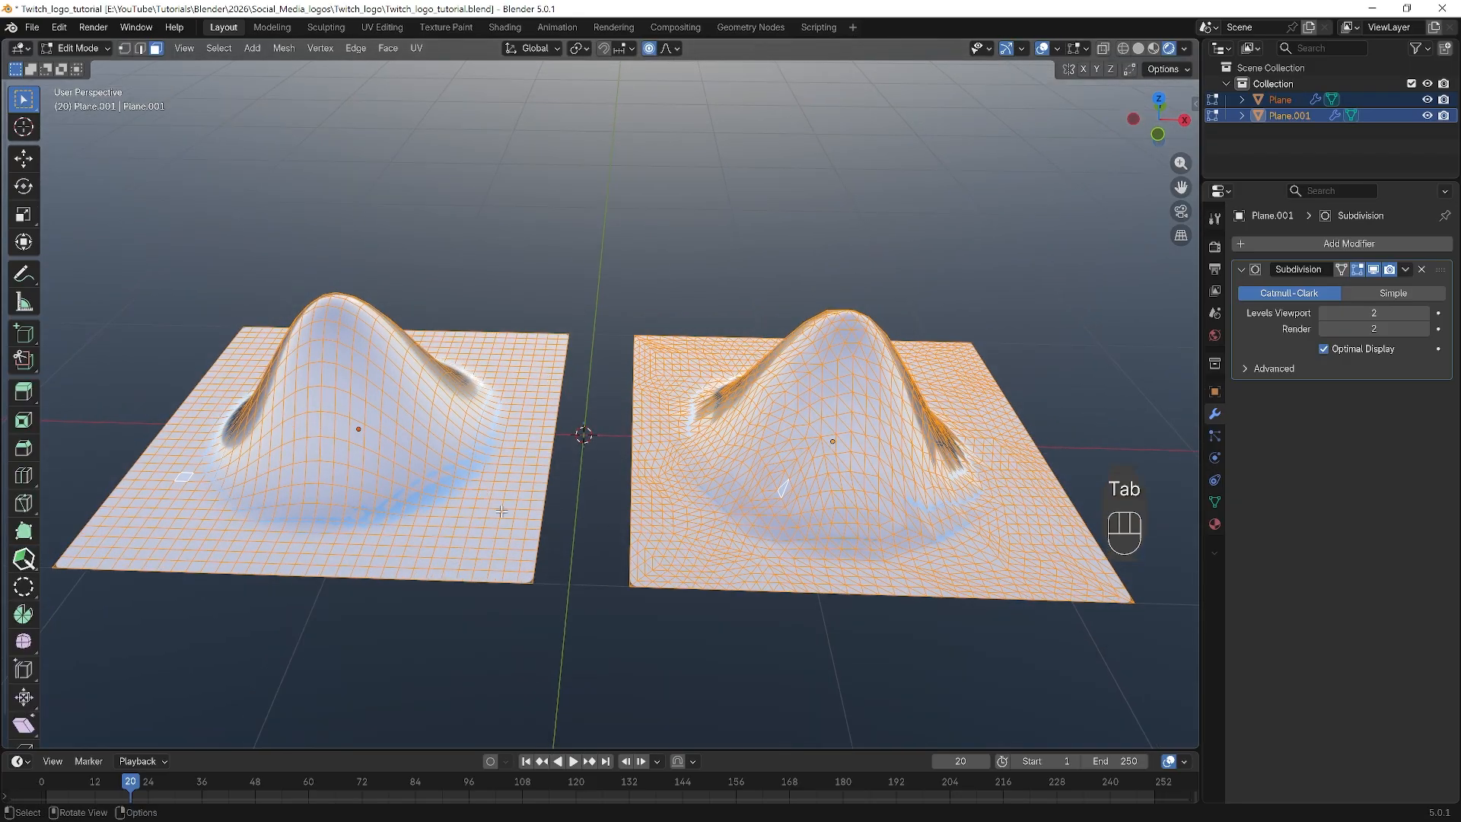
Try moving a lengthwise face loop beside the hump on the evenly gridded plane.
alt+click(513, 476)
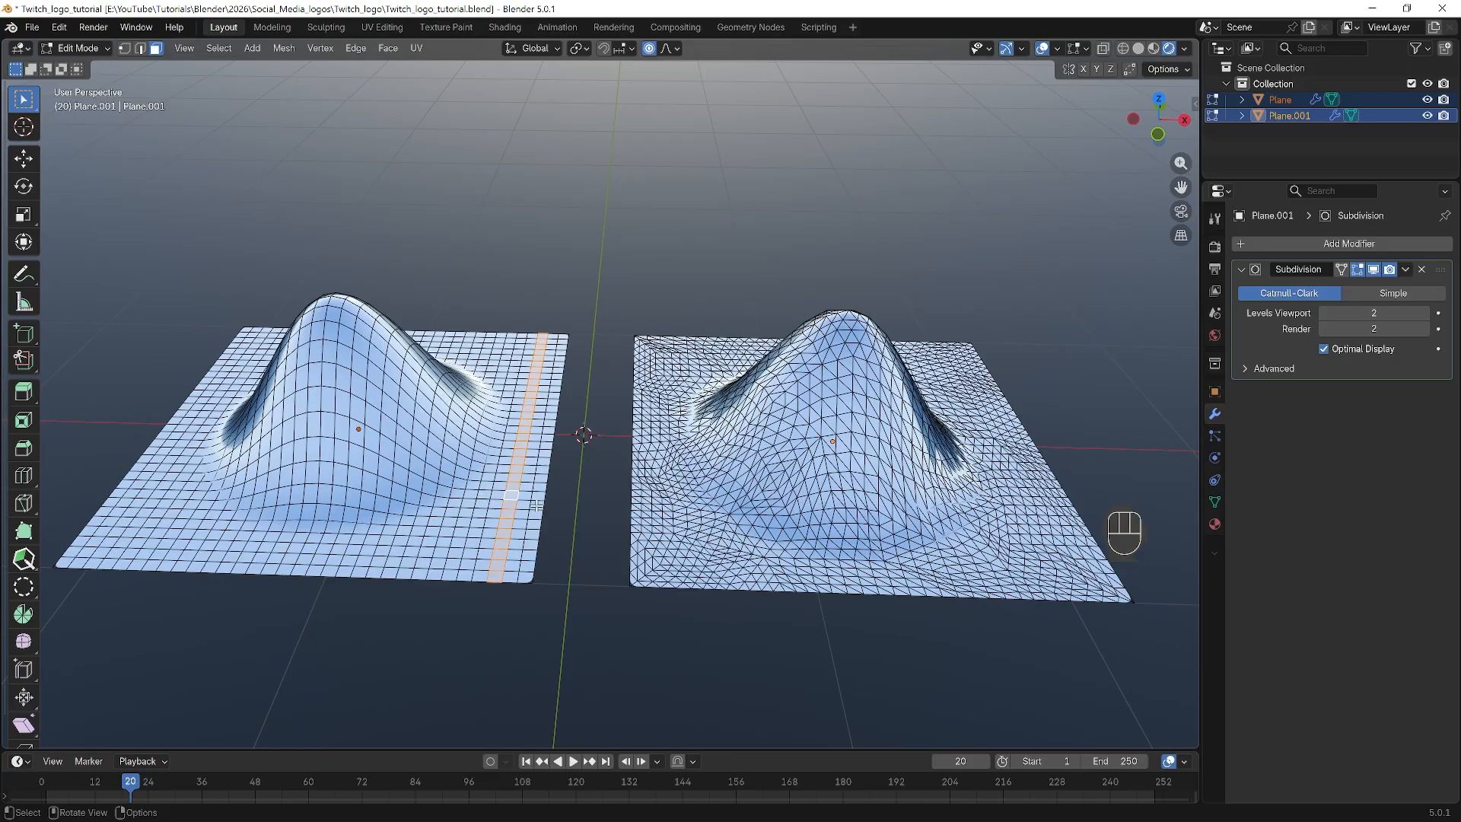
key(g)
key(ctrl+z)
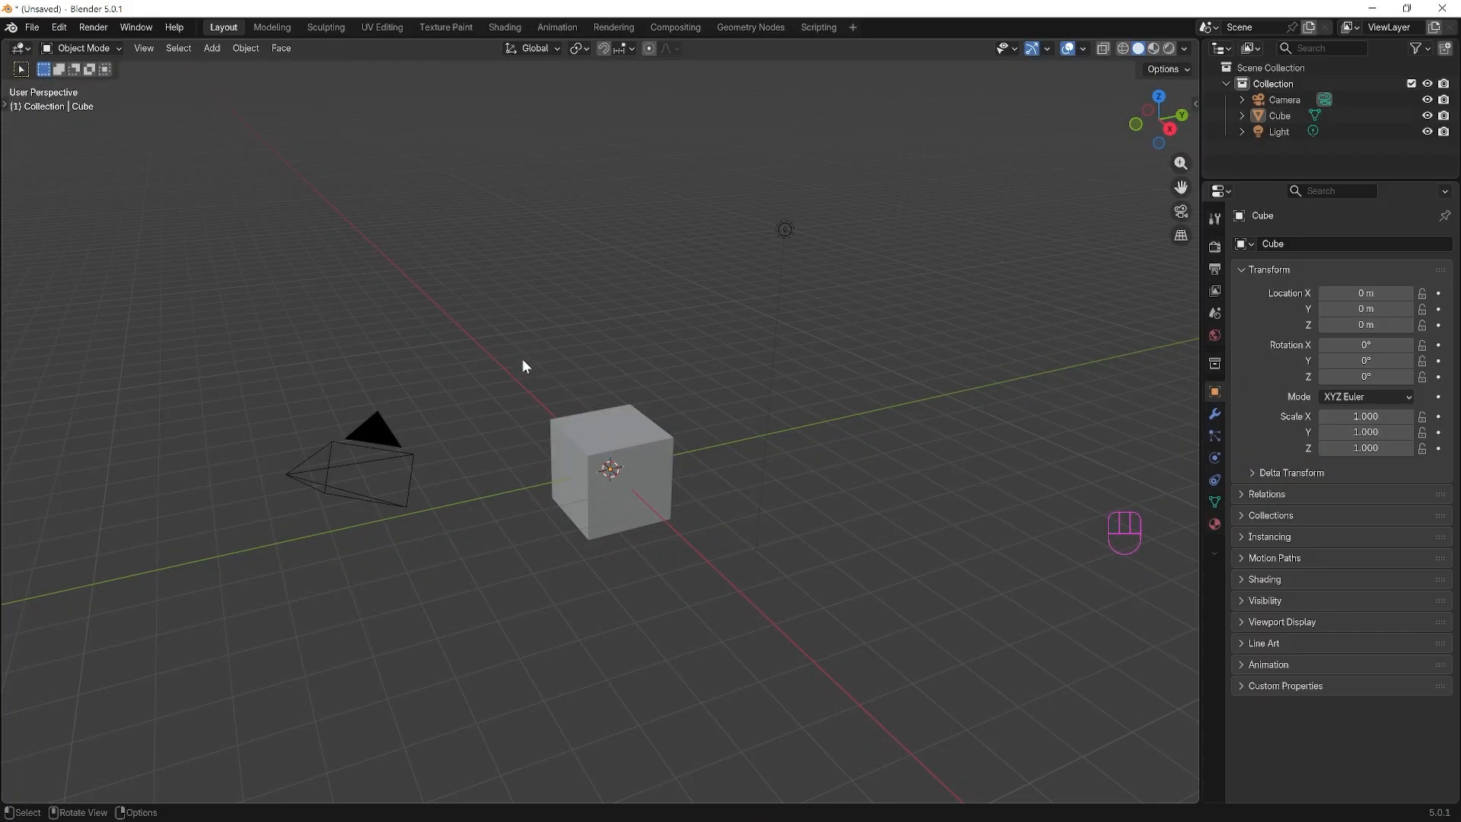
Delete the default camera, cube and light from the new scene.
key(a)
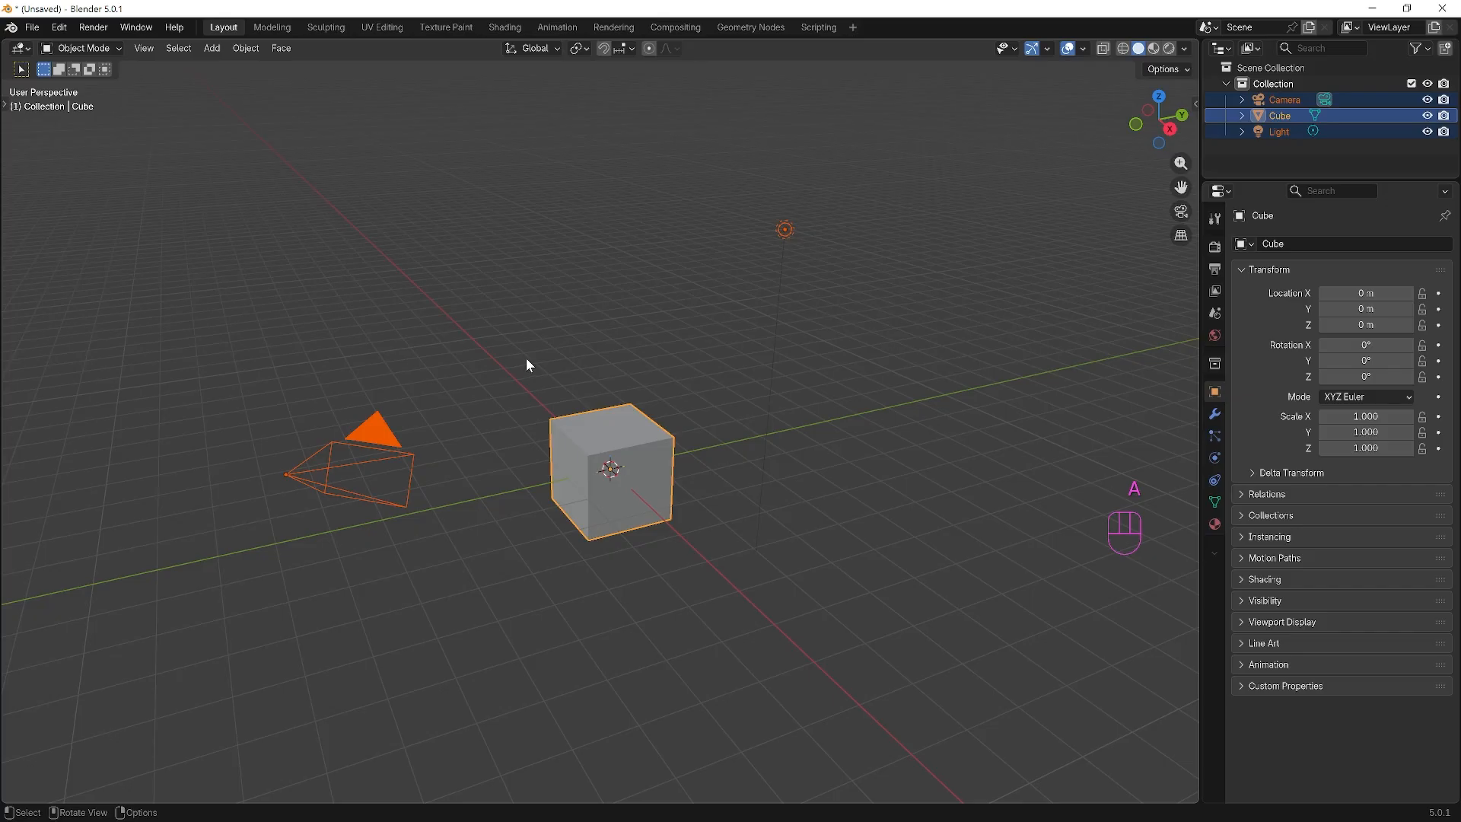
key(x)
click(503, 359)
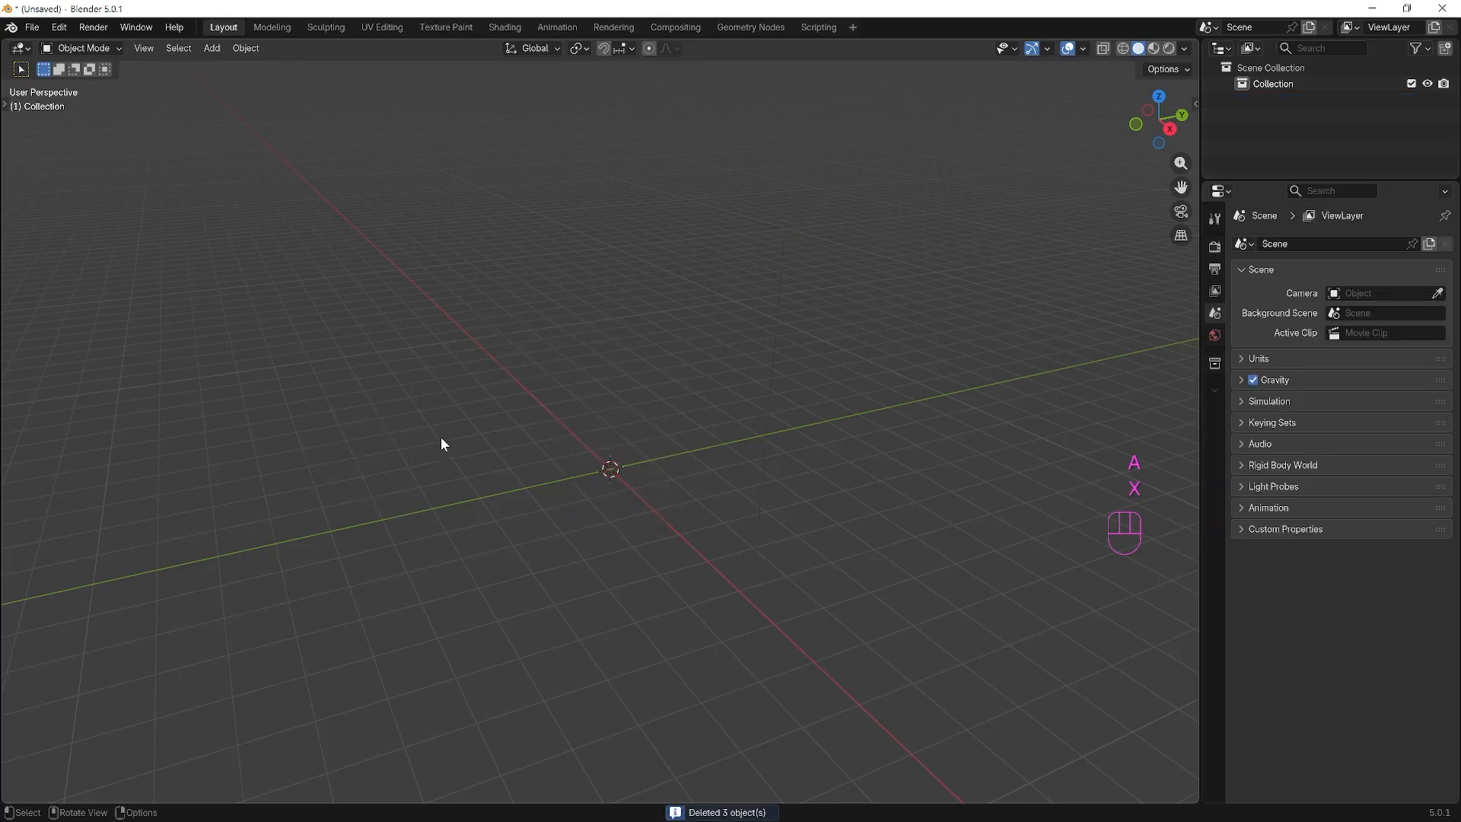
Import the Twitch logo file glitch_flat_purple.svg as a Scalable Vector Graphics file.
click(32, 27)
mouse_move(106, 253)
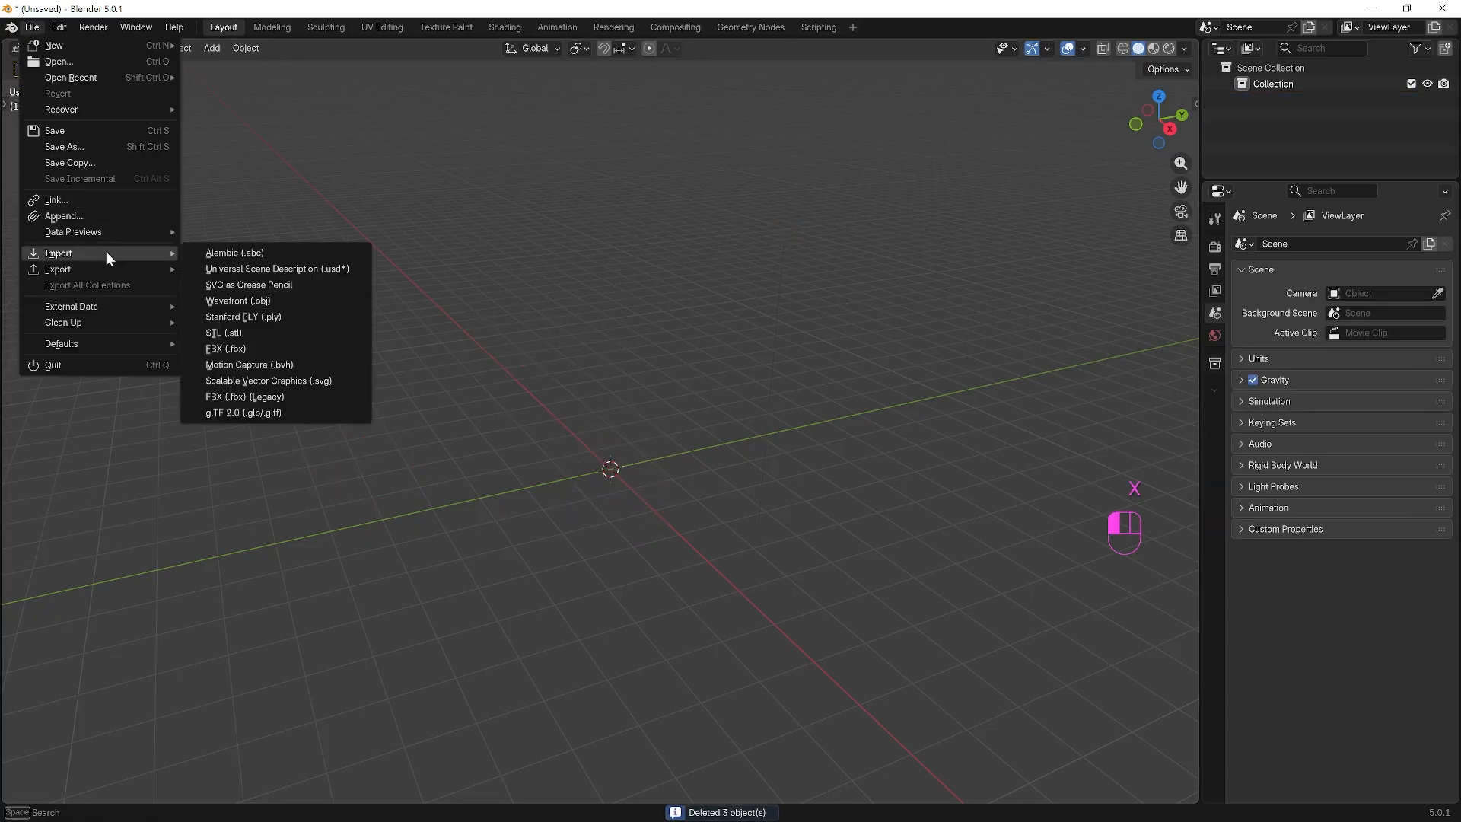
click(333, 382)
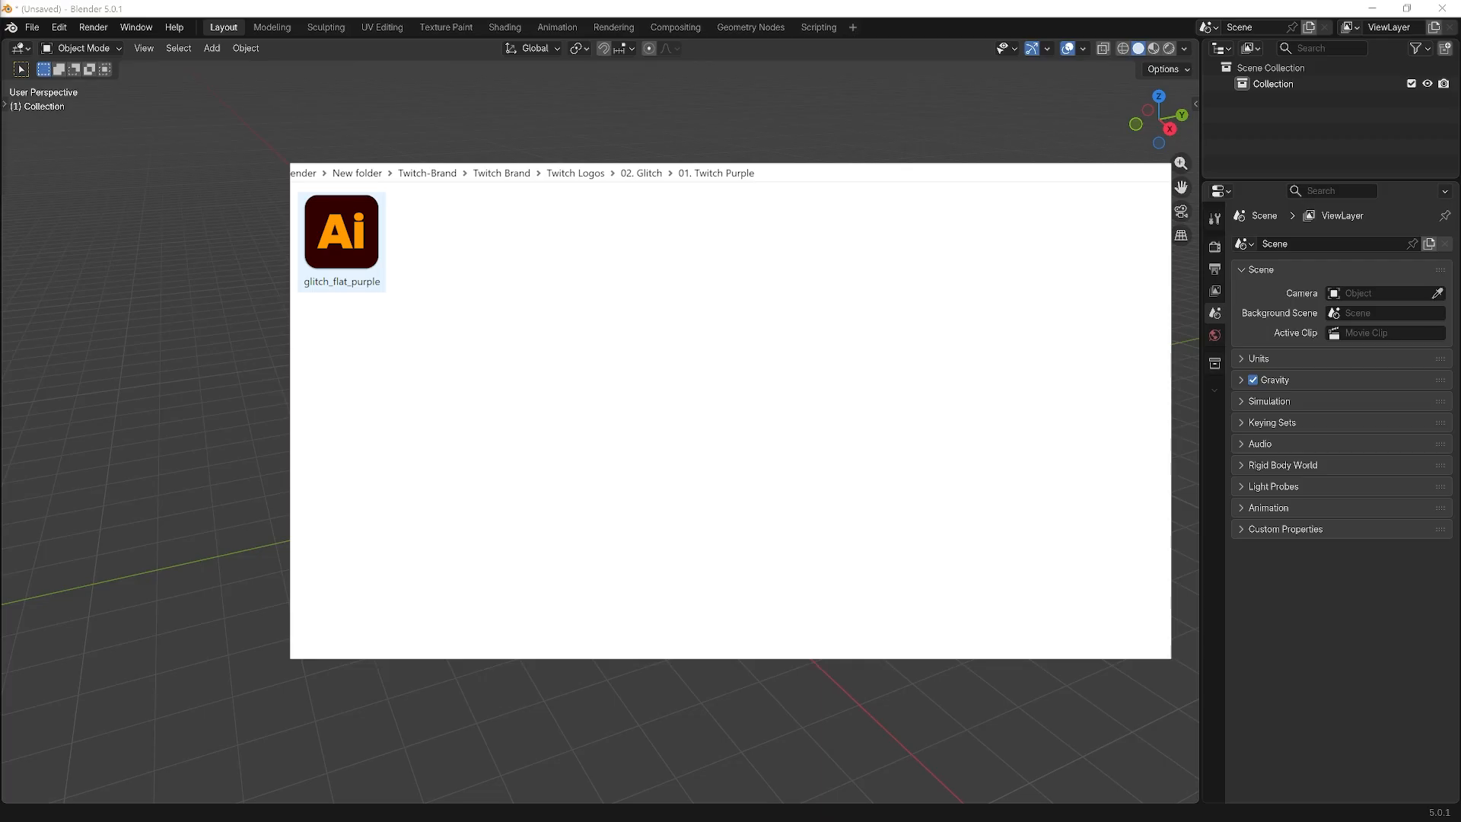
middle_drag(673, 487, 761, 537)
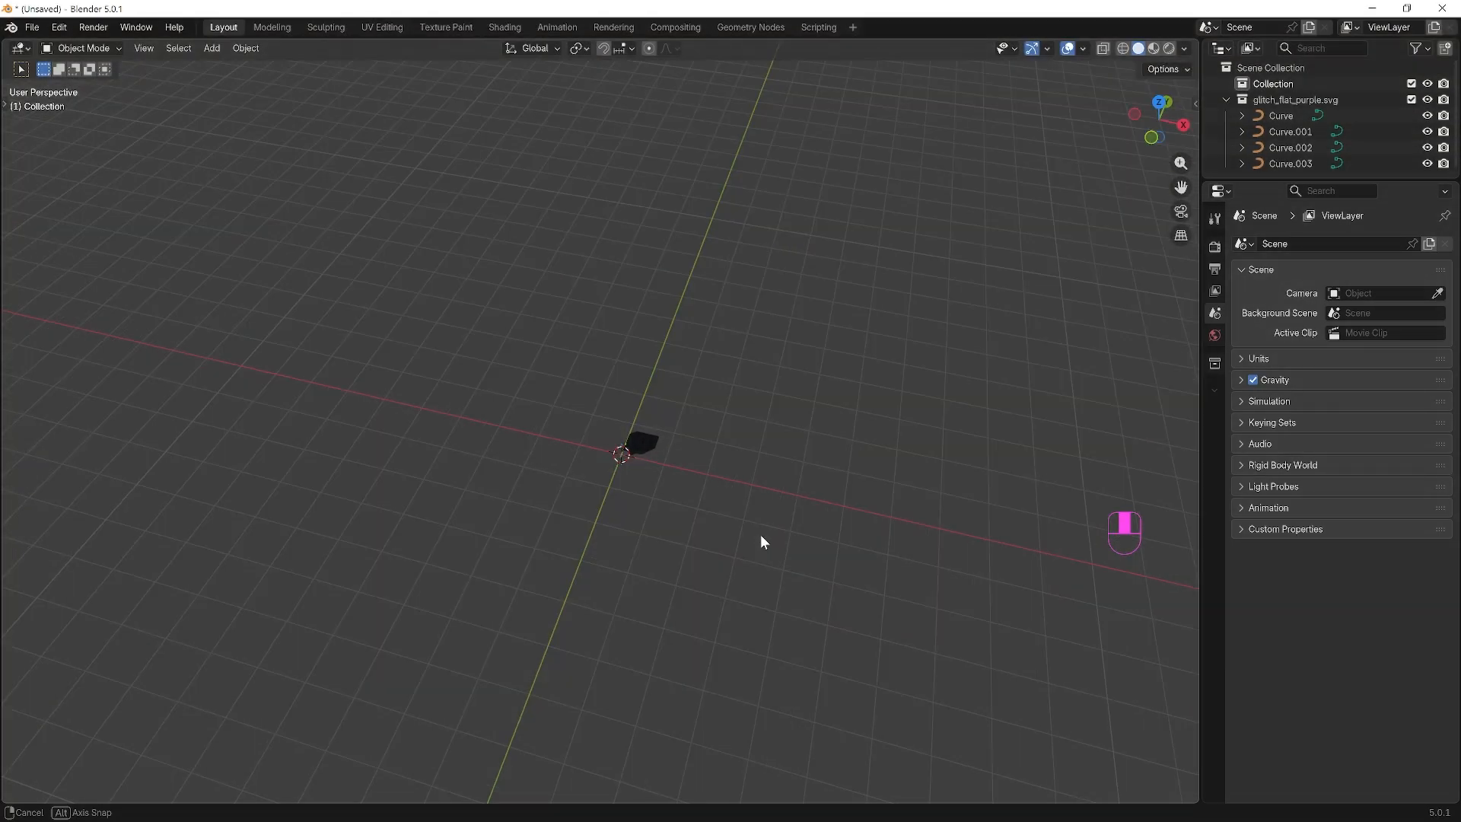
scroll(748, 460, up, 8)
shift+middle_drag(952, 620, 737, 511)
scroll(737, 511, up, 2)
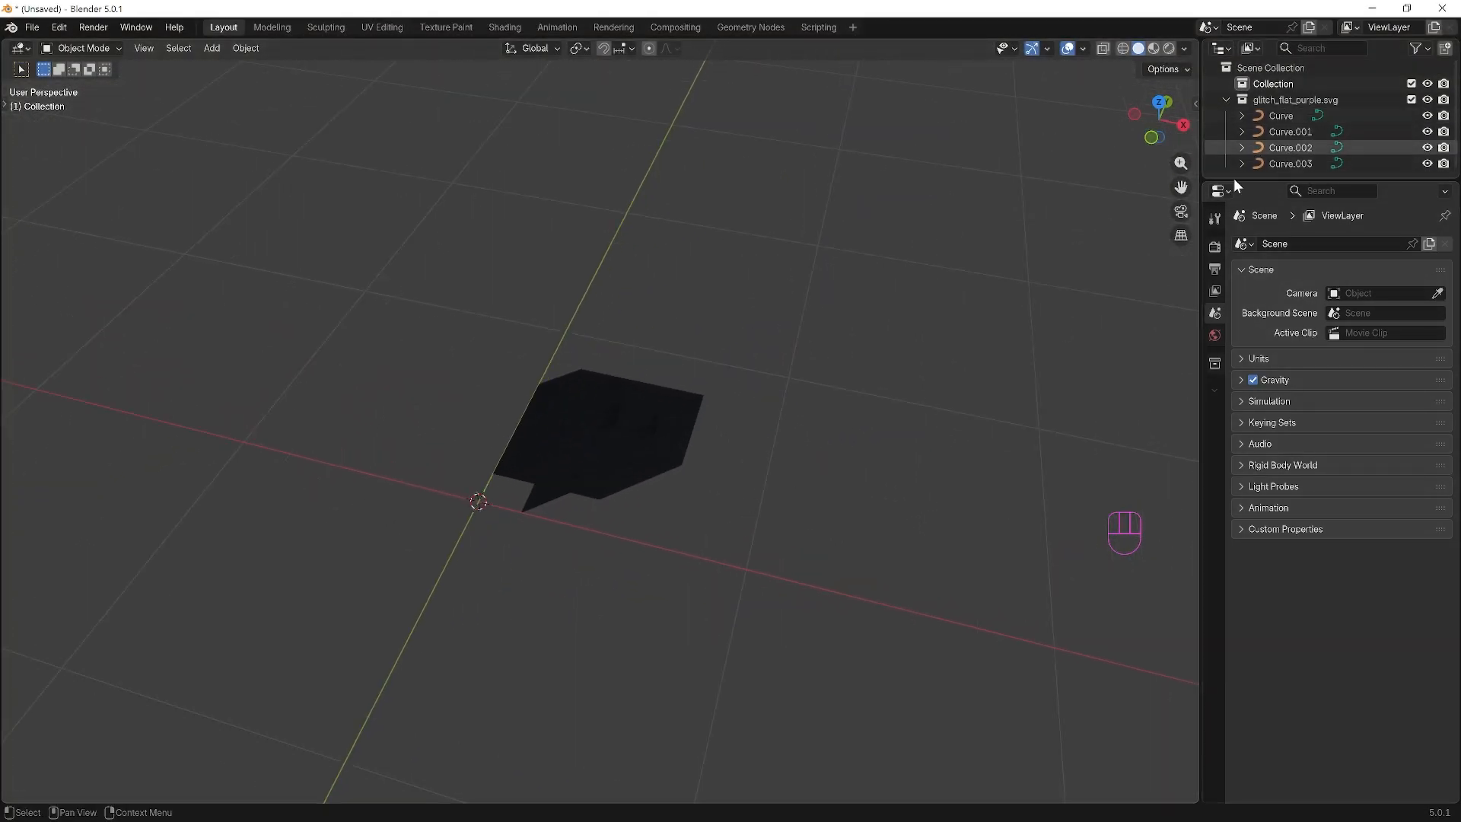
Delete the inner face curve of the imported logo, keeping the outer frame and the two eyes.
middle_drag(788, 468, 813, 477)
click(597, 432)
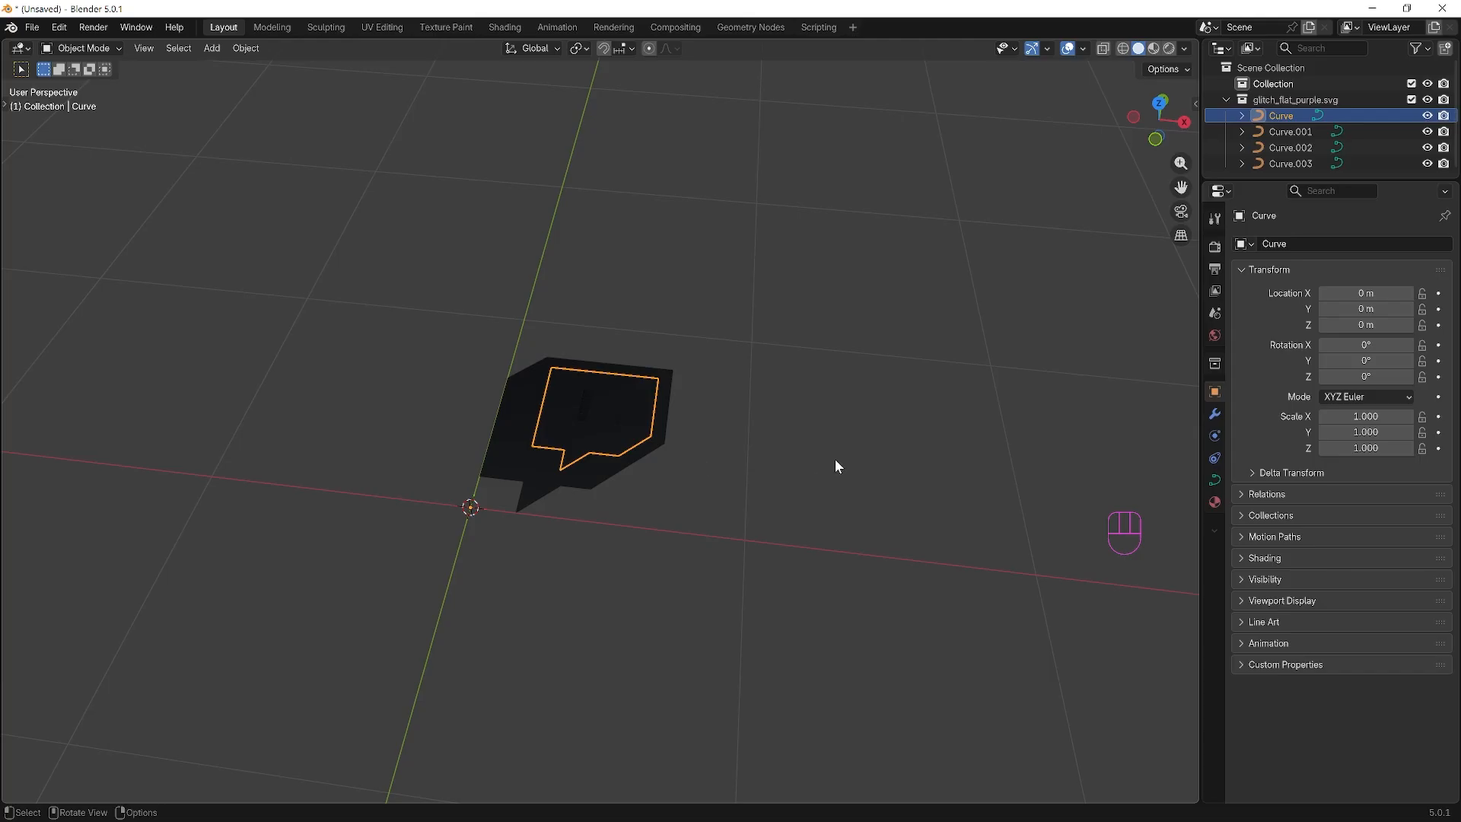
key(x)
click(813, 437)
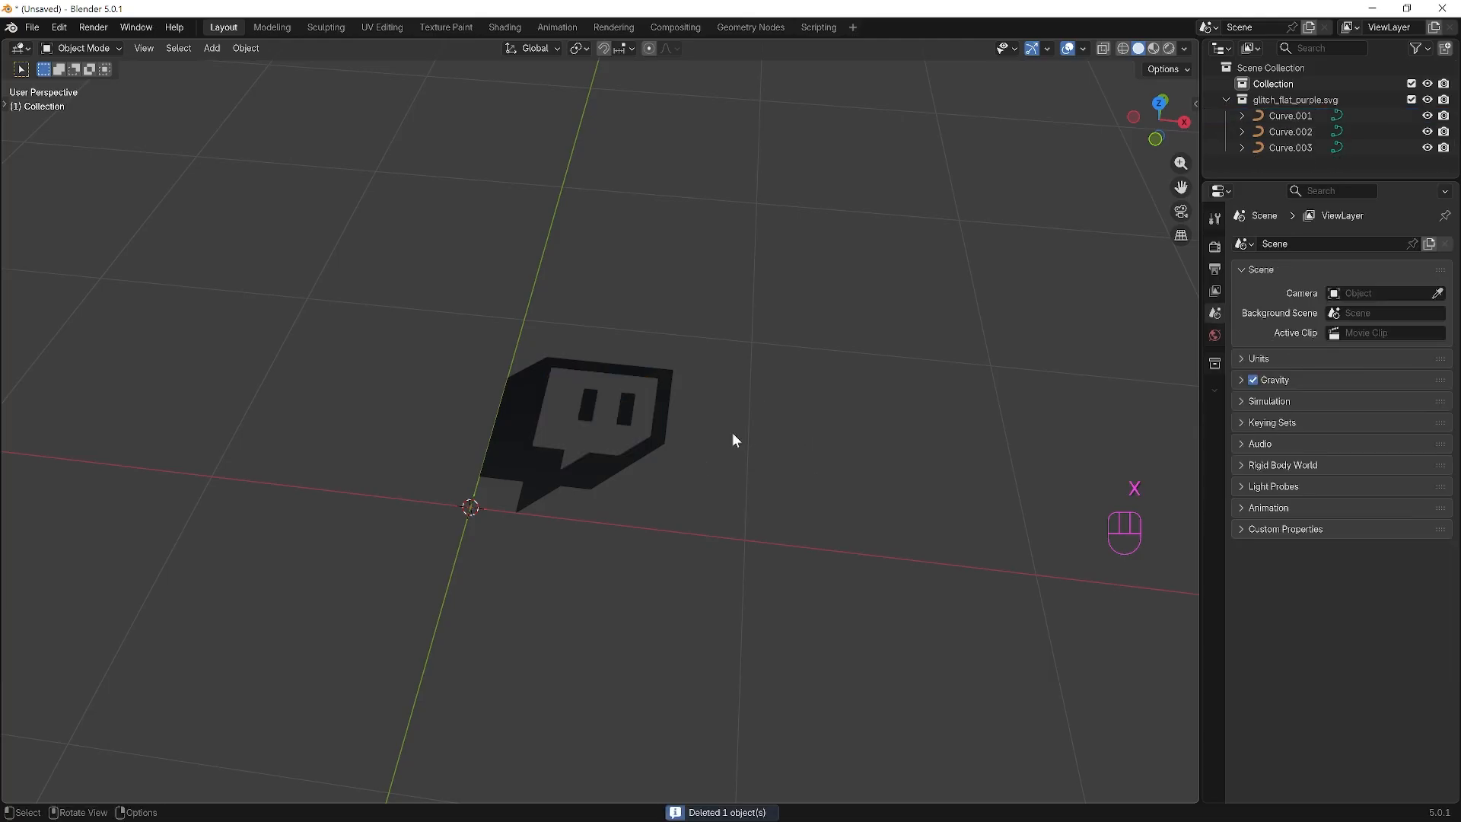
Rotate all the remaining logo curves 90° about the X axis so that the logo stands upright.
middle_drag(732, 432, 759, 482)
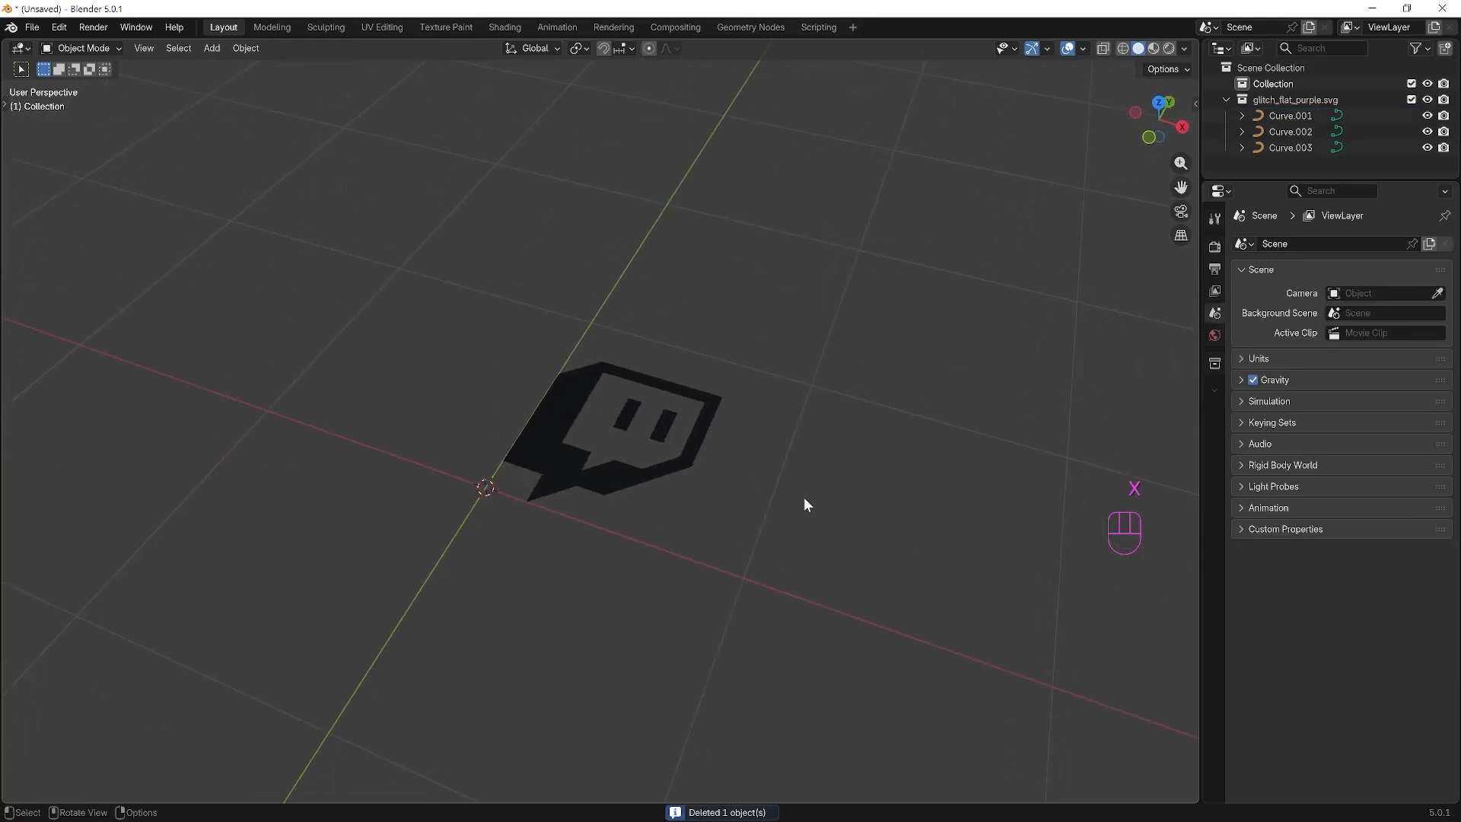
key(a)
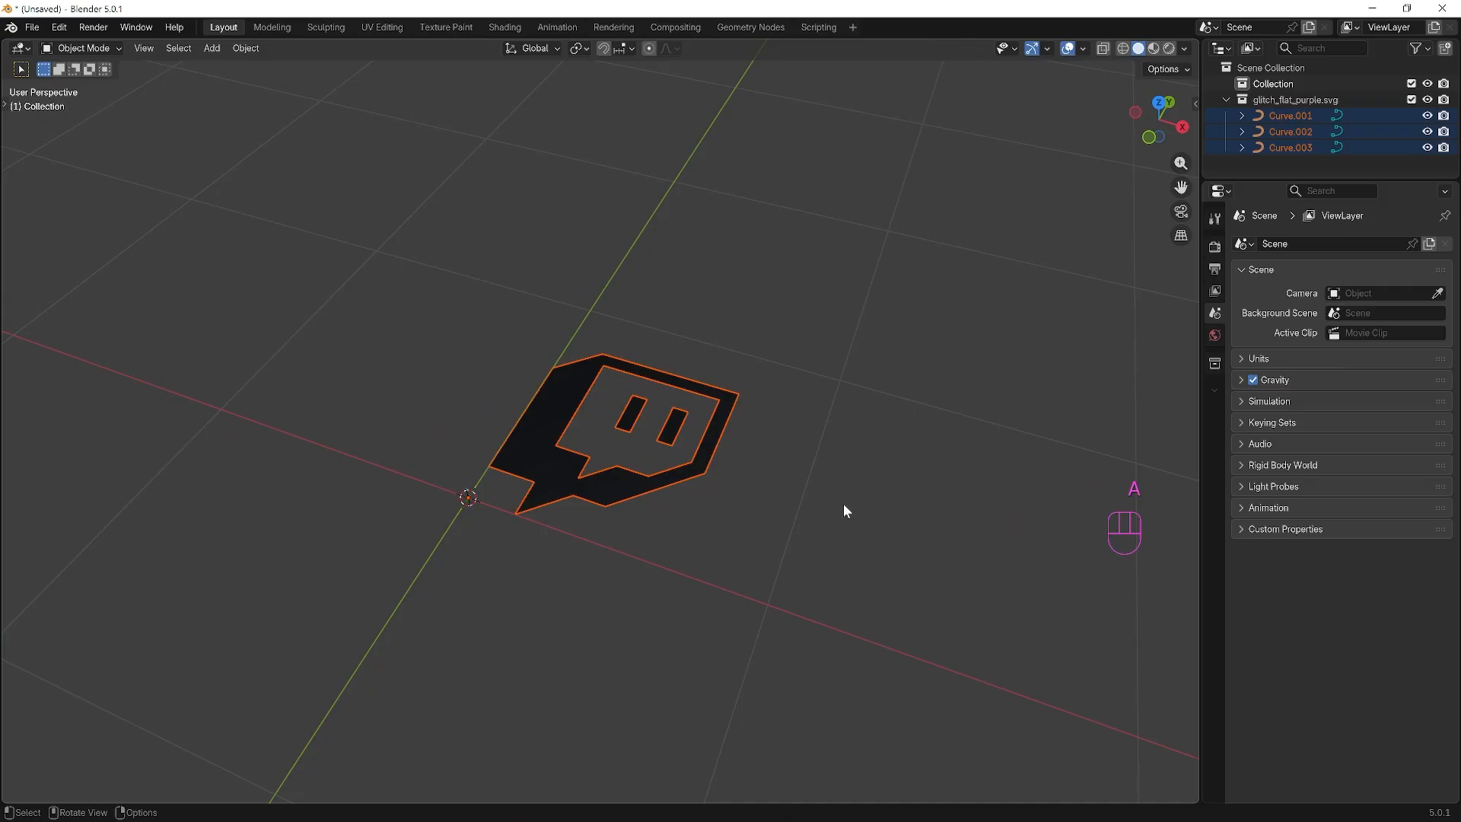
key(r)
key(x)
key(KP_9)
key(KP_0)
key(KP_Enter)
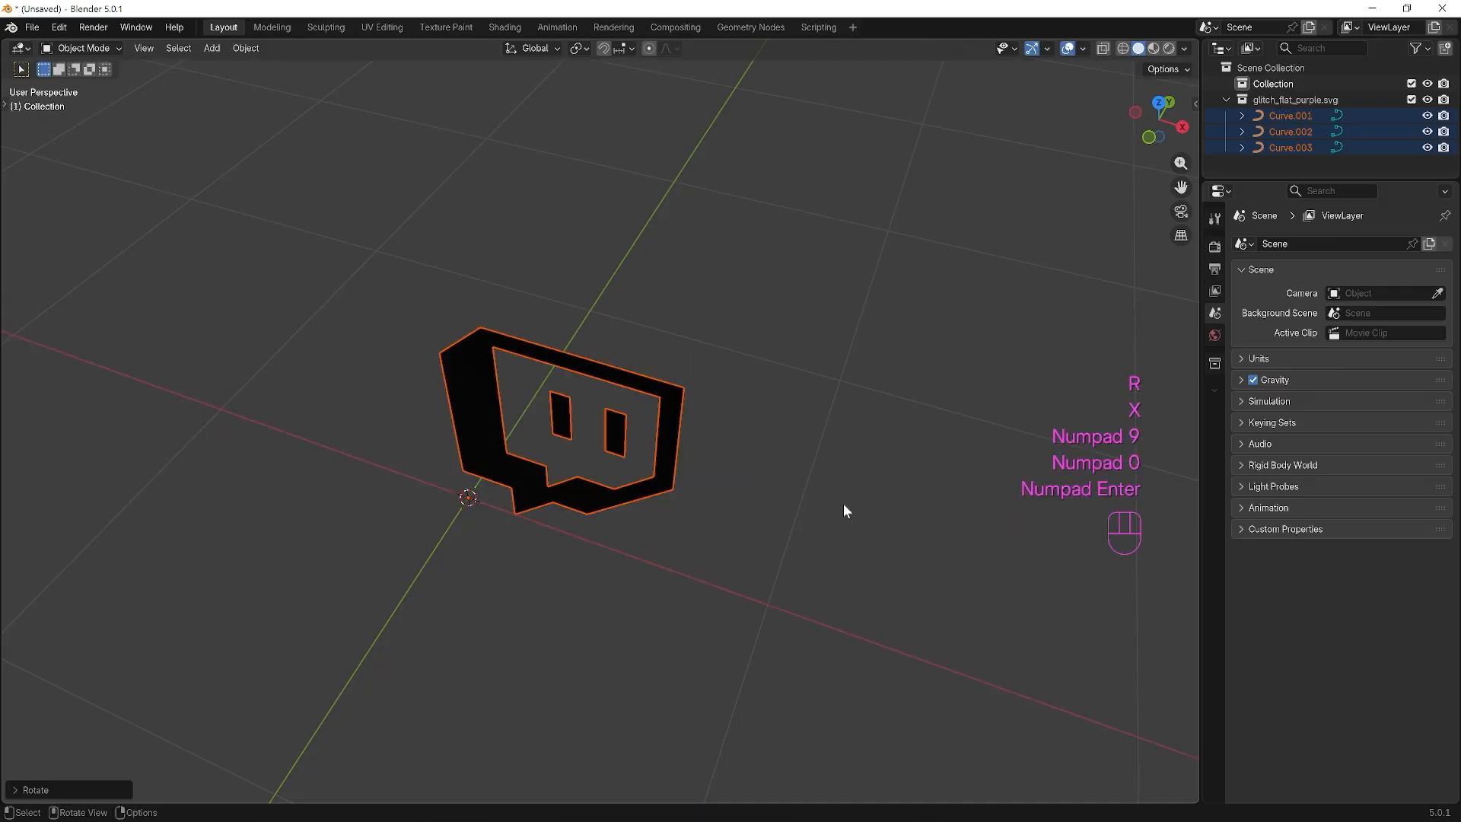
mouse_move(697, 590)
middle_down()
mouse_move(690, 528)
mouse_move(711, 584)
mouse_move(685, 545)
mouse_move(682, 571)
middle_up()
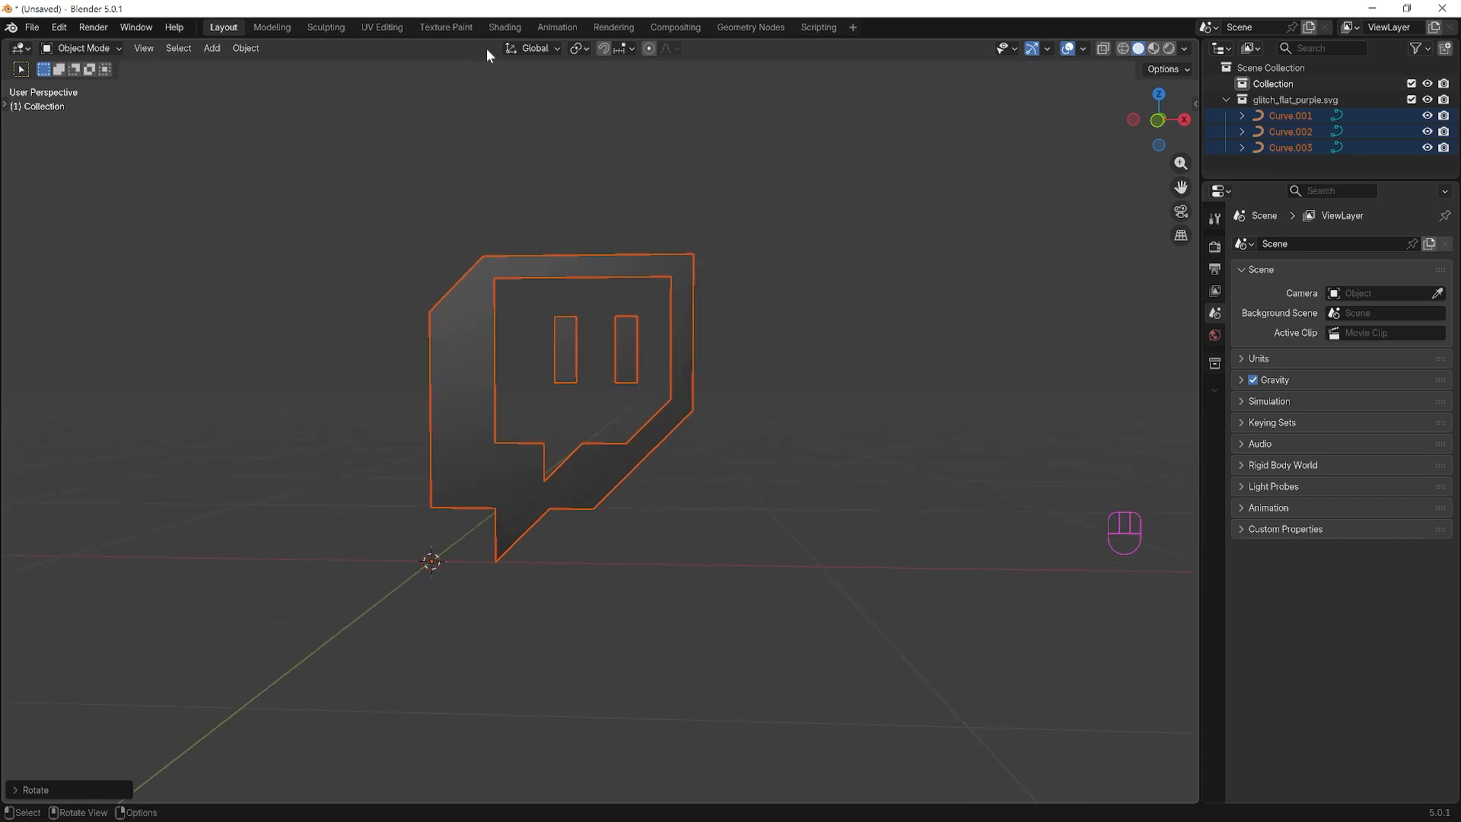
Replace the logo material's Diffuse BSDF with a Principled BSDF connected to the Material Output surface.
click(503, 27)
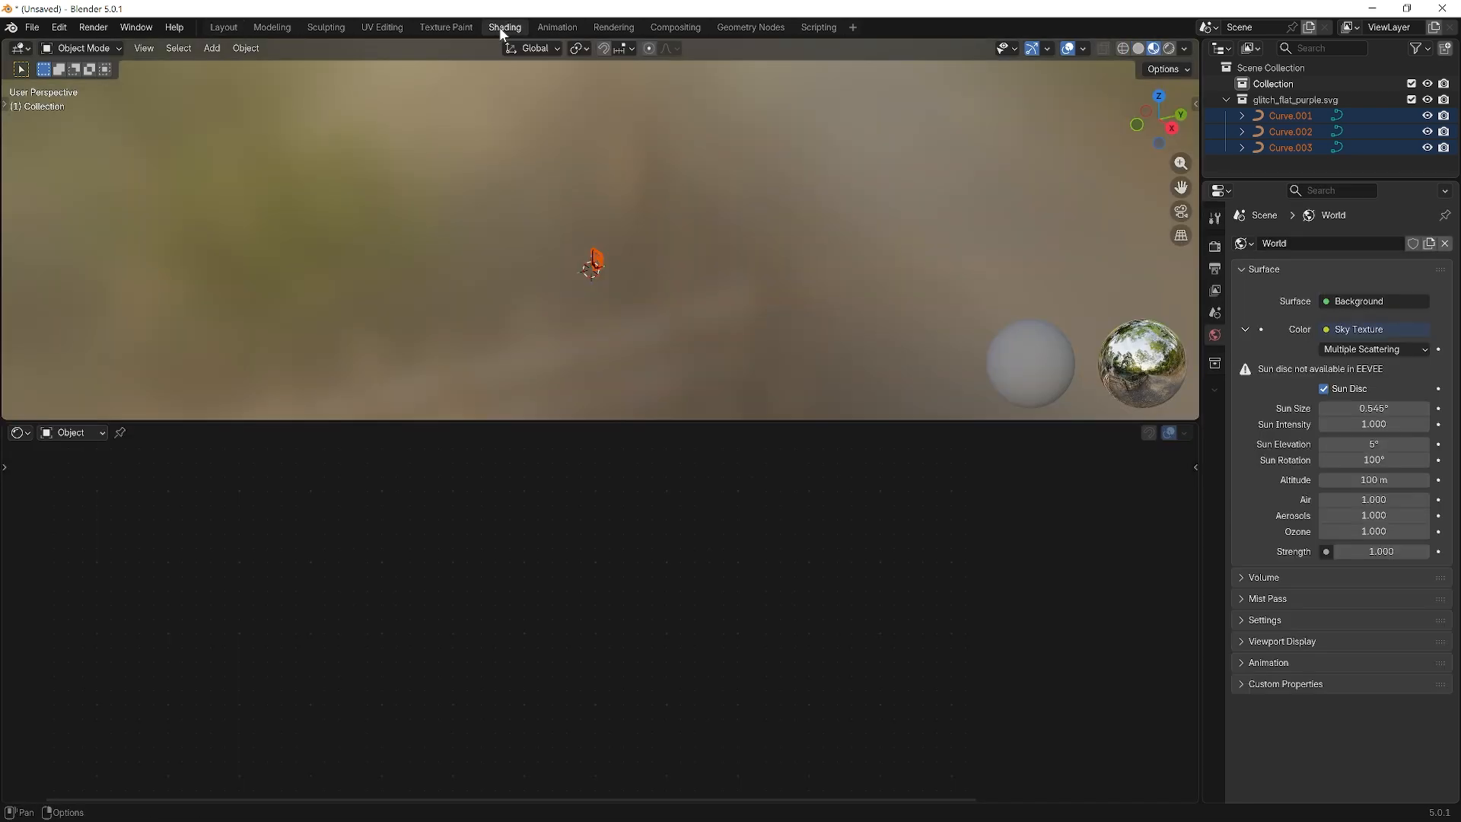
click(598, 261)
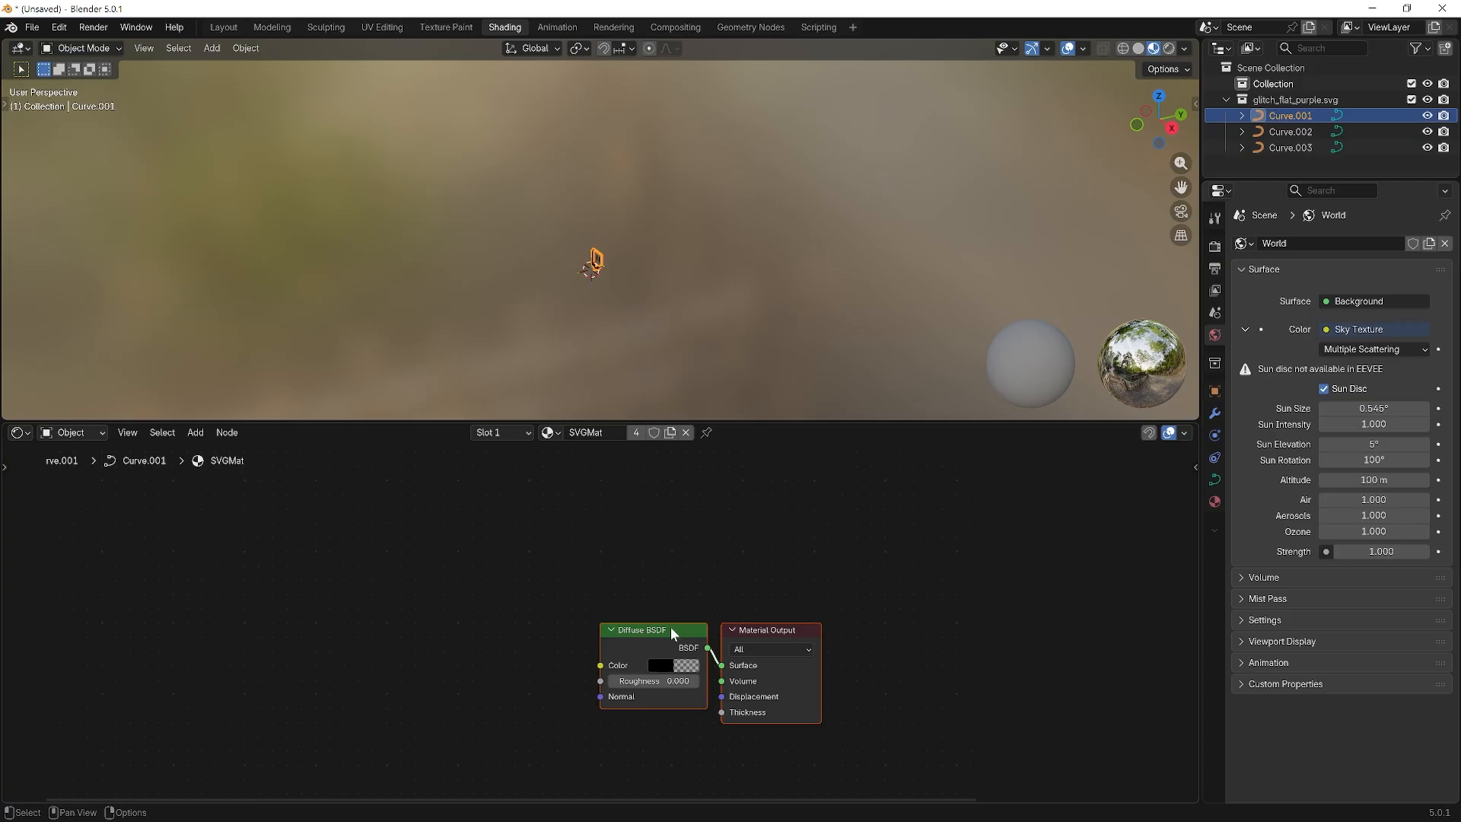
key(x)
key(shift+a)
text(pr)
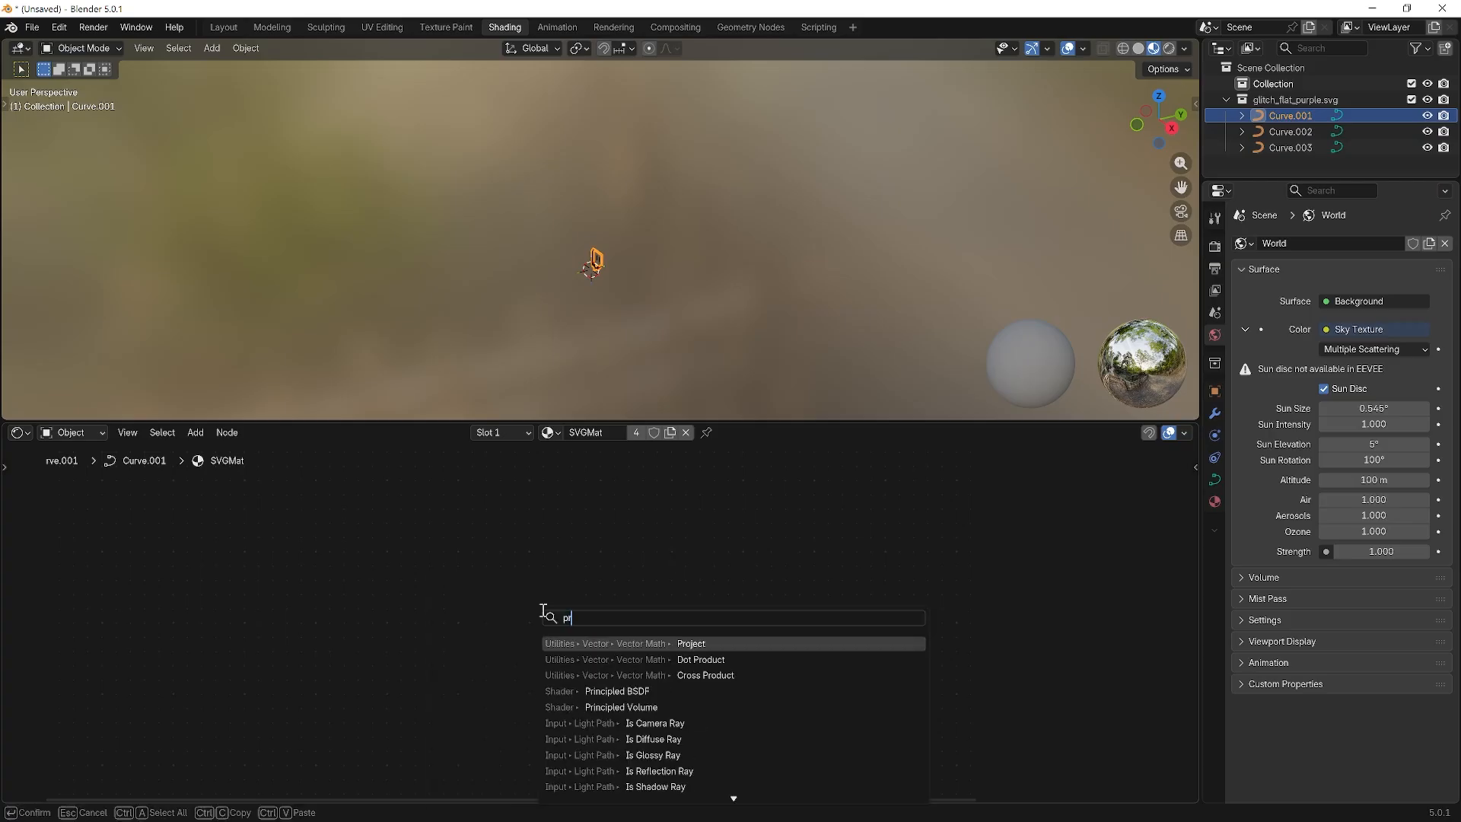
click(617, 691)
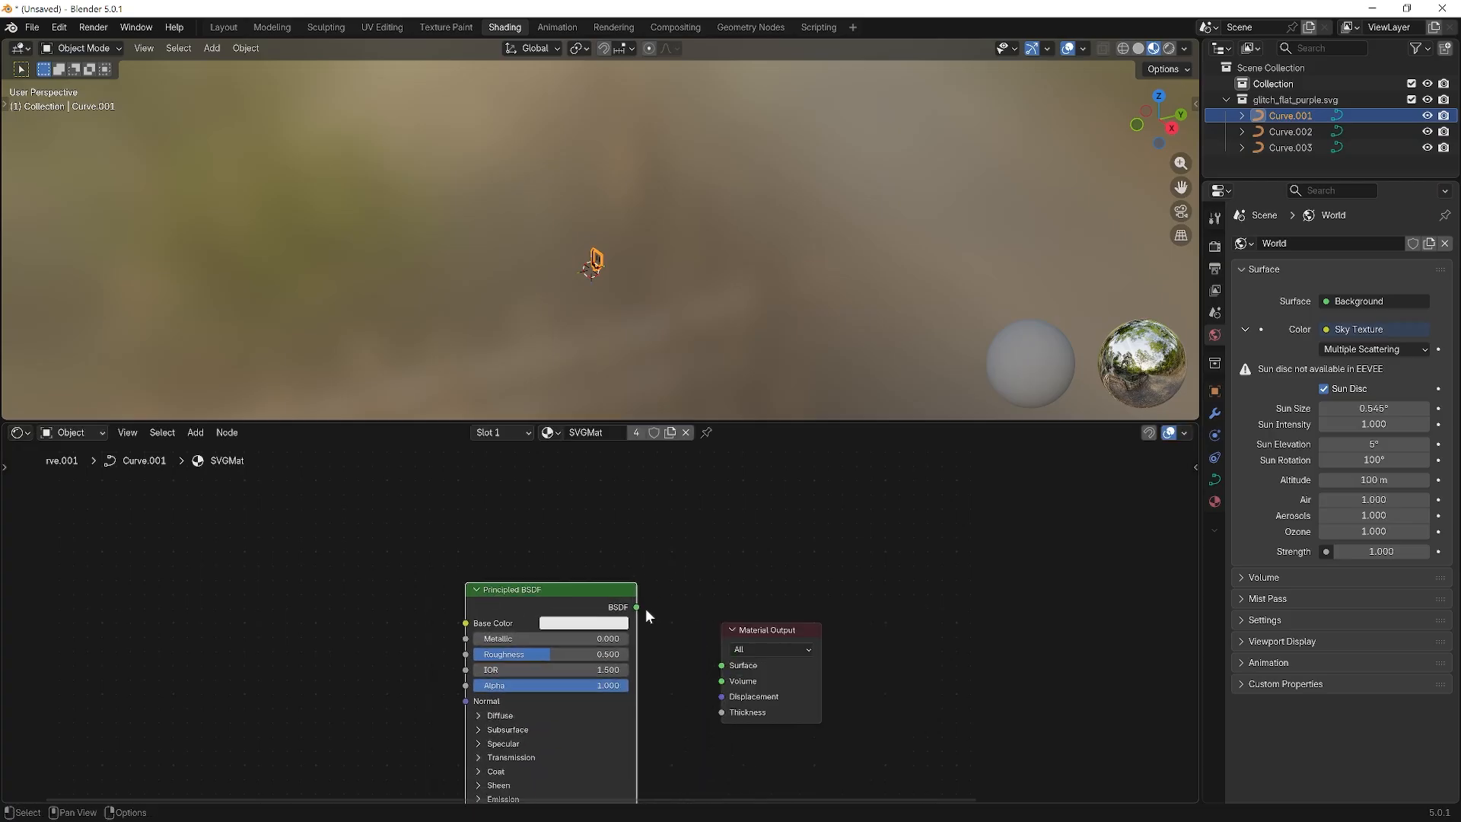
click(646, 608)
drag(636, 607, 719, 664)
Set the Principled BSDF base color to hex 9146FF and deselect the logo.
click(593, 622)
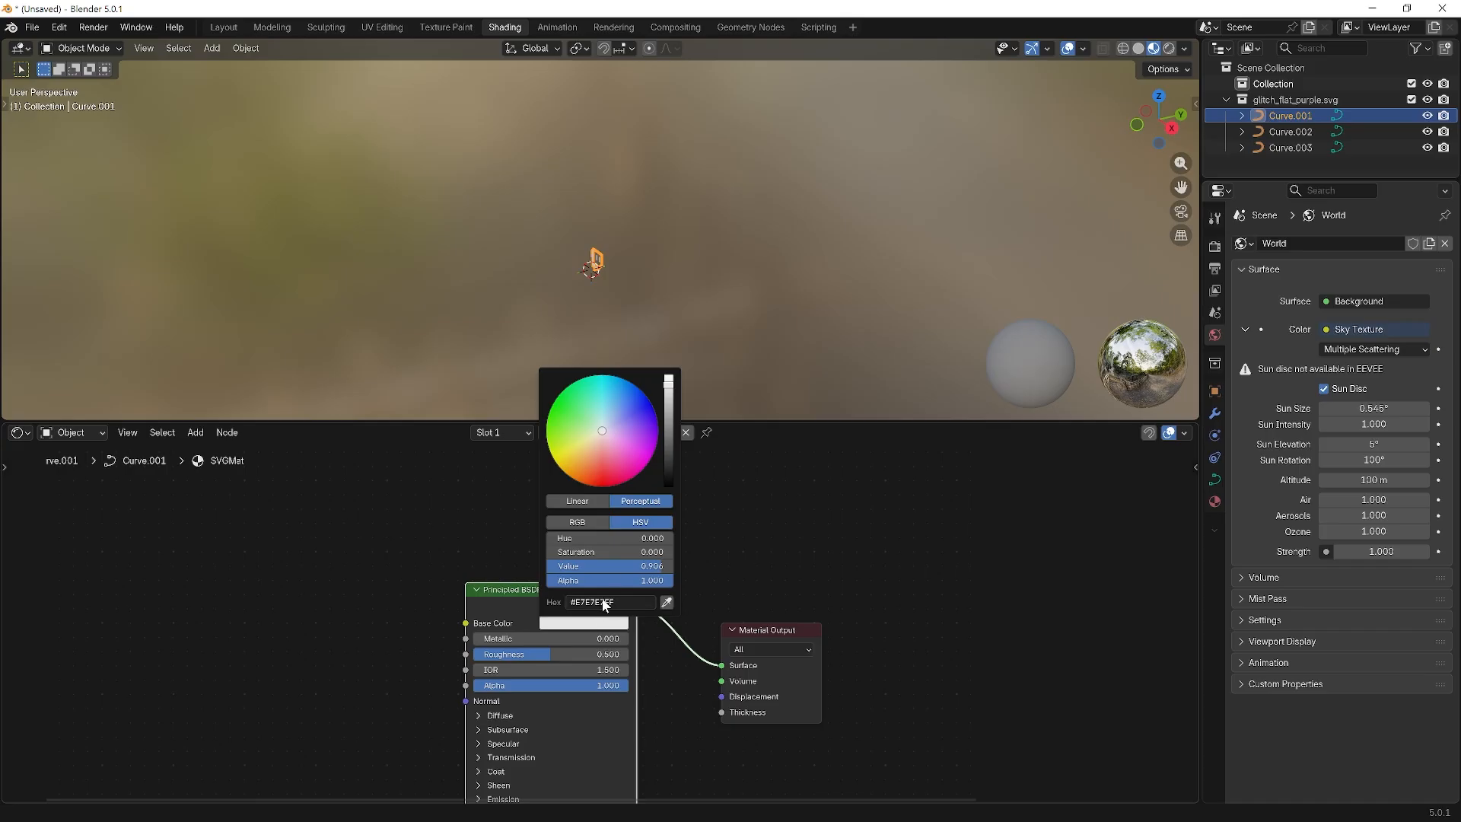
click(603, 602)
text(9146)
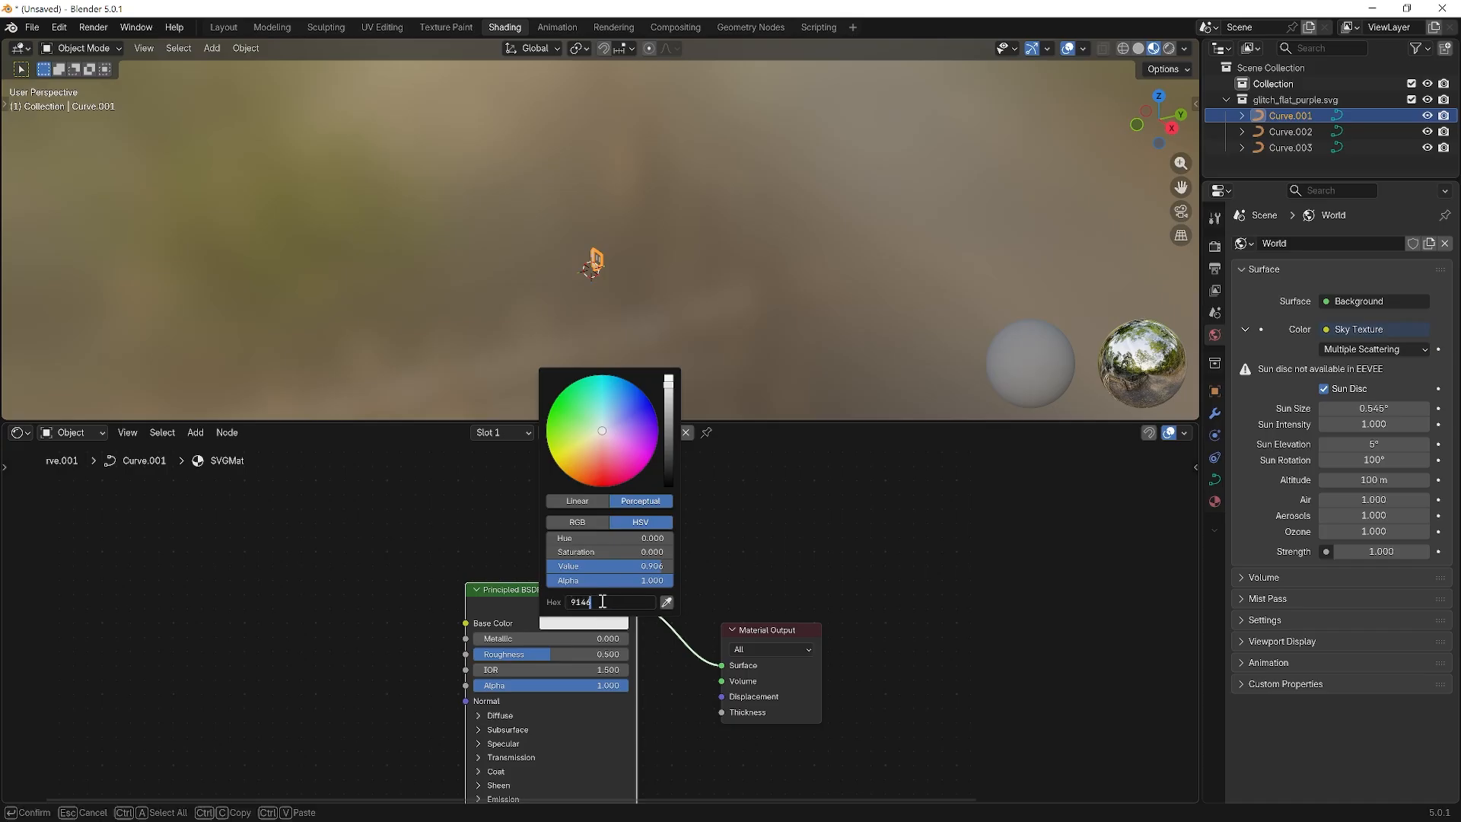
text(ff)
key(Return)
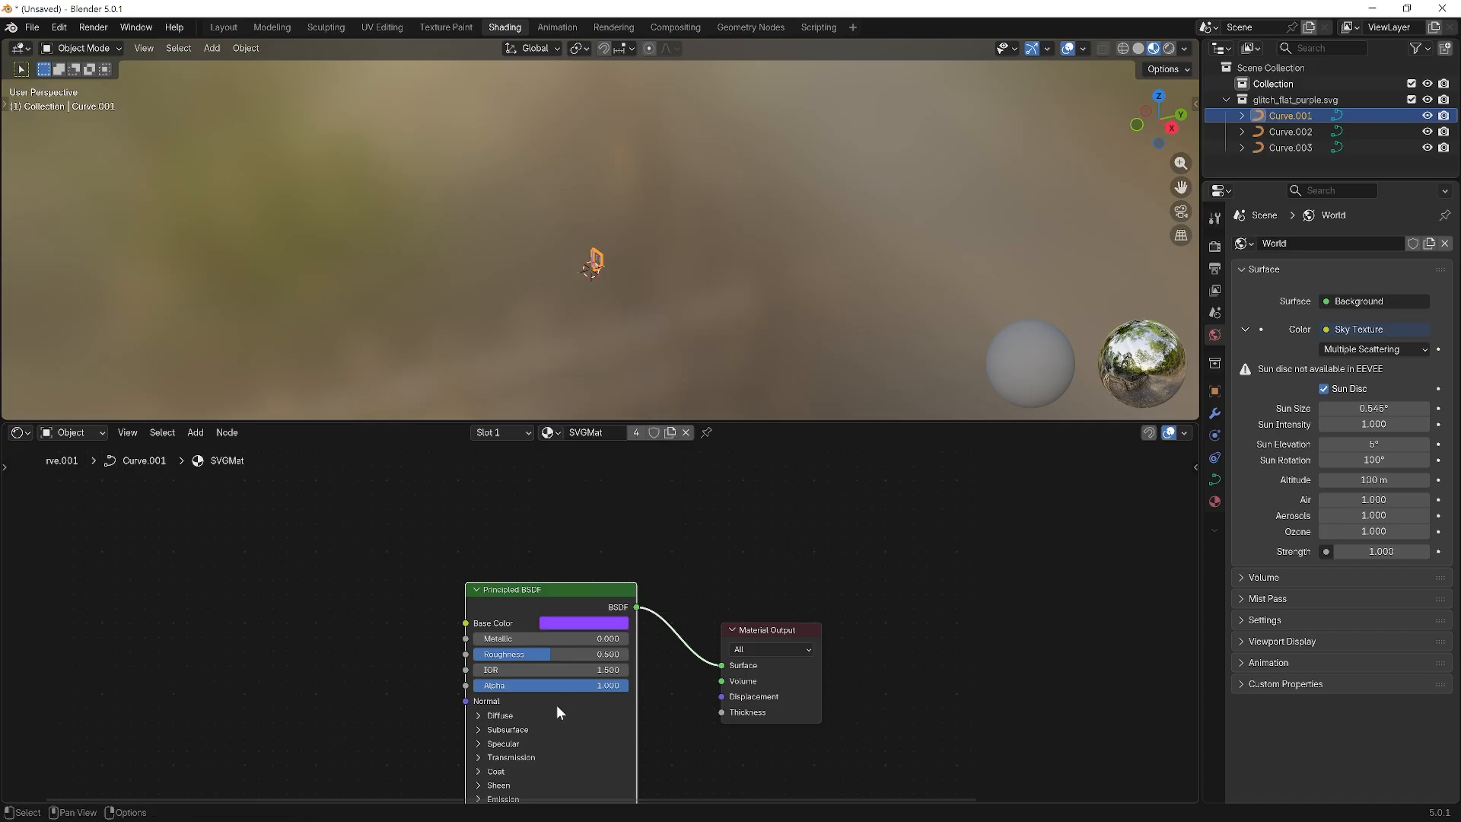
click(416, 198)
Return to the Layout workspace and show the viewport in Rendered shading.
click(223, 26)
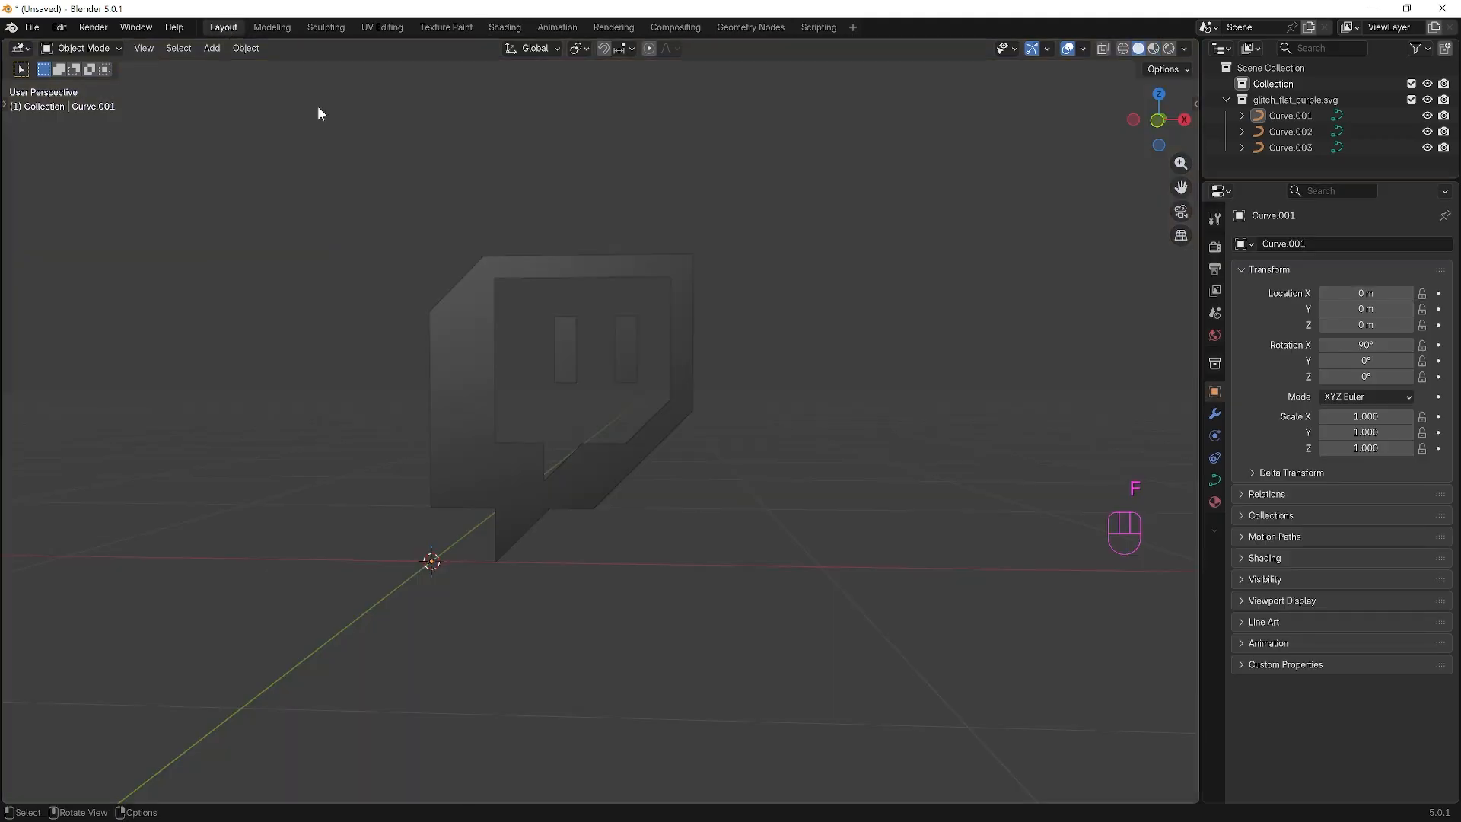
key(z)
click(613, 299)
mouse_move(696, 396)
middle_down()
mouse_move(687, 430)
mouse_move(761, 495)
mouse_move(741, 487)
mouse_move(786, 494)
mouse_move(740, 499)
mouse_move(797, 488)
mouse_move(771, 534)
middle_up()
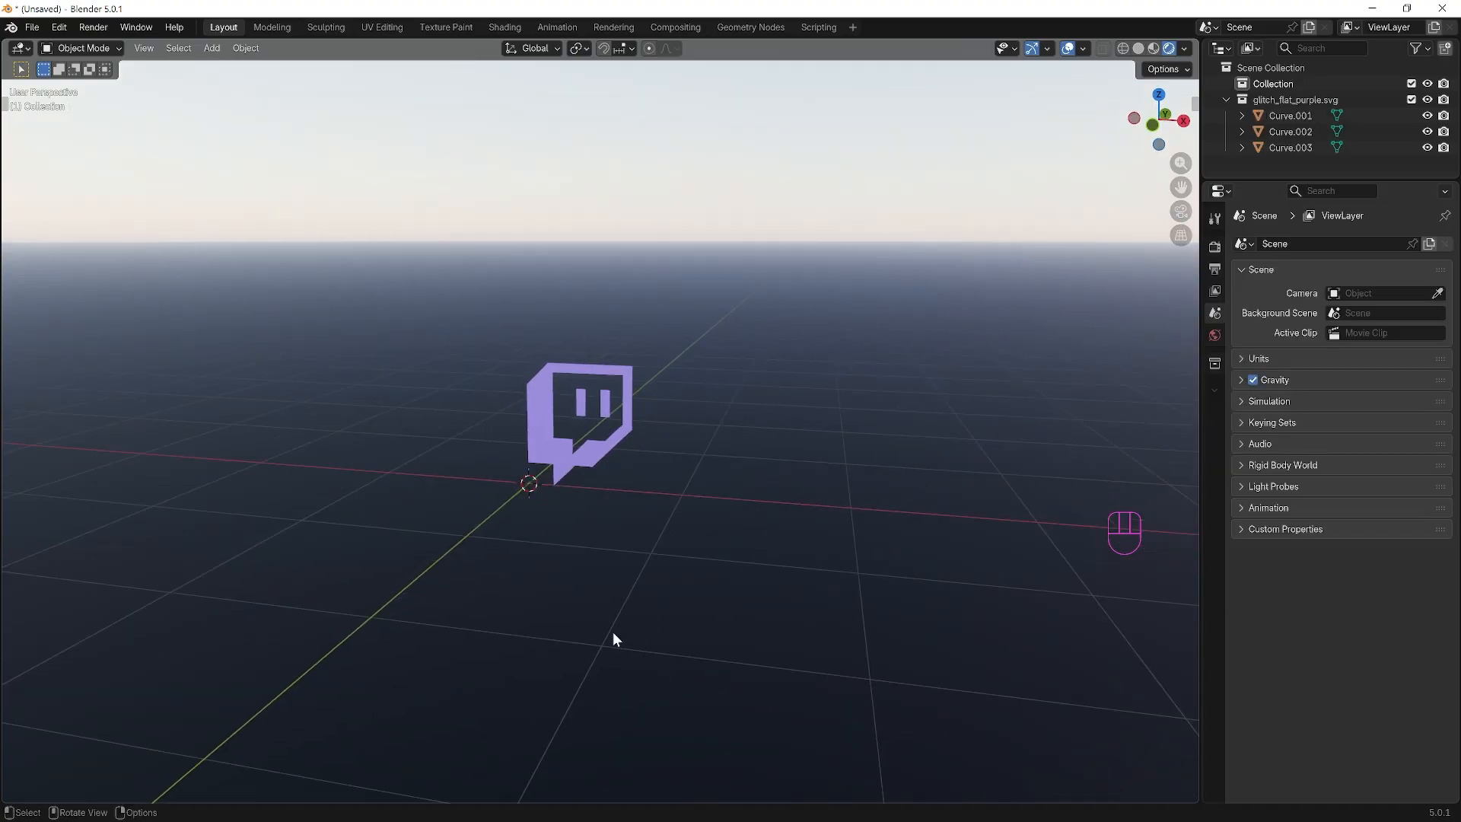
Add a plane and rotate it 90° about the X axis.
middle_drag(613, 631, 626, 618)
key(shift+a)
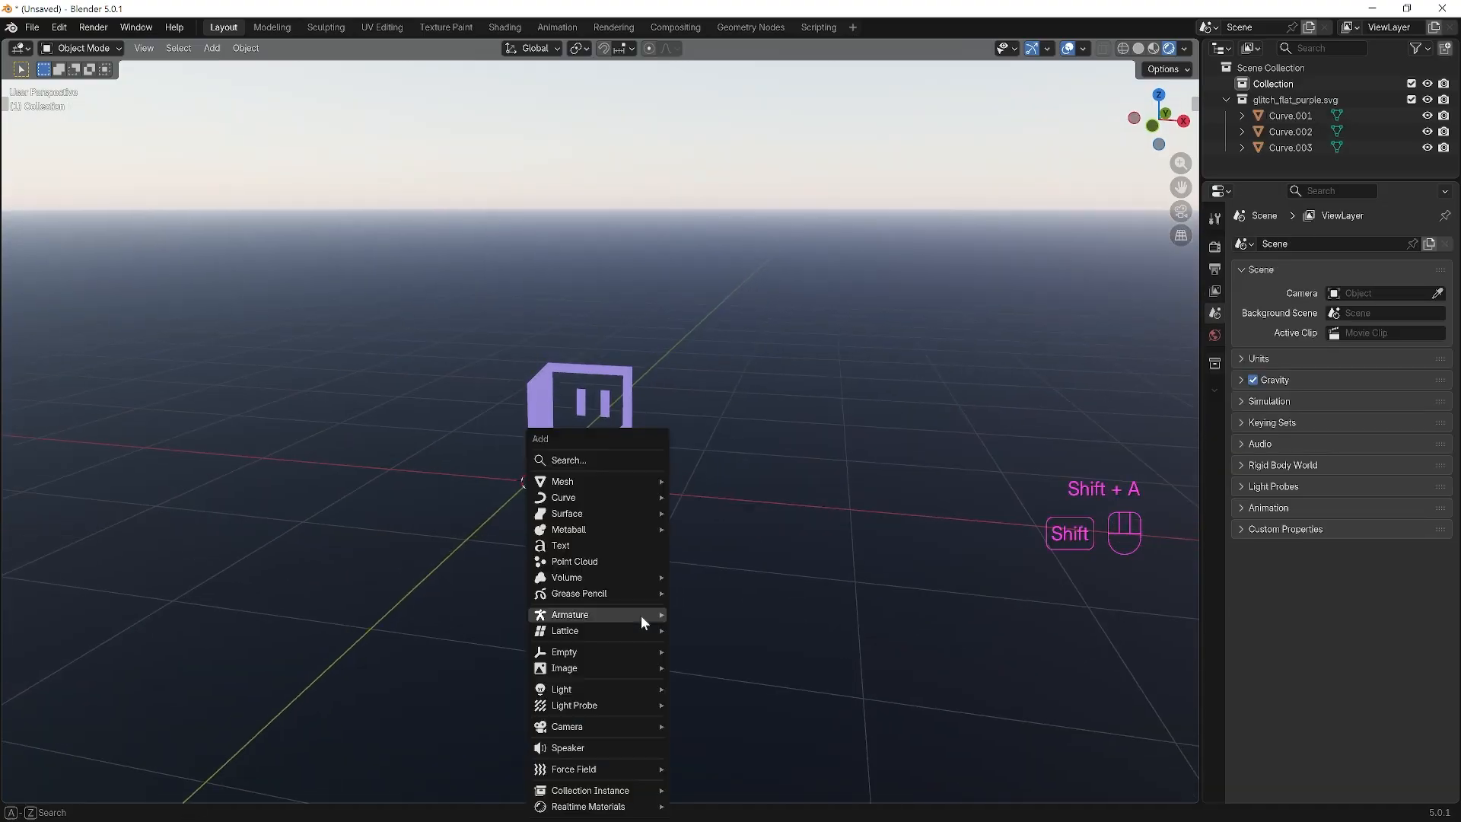
mouse_move(662, 481)
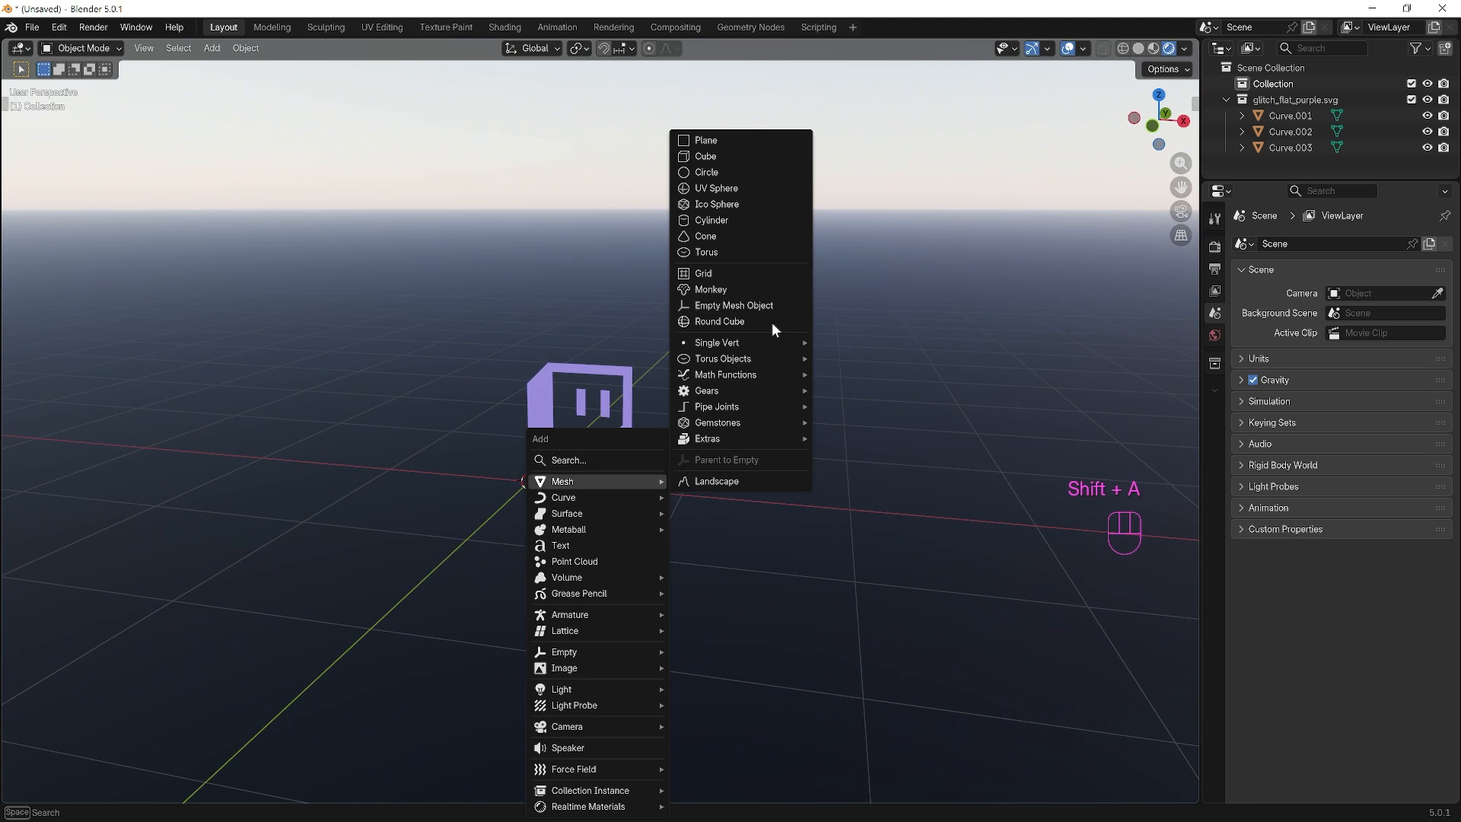
click(714, 137)
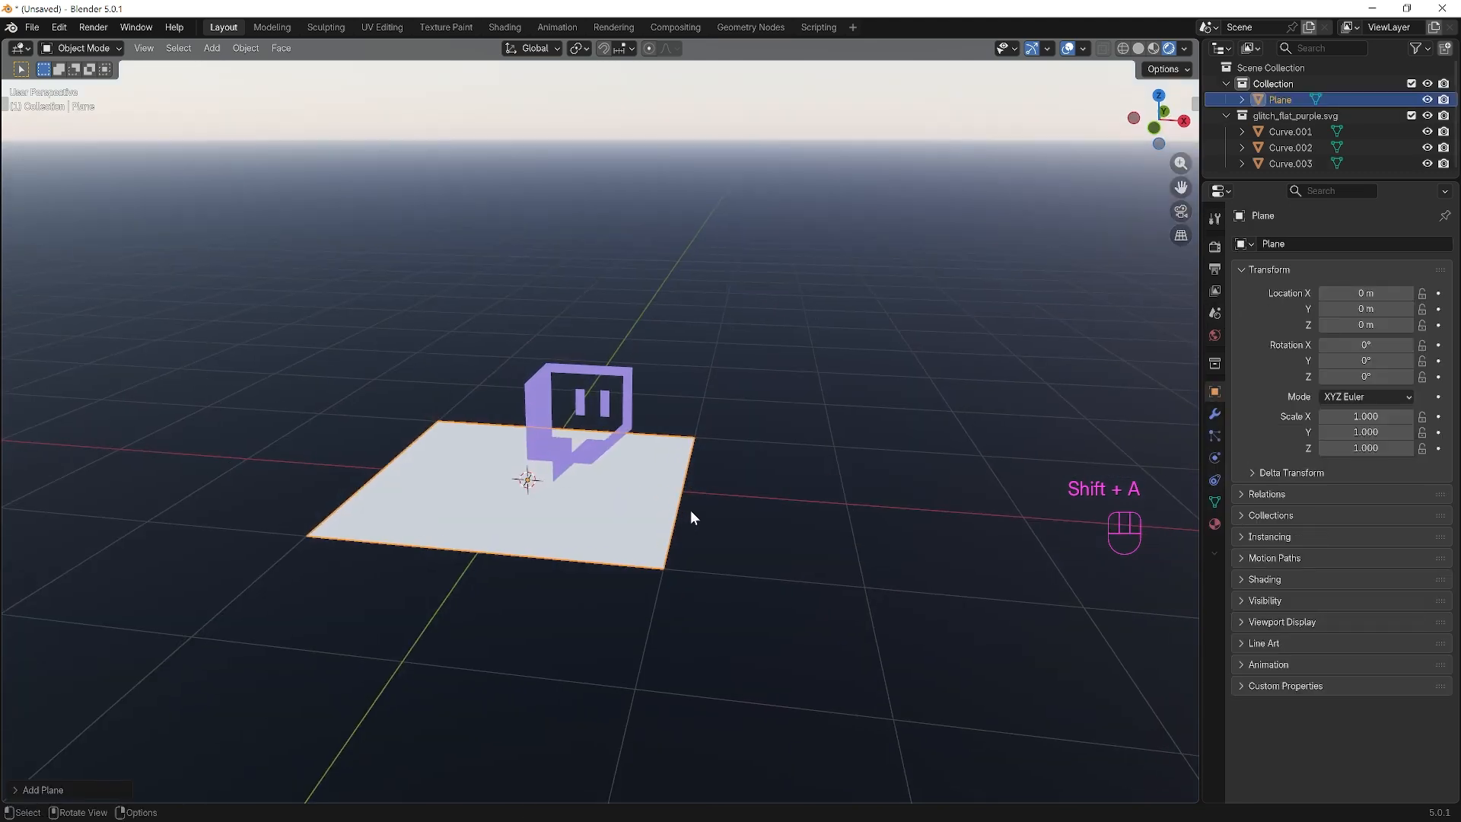
key(r)
key(x)
key(KP_9)
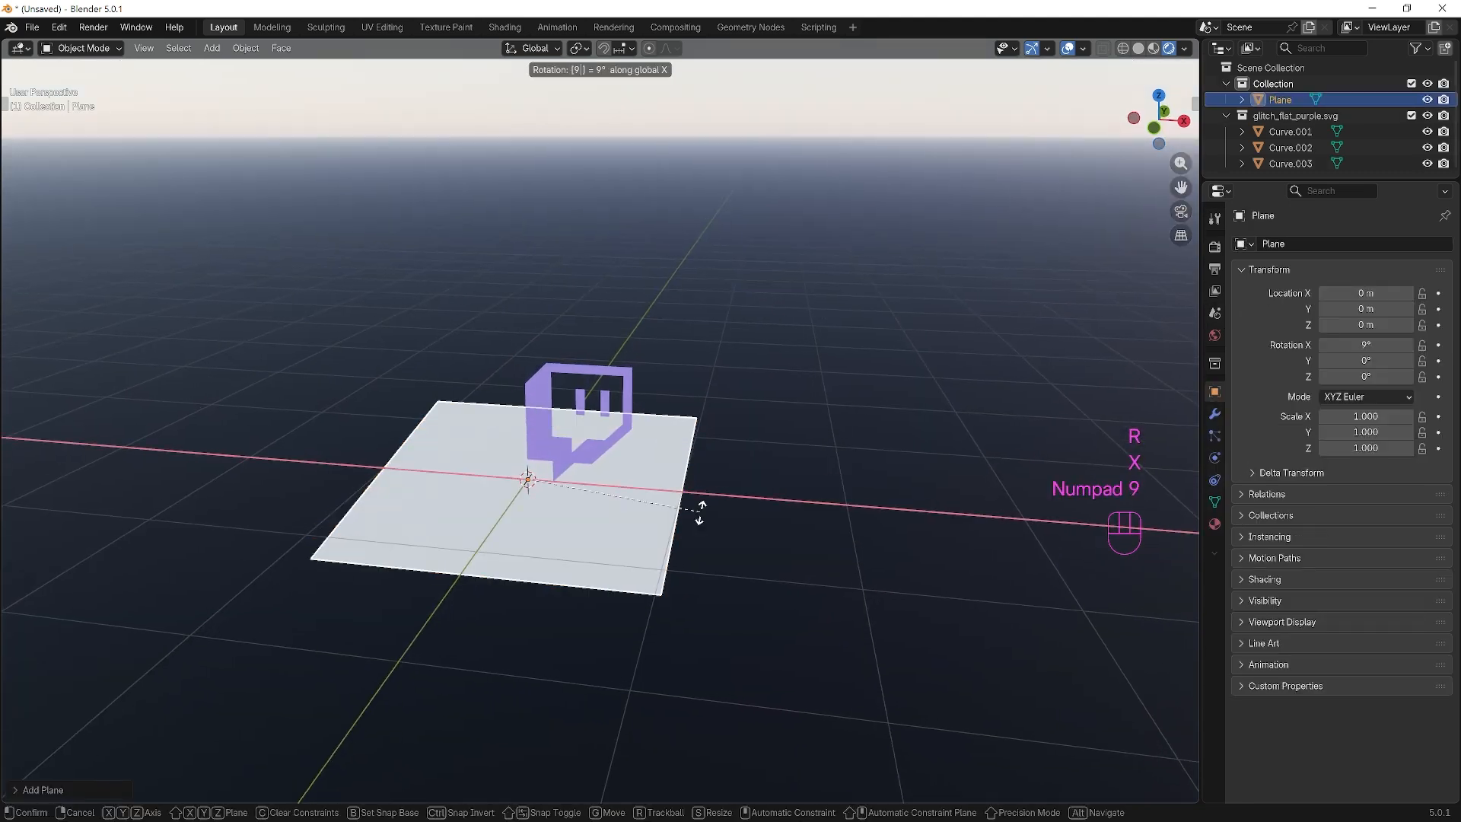
key(KP_0)
key(KP_Enter)
Move the upright plane about 0.98 m along the Y axis, behind the logo.
middle_drag(708, 508, 603, 496)
key(g)
key(y)
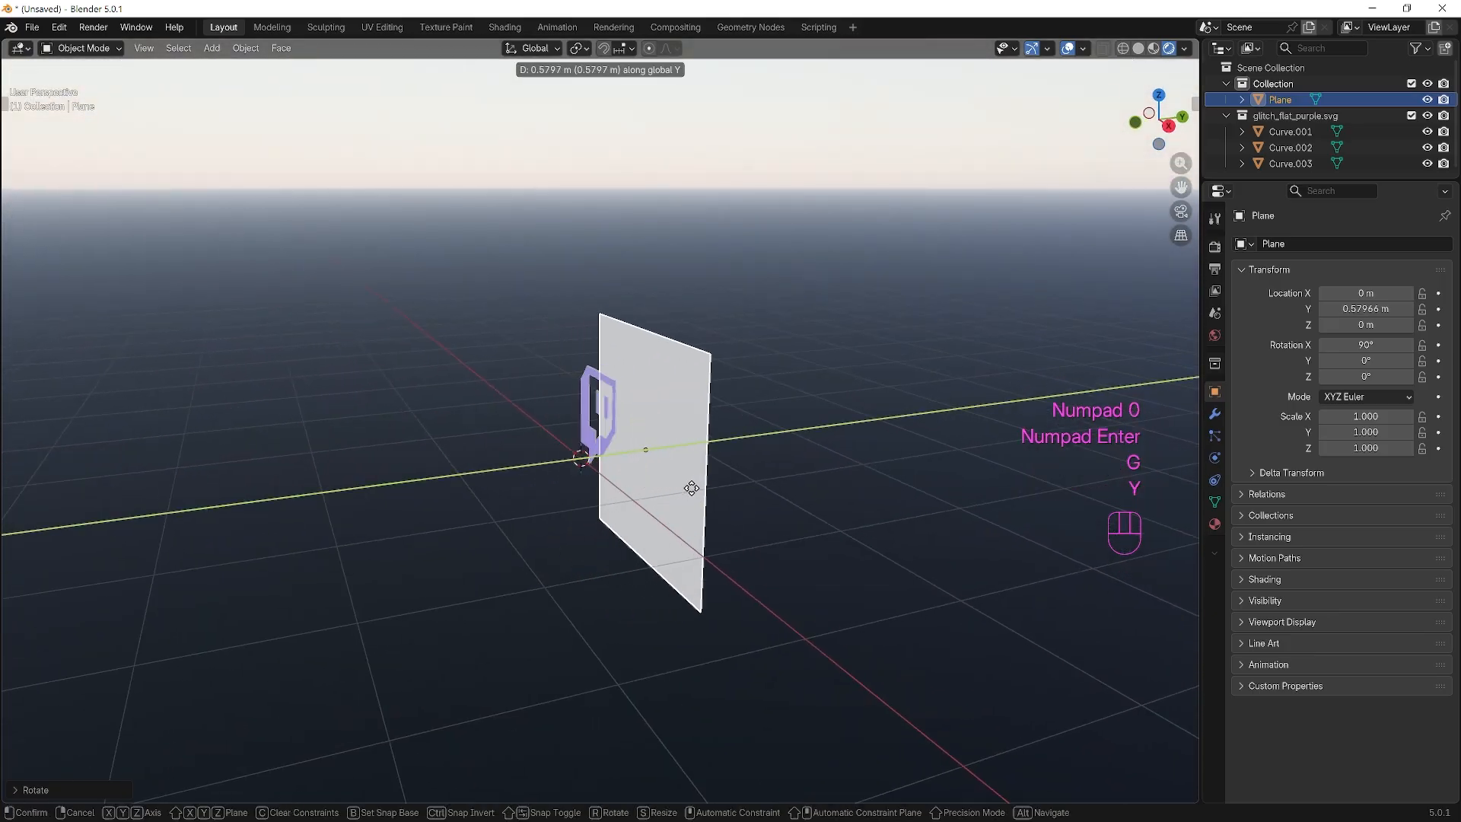
click(729, 477)
middle_drag(728, 477, 891, 514)
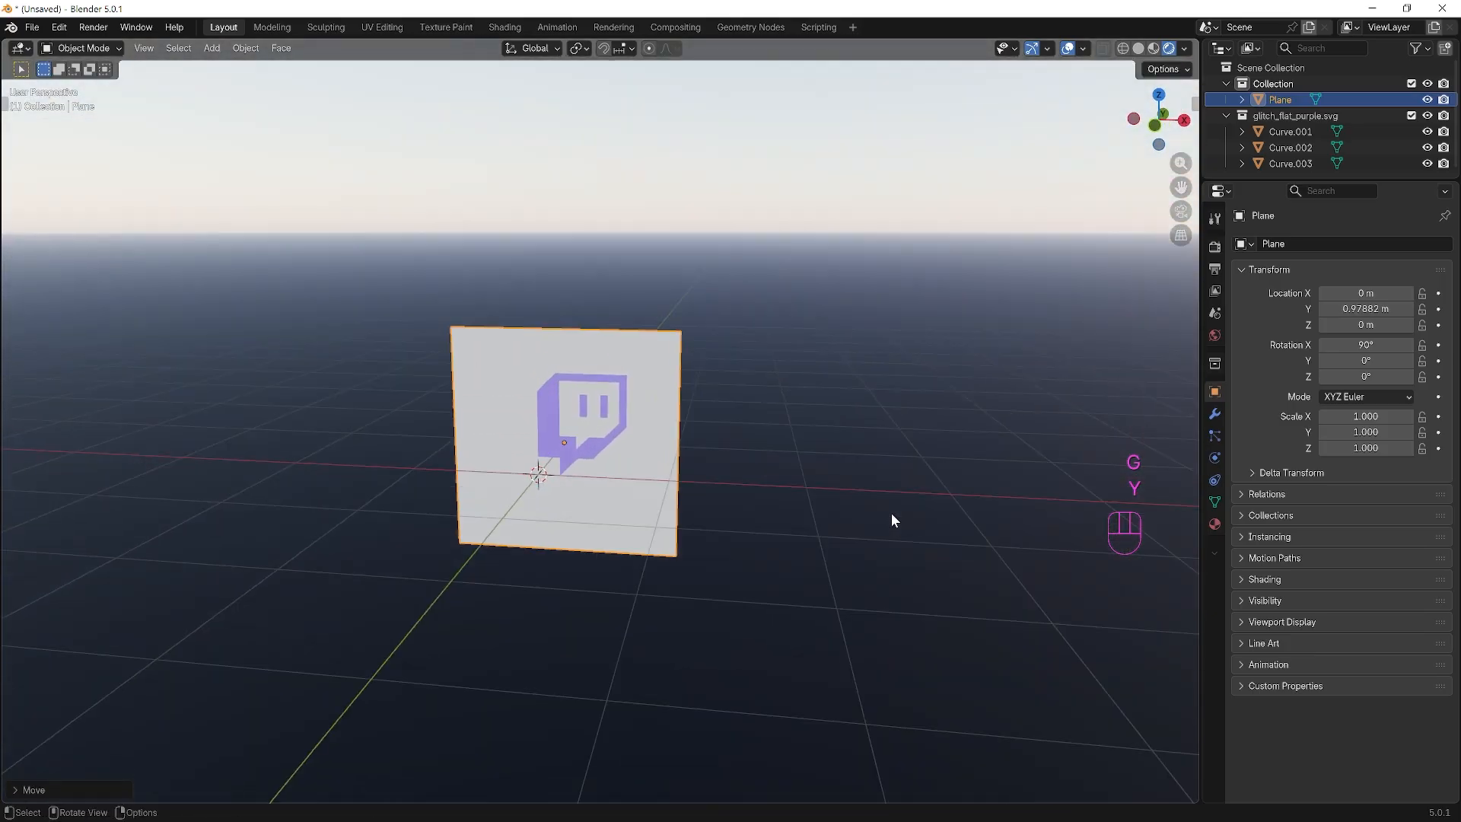
Enlarge the plane's mesh in Edit Mode along X and then Z so it forms a wide backdrop.
key(Tab)
key(s)
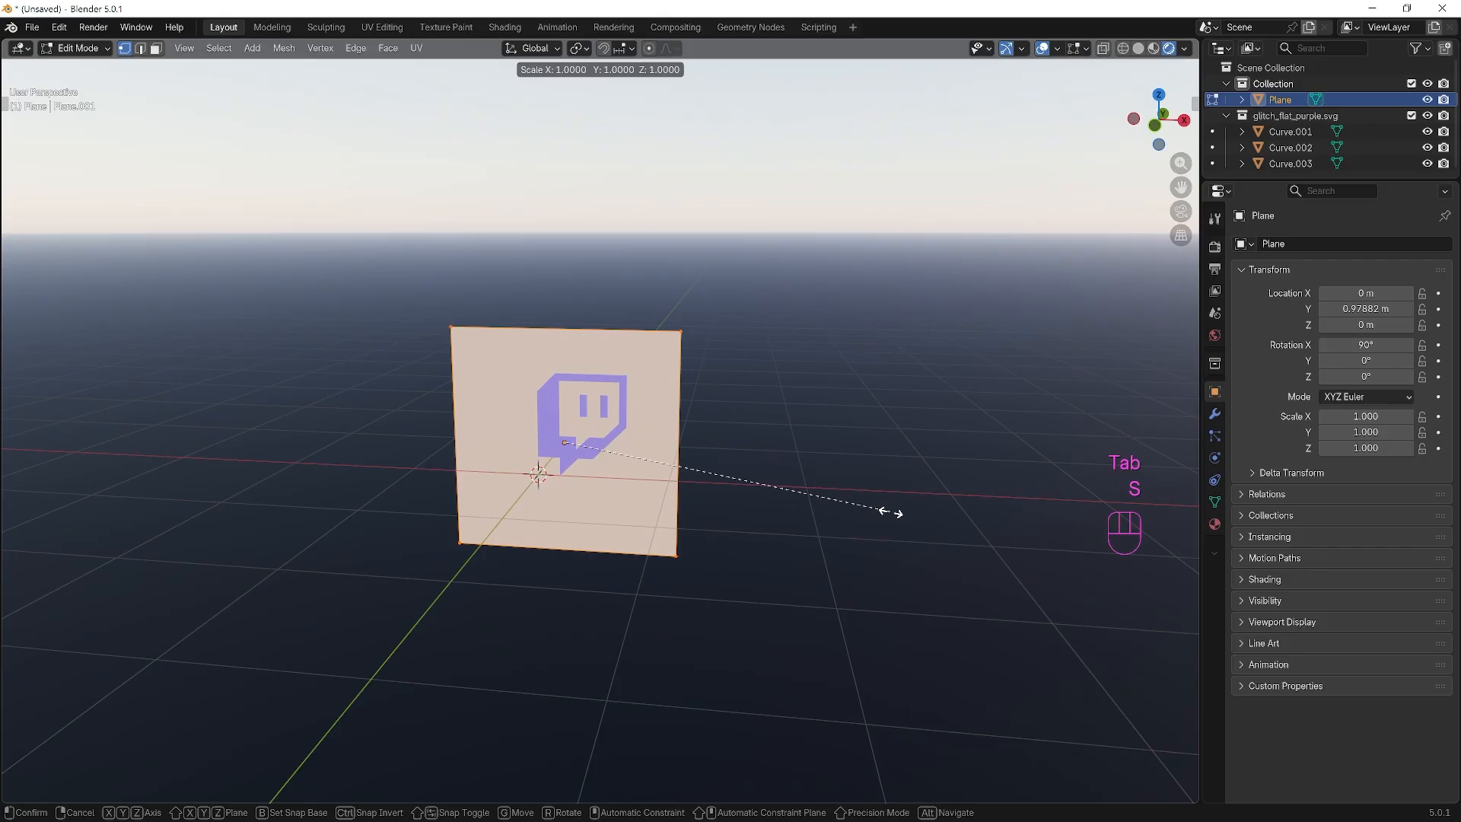
key(x)
click(1179, 566)
key(s)
key(z)
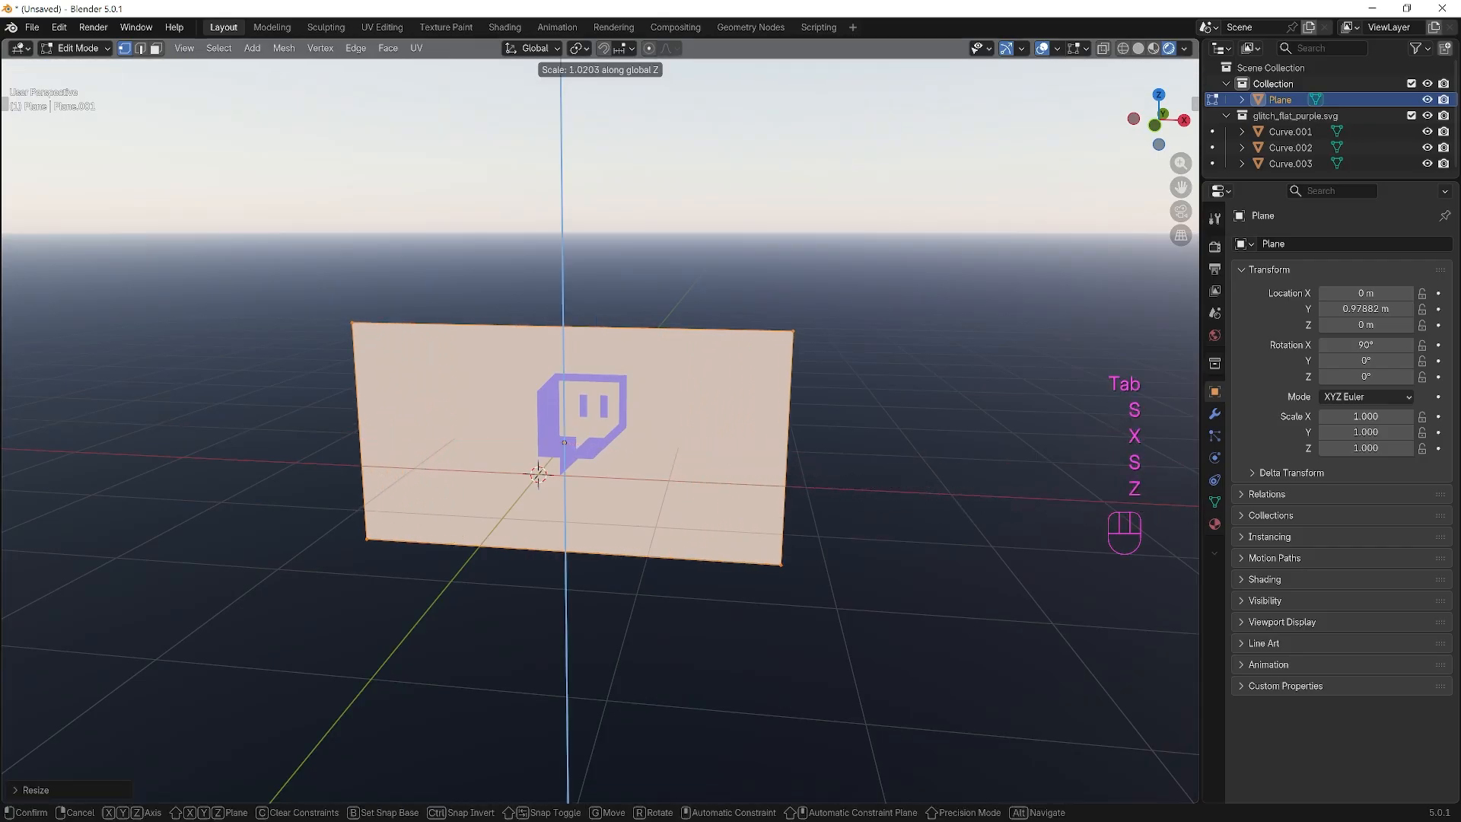
click(906, 454)
key(Tab)
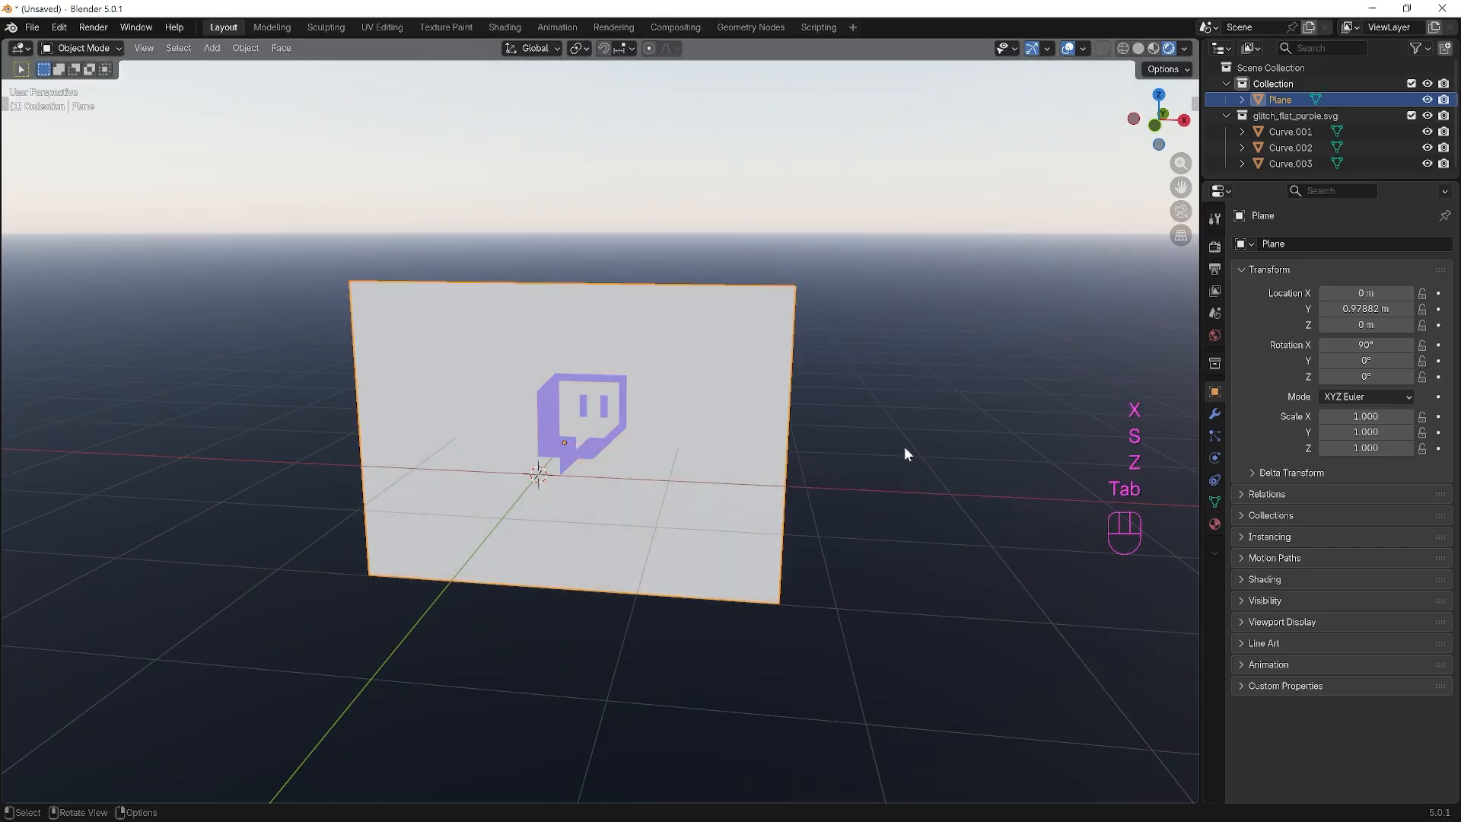
Convert the logo's left eye, right eye and outer frame to meshes one after another.
scroll(583, 452, up, 6)
click(532, 355)
right_click(532, 355)
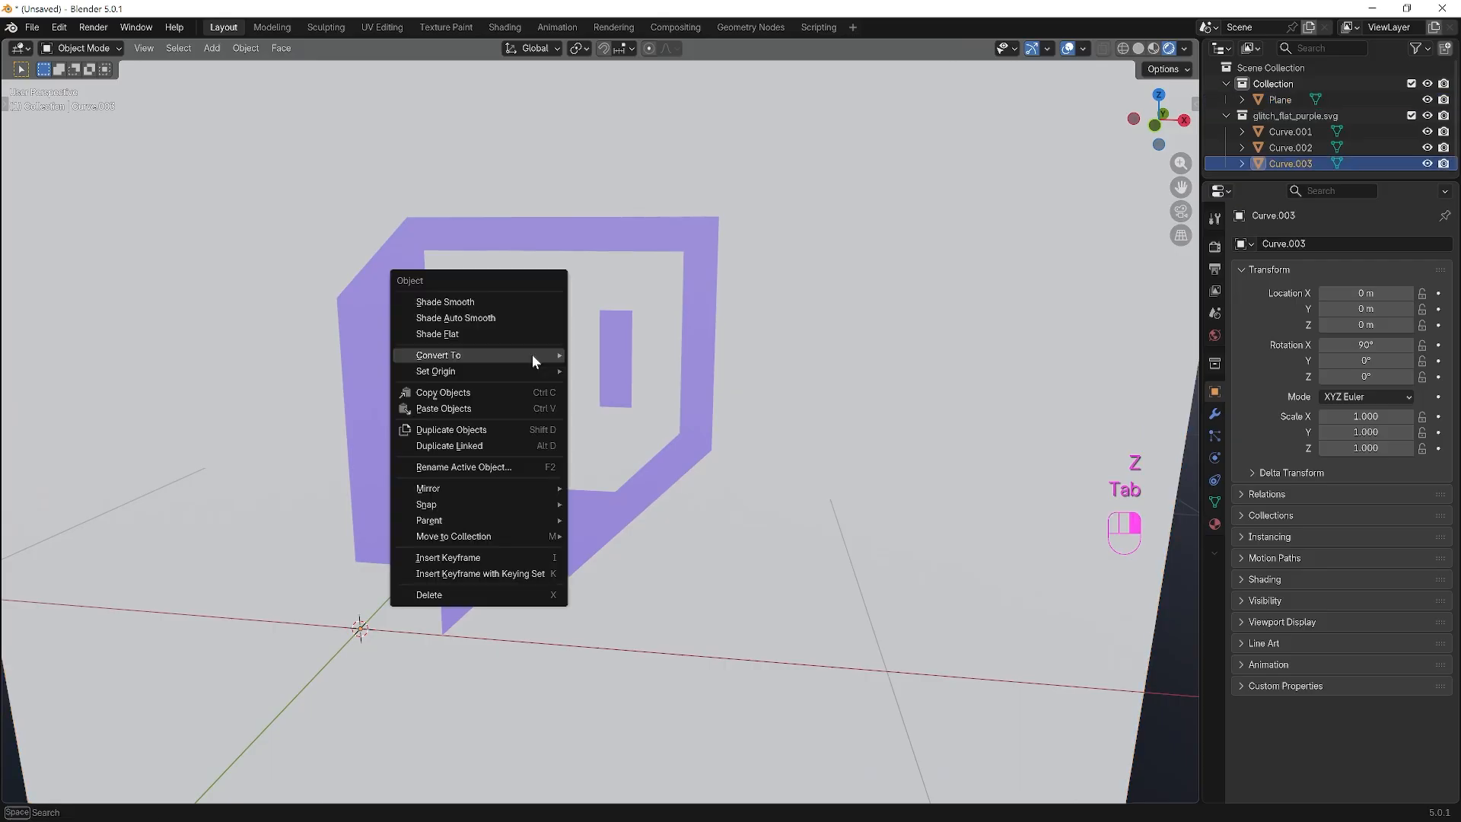
mouse_move(532, 355)
click(595, 357)
click(623, 352)
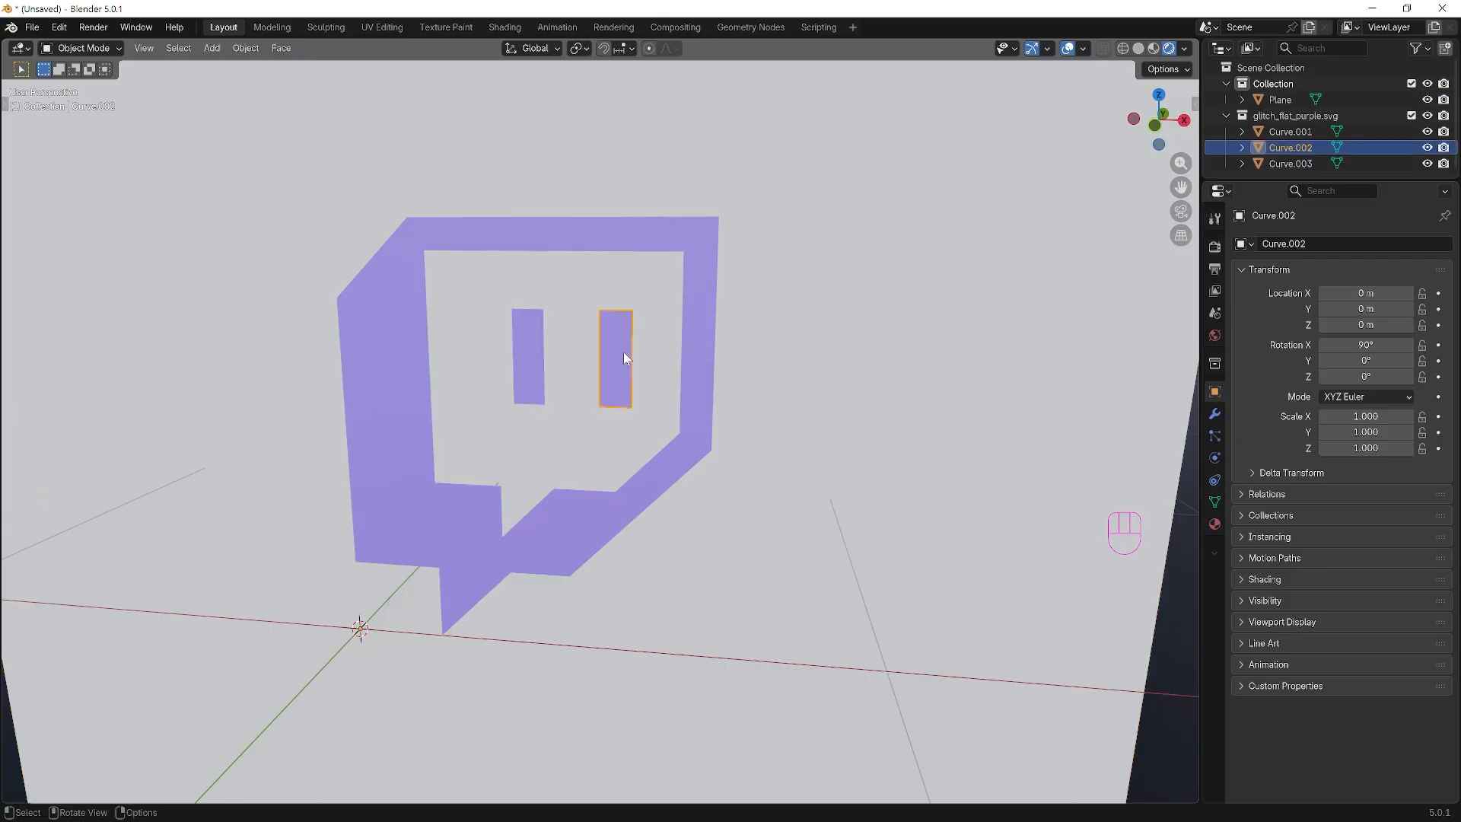
right_click(624, 351)
mouse_move(645, 349)
click(706, 350)
click(381, 358)
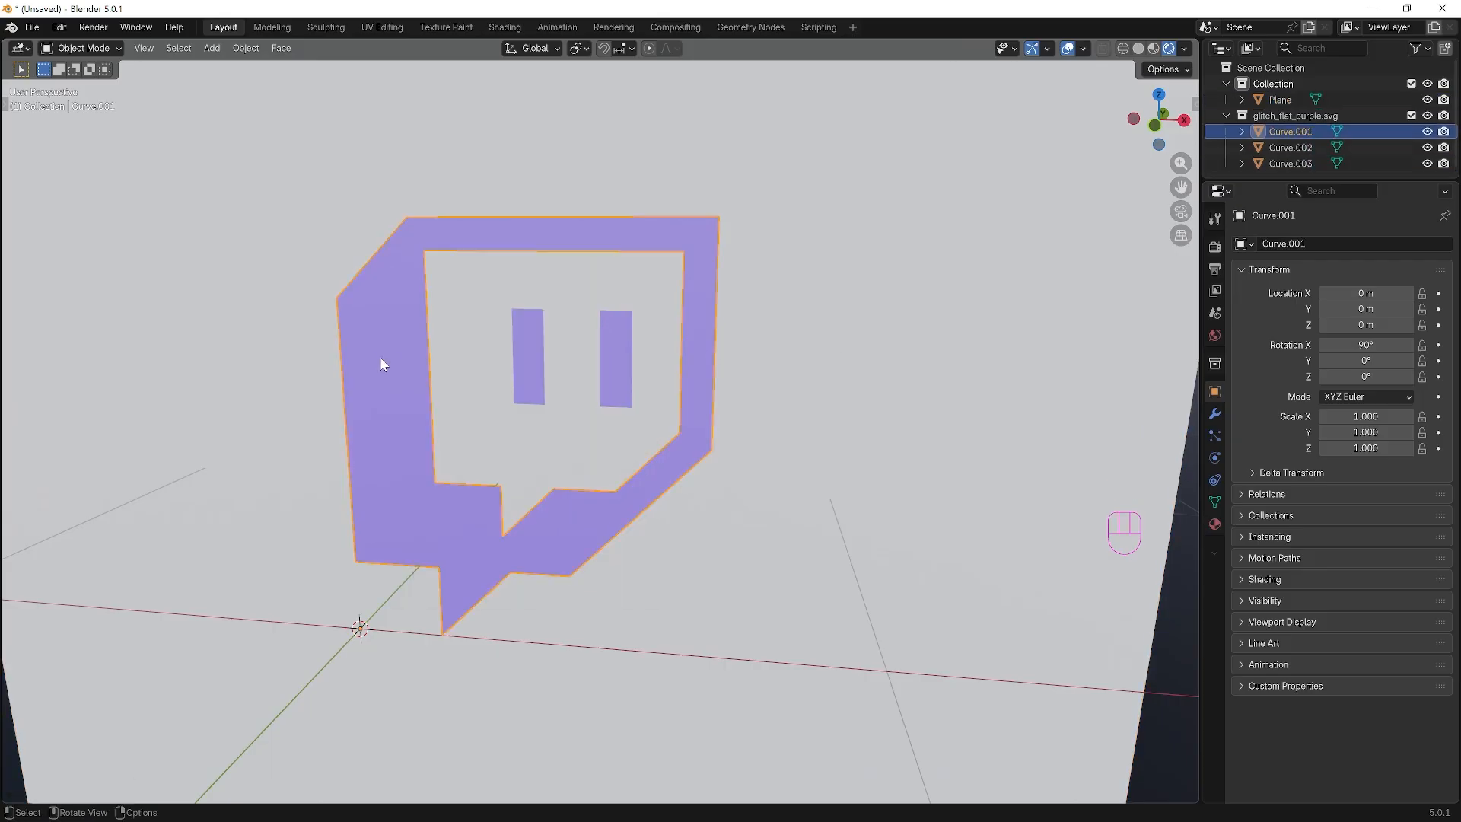
right_click(382, 356)
mouse_move(384, 354)
click(458, 359)
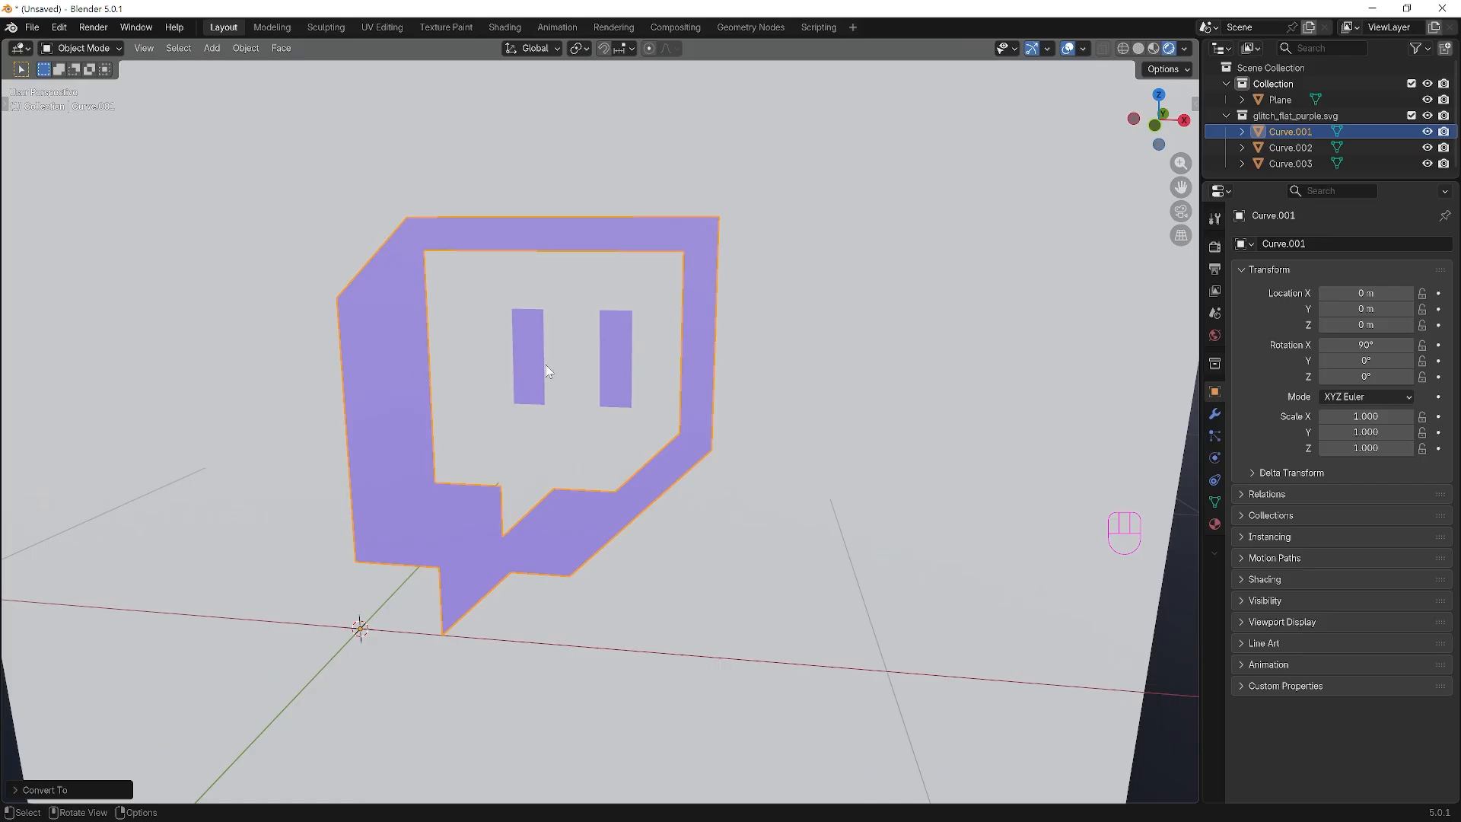
Dissolve the diagonal edge across the logo's left eye in Edit Mode and return to Object Mode.
click(518, 365)
key(Tab)
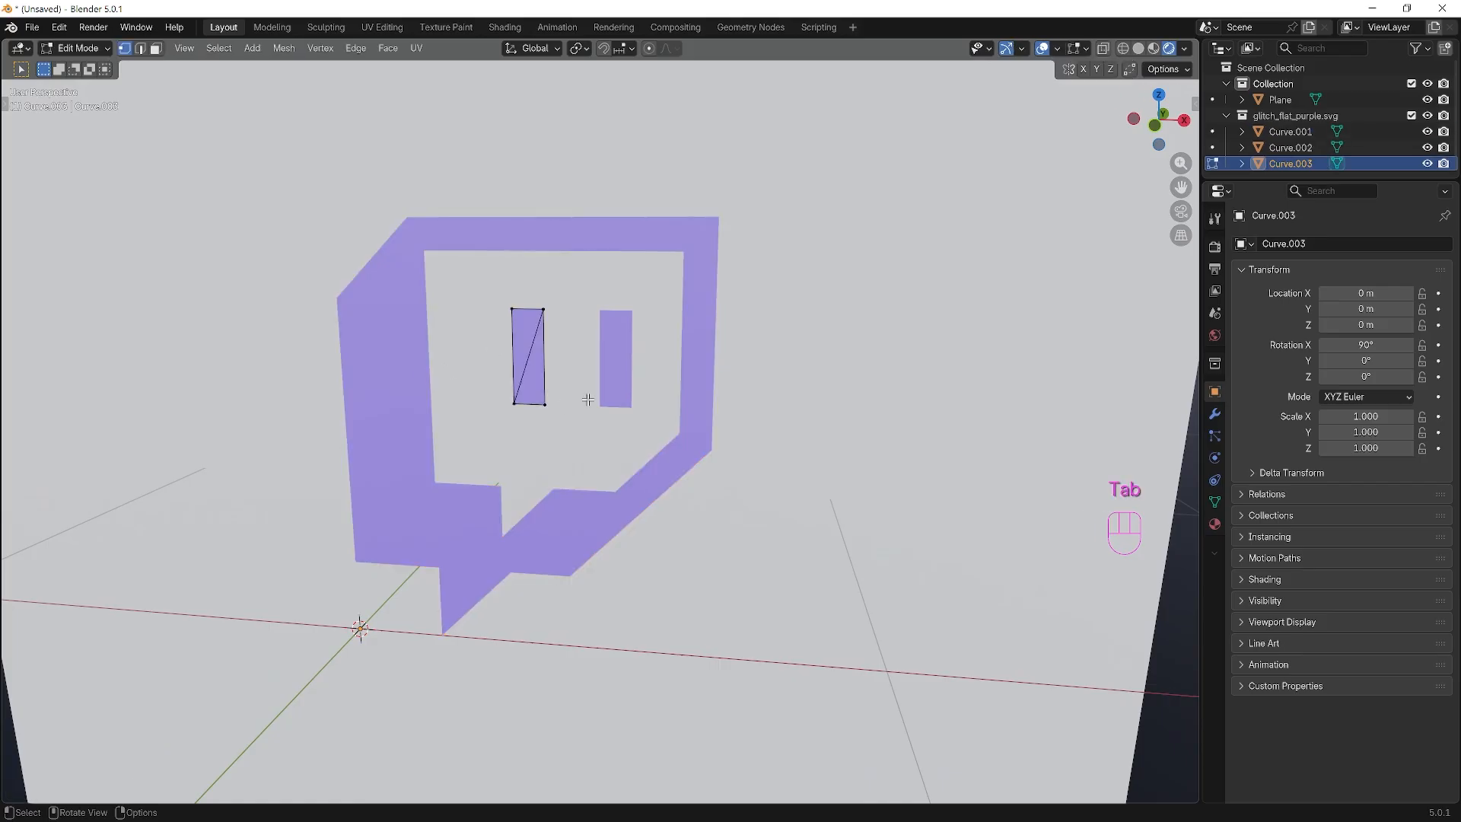
middle_drag(568, 376, 608, 357)
scroll(554, 386, up, 3)
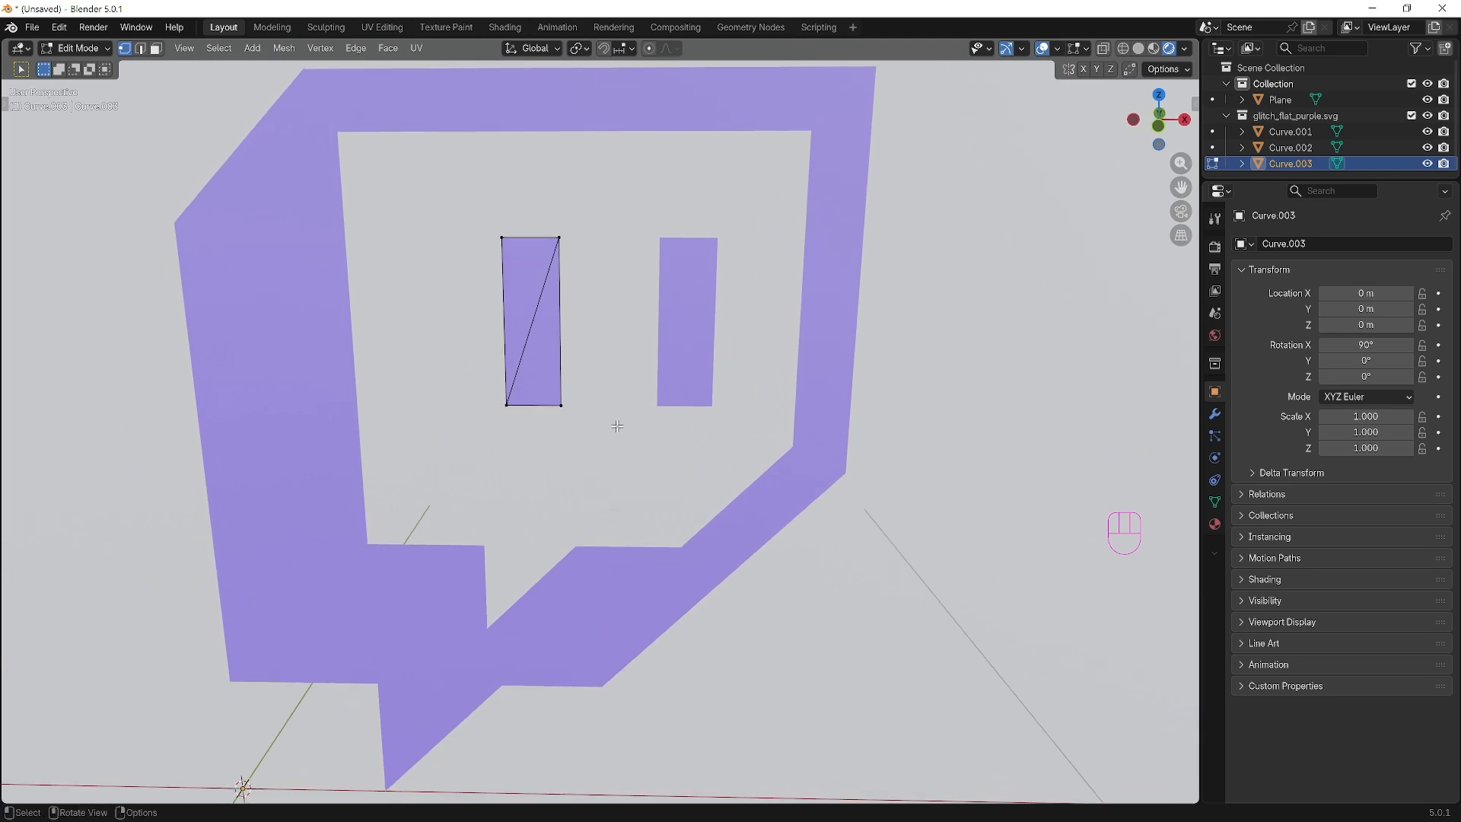
key(2)
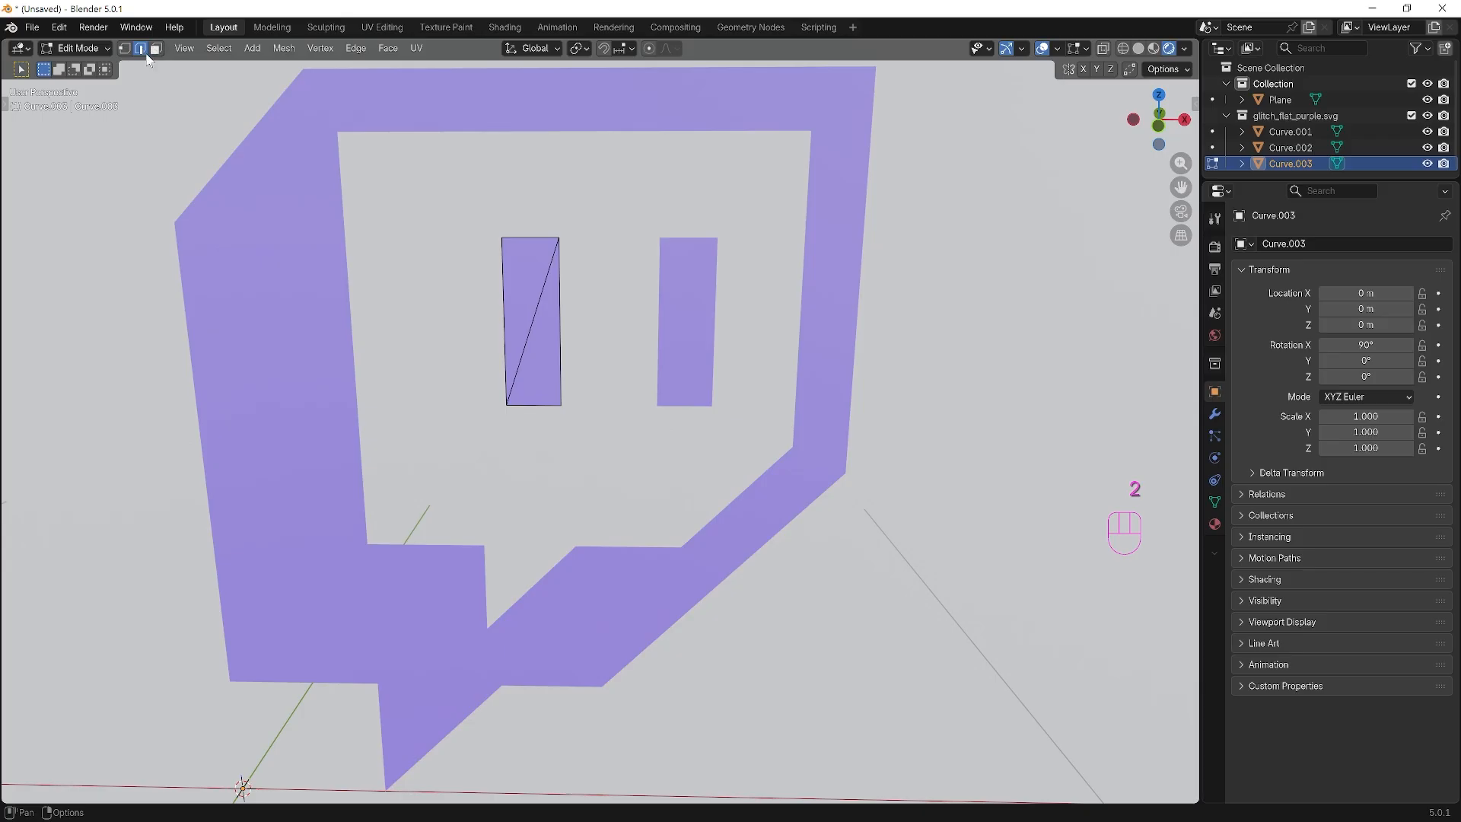
click(539, 308)
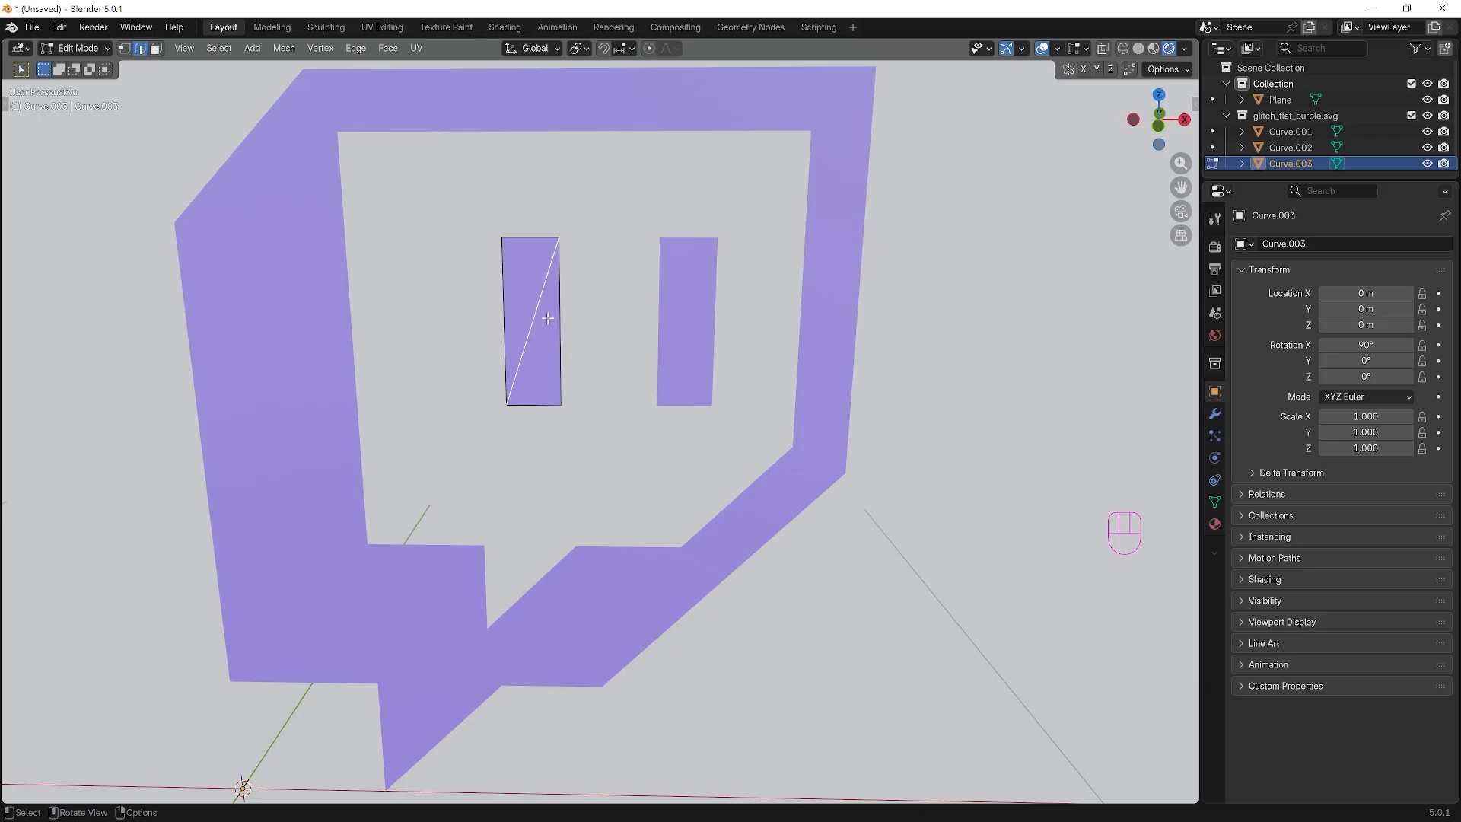
key(x)
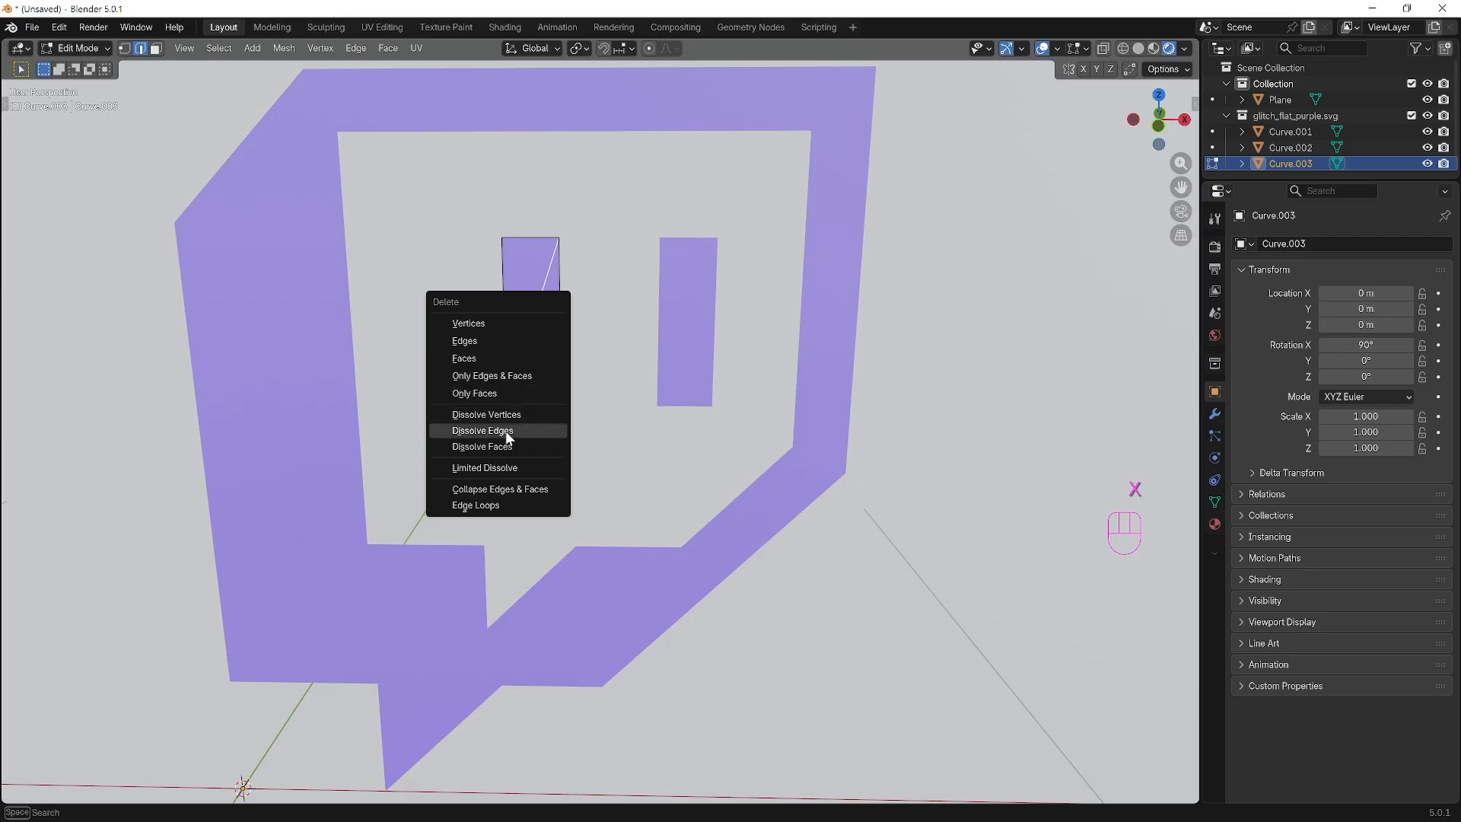
click(508, 438)
mouse_move(593, 397)
middle_down()
mouse_move(604, 382)
mouse_move(585, 397)
middle_up()
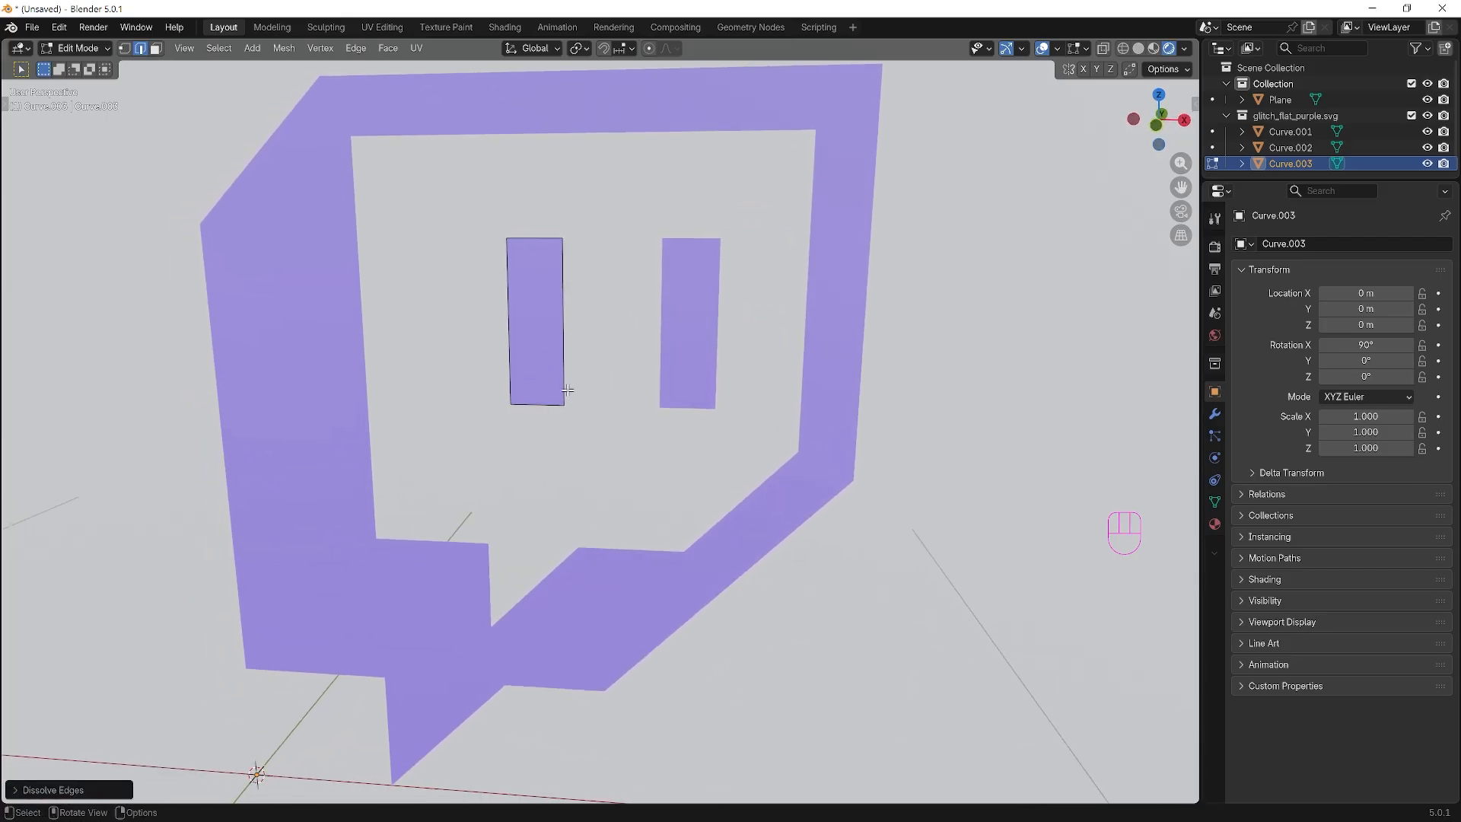
key(Tab)
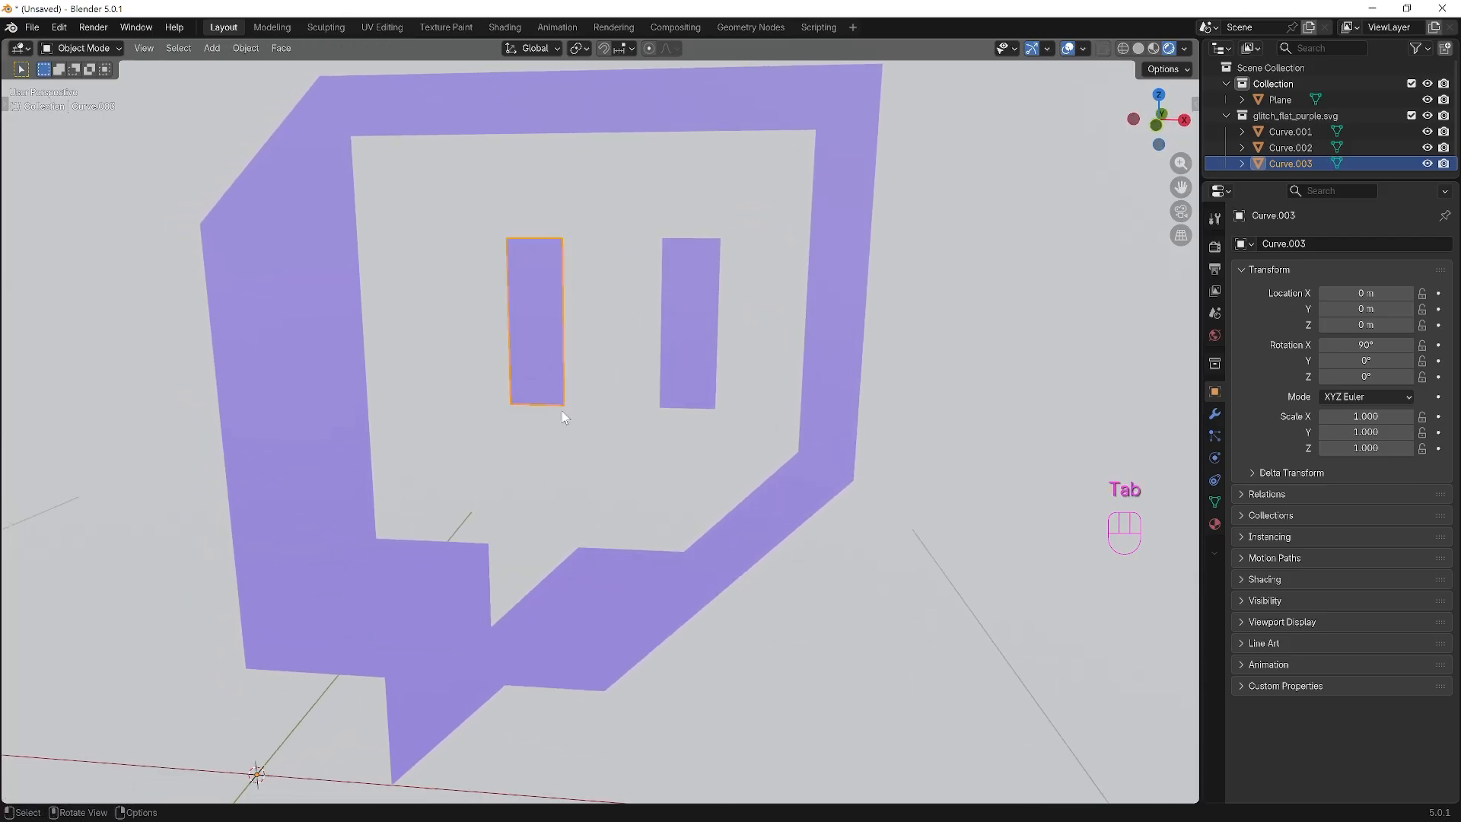
Dissolve the diagonal edge across the logo's right eye in the same way and return to Object Mode.
click(690, 307)
key(Tab)
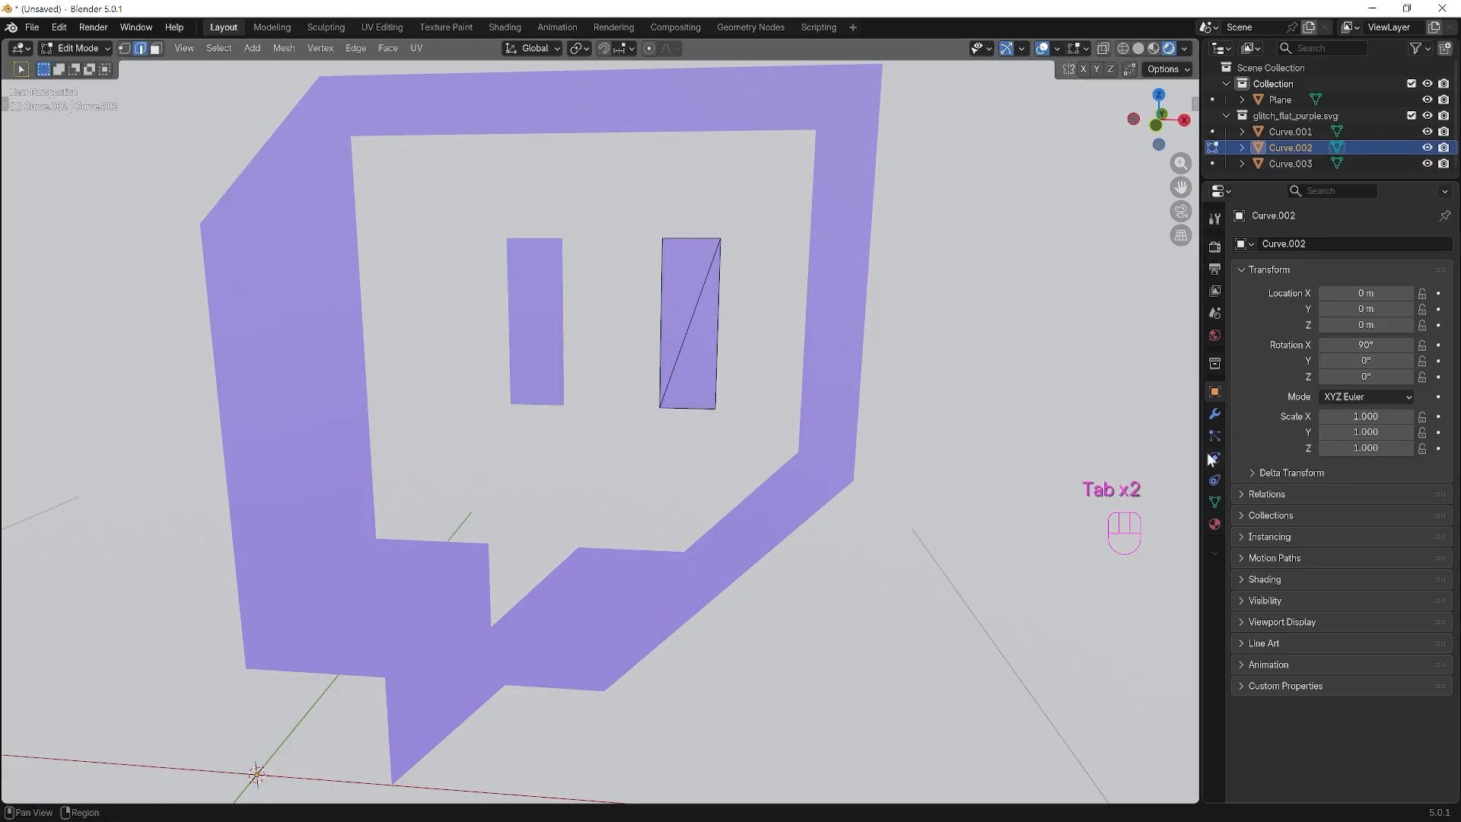
click(691, 322)
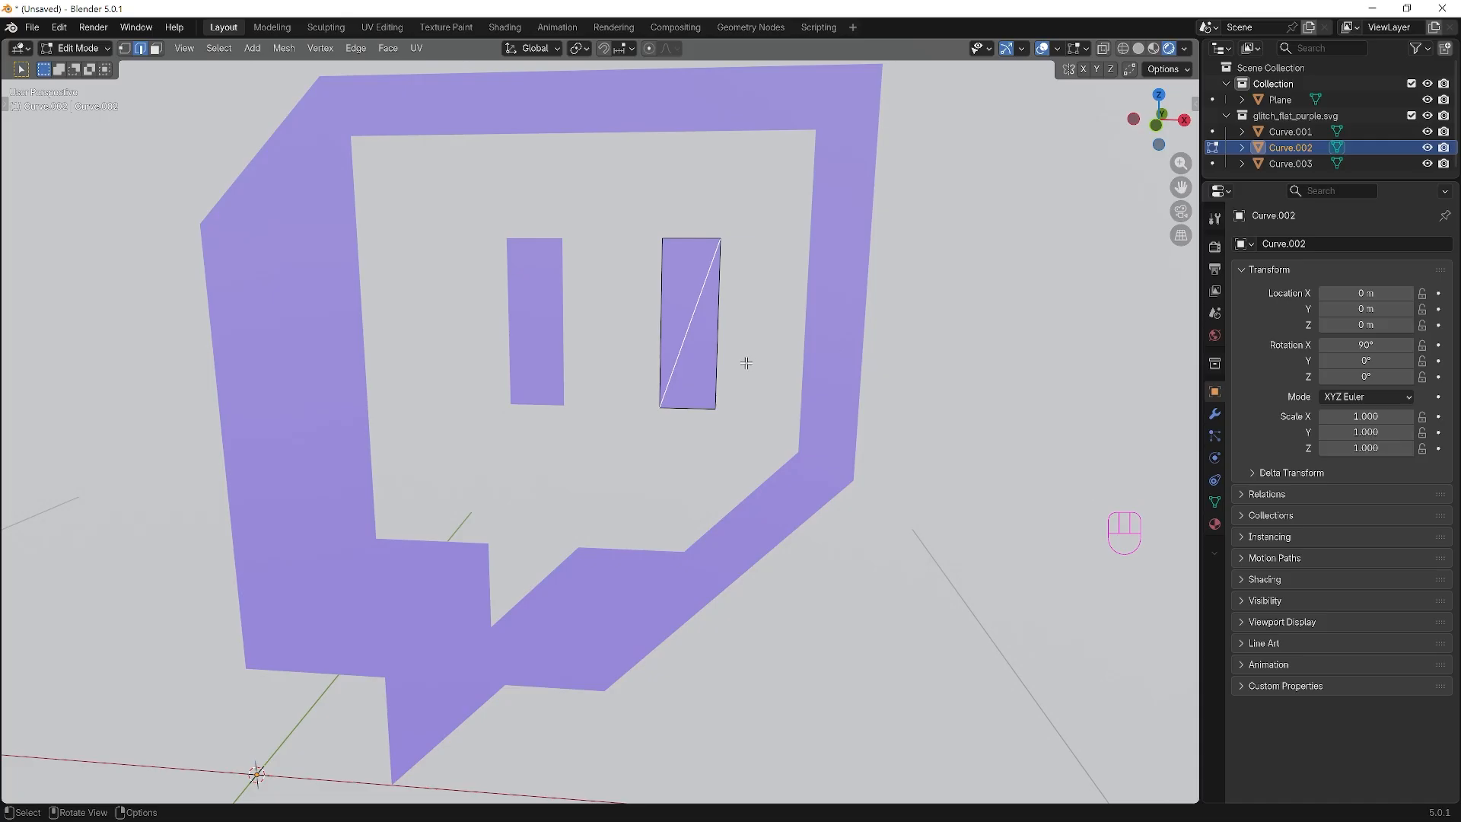
key(x)
click(703, 321)
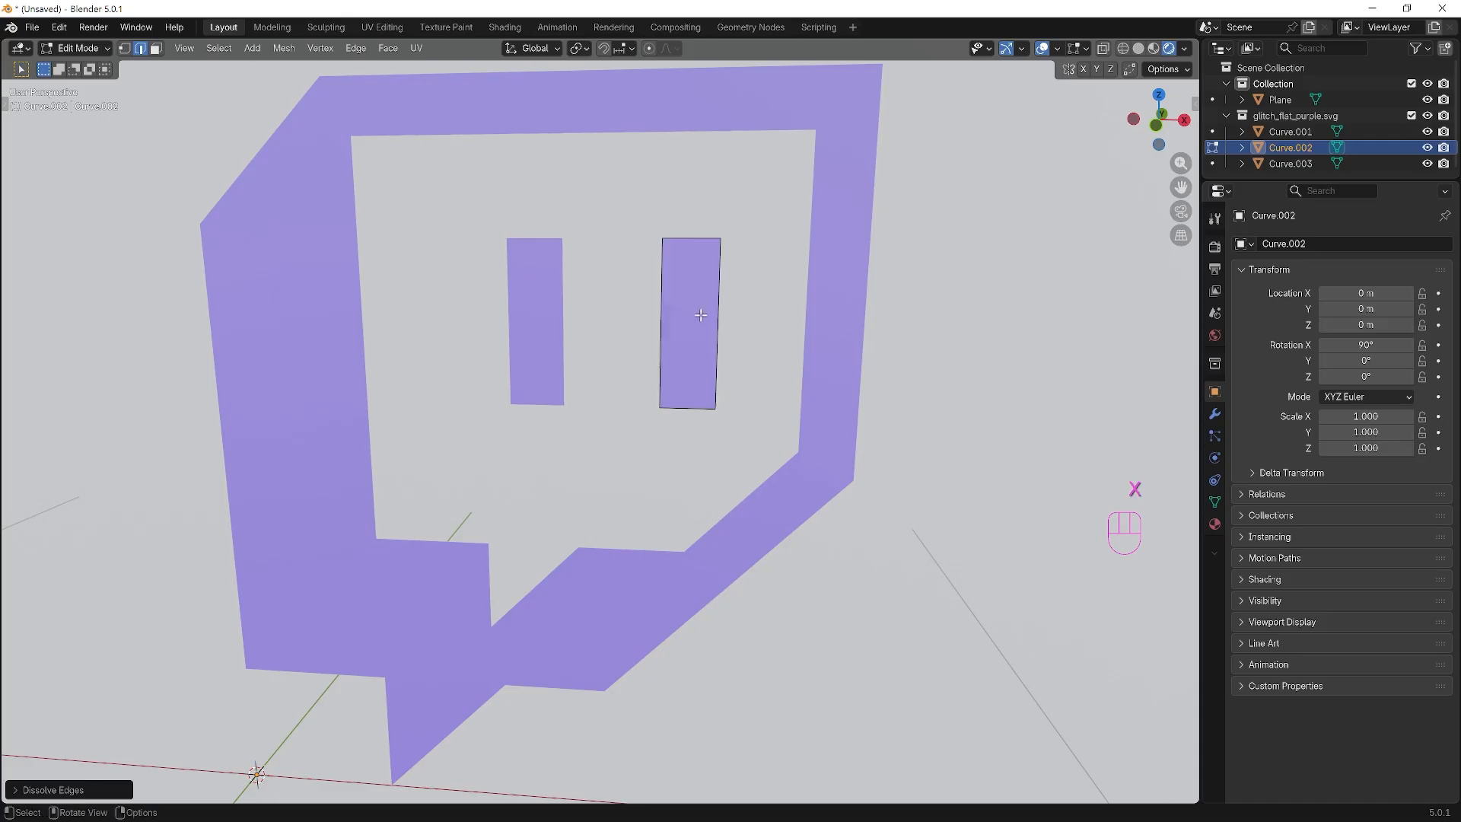
key(Tab)
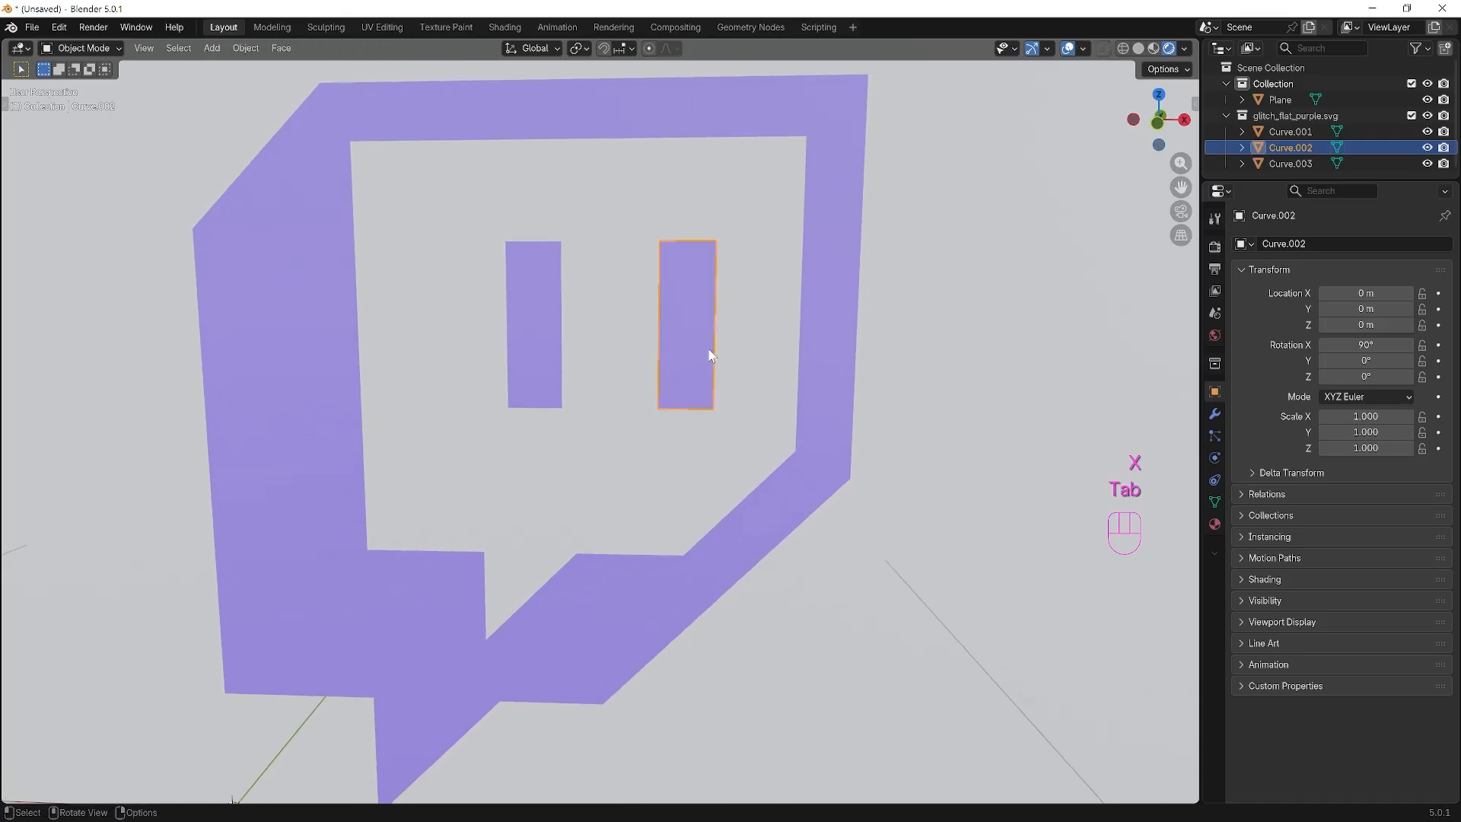
Delete all interior triangulation edges of the logo's outer frame in Edit Mode, keeping only its inner and outer outlines.
middle_drag(710, 355, 512, 370)
click(364, 337)
scroll(467, 337, down, 2)
key(Tab)
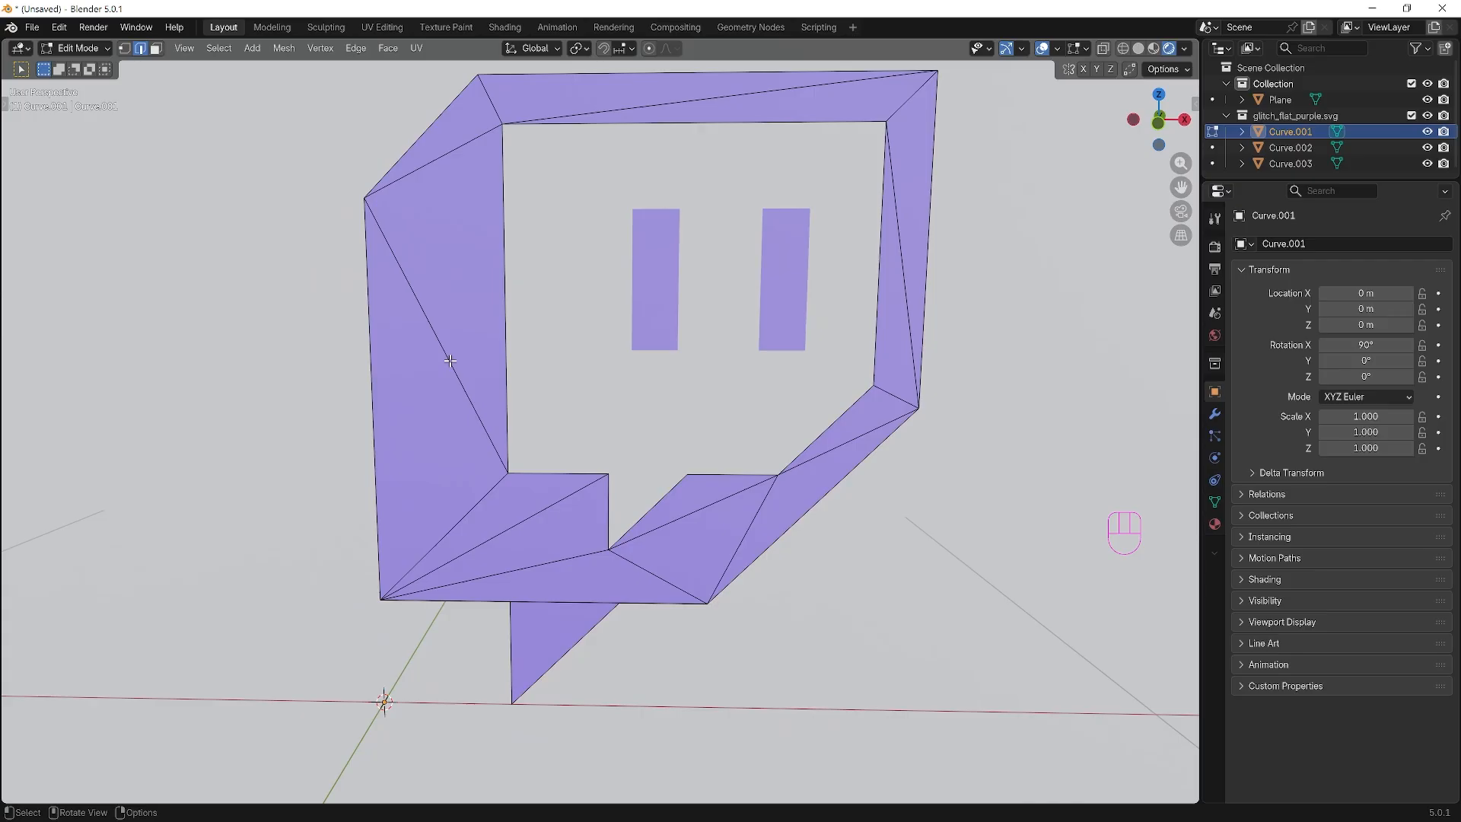
middle_drag(451, 294, 447, 296)
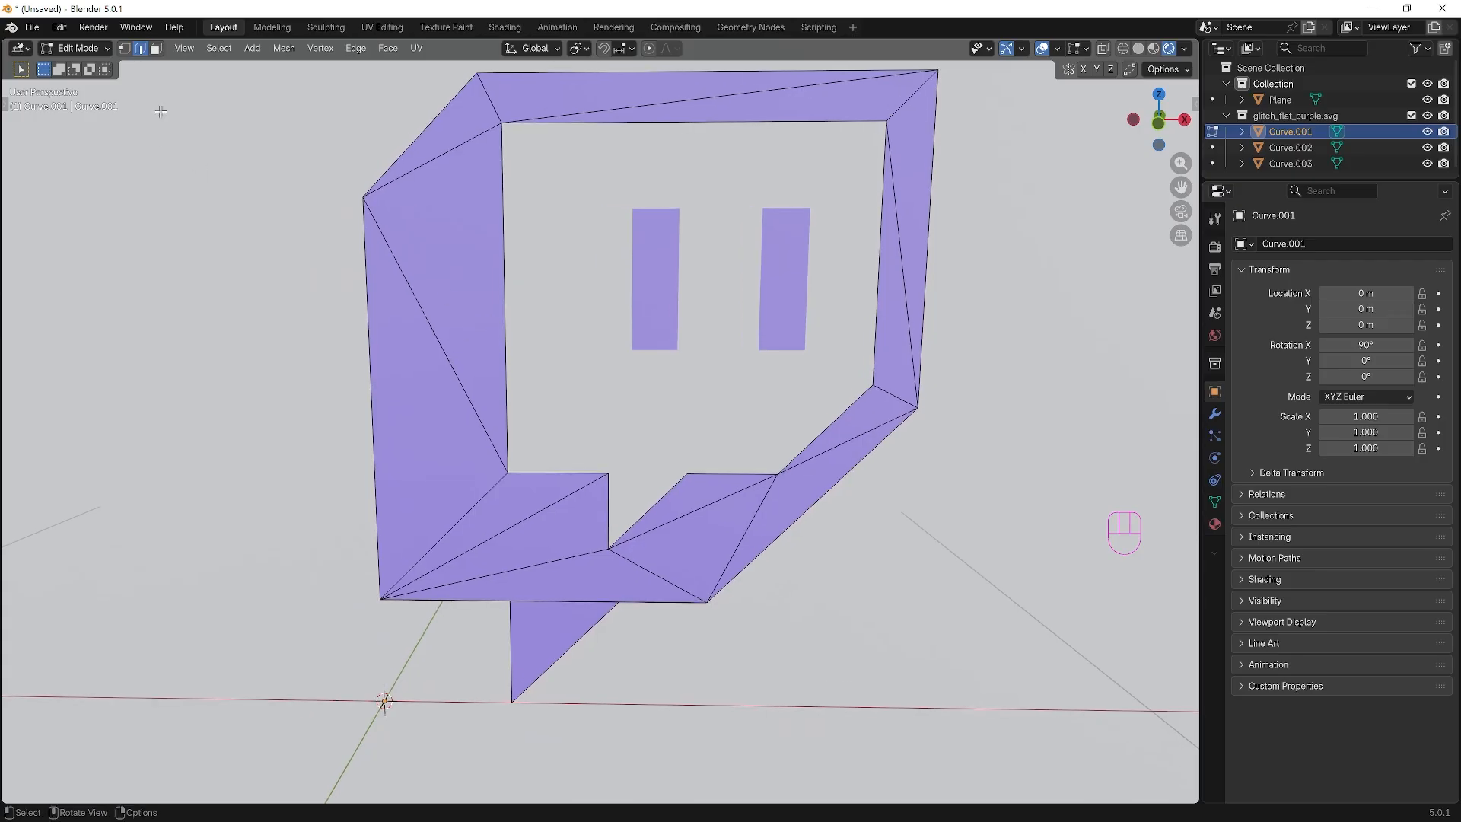
click(443, 337)
shift+click(451, 152)
shift+click(502, 110)
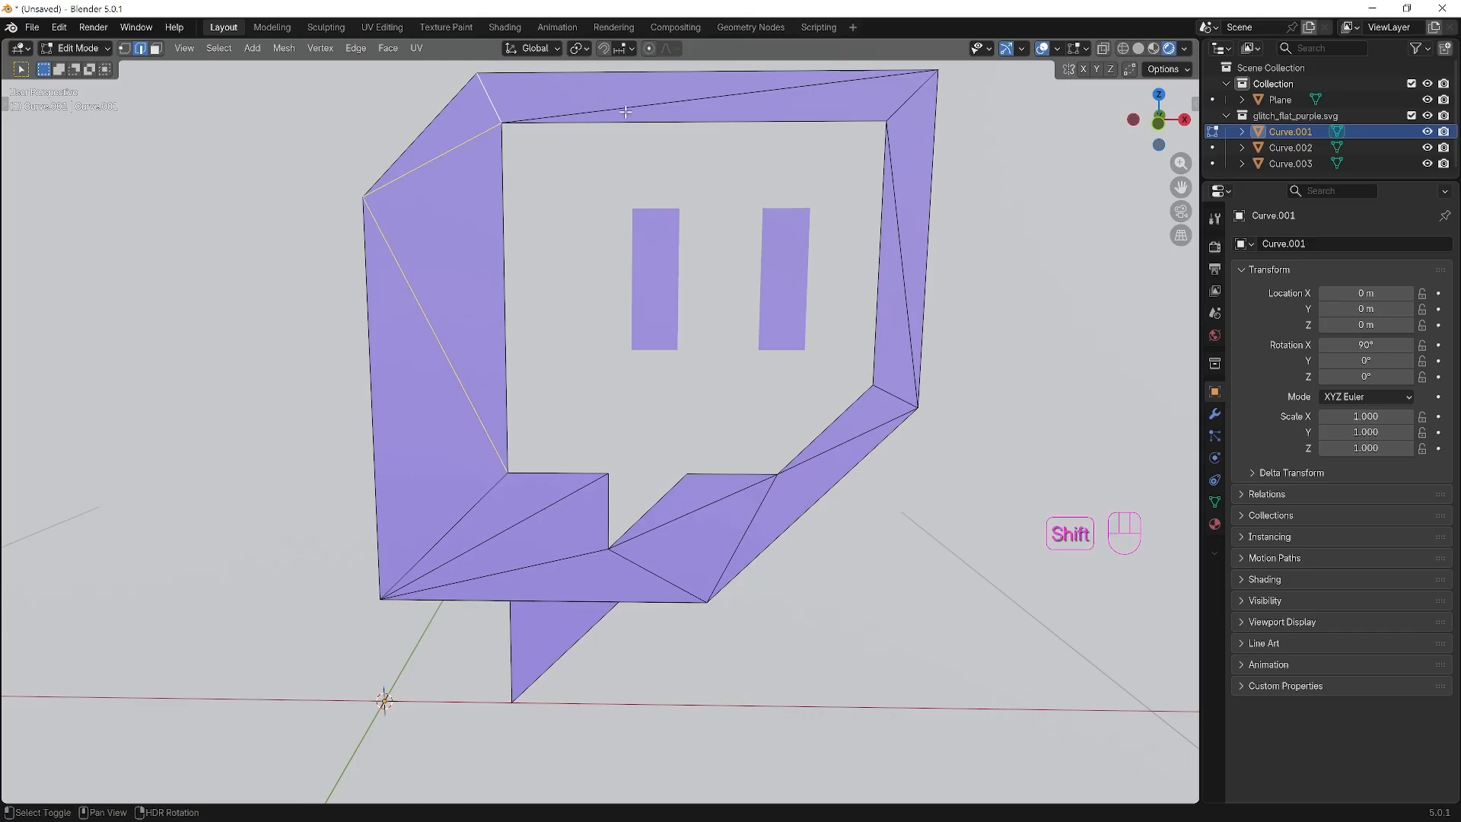
shift+click(670, 106)
shift+click(897, 313)
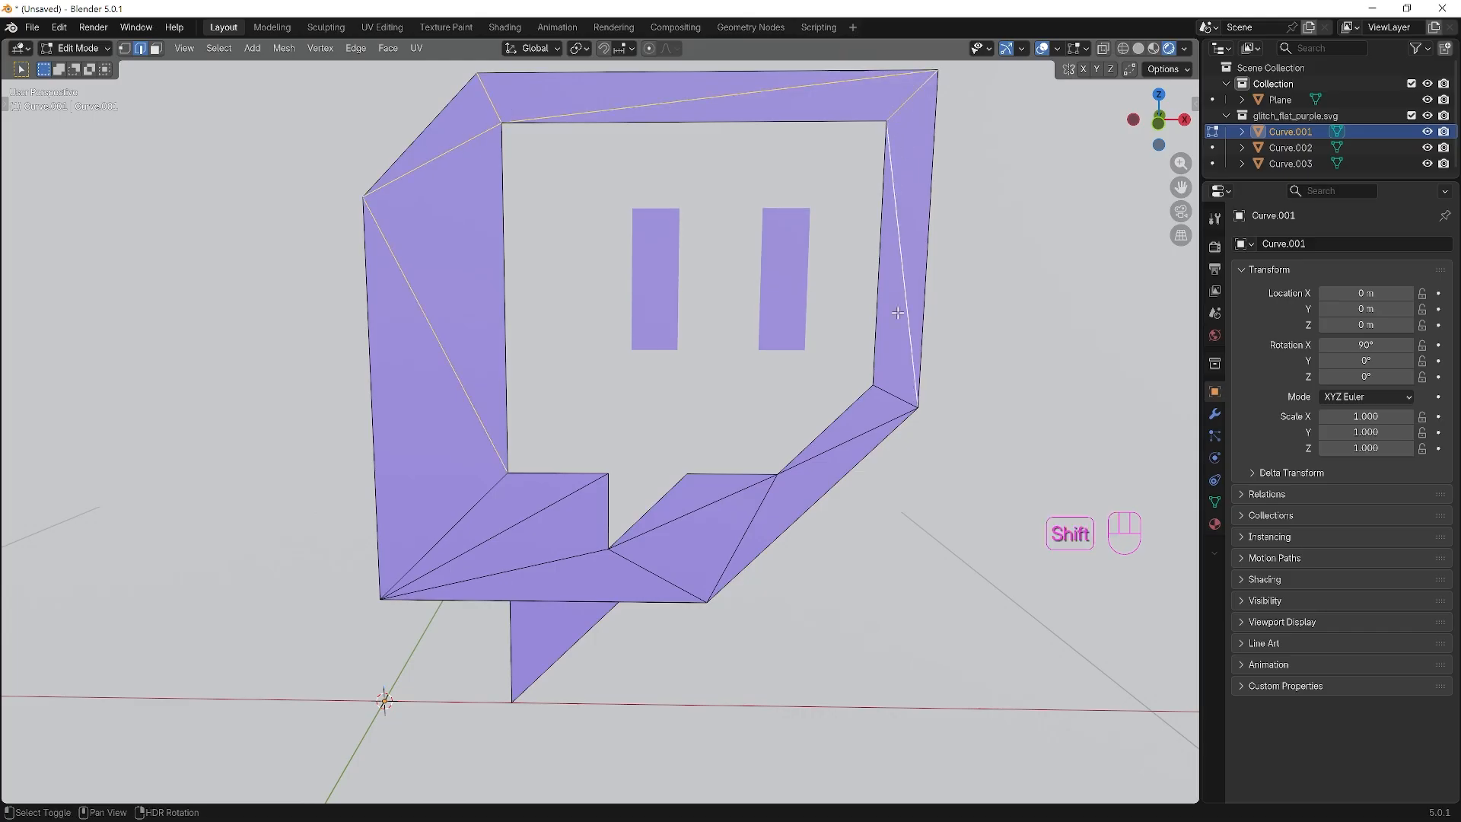
shift+click(833, 444)
shift+click(820, 433)
shift+click(827, 431)
shift+click(826, 433)
shift+click(826, 432)
shift+click(760, 501)
shift+click(719, 496)
shift+click(654, 570)
shift+click(569, 556)
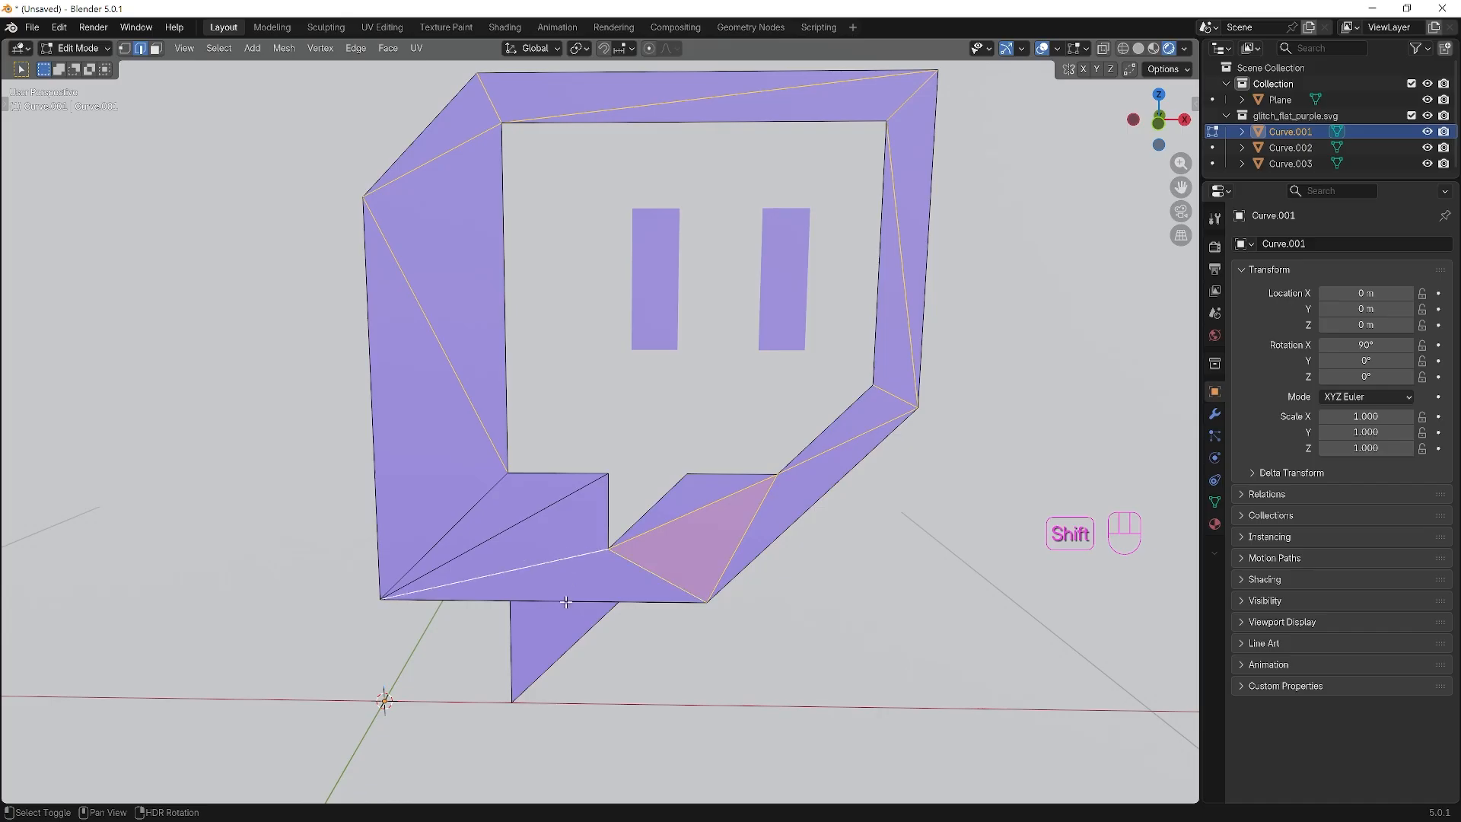
shift+click(562, 600)
shift+click(504, 533)
shift+click(464, 518)
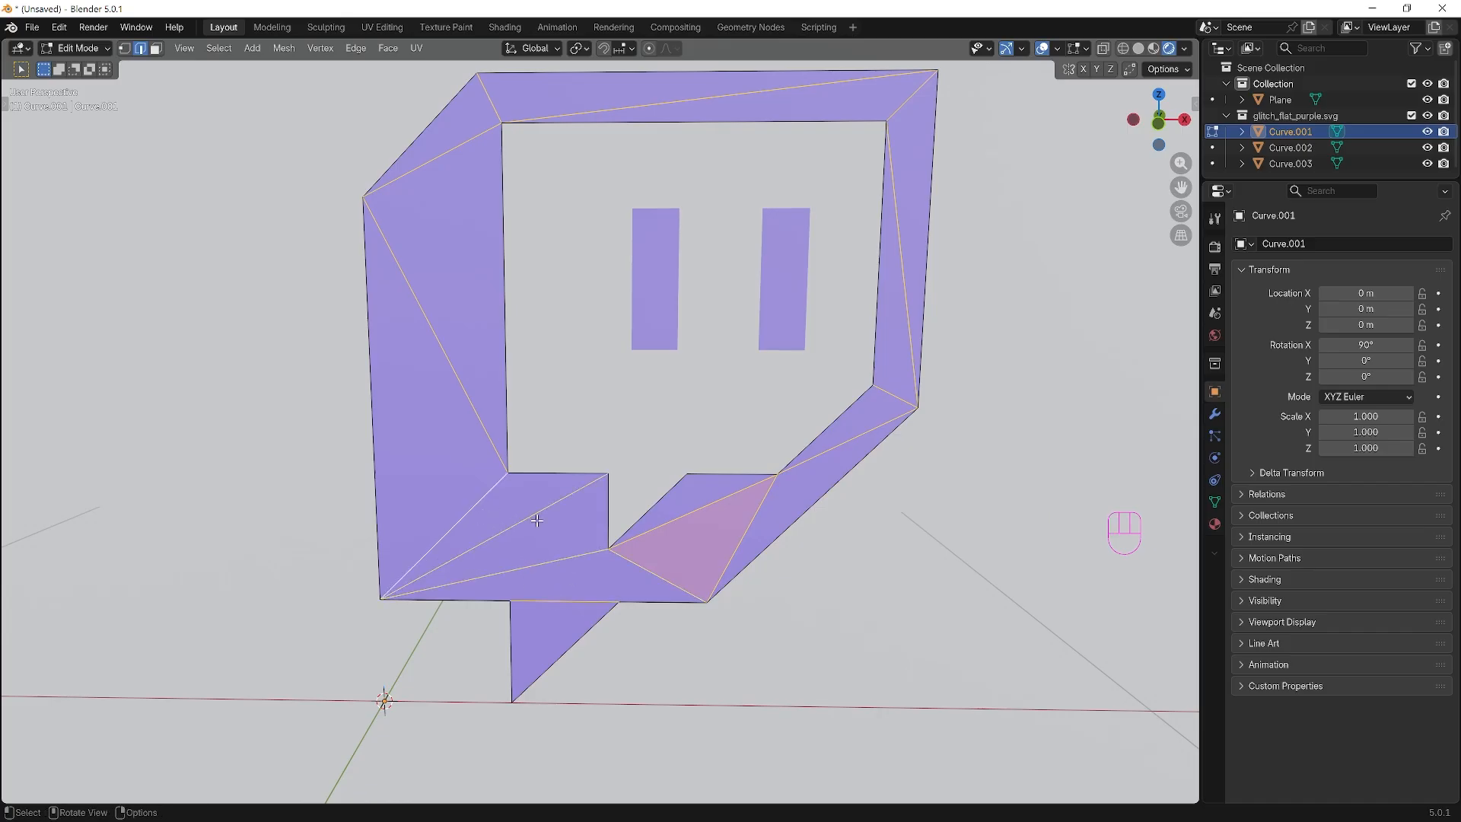
key(x)
click(524, 467)
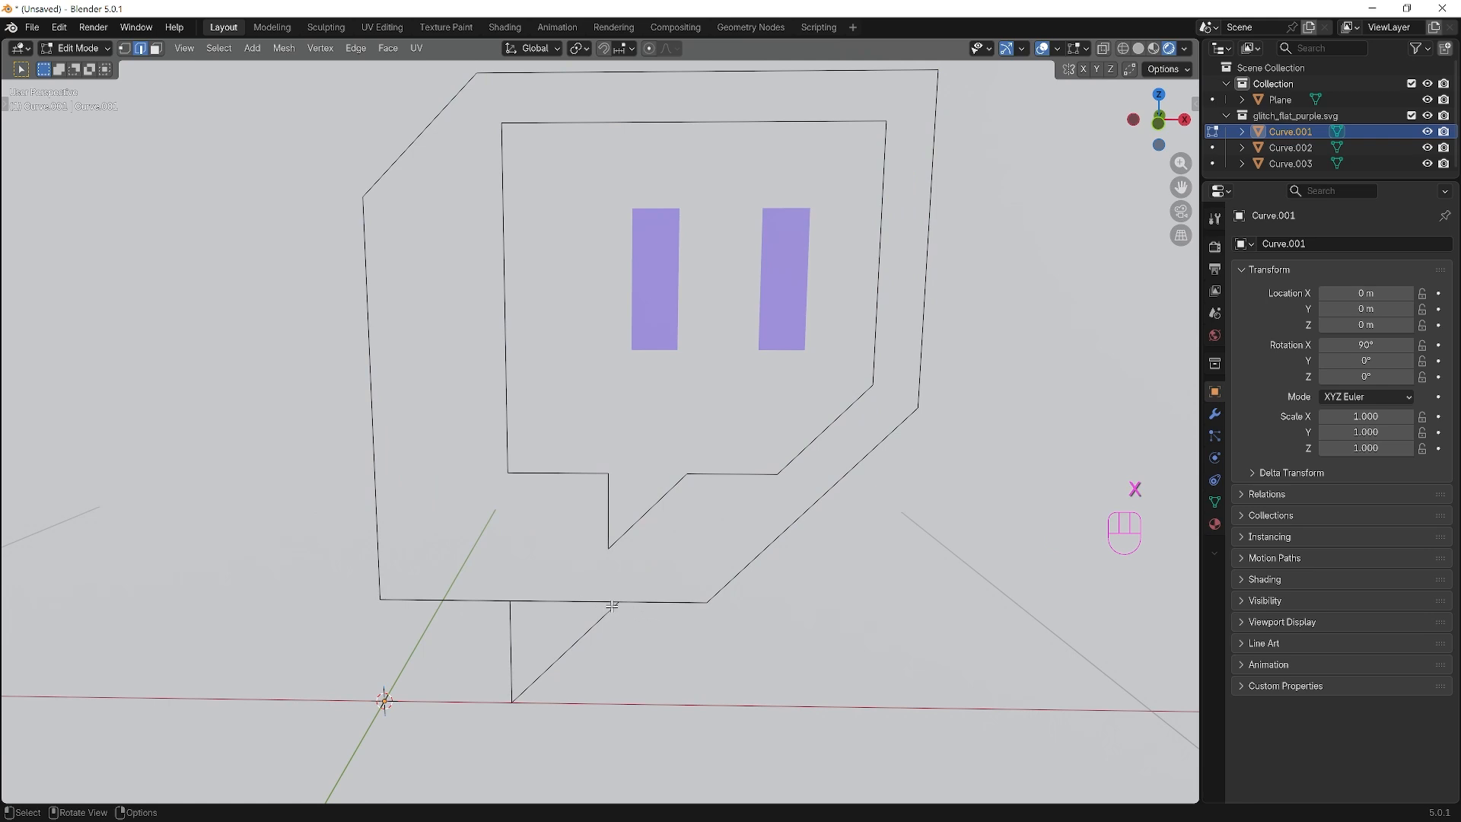
Delete the overlapping edges separating the speech-bubble tail from the frame's bottom, using Only Edges & Faces for the first.
middle_drag(643, 603, 643, 603)
middle_drag(638, 593, 650, 596)
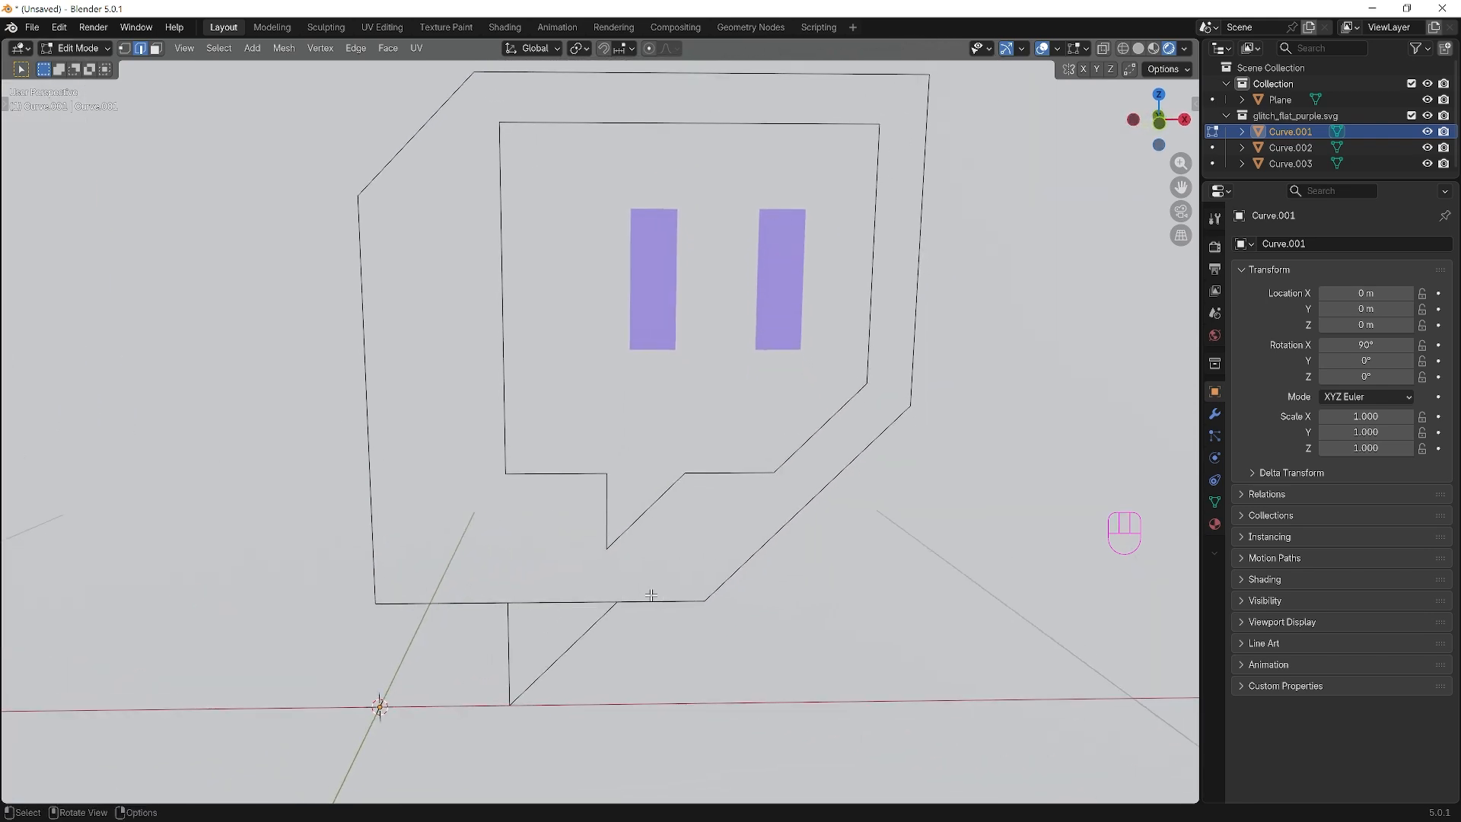
click(554, 602)
key(x)
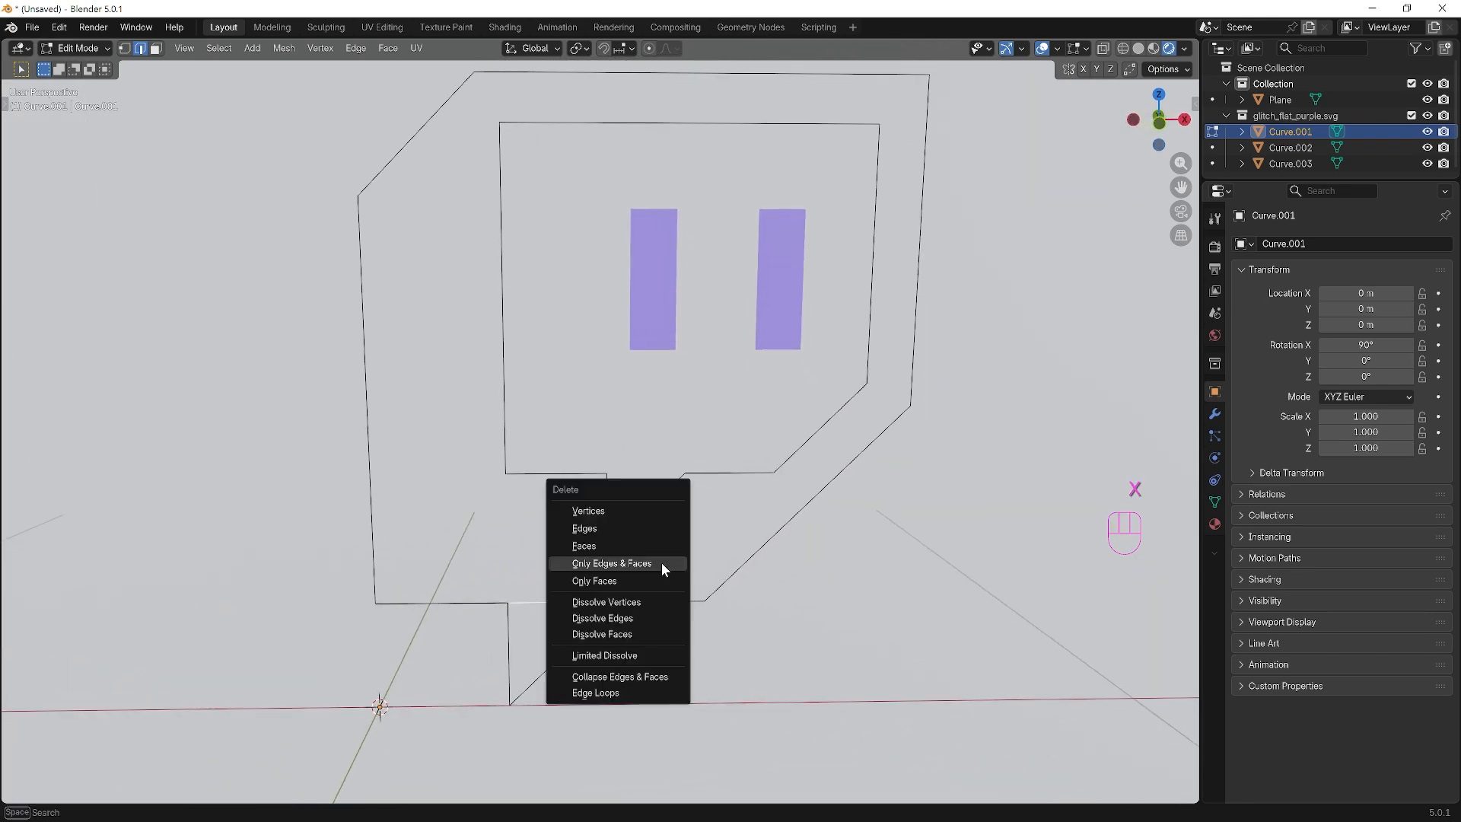
click(648, 563)
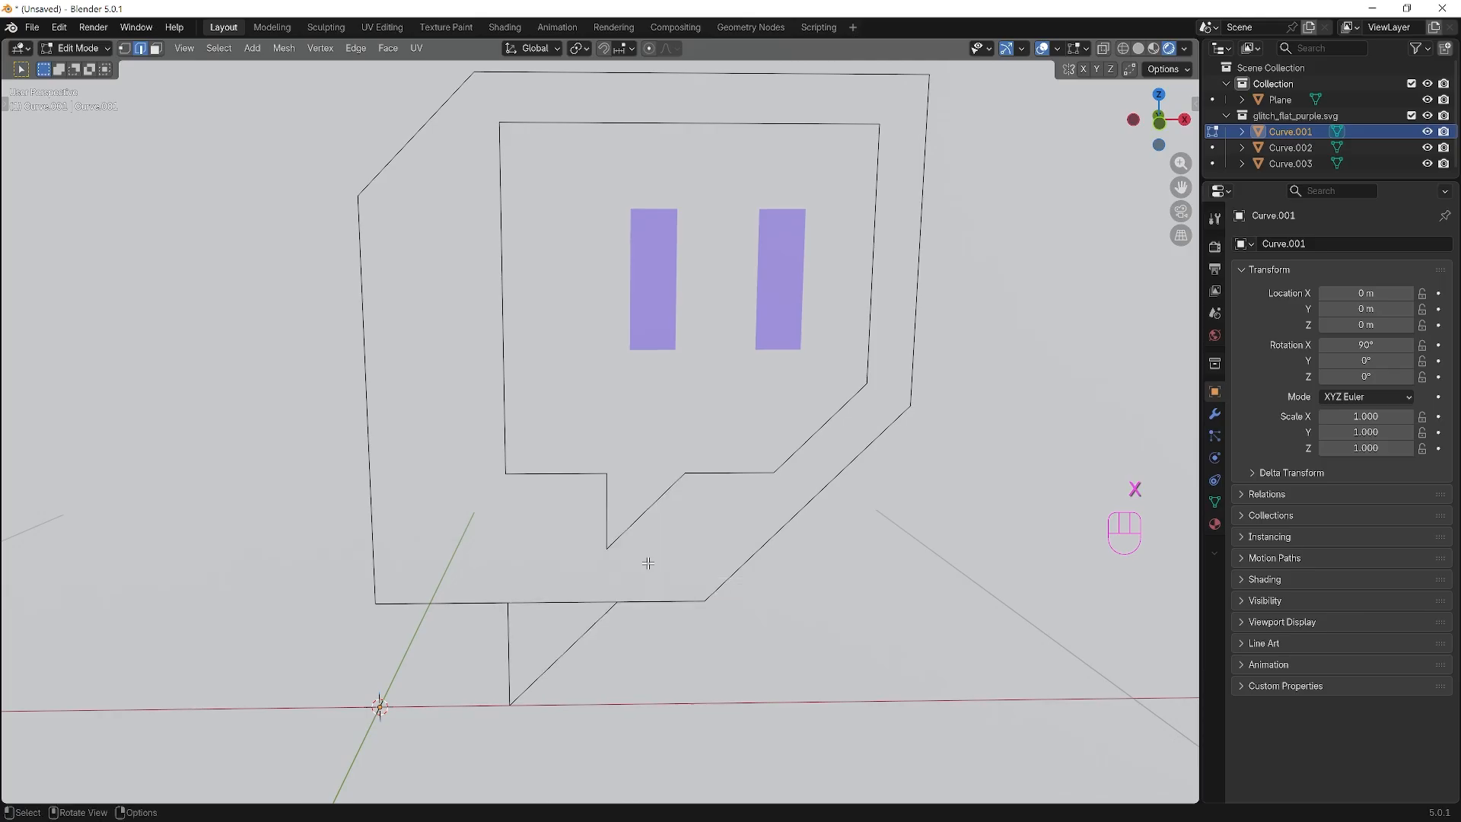
middle_drag(646, 561, 584, 584)
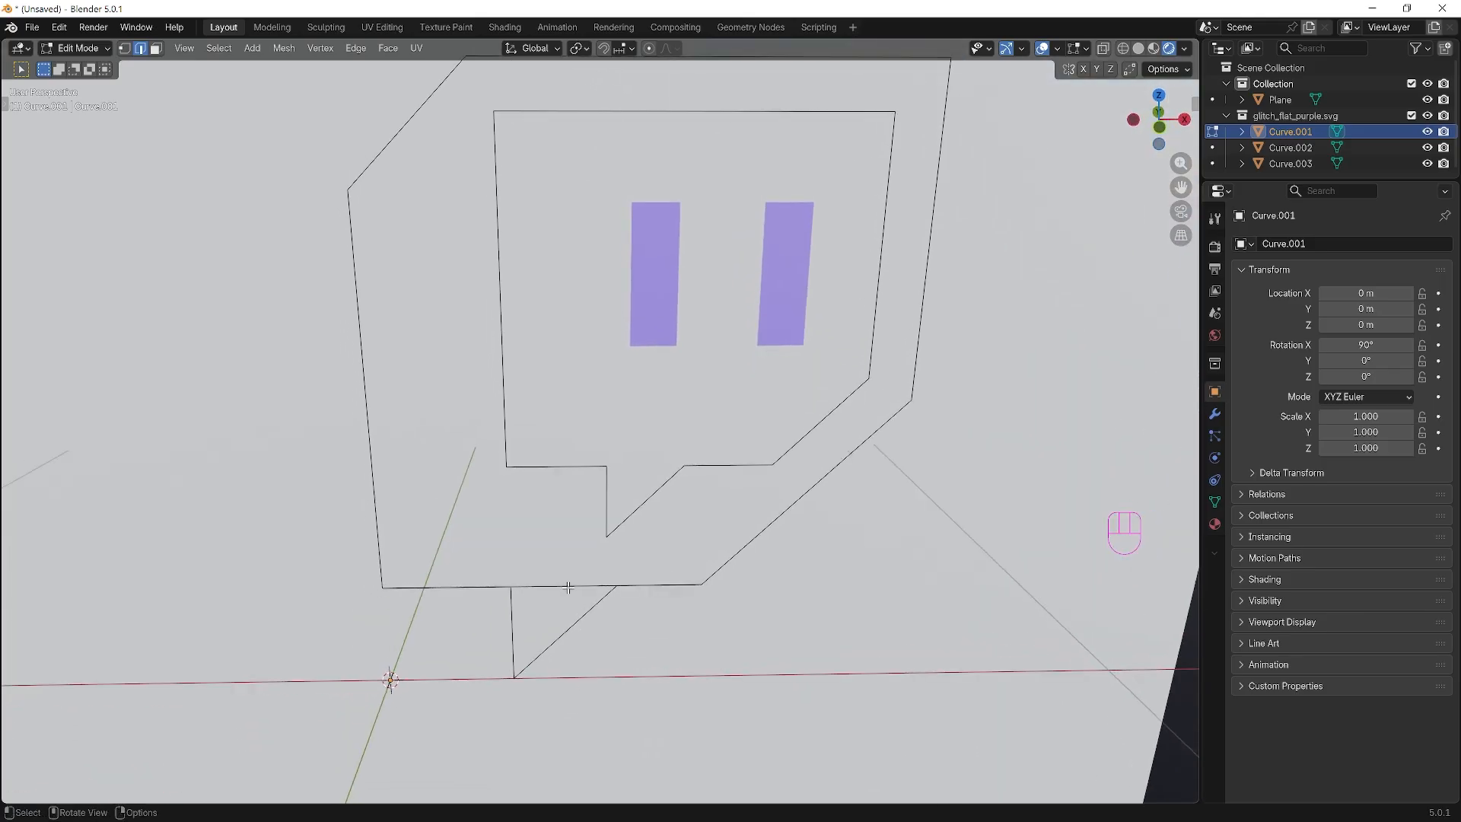
click(585, 586)
key(x)
click(646, 549)
middle_drag(652, 548, 614, 576)
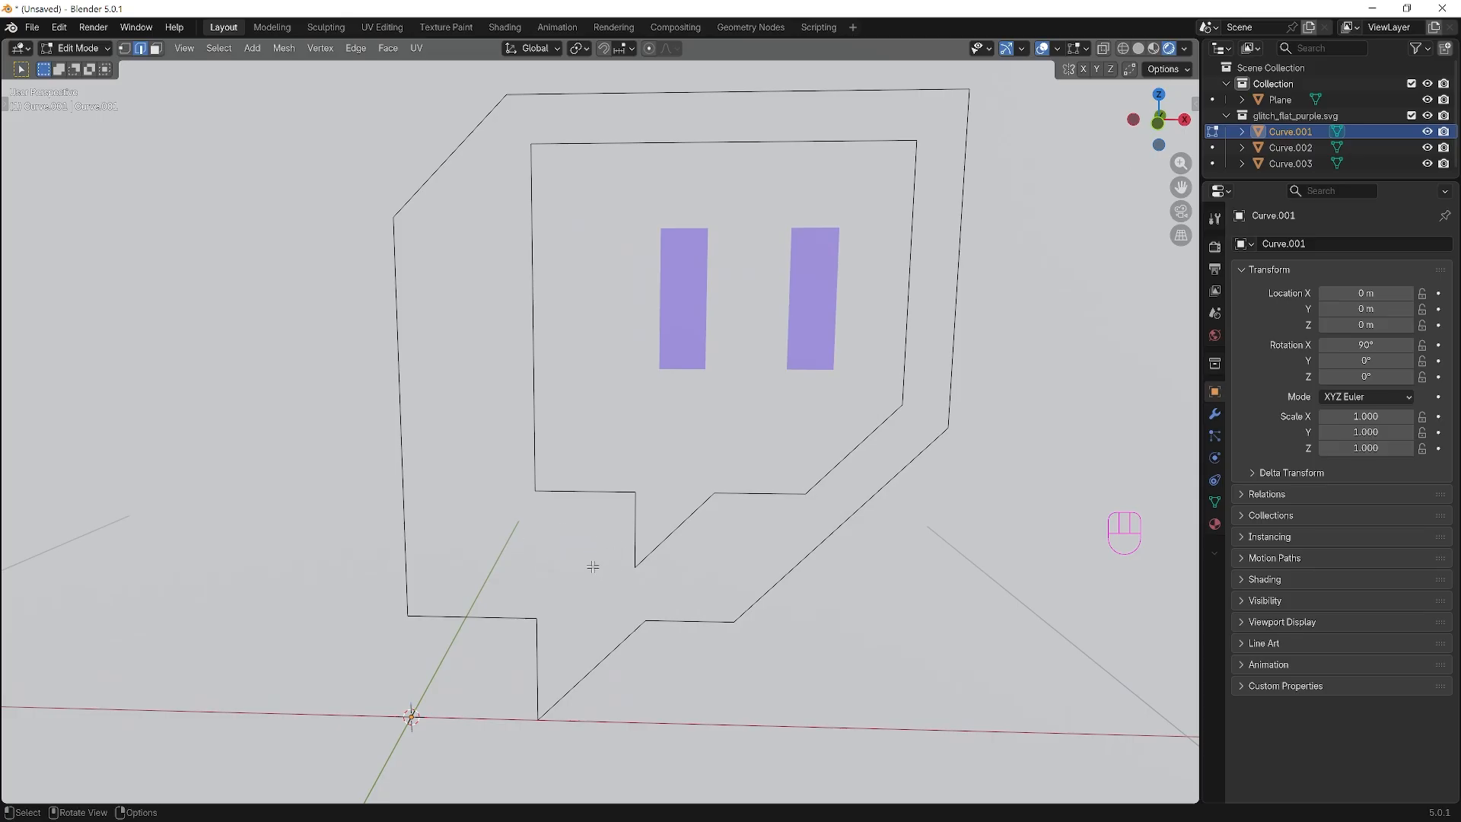
Merge all the frame's vertices by distance in vertex select mode, then clear the selection.
key(1)
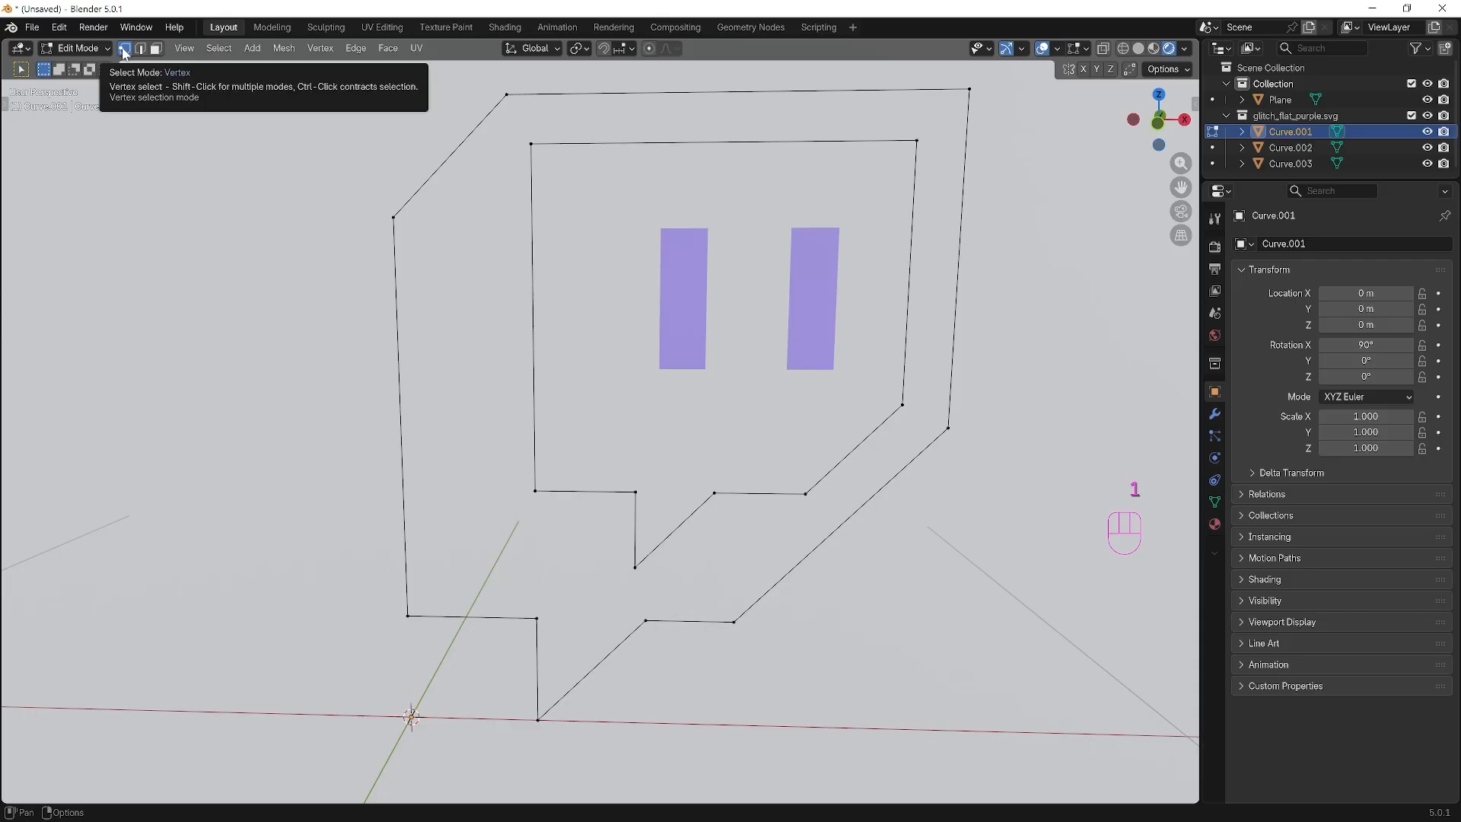
middle_drag(596, 617, 595, 611)
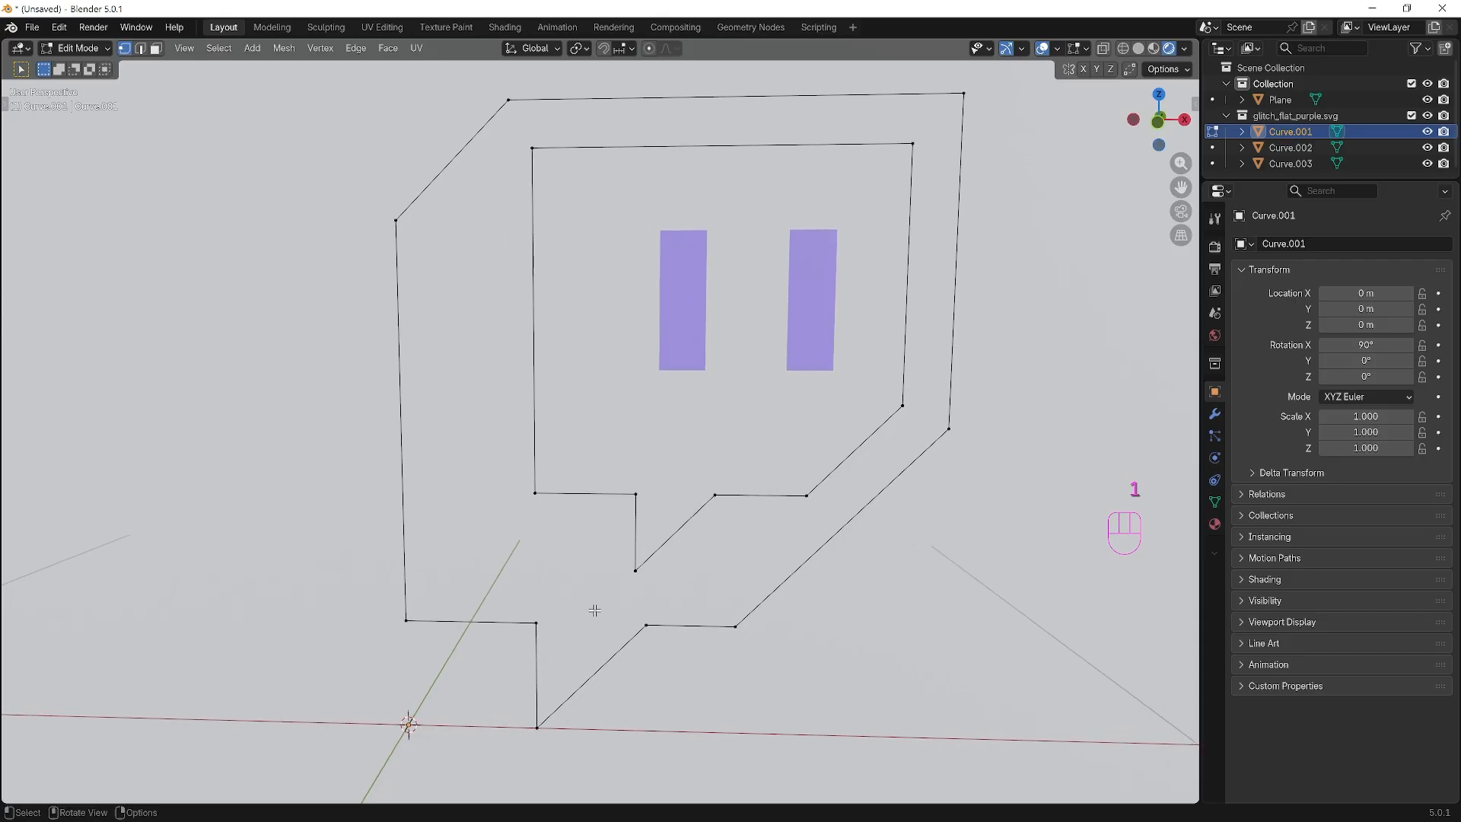
key(a)
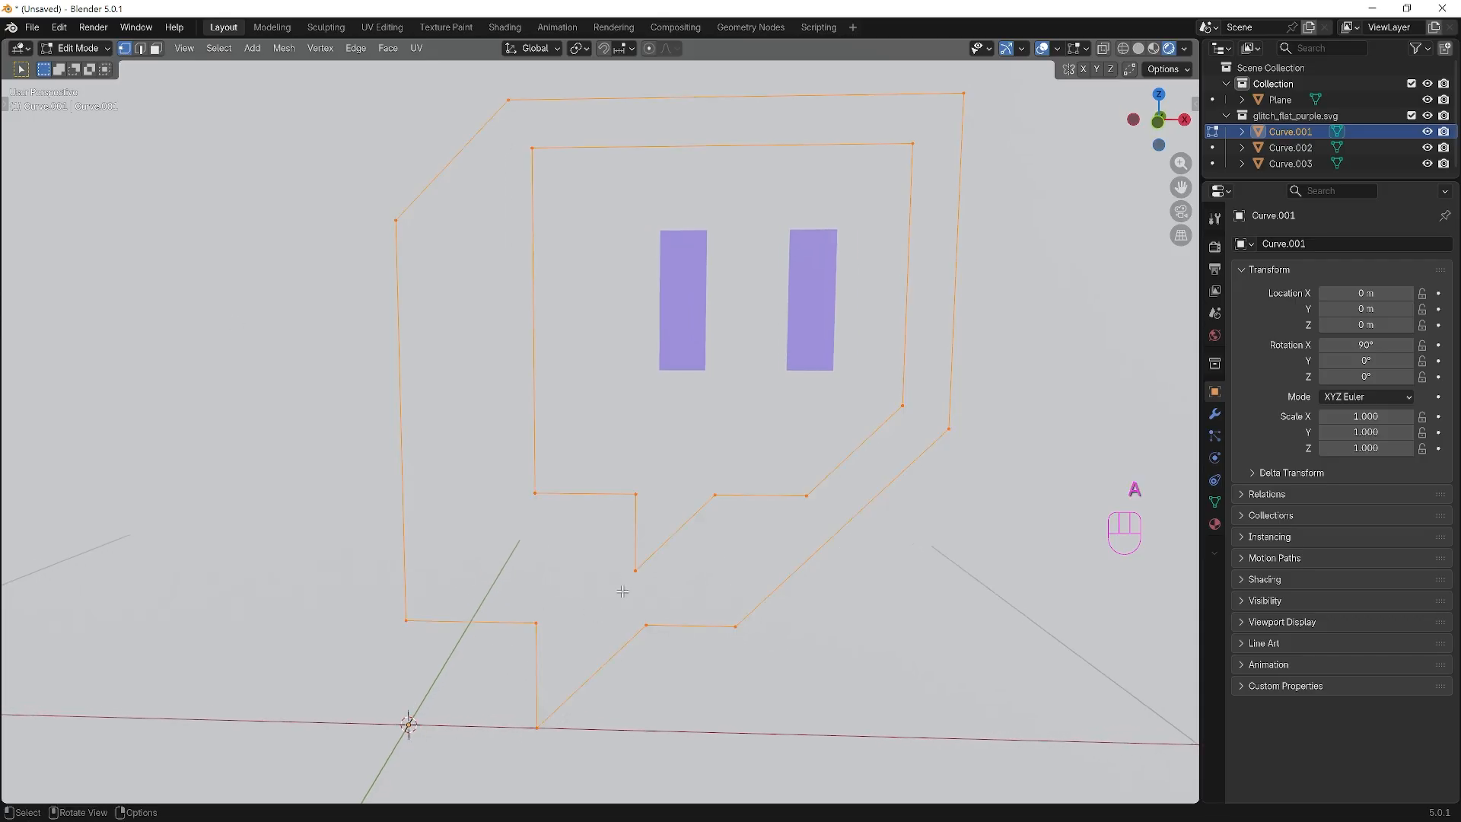
key(m)
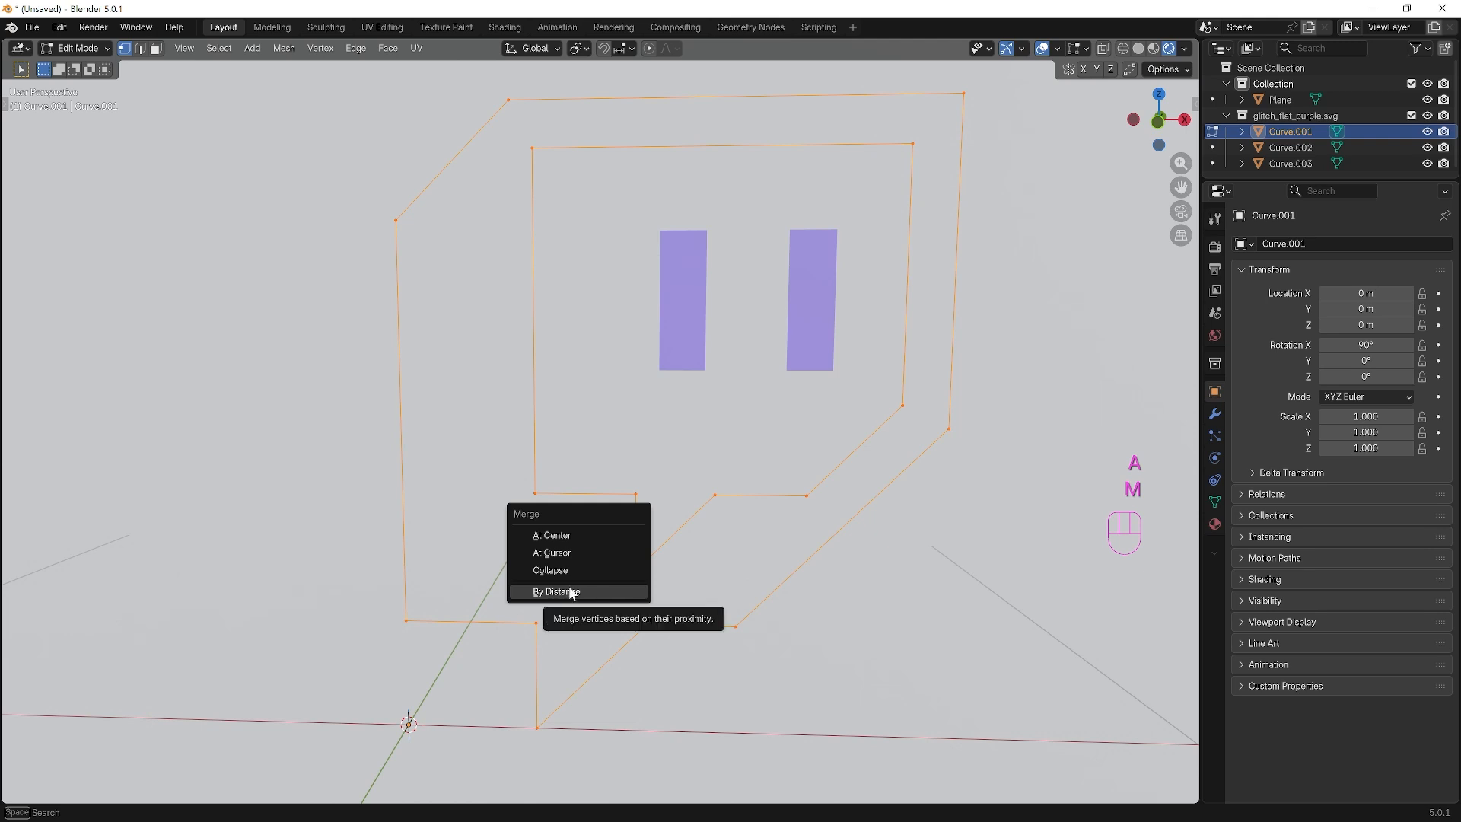
click(572, 592)
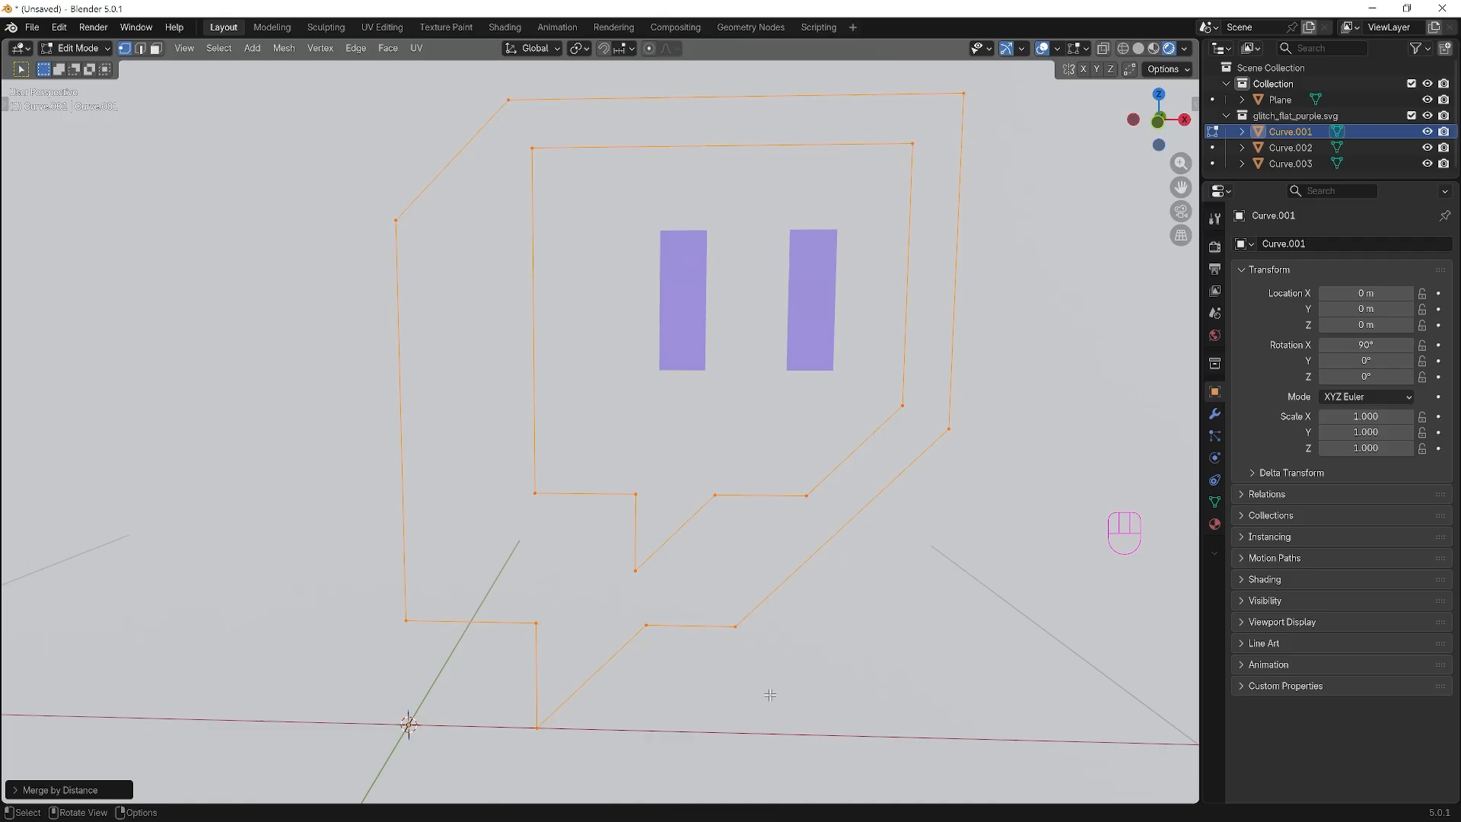
drag(766, 691, 757, 695)
mouse_move(757, 695)
middle_down()
mouse_move(763, 677)
mouse_move(777, 683)
middle_up()
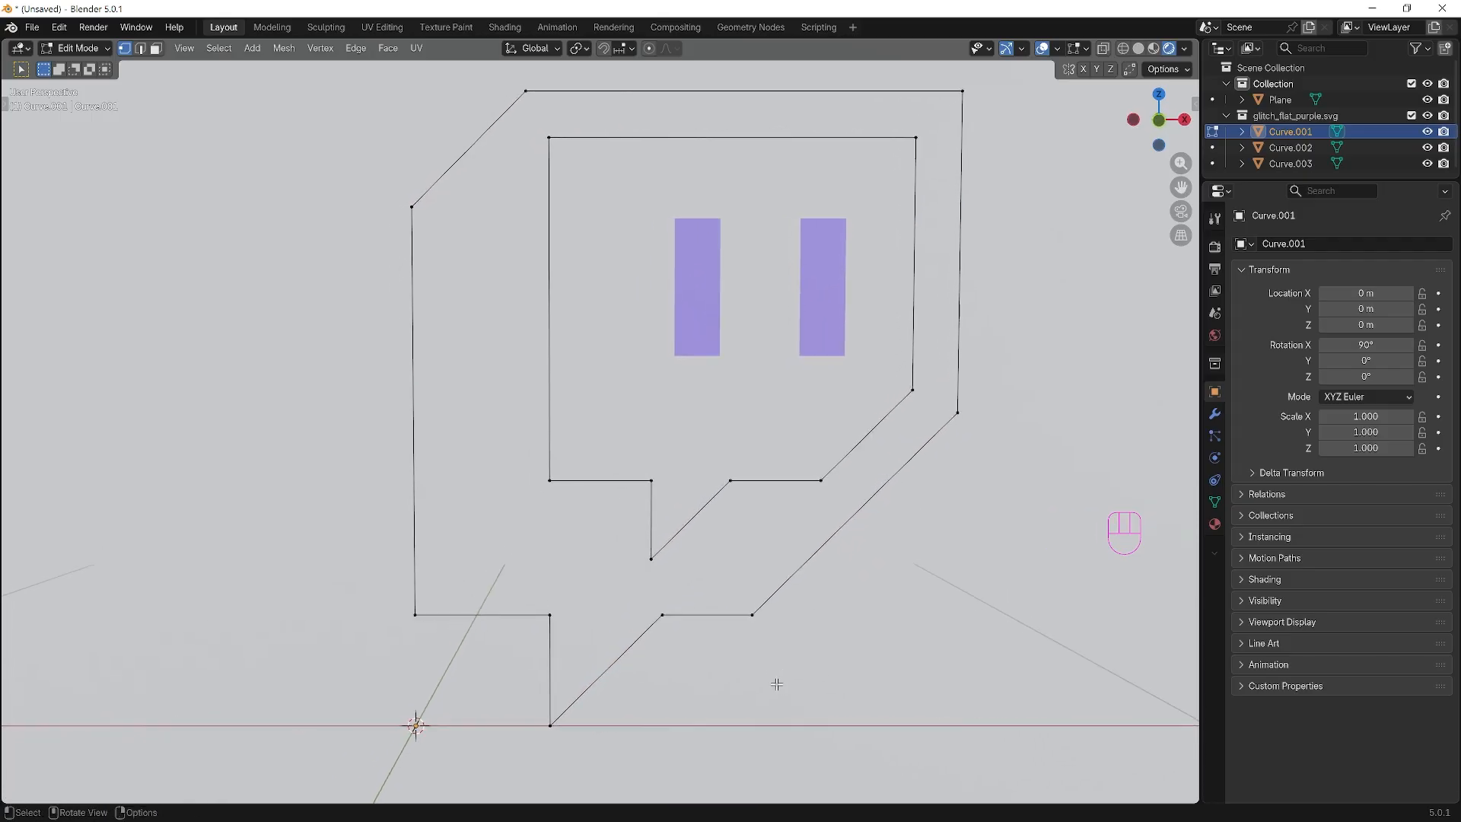
Select the outer outline's corner vertex at the upper left of the speech-bubble tail.
scroll(777, 684, up, 1)
scroll(777, 684, down, 1)
click(415, 614)
click(549, 615)
Look up the LoopTools add-on in the add-on preferences by searching for "loo", leaving its settings as they are.
click(65, 28)
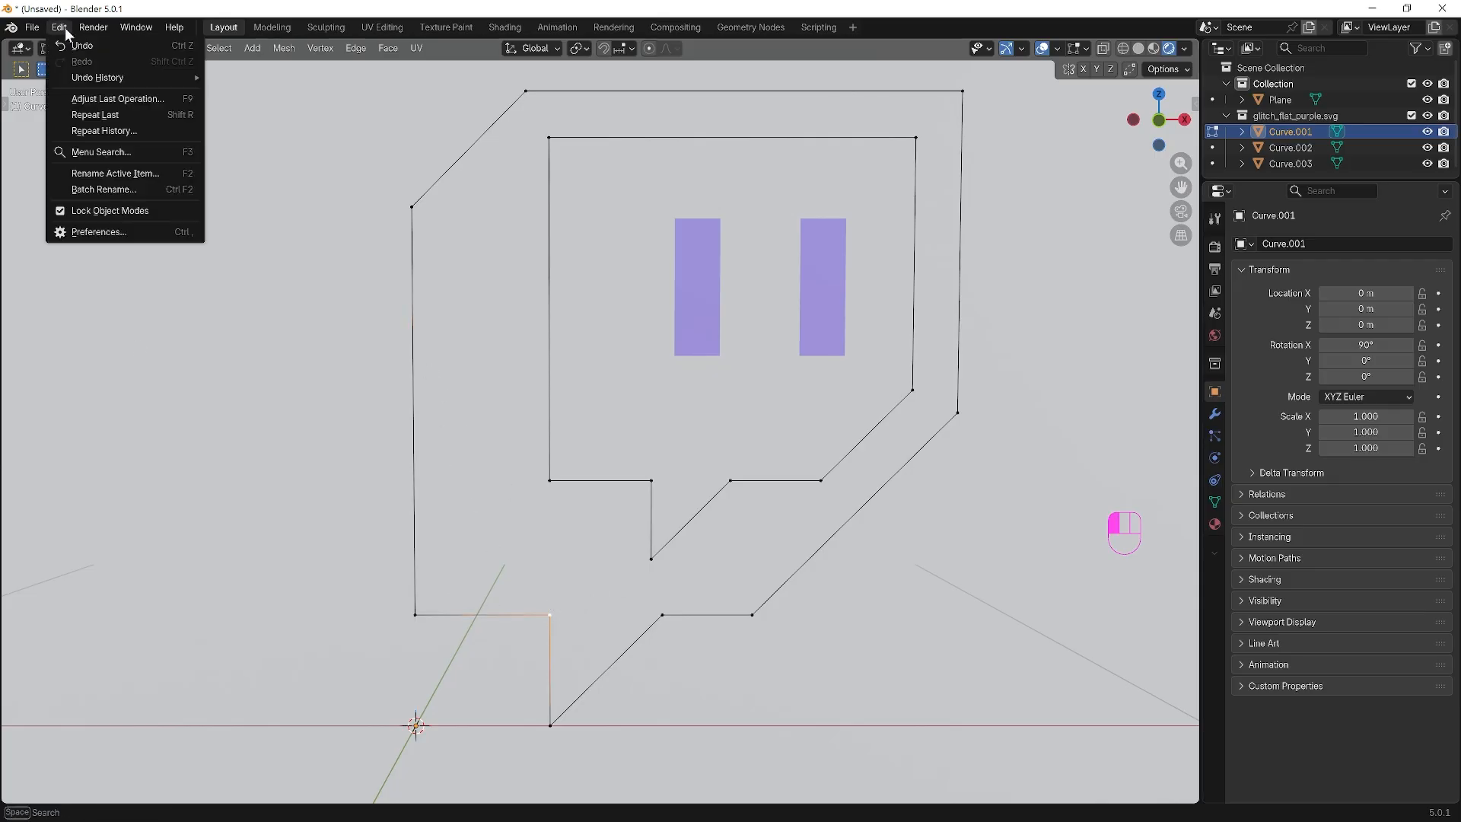
click(131, 237)
click(589, 134)
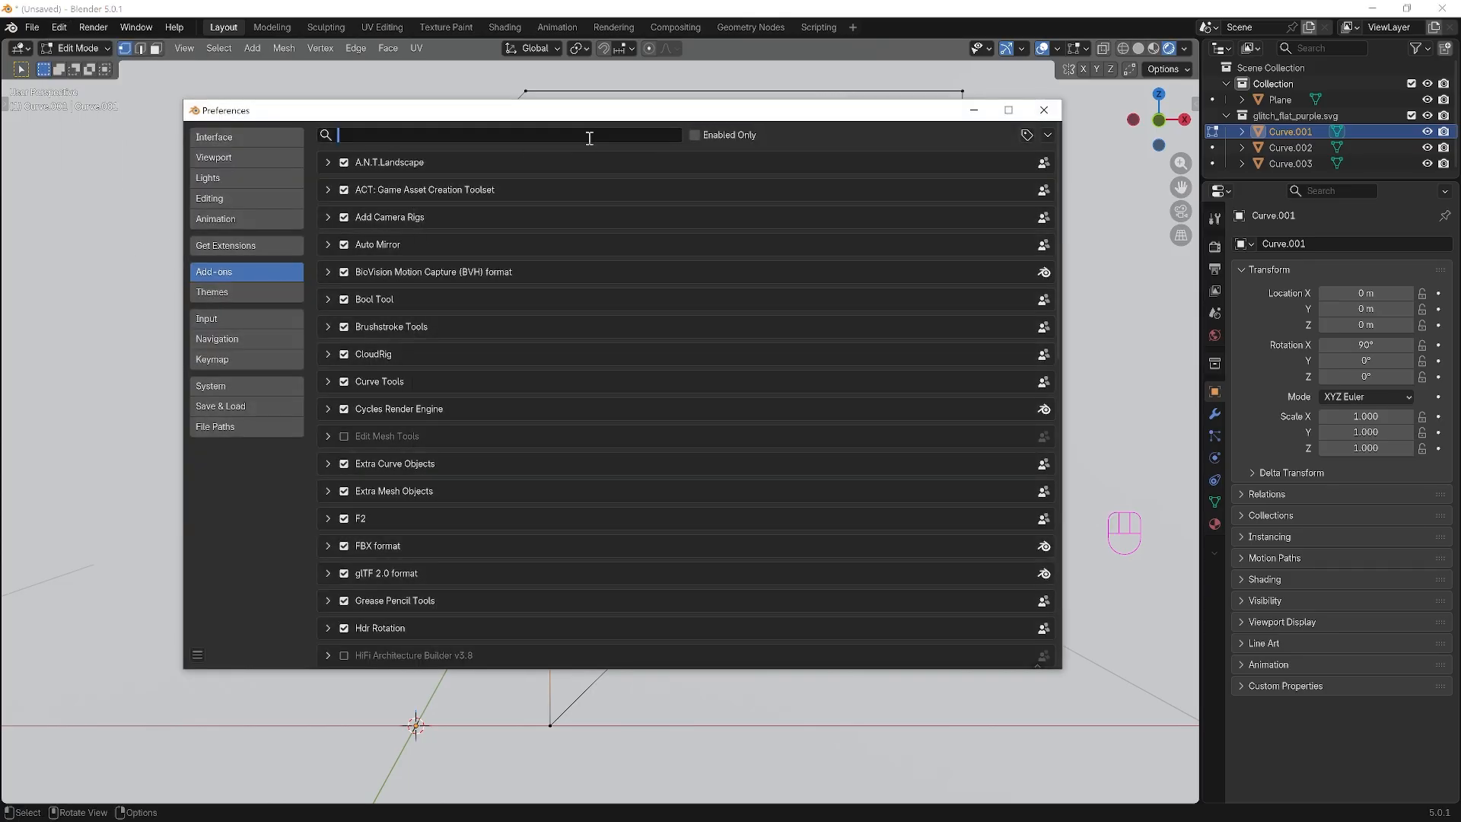
text(loo)
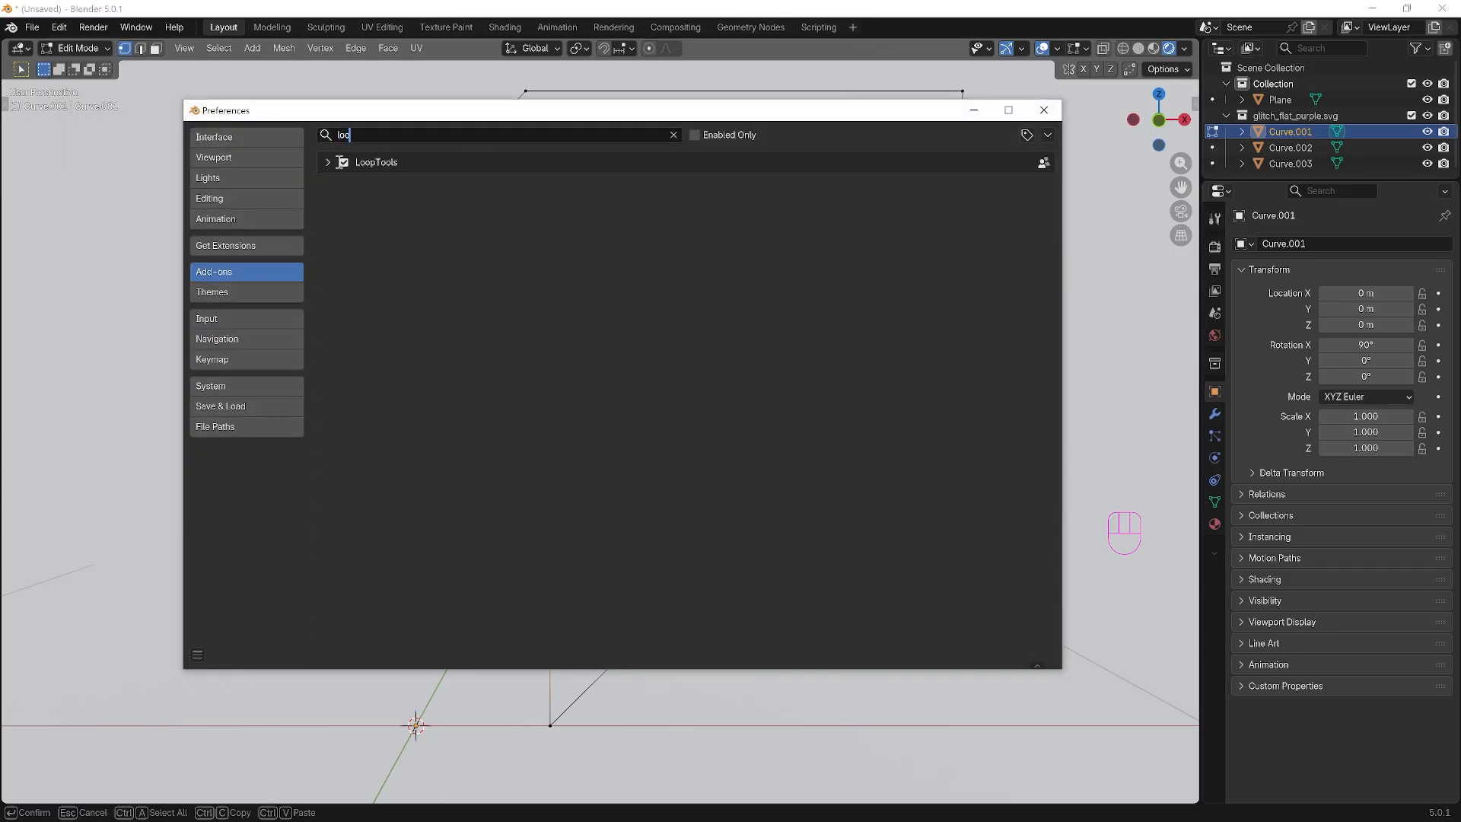
click(1043, 109)
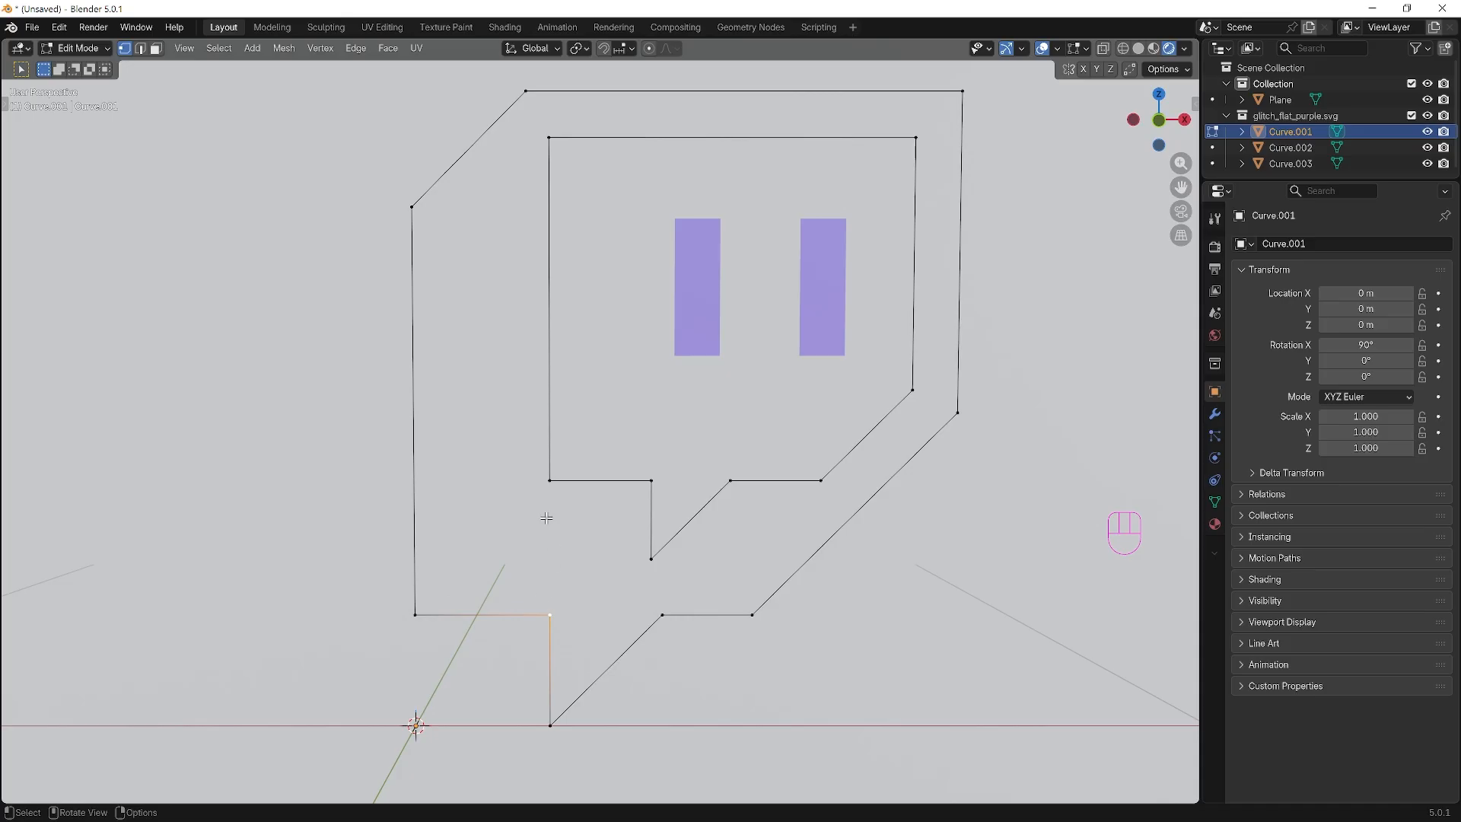
click(549, 480)
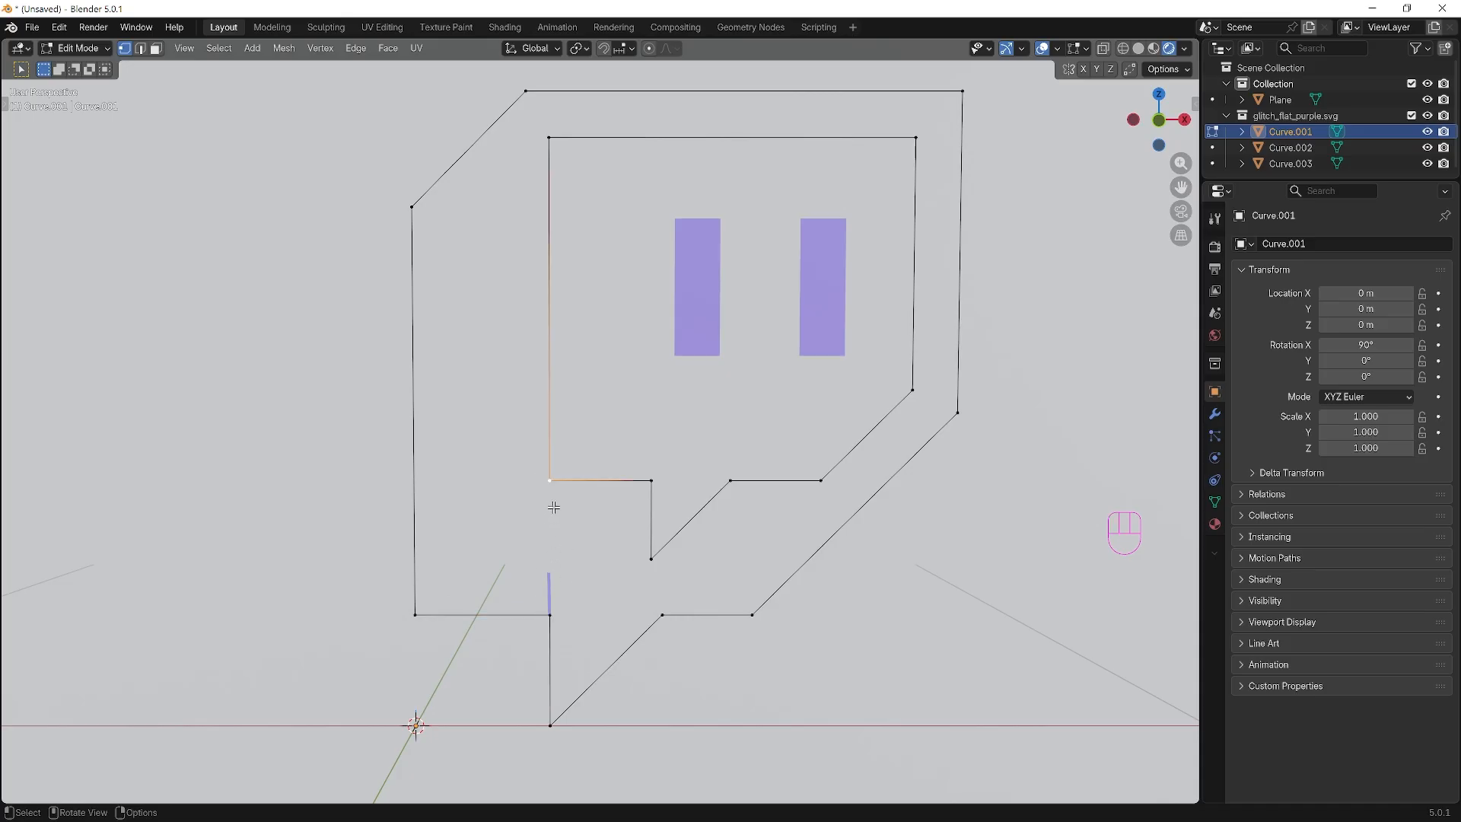
click(551, 613)
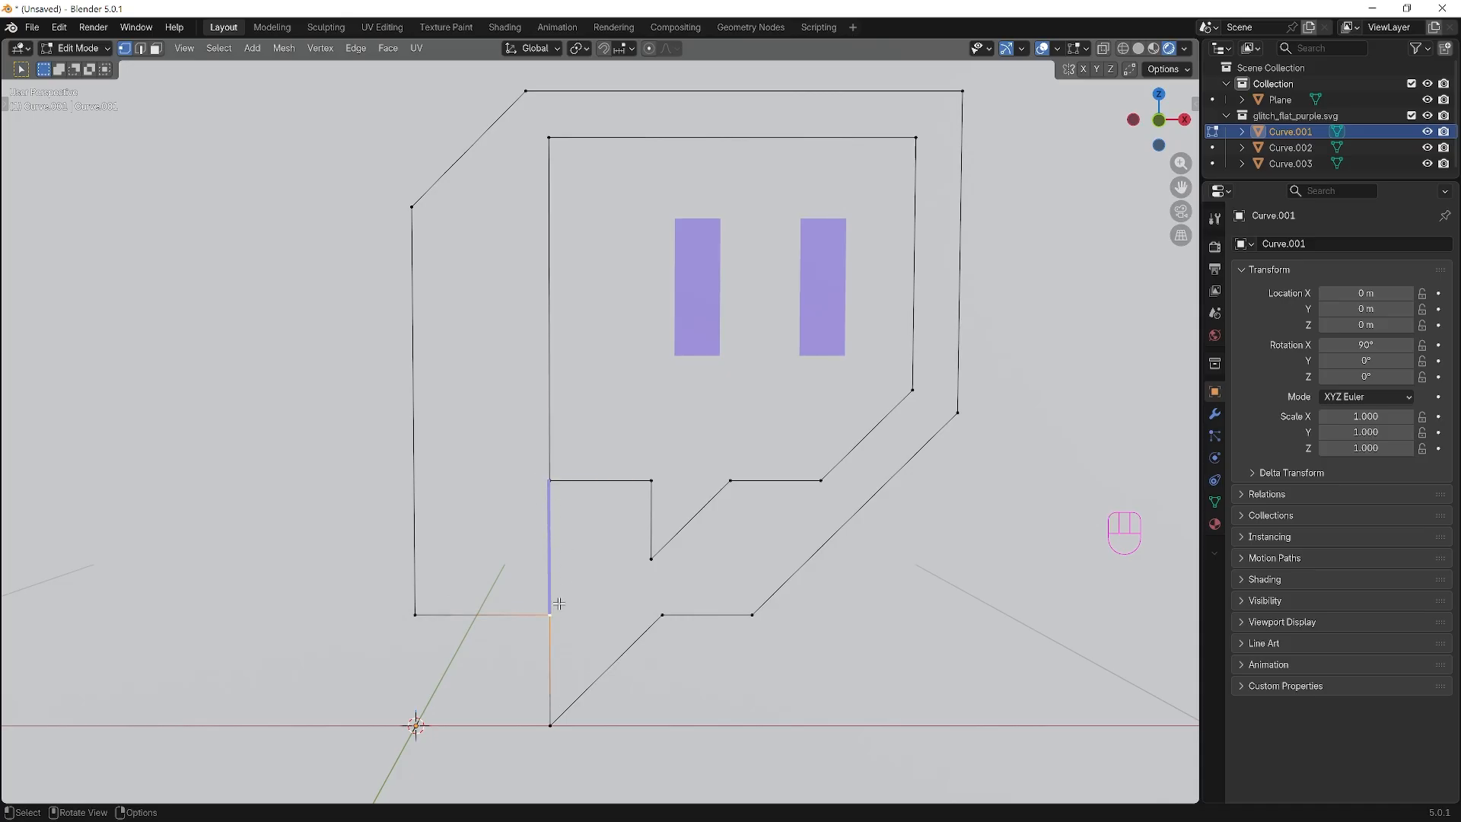
click(552, 481)
click(551, 613)
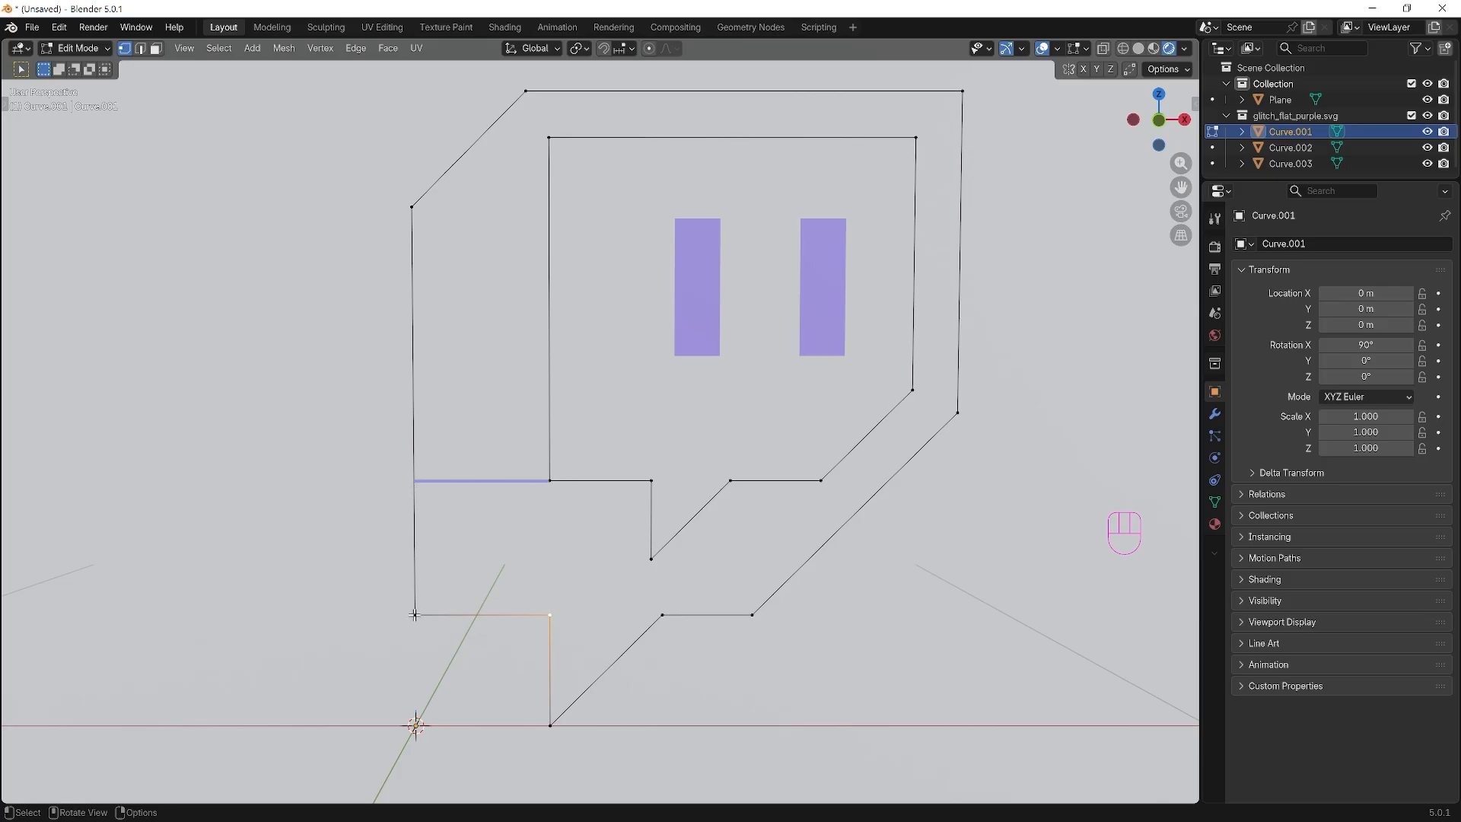
Add a vertex at the middle of the outer outline's long left edge with a single loop cut.
click(412, 206)
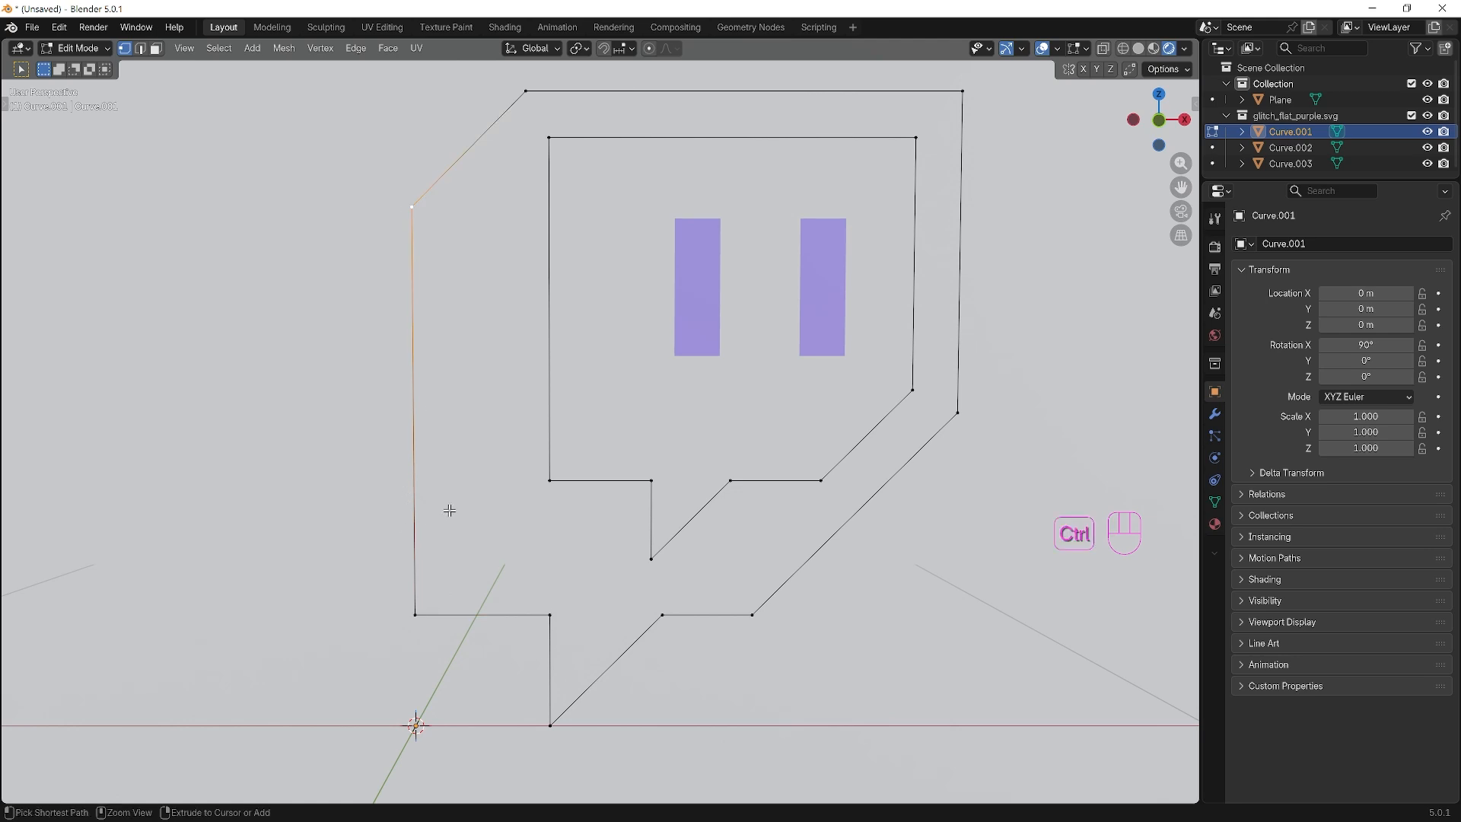
key(ctrl+r)
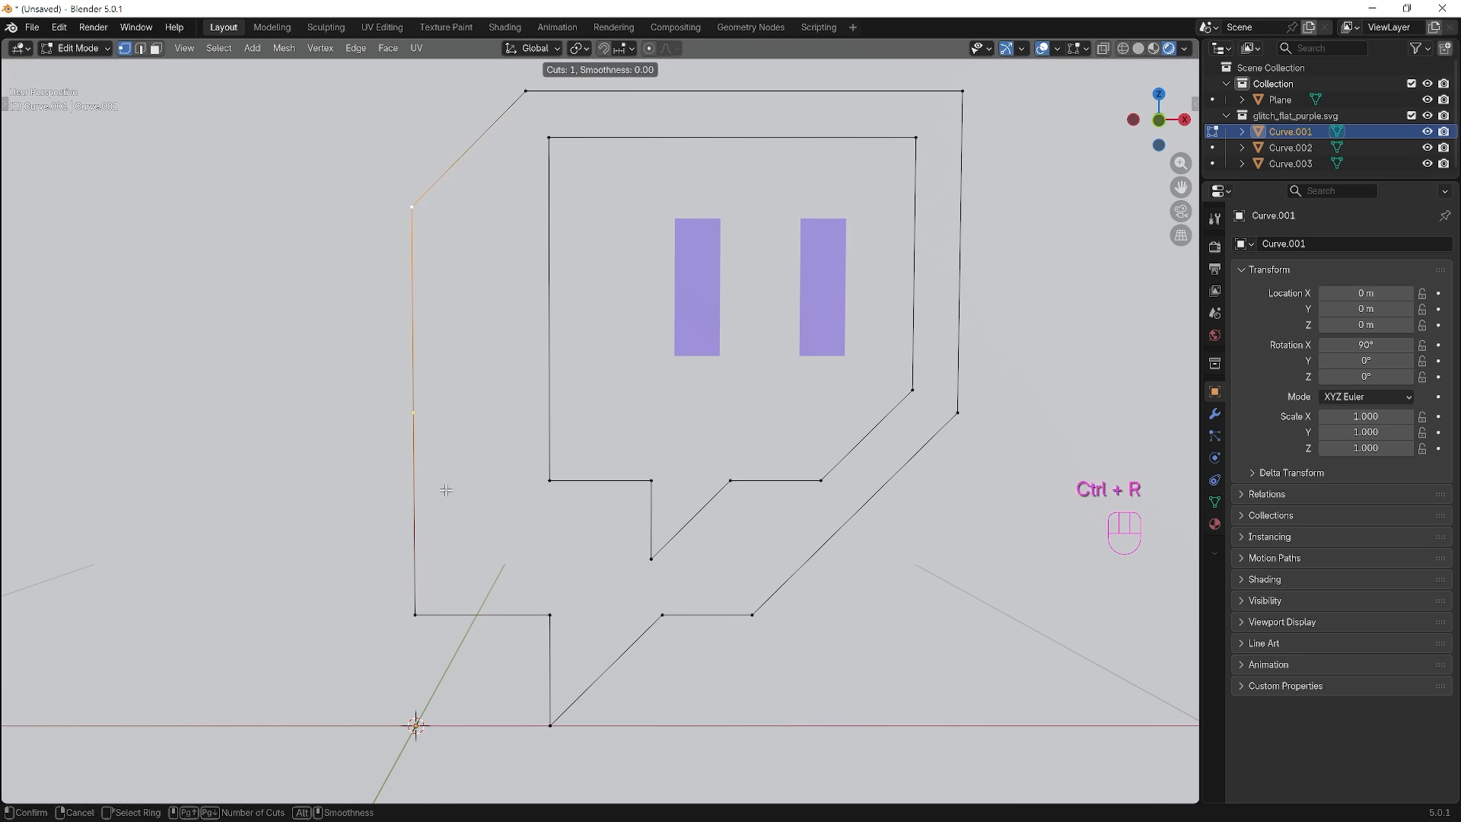
click(446, 490)
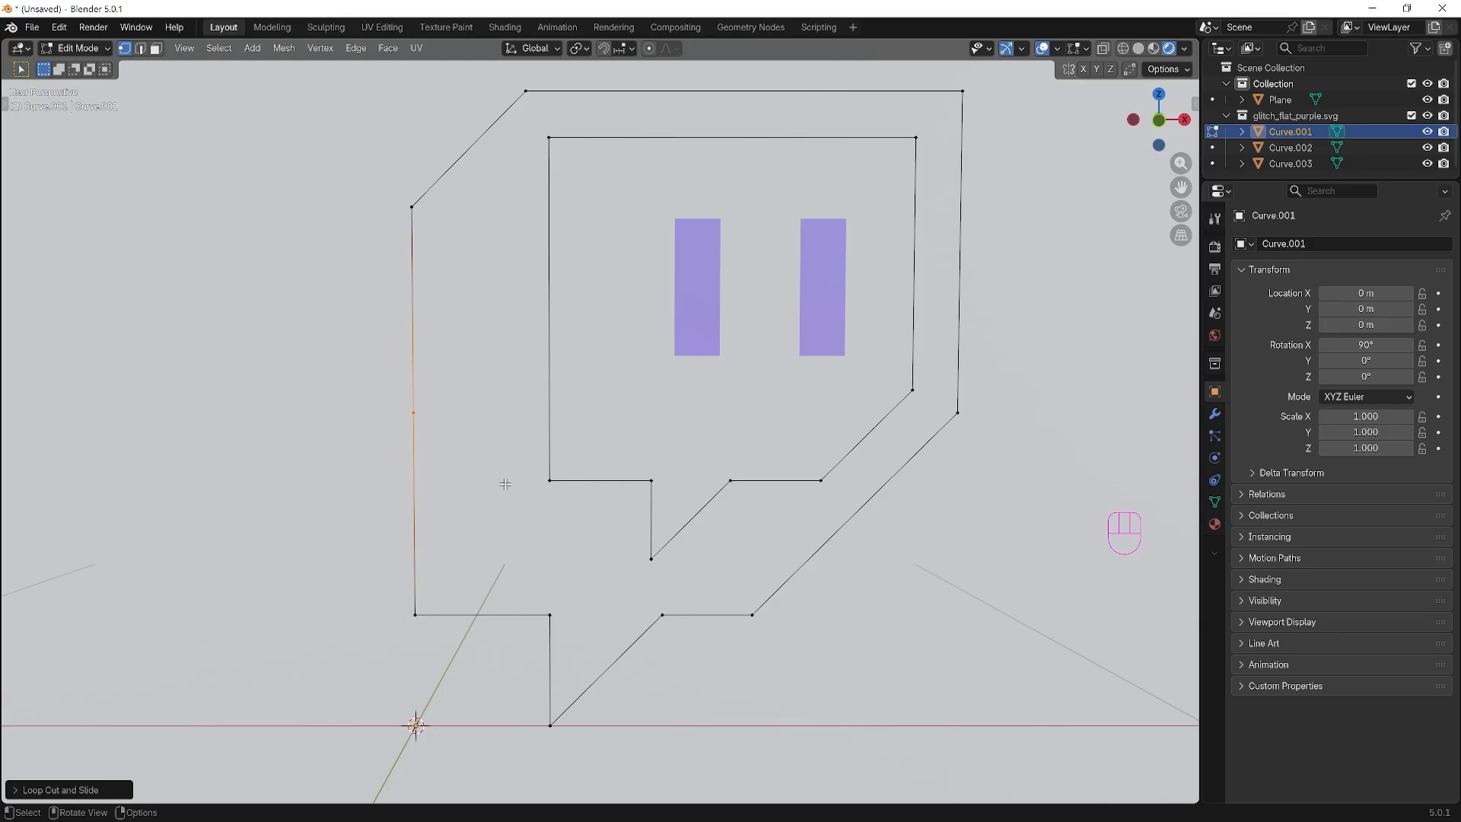
key(g)
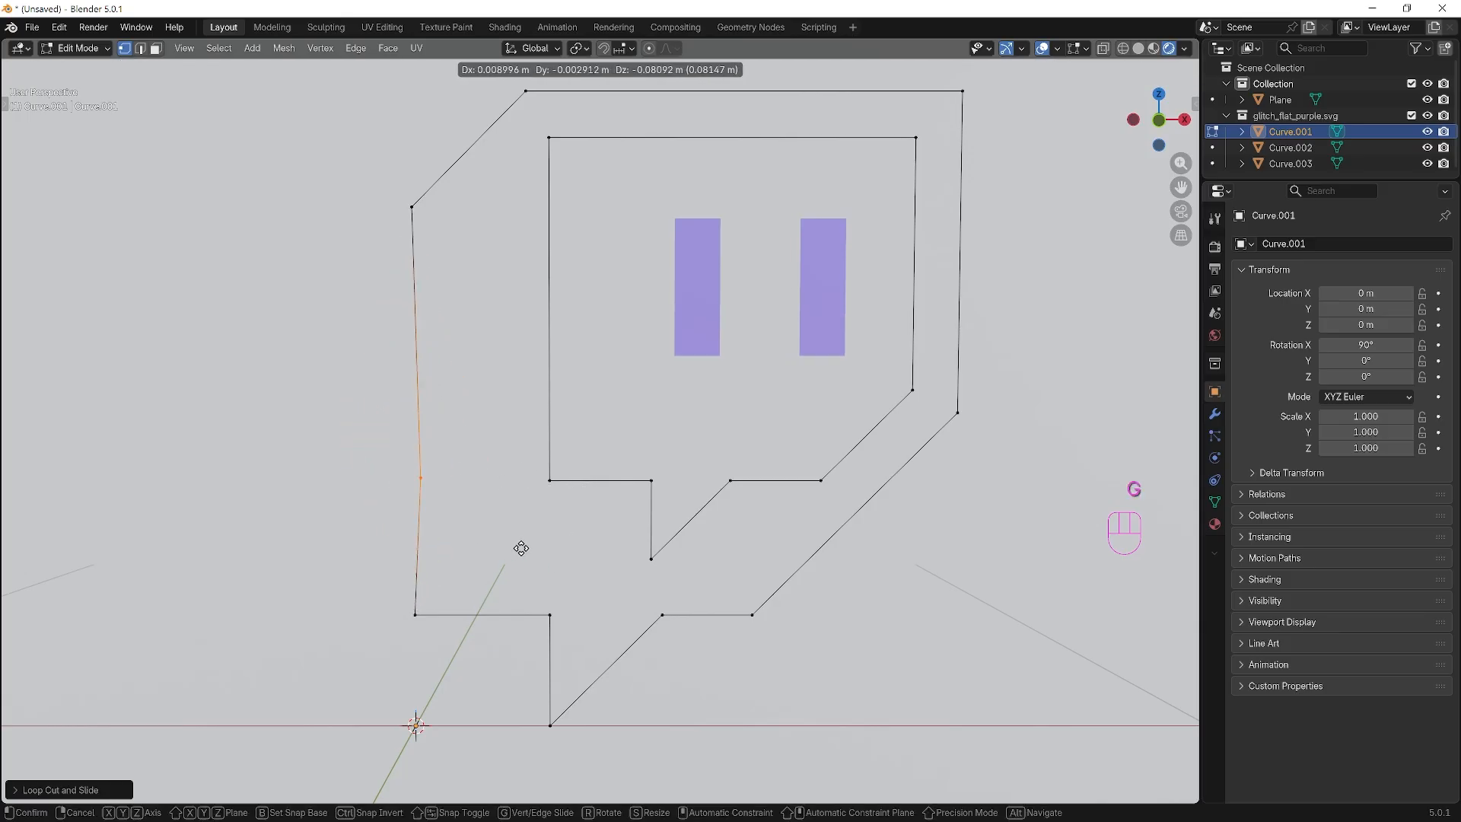
click(532, 538)
key(ctrl+z)
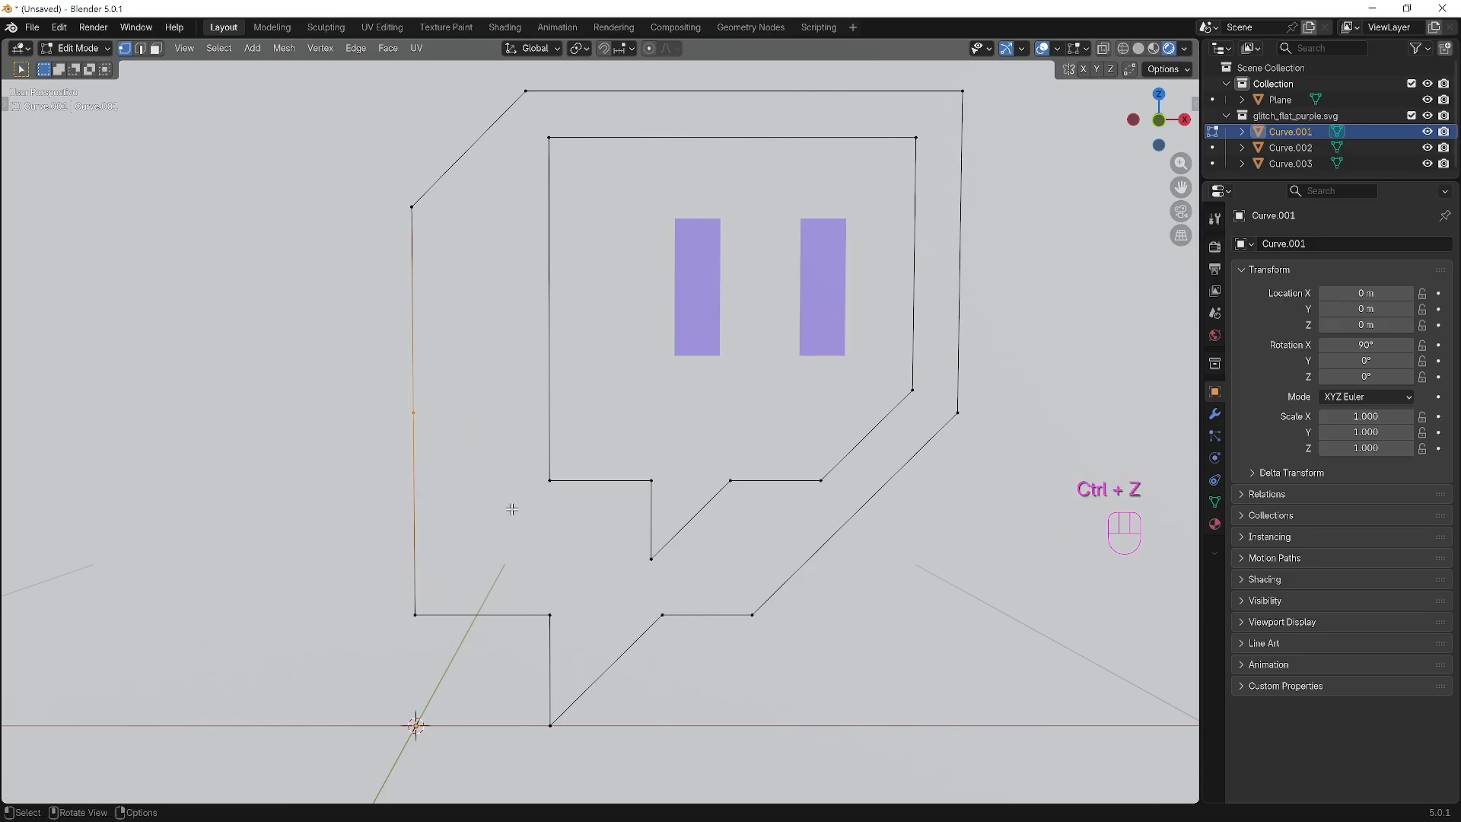
Vertex-slide the new vertex down the outer left edge by about 0.34, level with the inner outline's lower-left corner.
key(g)
key(g)
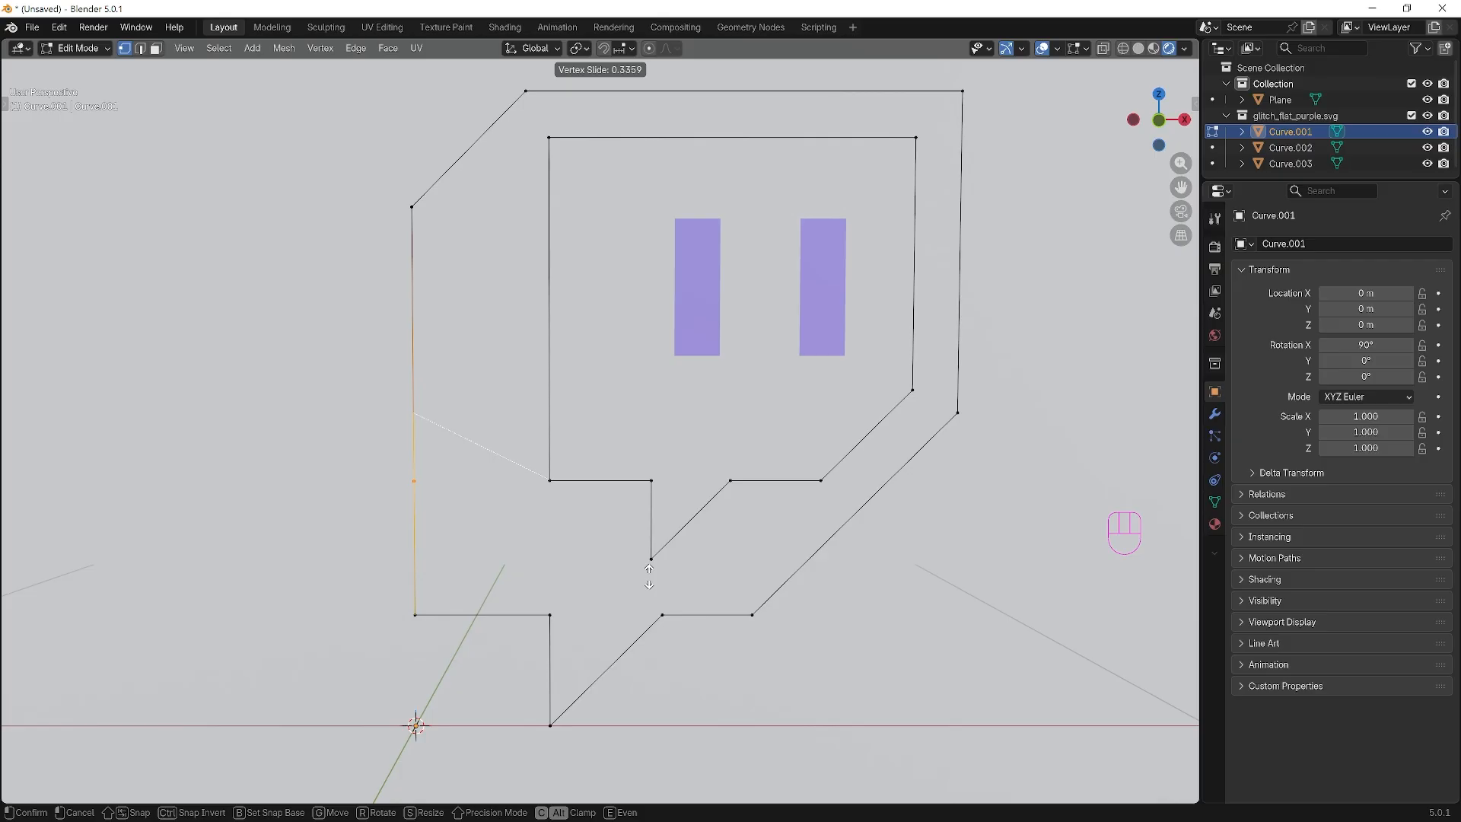
click(648, 576)
key(f)
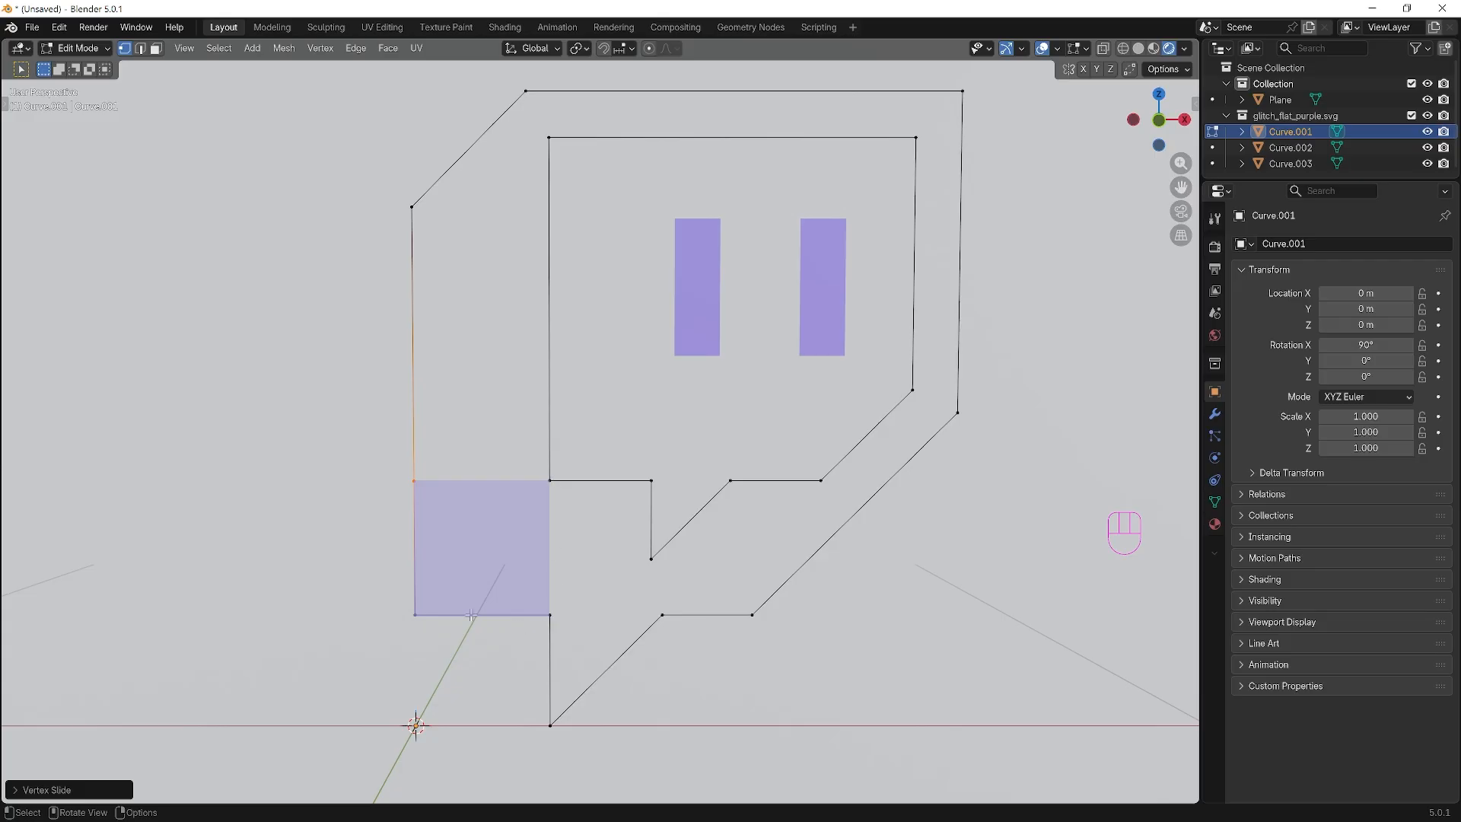
key(ctrl+z)
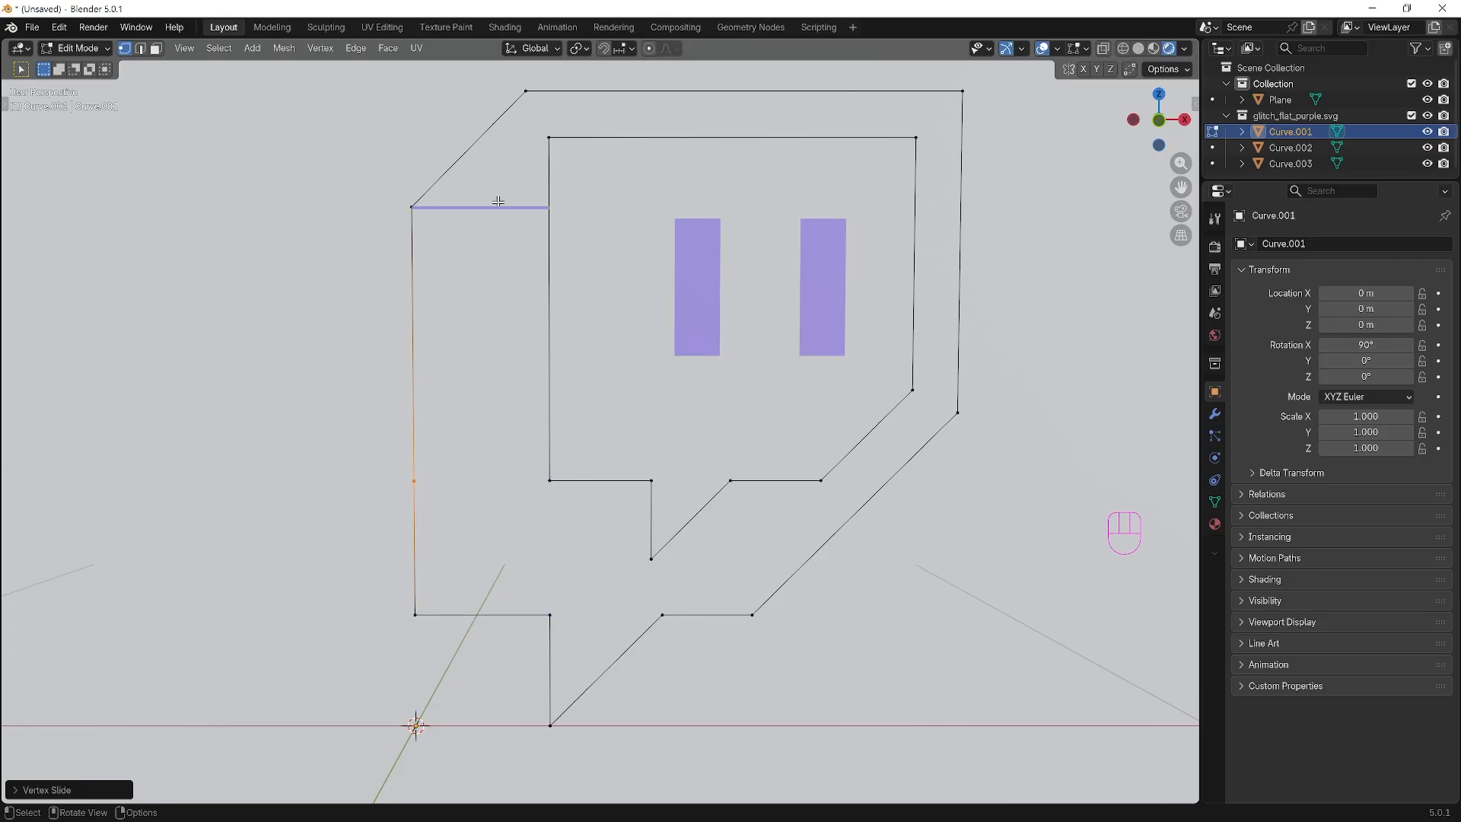
Add a vertex at the middle of the inner outline's left edge with a single loop cut.
click(414, 206)
click(548, 138)
key(ctrl+r)
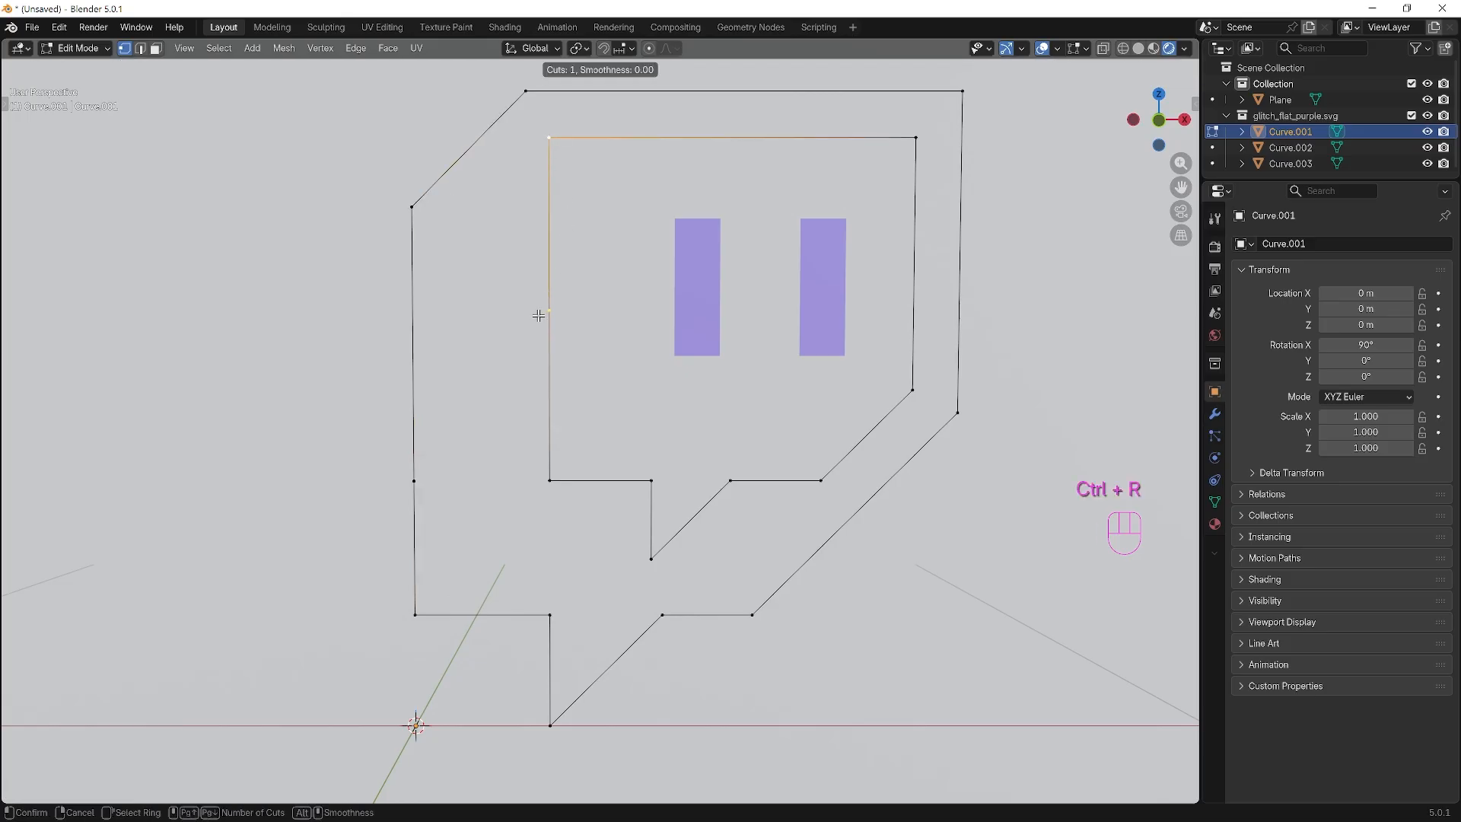
click(538, 315)
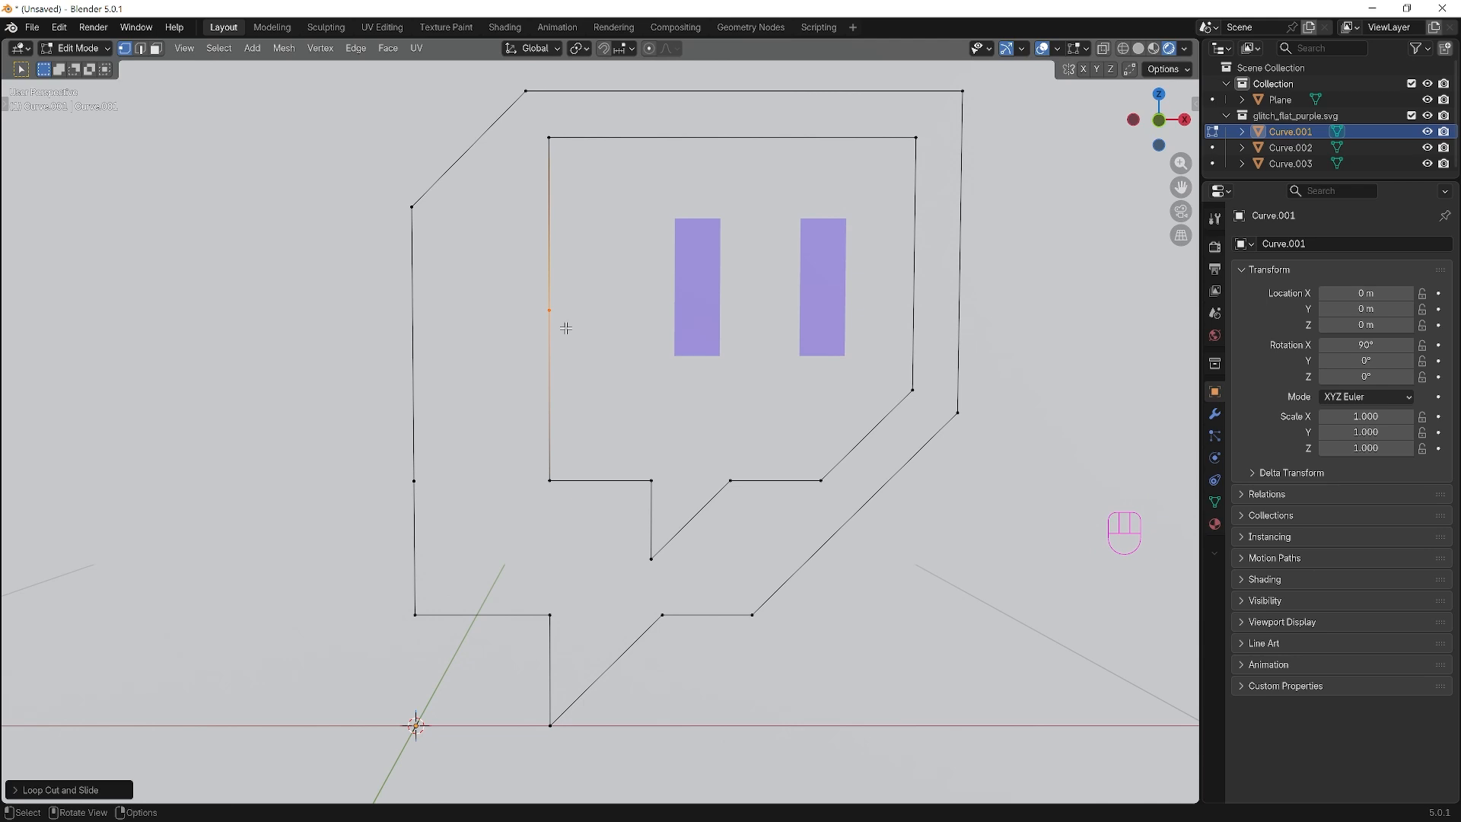
Vertex-slide the new vertex up the inner left edge, level with the corner where the outer outline's left edge meets its diagonal.
key(g)
key(g)
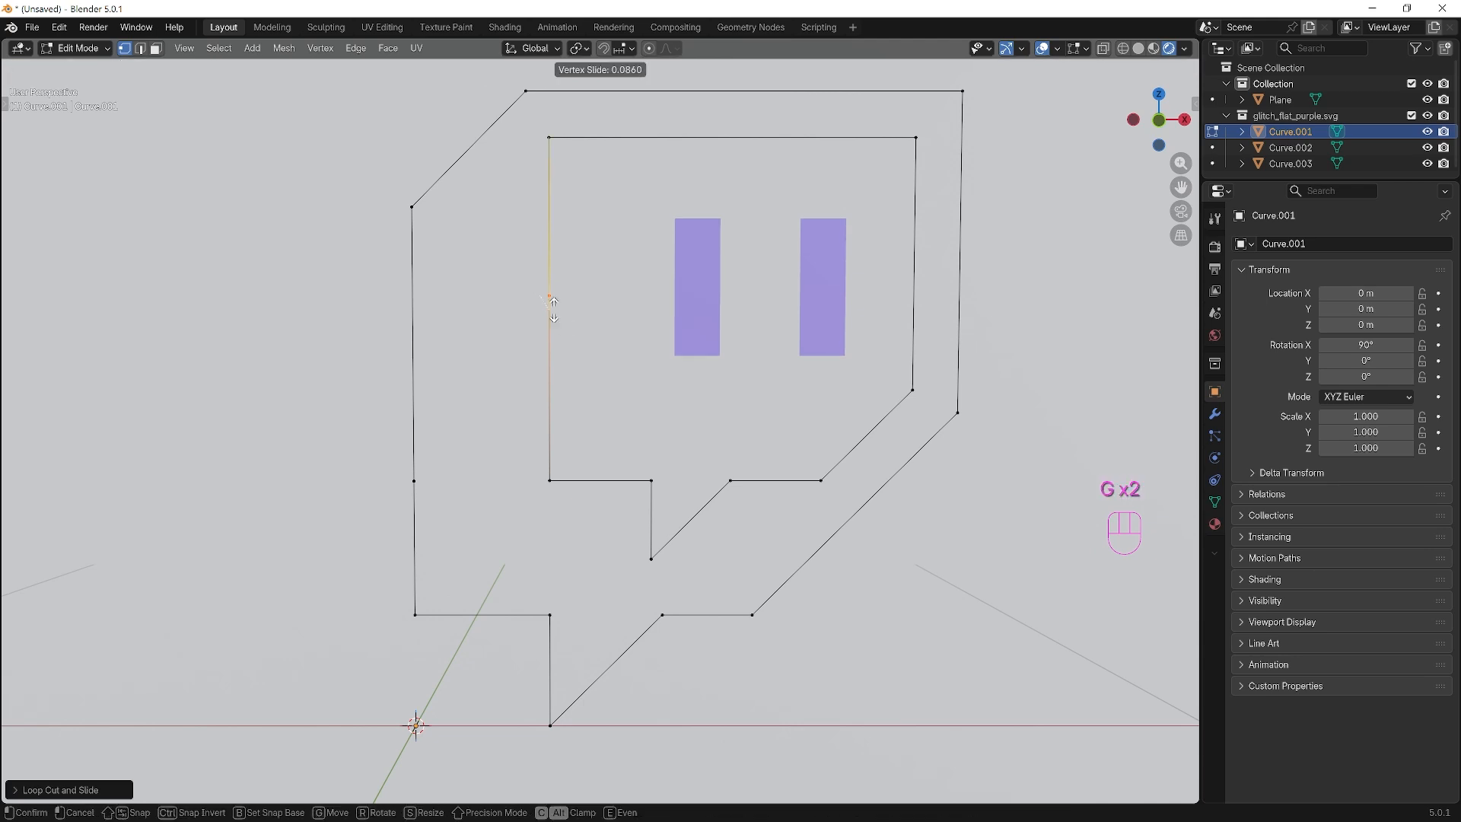
click(430, 225)
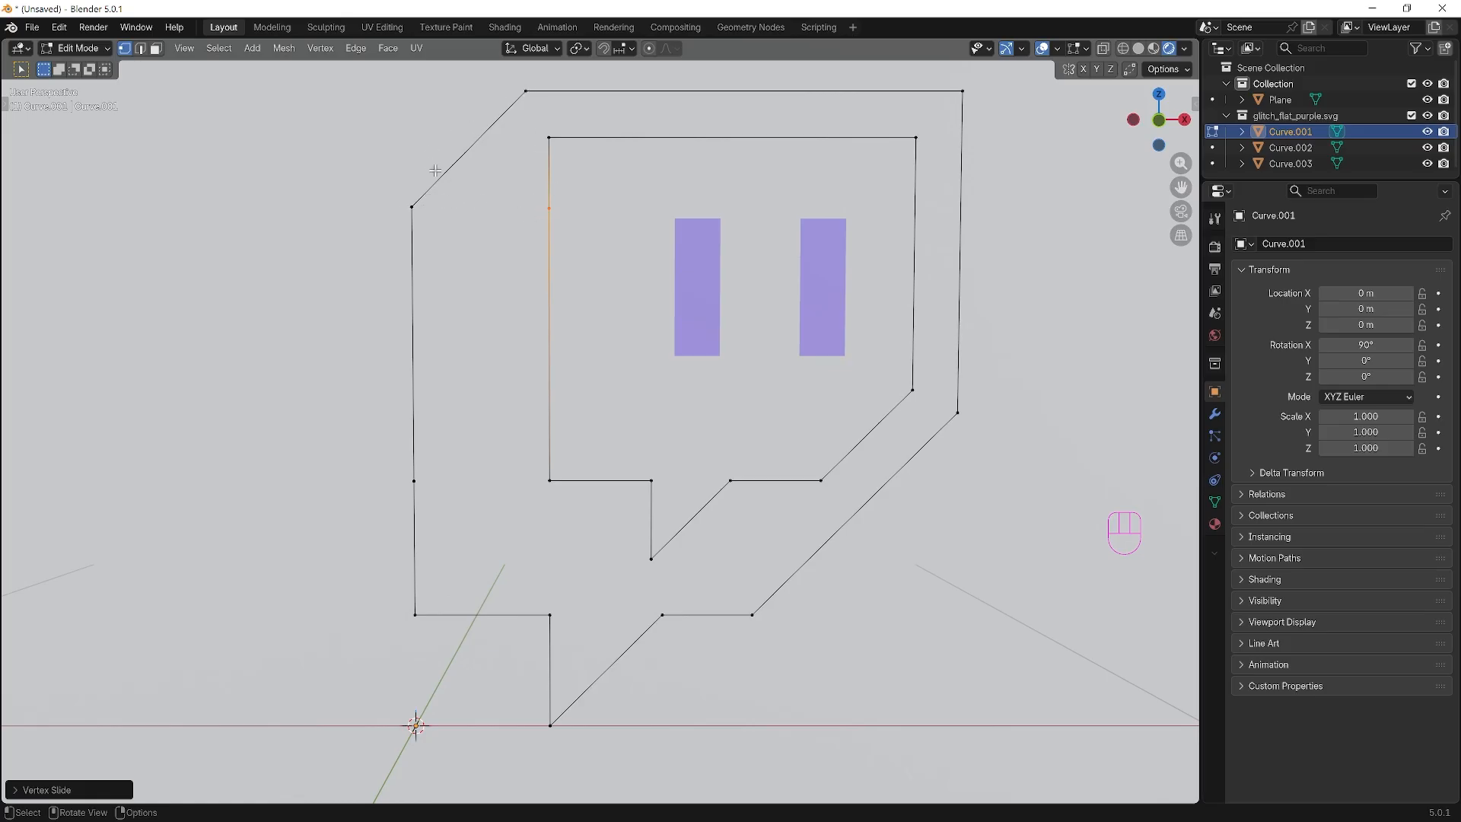
key(f)
key(f)
key(f)
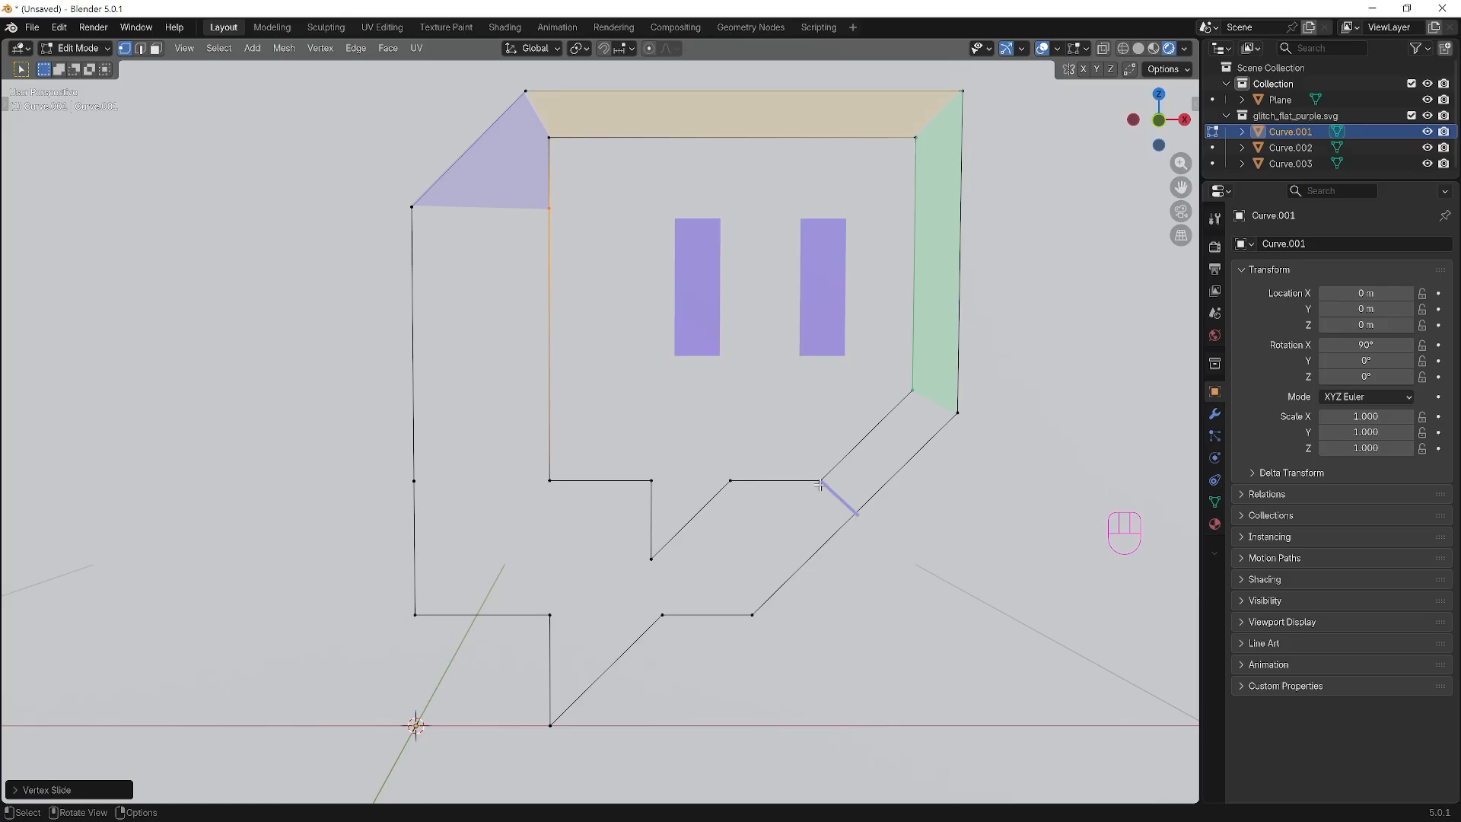
Loop-cut a vertex into the outer outline's lower-right diagonal and vertex-slide it opposite the inner outline's lower-right corner.
click(955, 412)
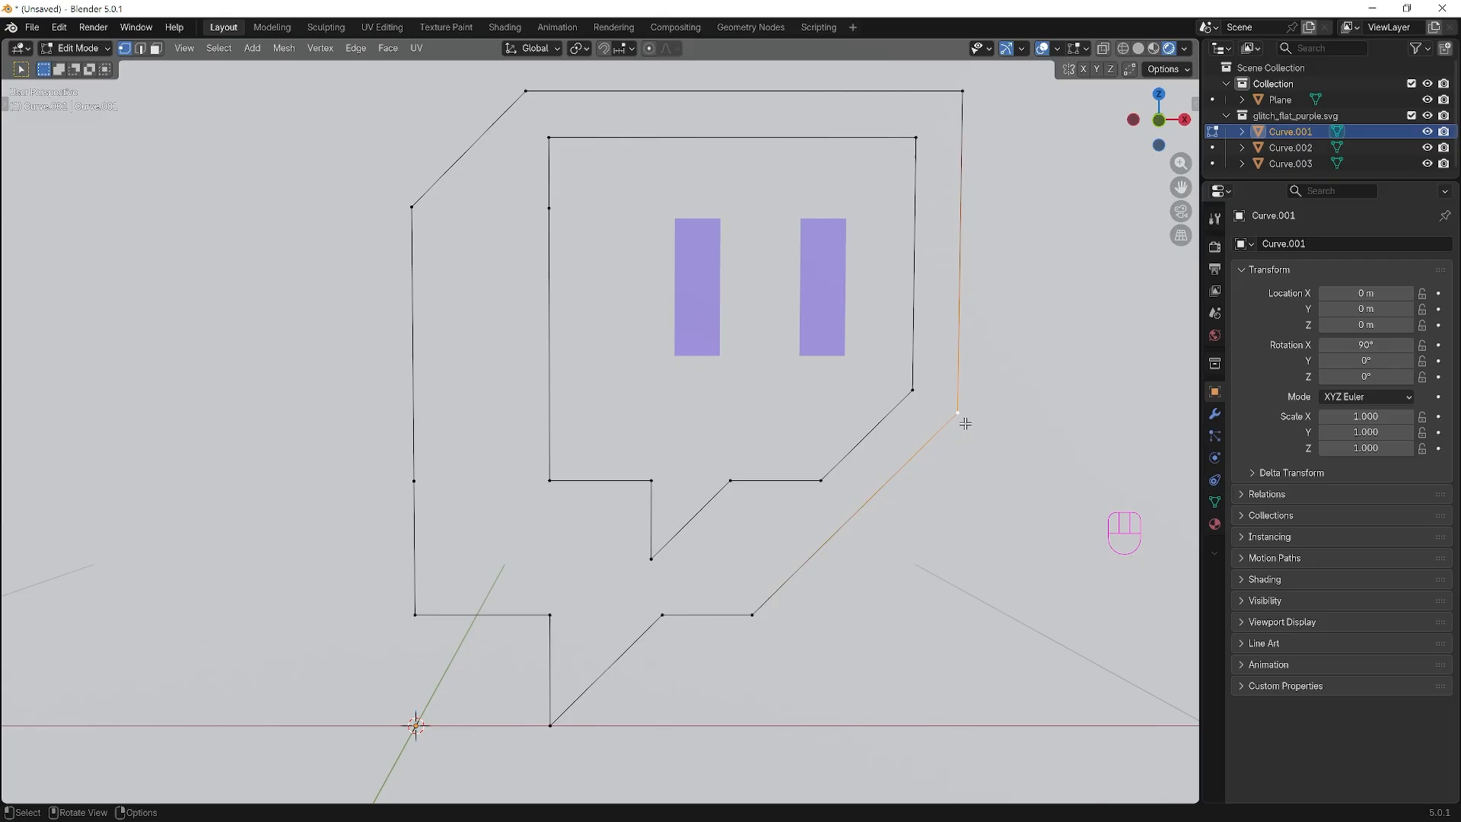
key(ctrl+r)
click(869, 520)
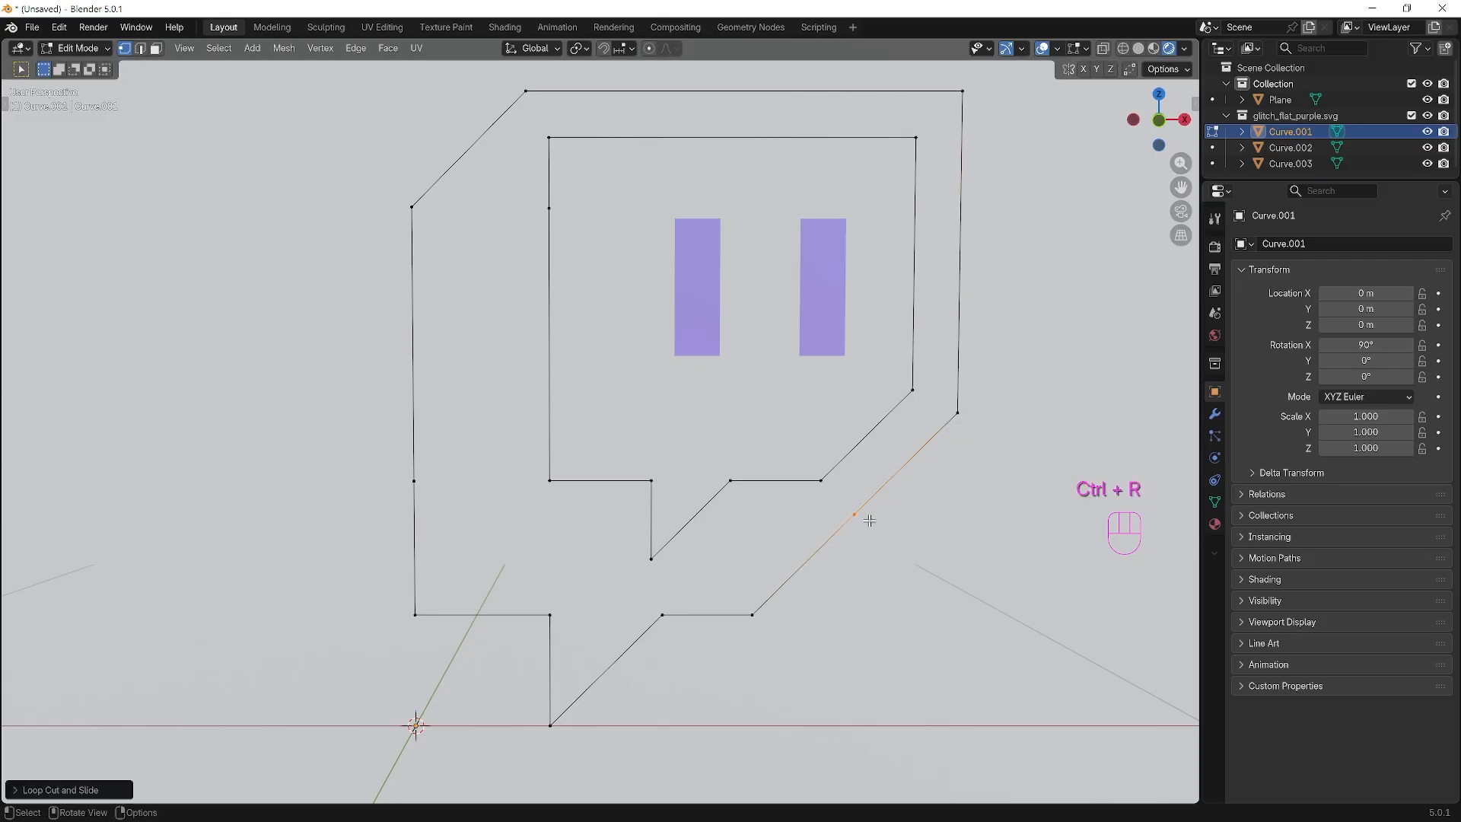
key(g)
key(g)
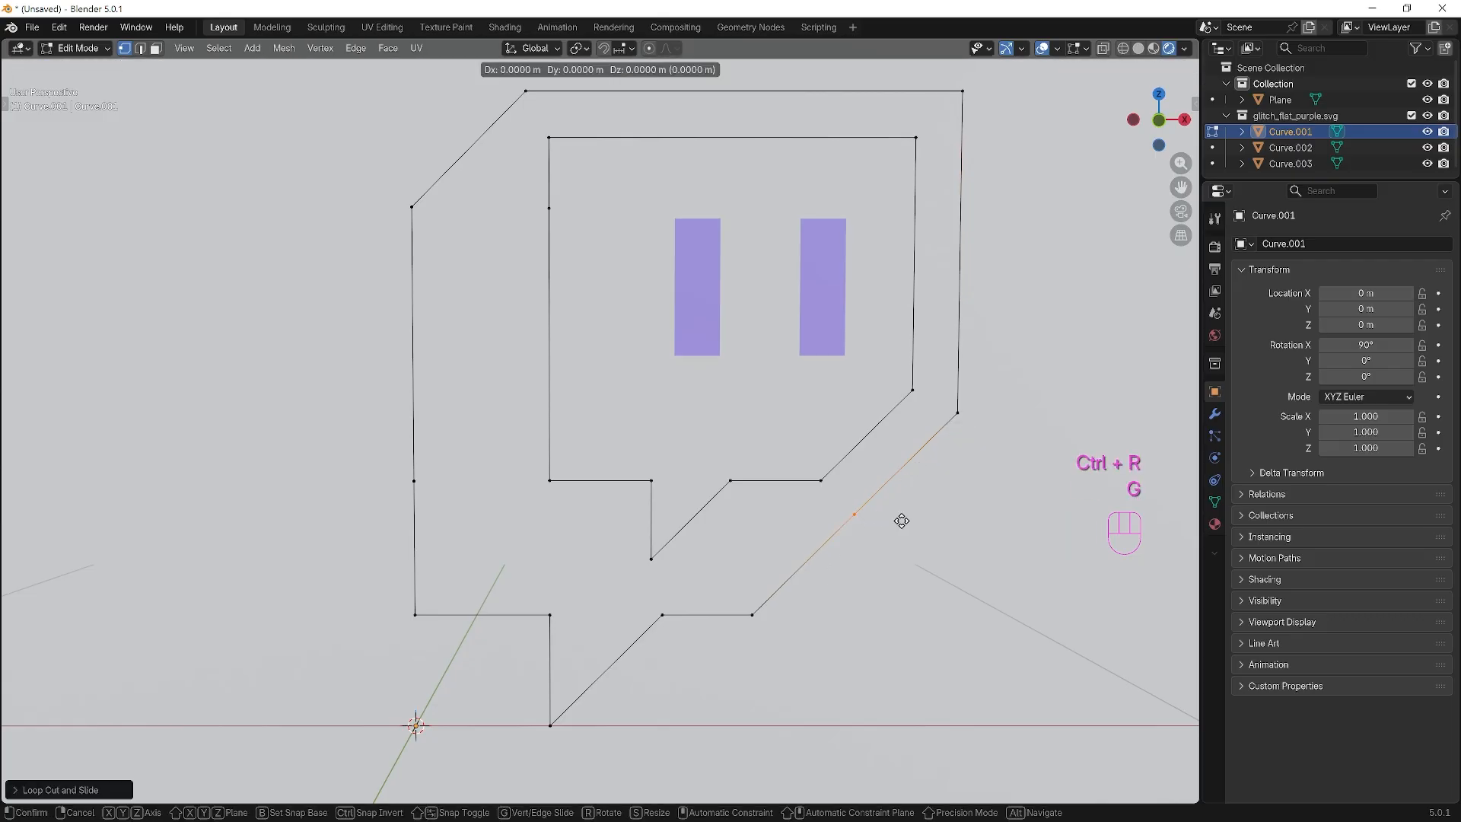
click(864, 489)
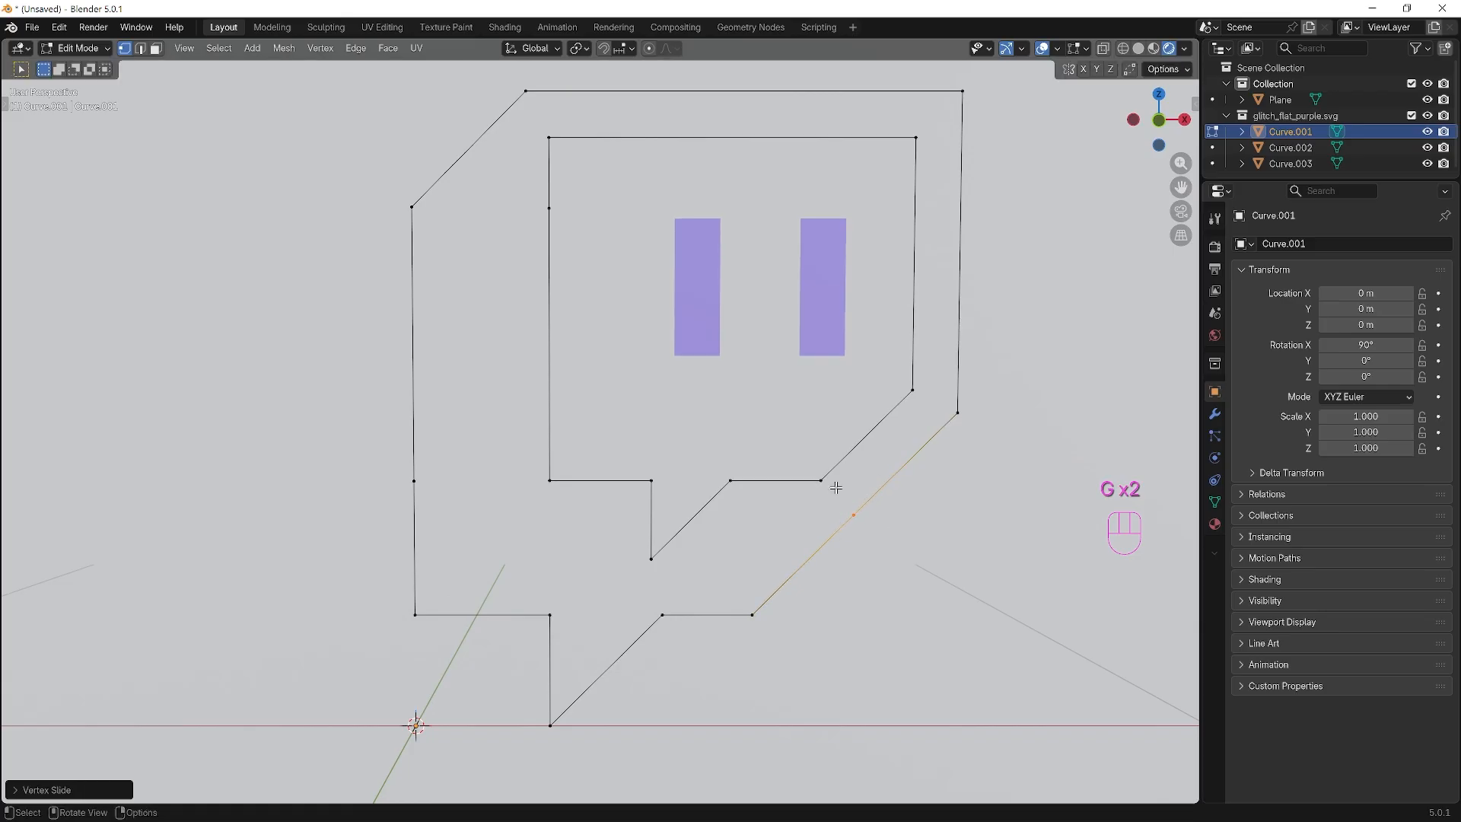
key(f)
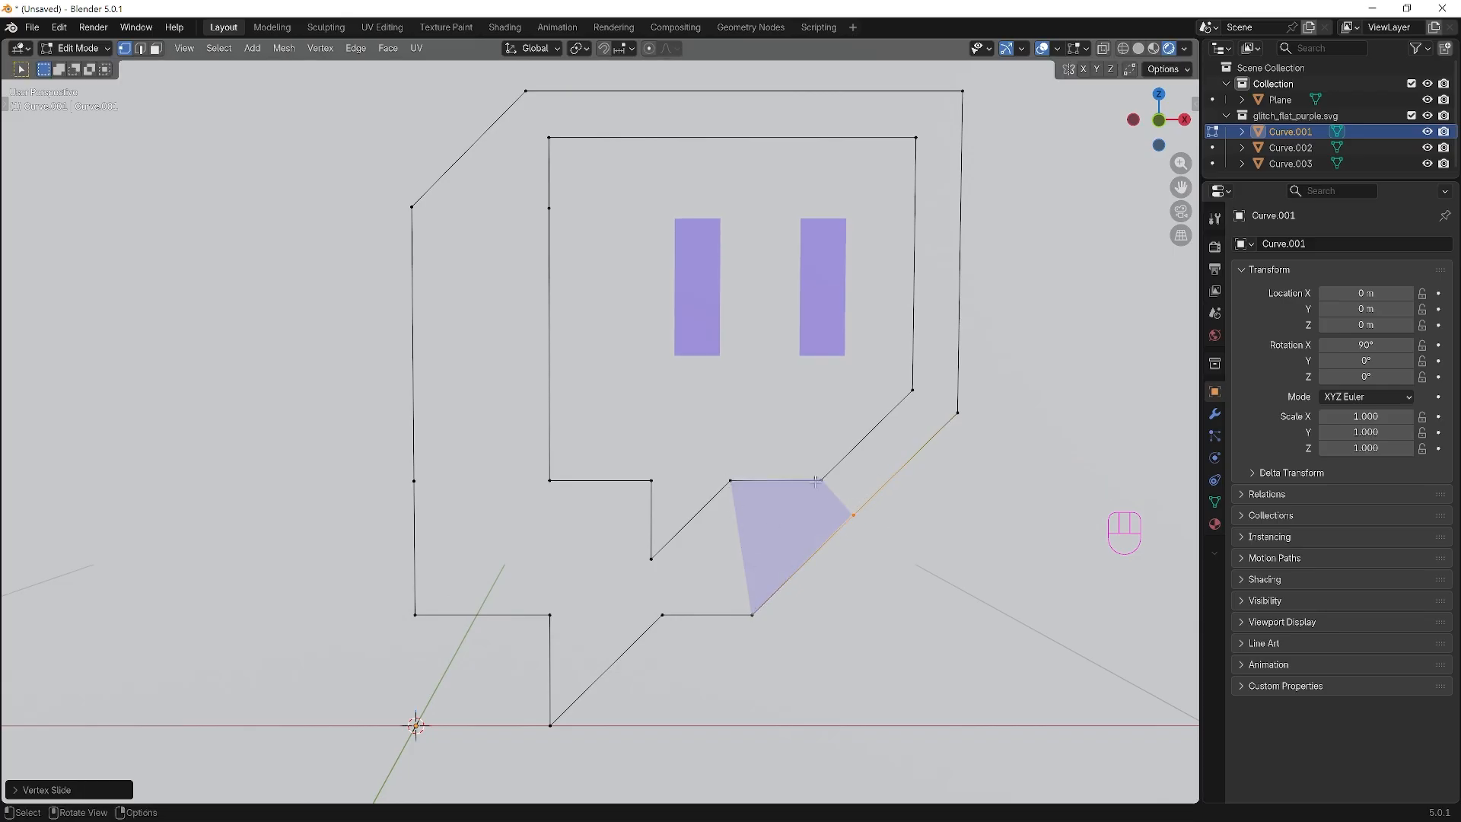
key(f)
click(549, 614)
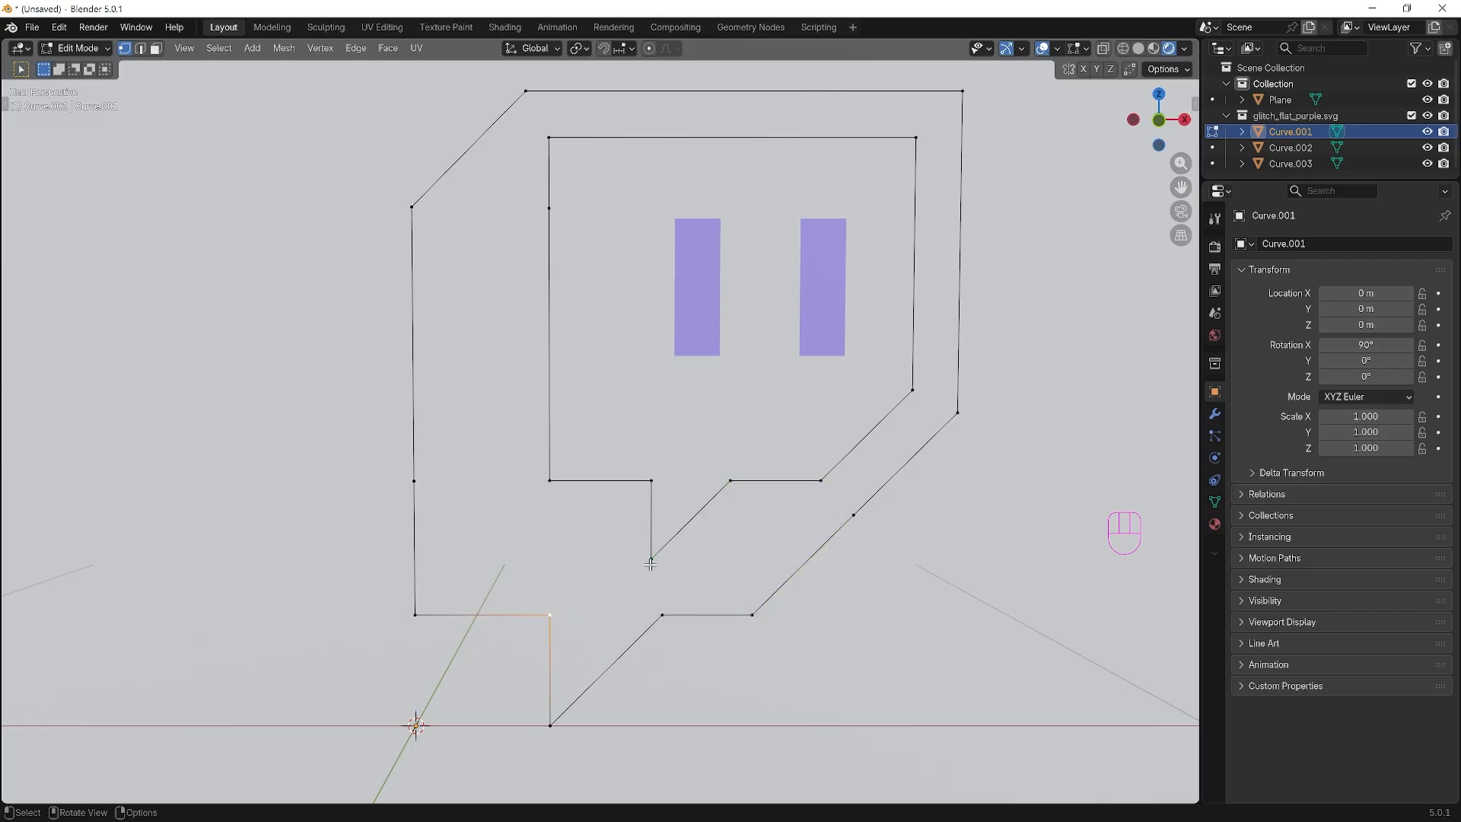
click(651, 563)
click(551, 614)
click(650, 562)
click(553, 617)
middle_drag(625, 584, 598, 605)
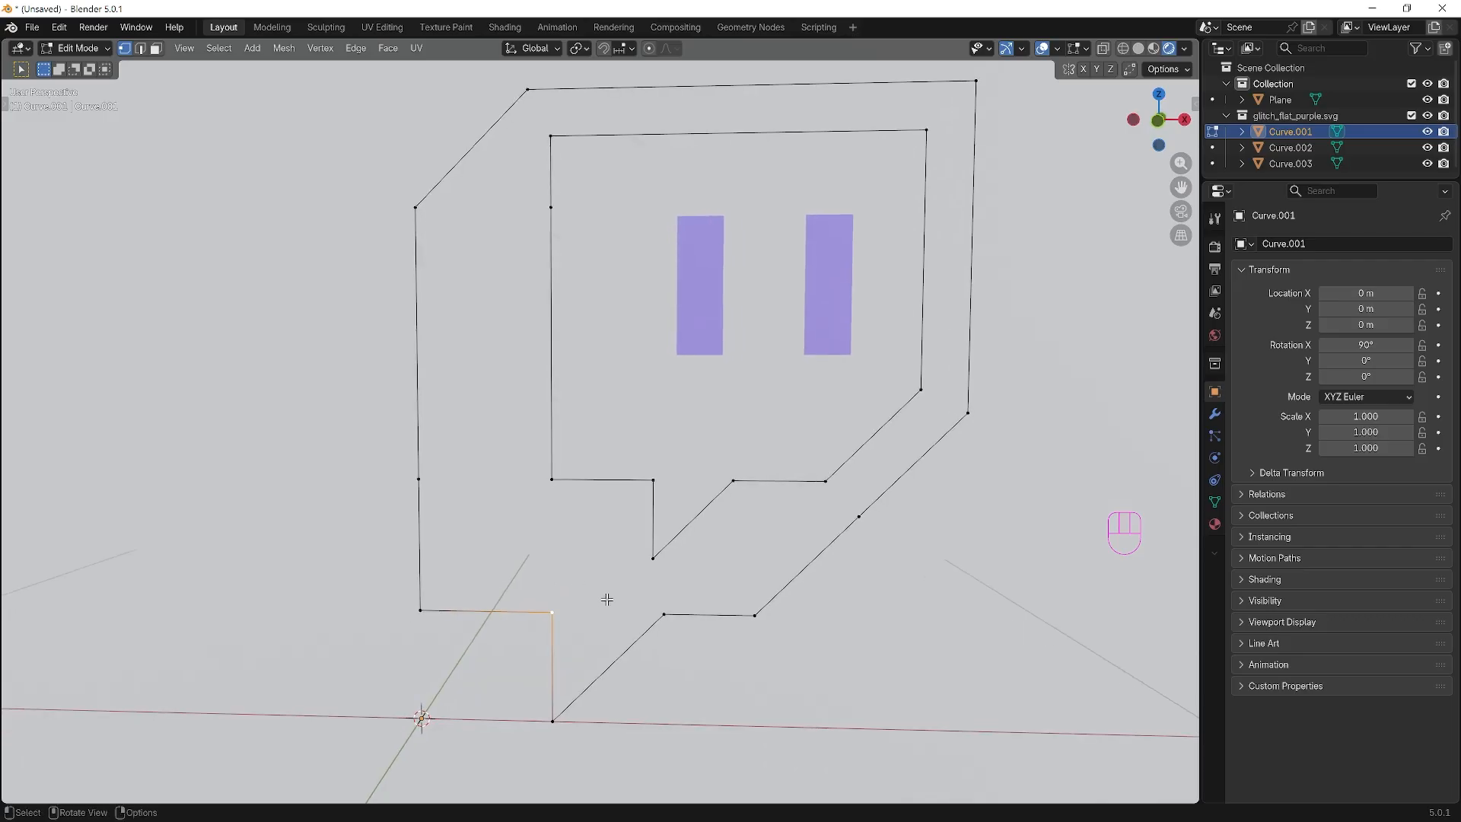
Select all edges of both outlines in edge select mode and fill them with faces.
key(2)
mouse_move(613, 581)
middle_down()
mouse_move(603, 573)
mouse_move(616, 575)
middle_up()
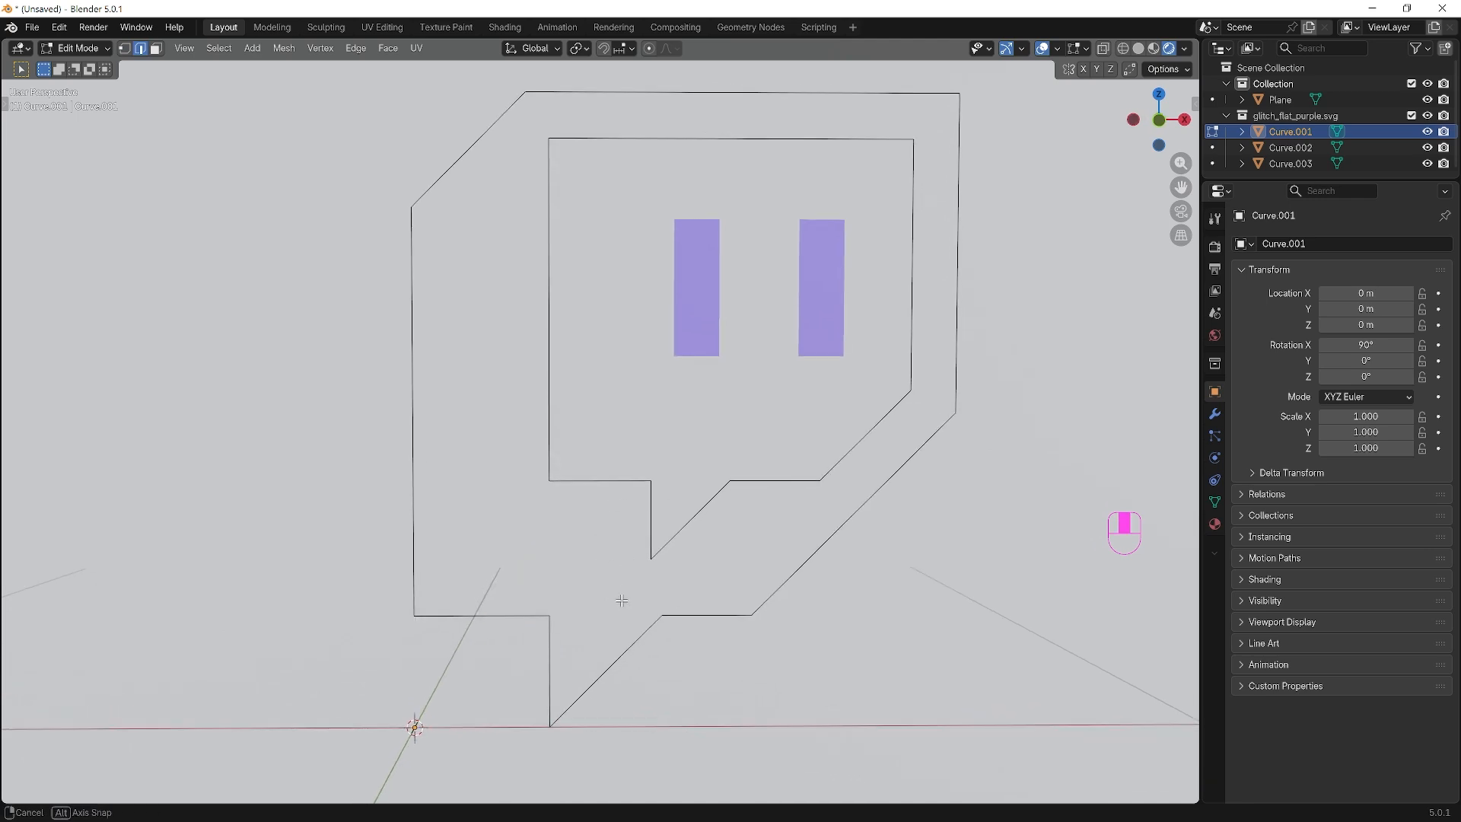
key(a)
key(f)
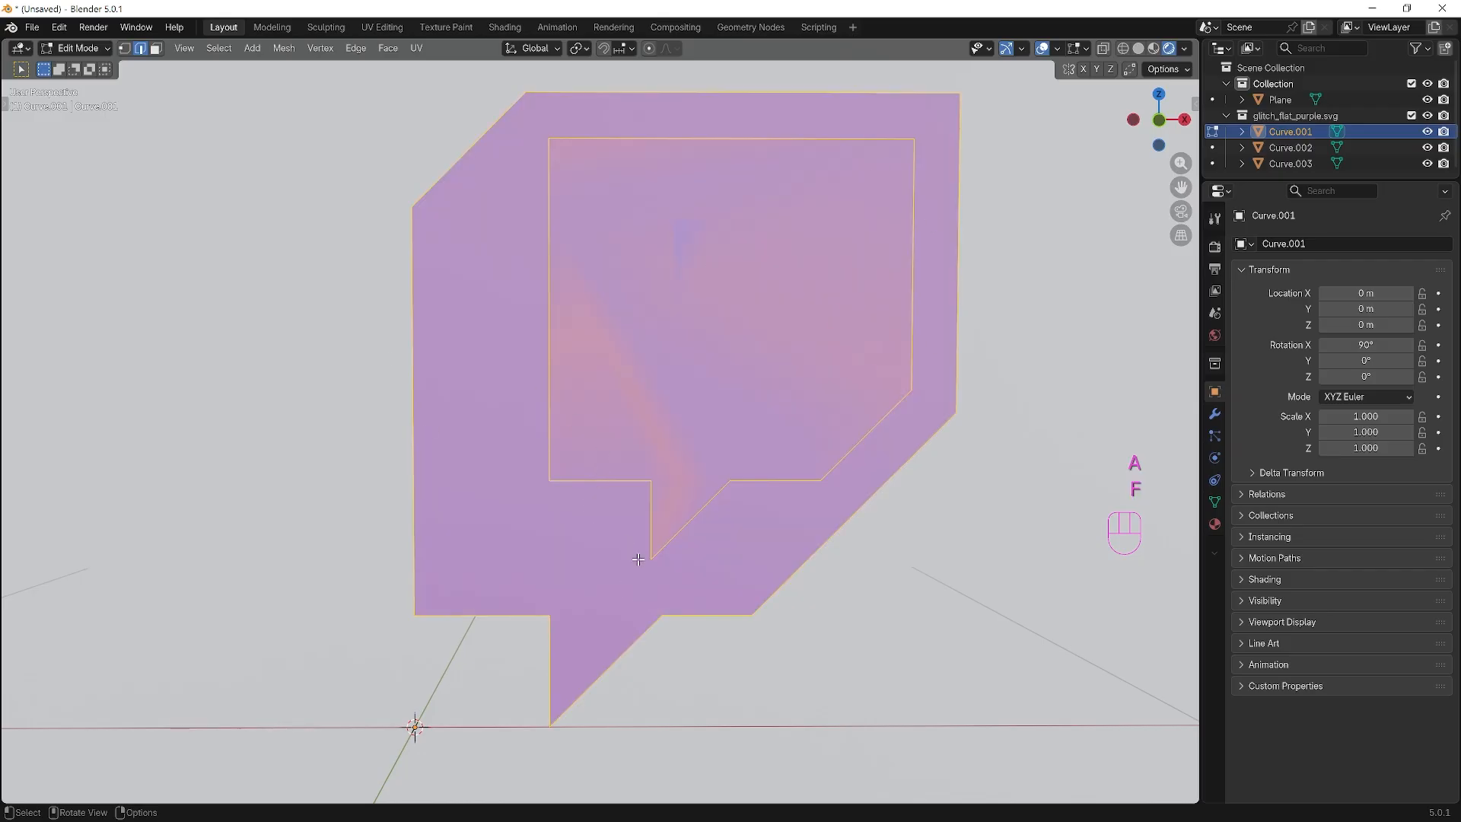
Inset the filled faces with a thickness of 0.001 m.
key(i)
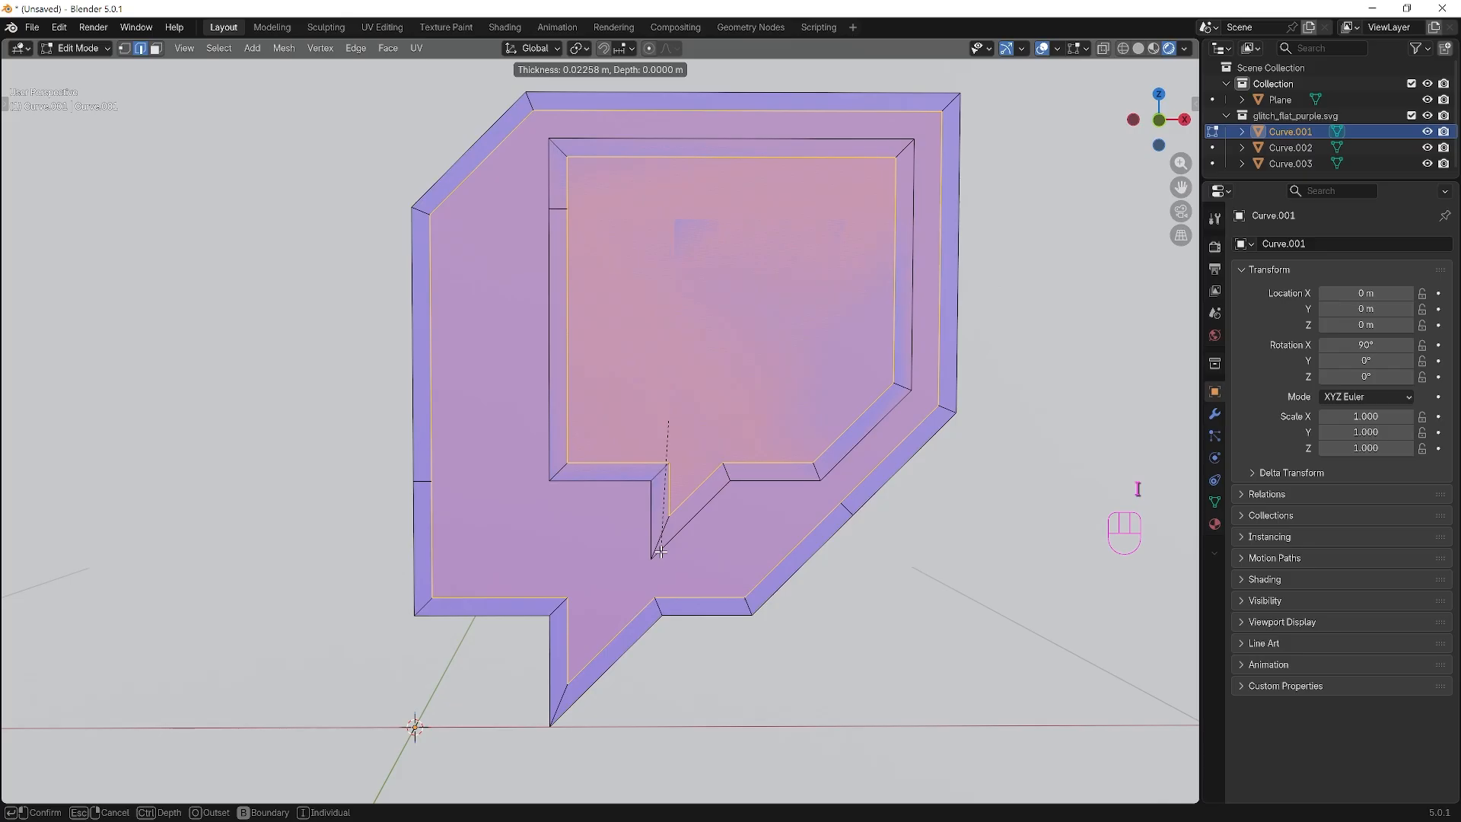
text(0.001)
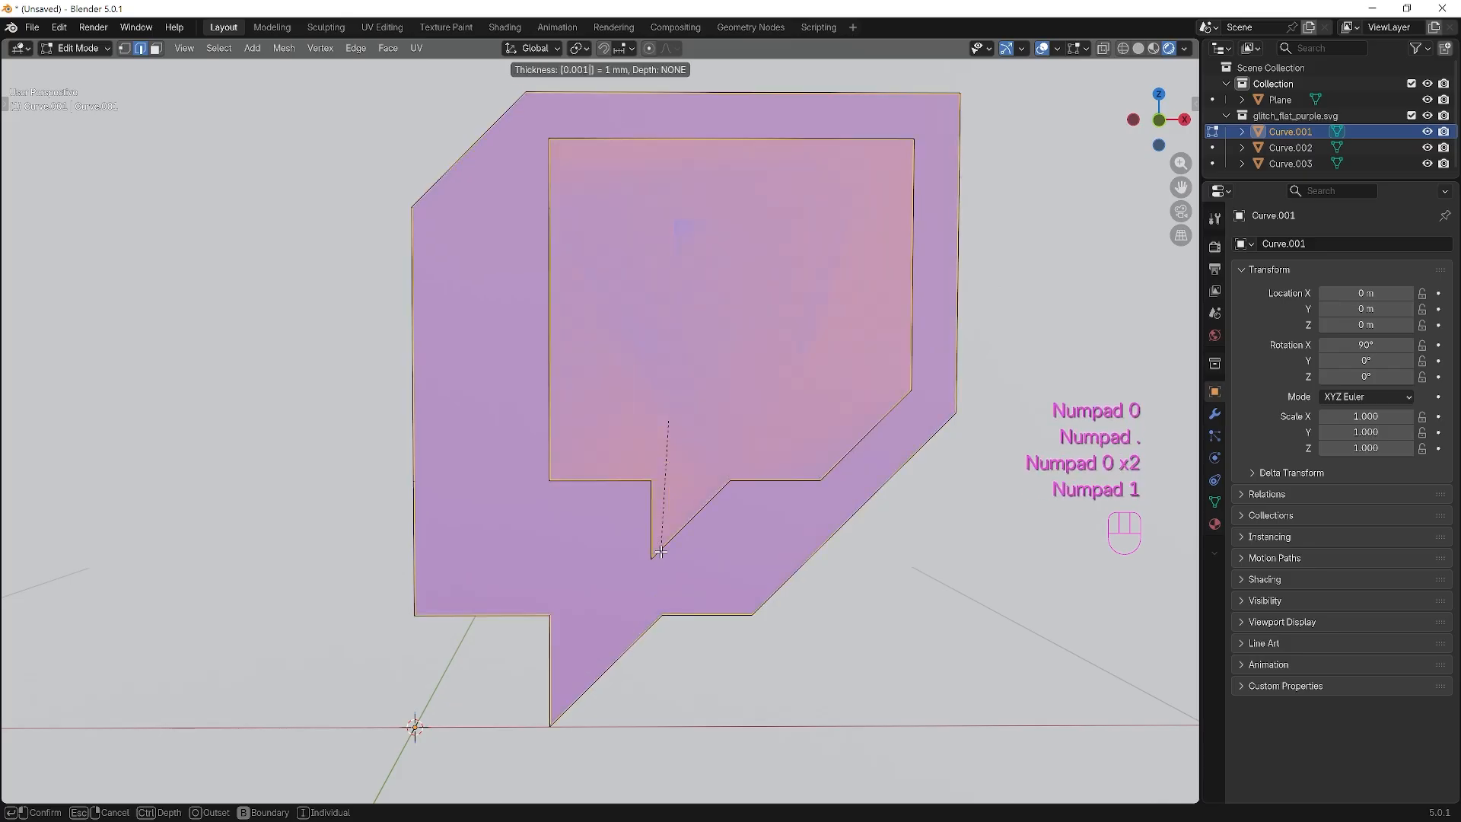
key(KP_Enter)
Delete the selected inset faces using the Faces option, keeping only the thin borders along both outlines.
scroll(696, 598, up, 2)
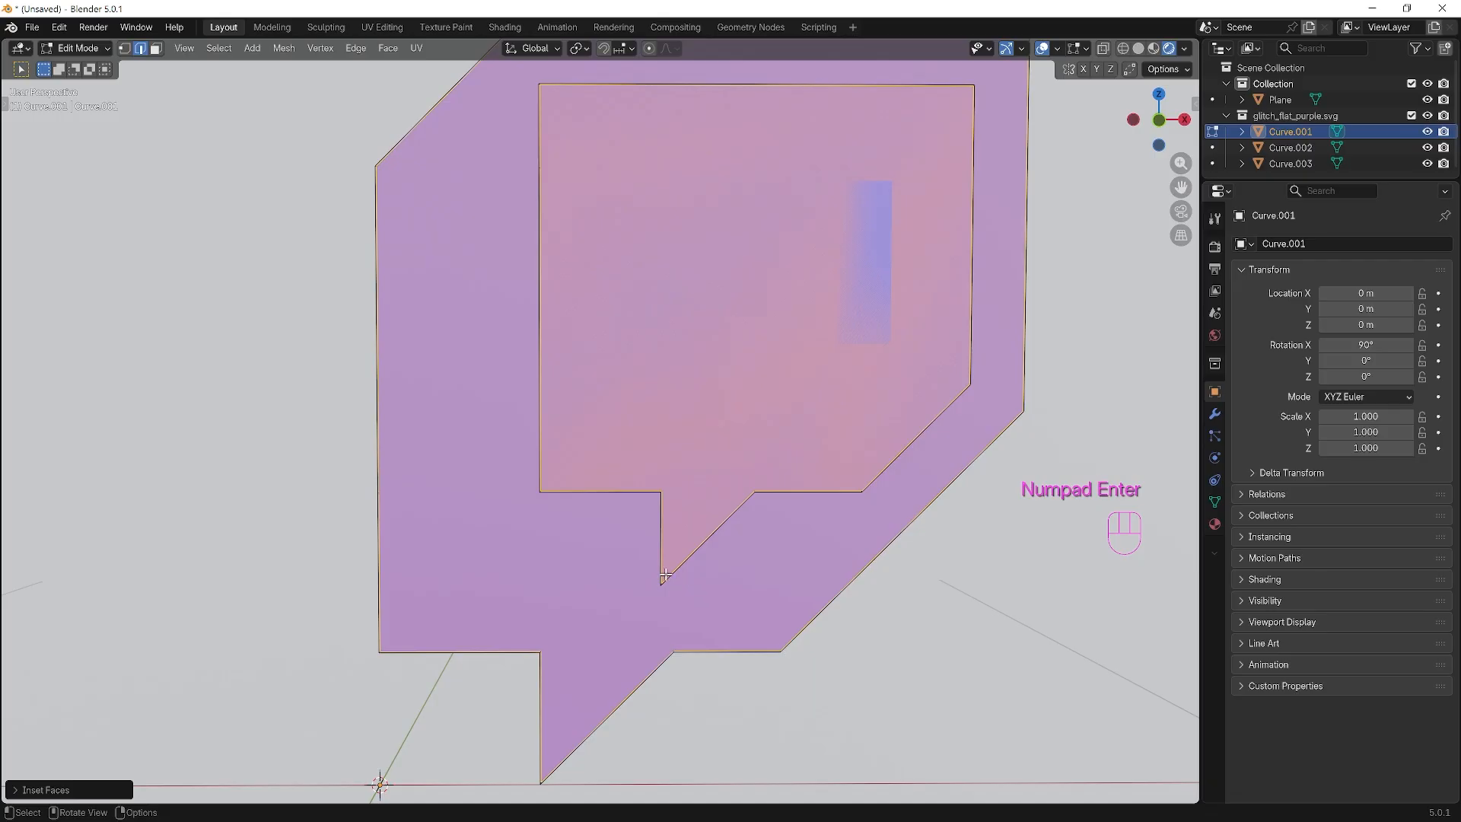
scroll(726, 604, down, 1)
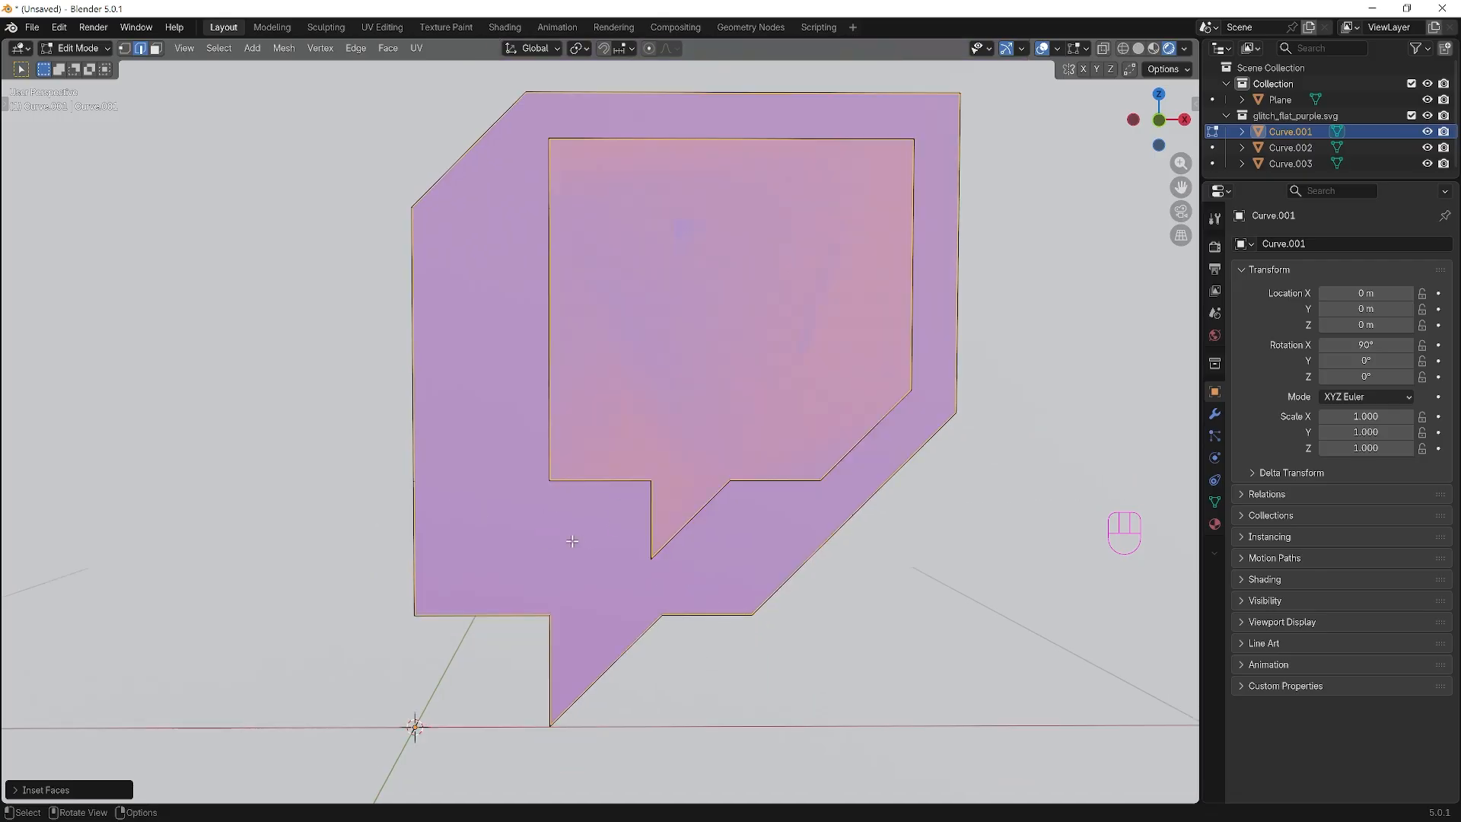
key(x)
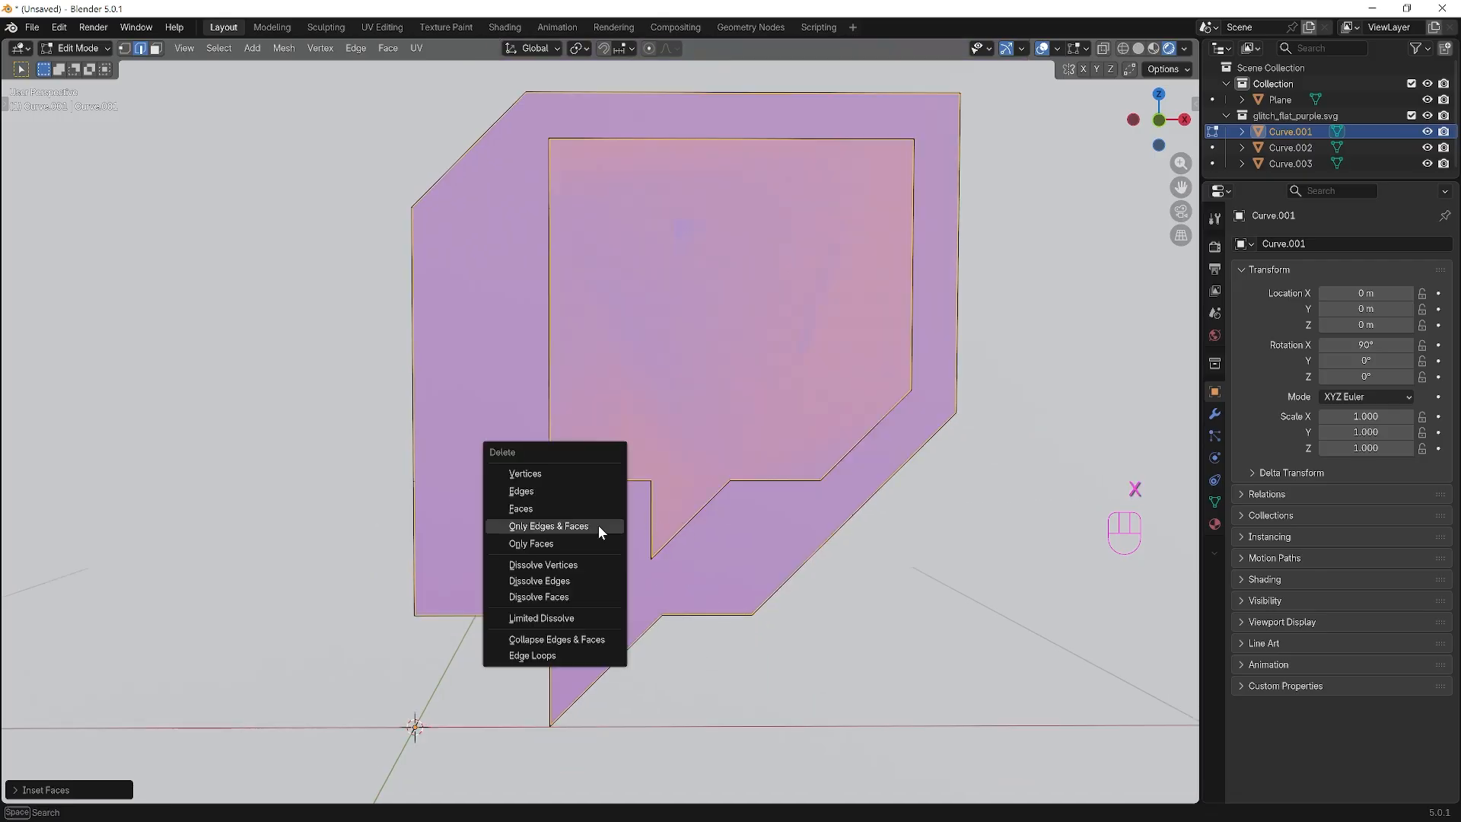
click(573, 509)
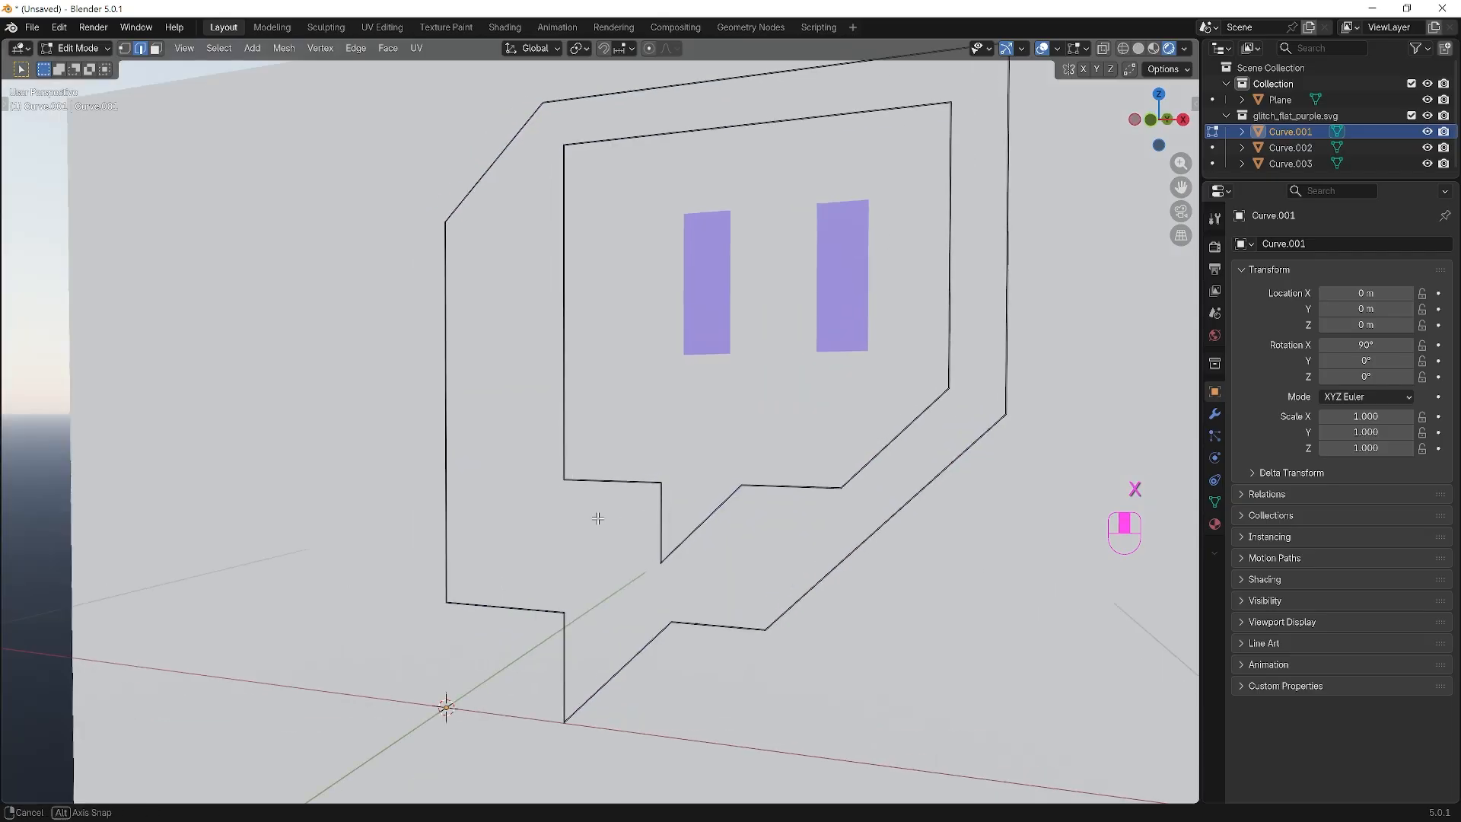
Select the inner outline's inner edge loop and edge-slide it by -6 with clamping off to widen that border.
scroll(632, 520, up, 5)
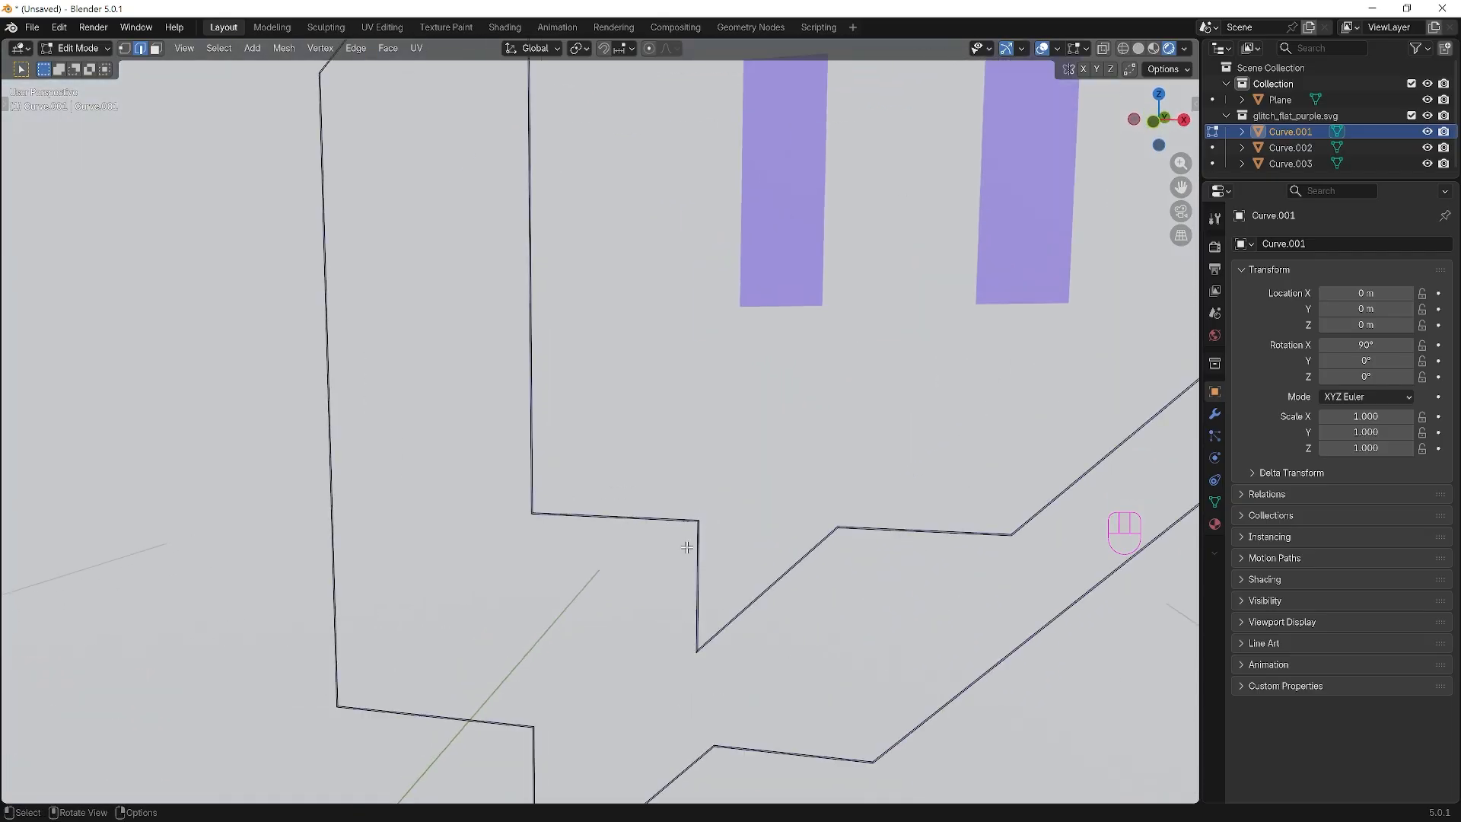
scroll(685, 538, down, 3)
middle_drag(681, 537, 667, 542)
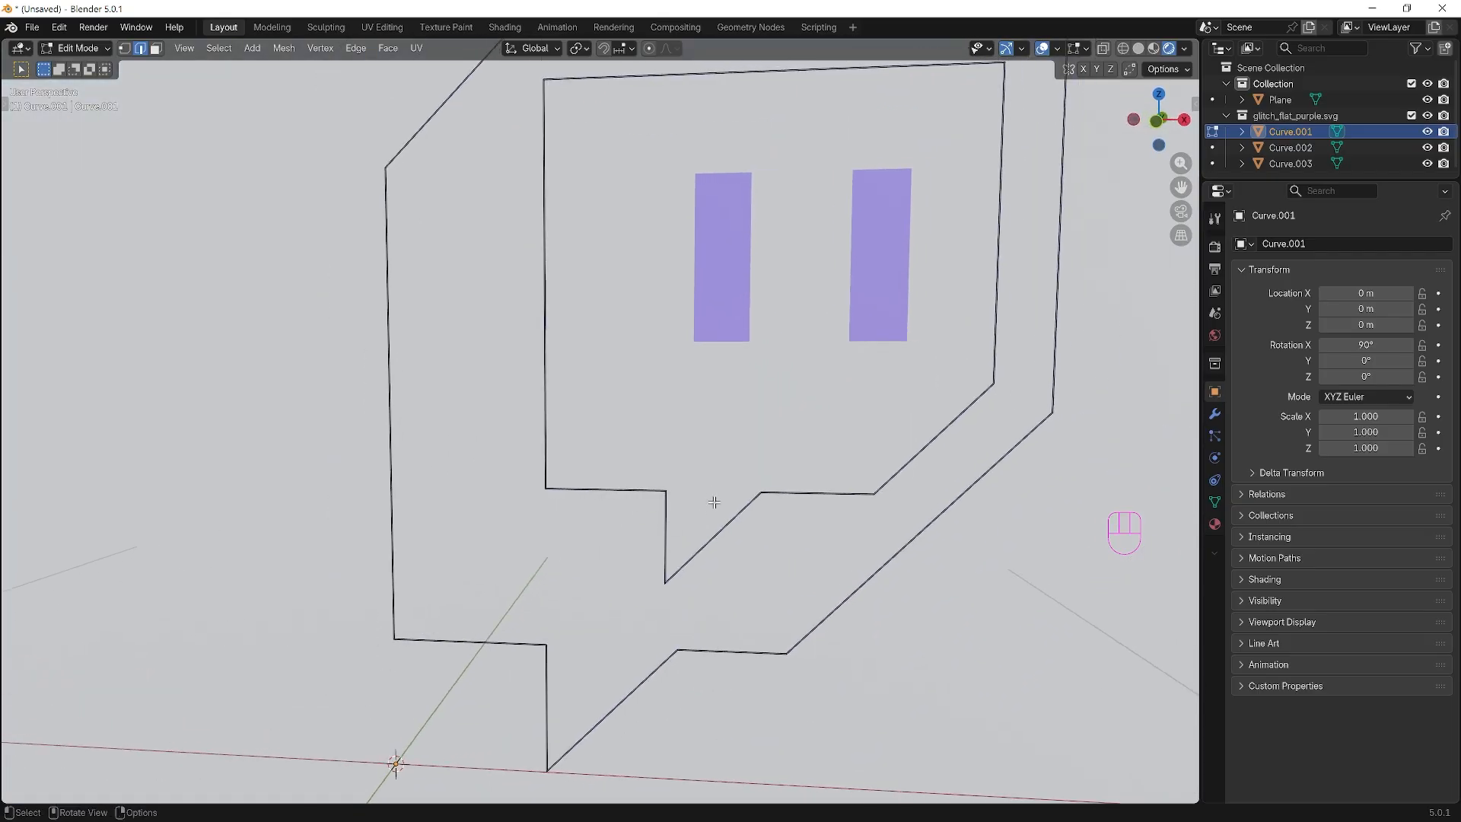
alt+click(762, 495)
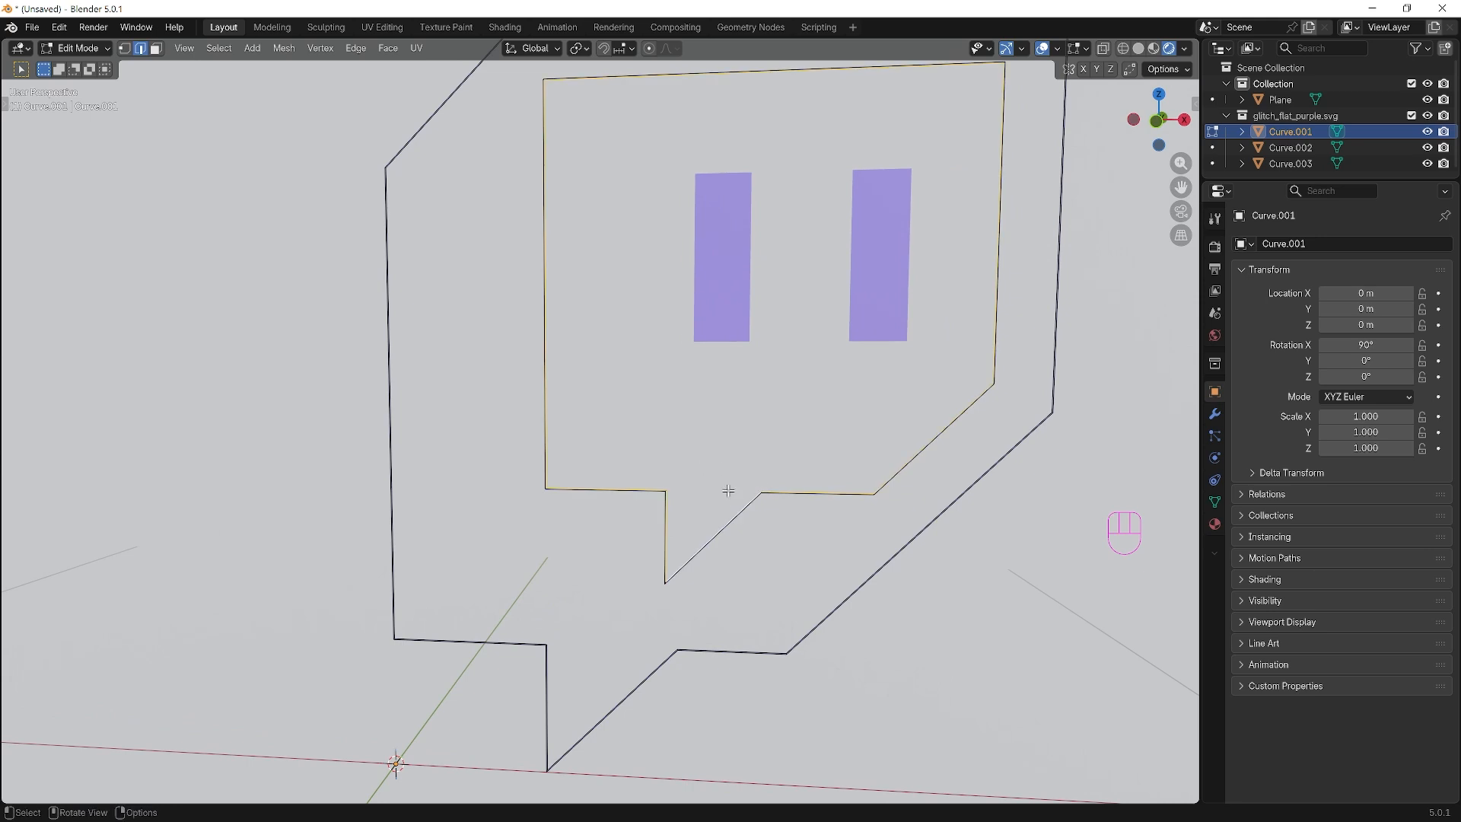
key(g)
key(g)
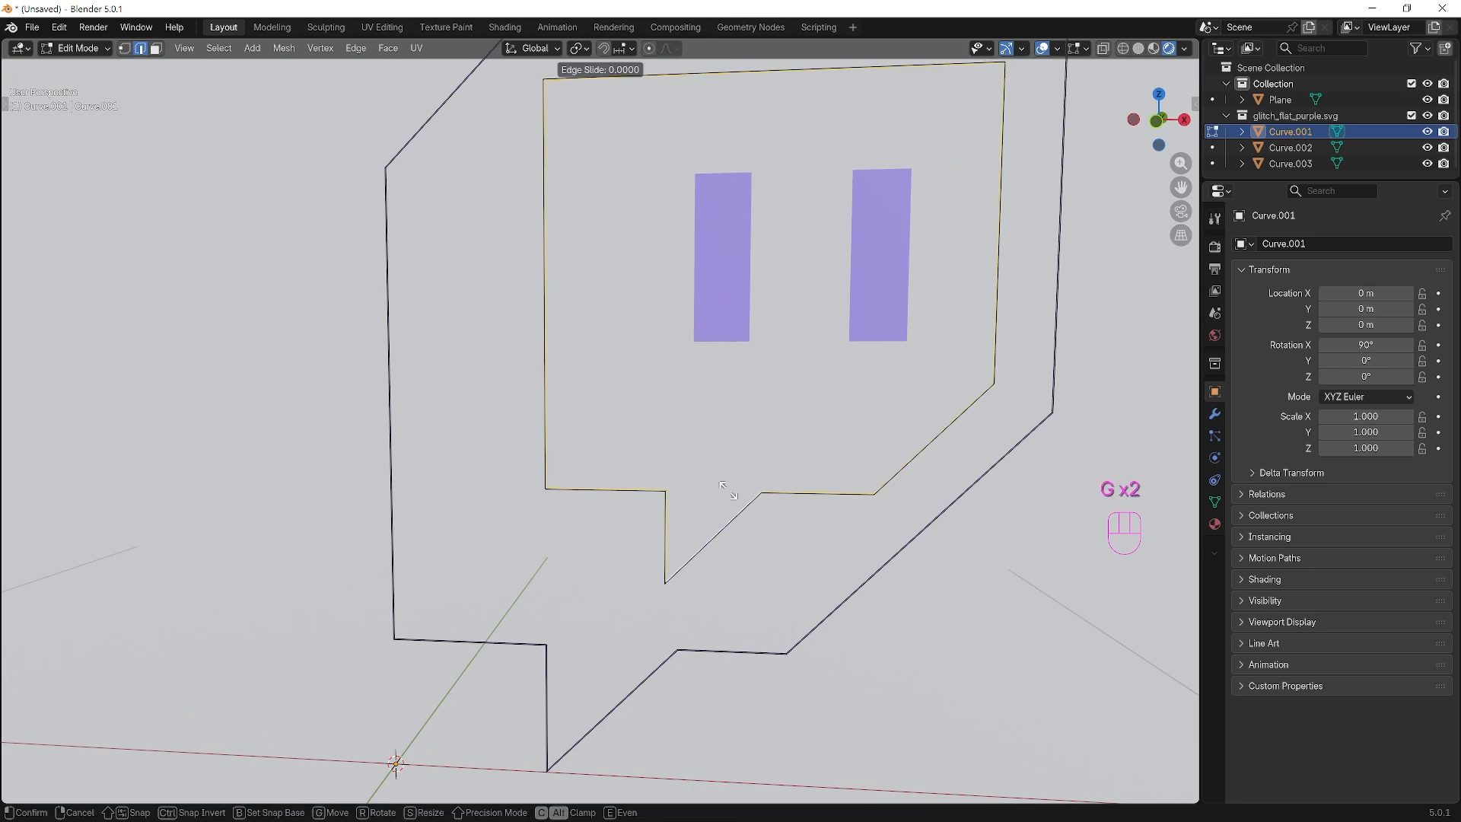
key(alt)
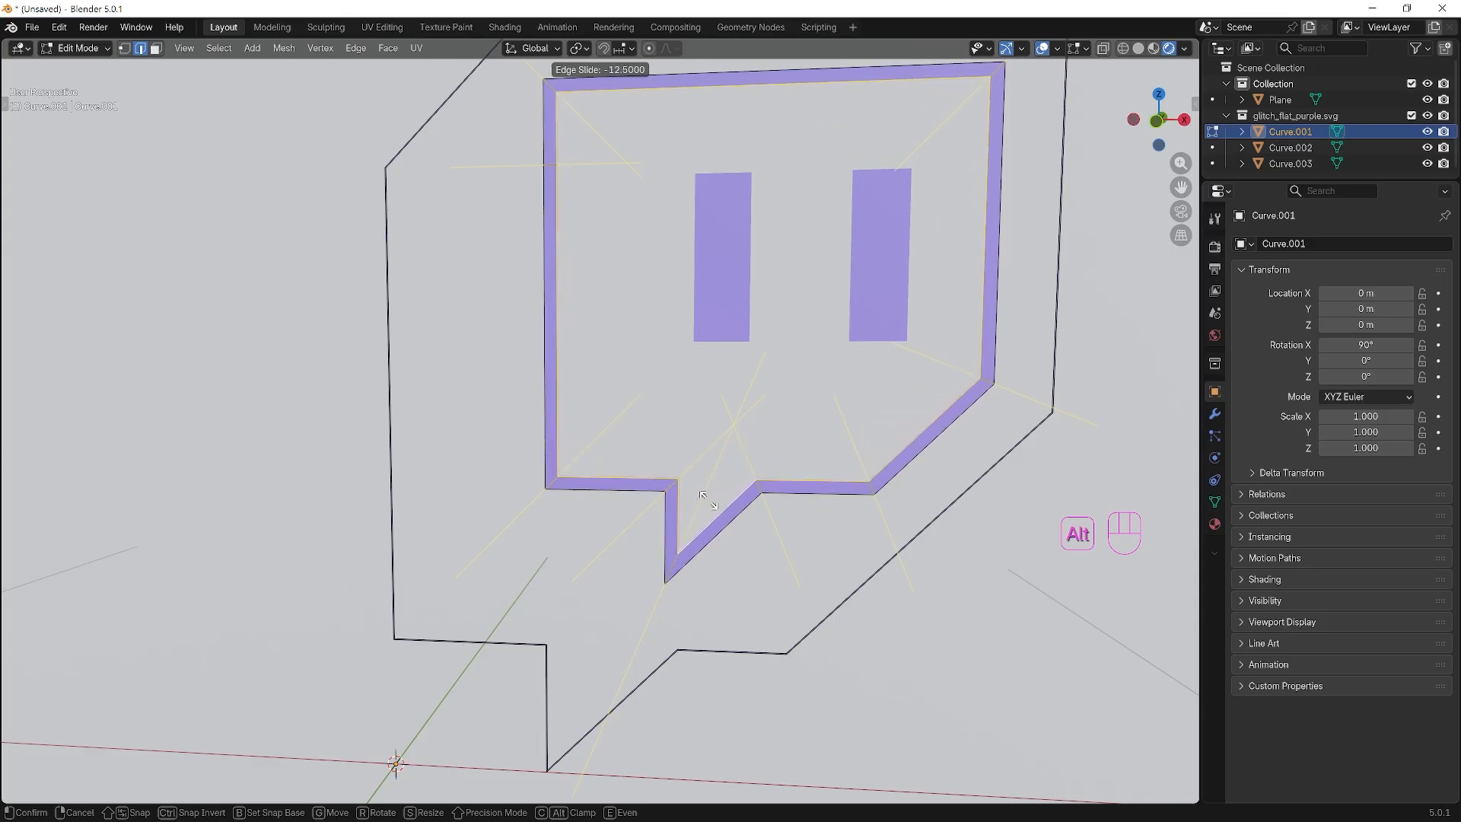
key(alt+minus)
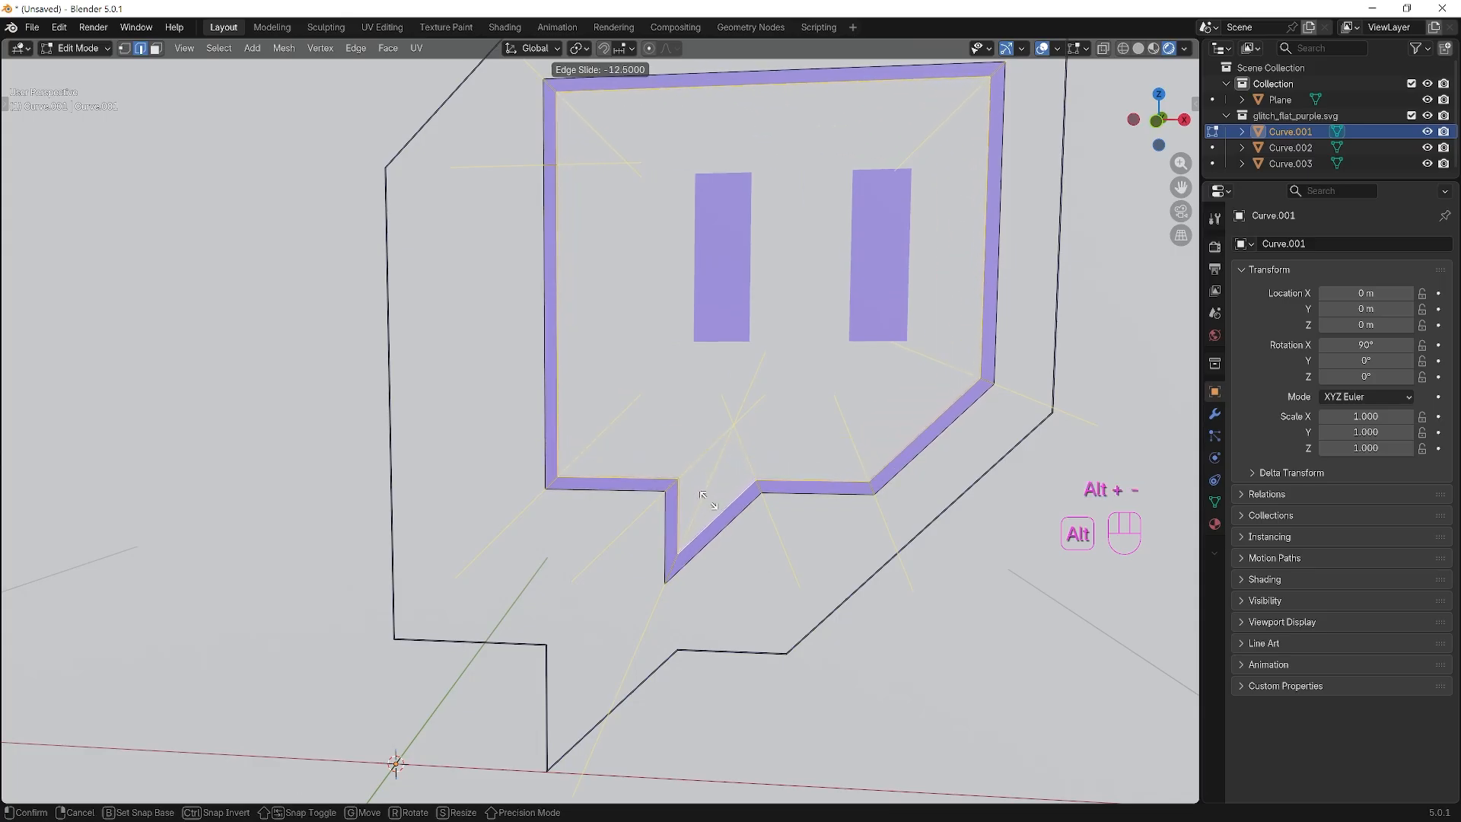
key(alt+6)
scroll(704, 495, up, 2)
click(700, 459)
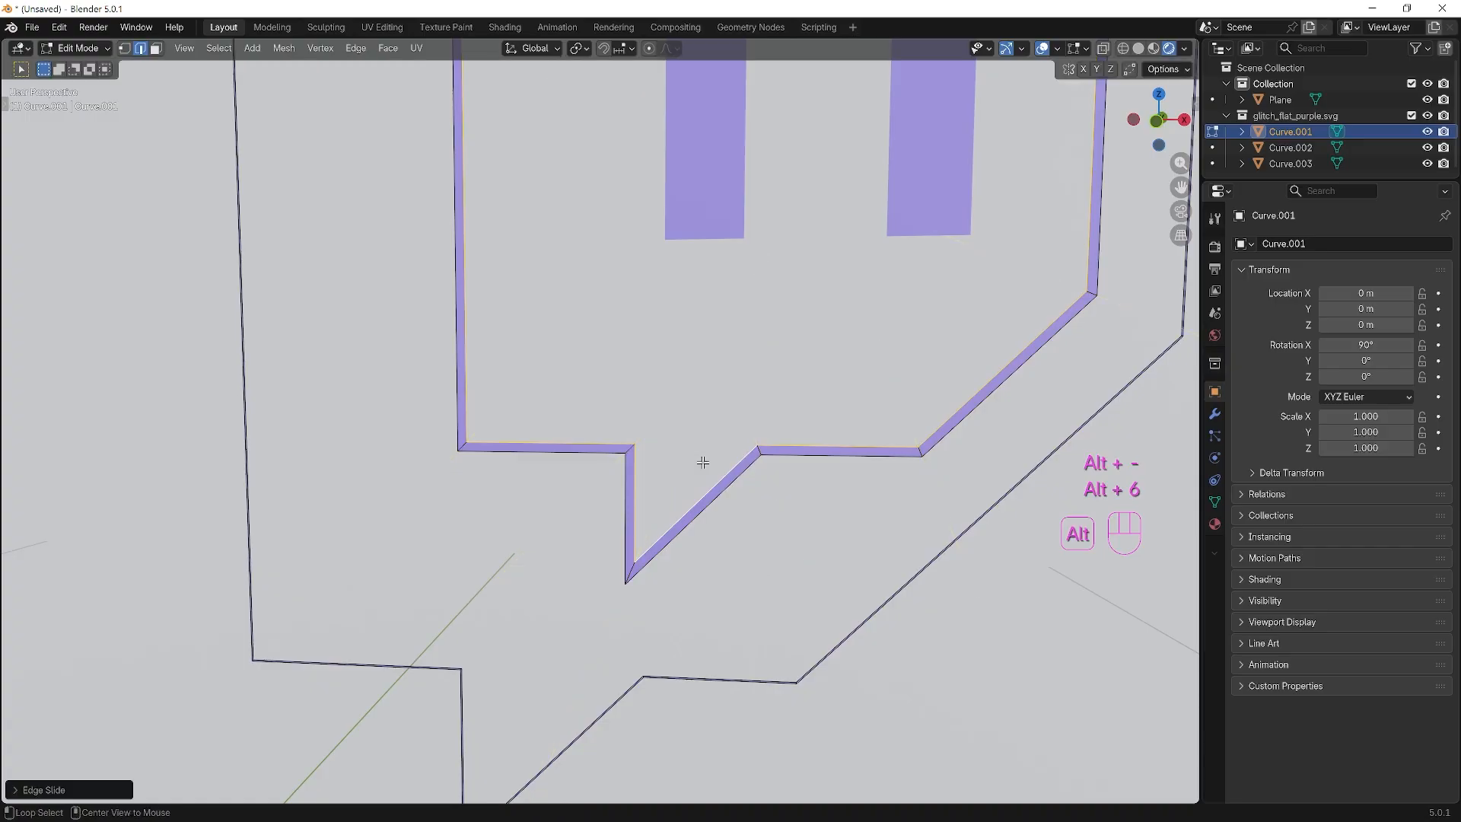
mouse_move(702, 462)
middle_down()
mouse_move(685, 460)
mouse_move(701, 437)
mouse_move(675, 476)
mouse_move(658, 457)
mouse_move(688, 433)
mouse_move(694, 459)
mouse_move(670, 497)
mouse_move(670, 461)
mouse_move(695, 454)
mouse_move(674, 461)
middle_up()
scroll(662, 450, down, 3)
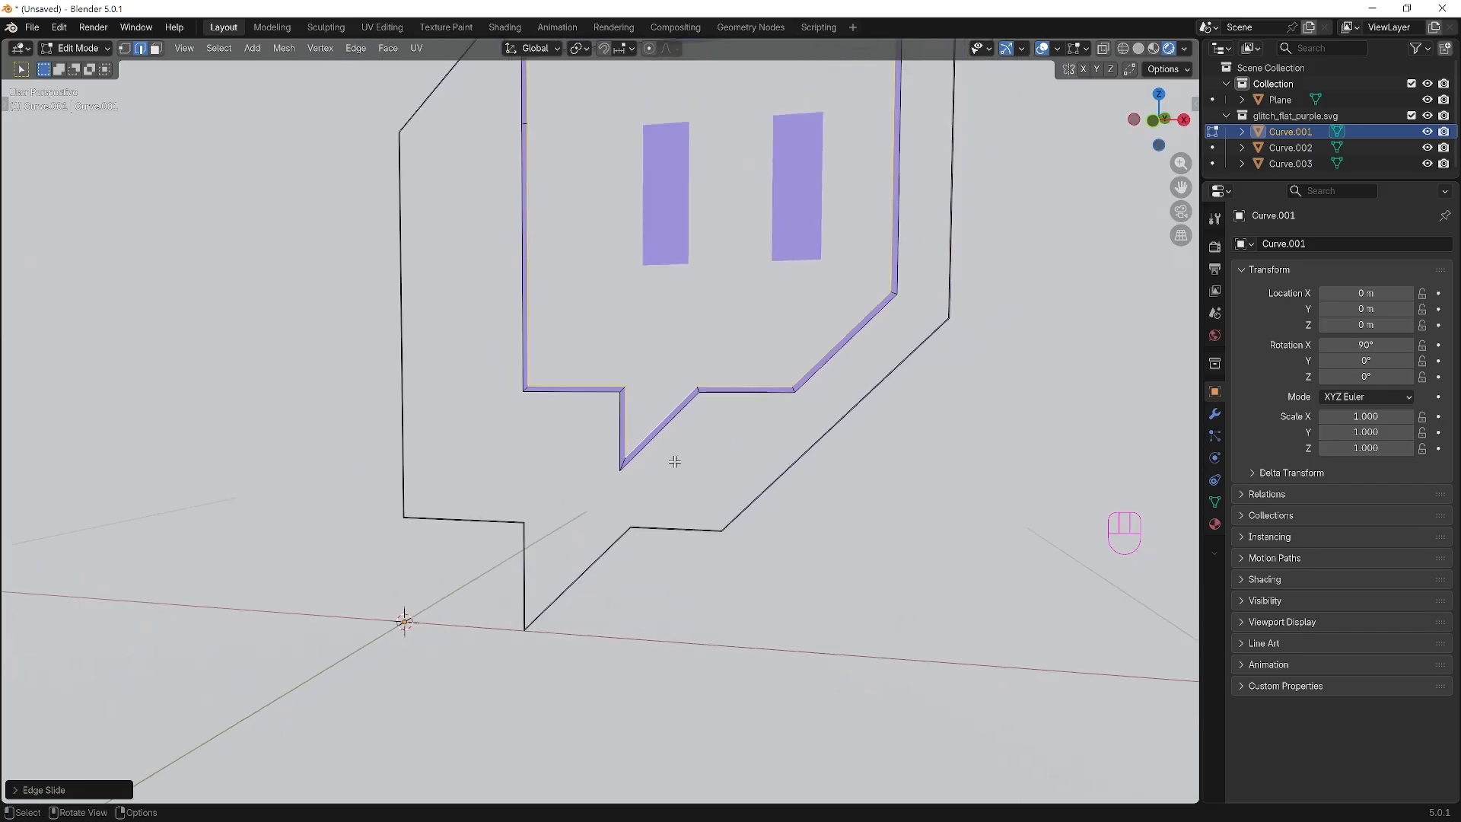
Select the outer outline's outermost edge loop and edge-slide it by -6 with clamping off to widen the outer border.
scroll(673, 479, up, 1)
scroll(660, 566, up, 1)
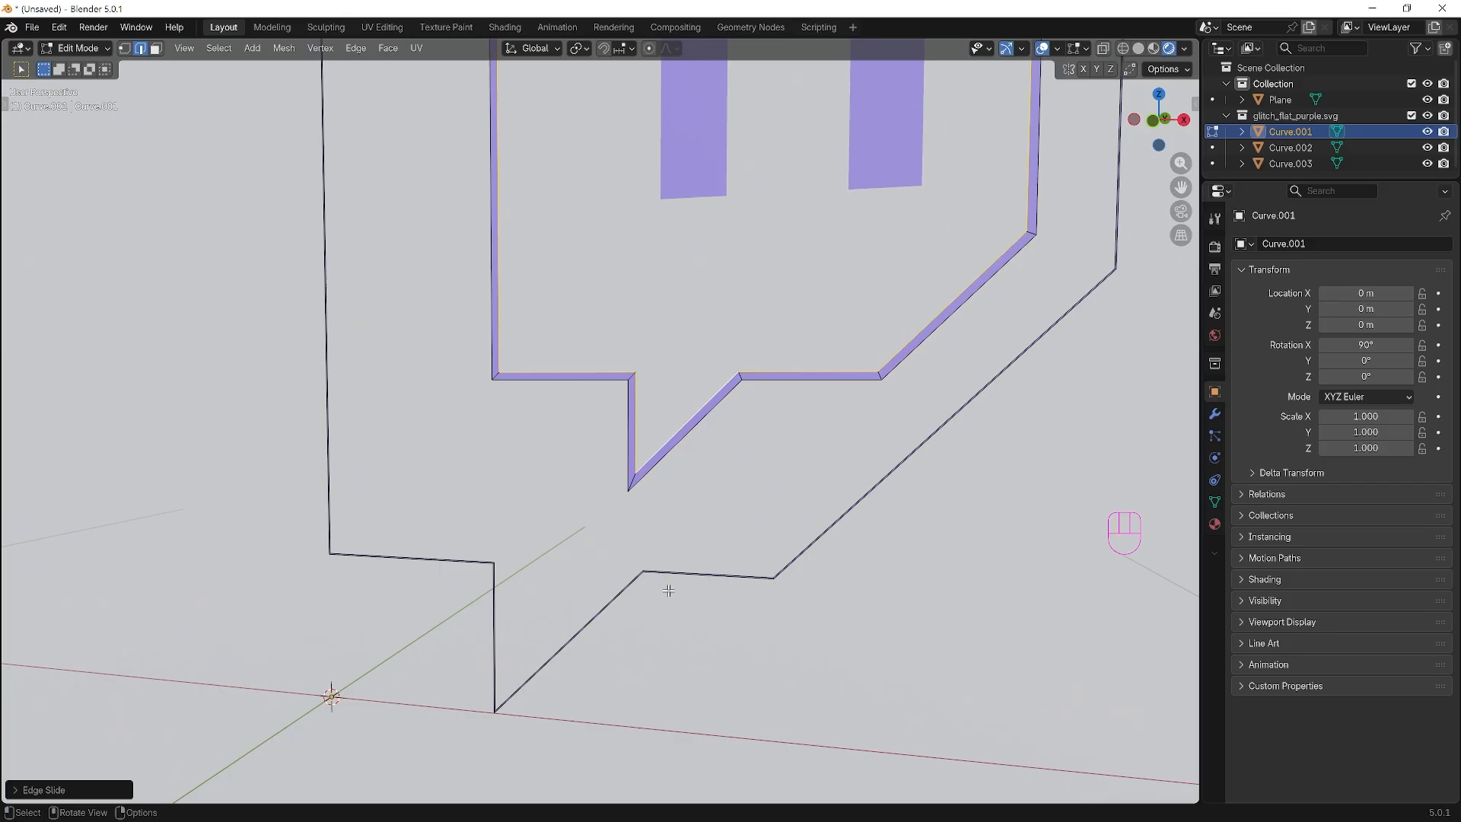
alt+click(671, 591)
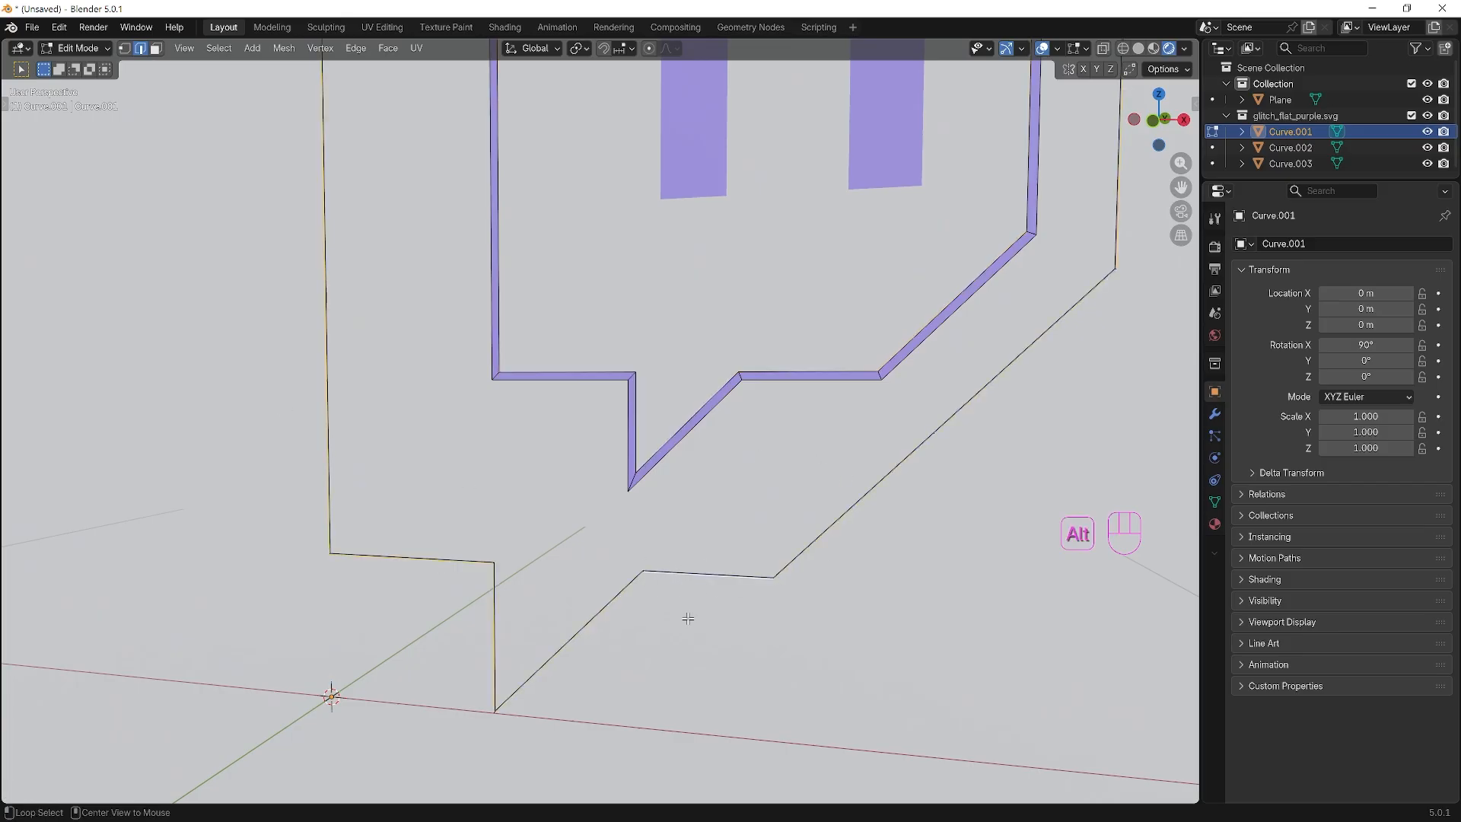
key(g)
key(g)
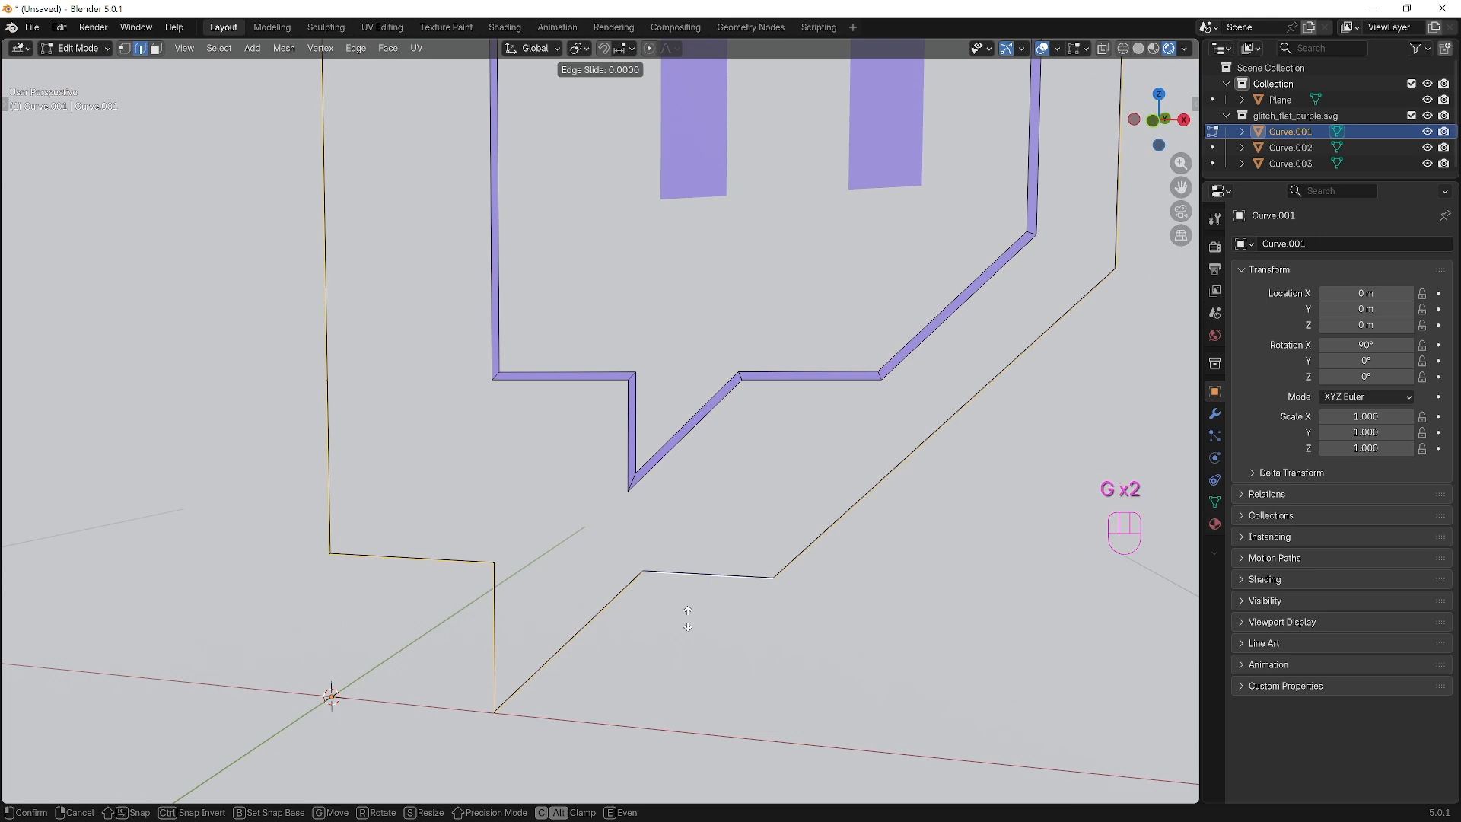
key(alt)
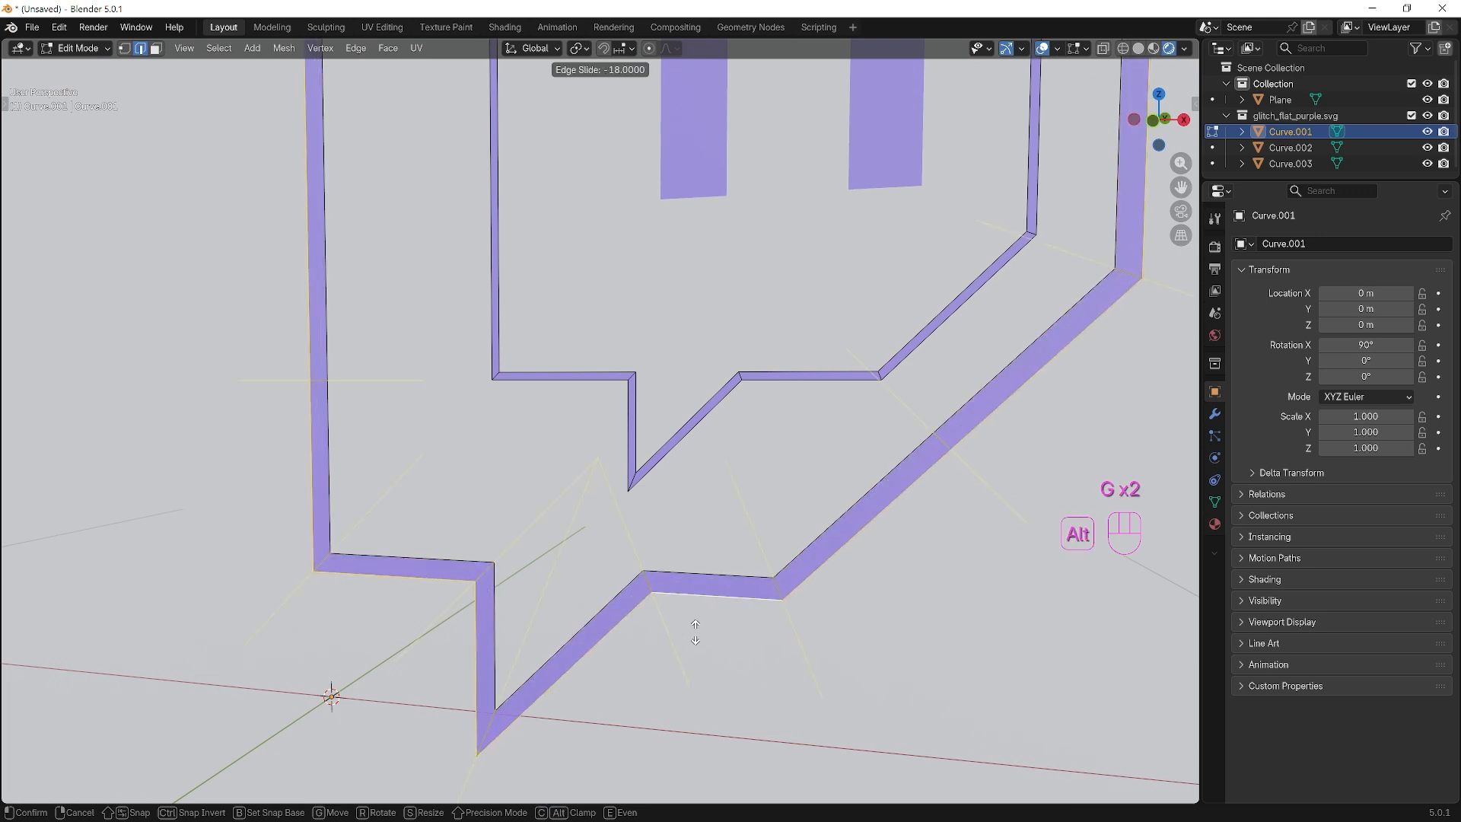
key(alt+minus)
key(alt+6)
click(691, 630)
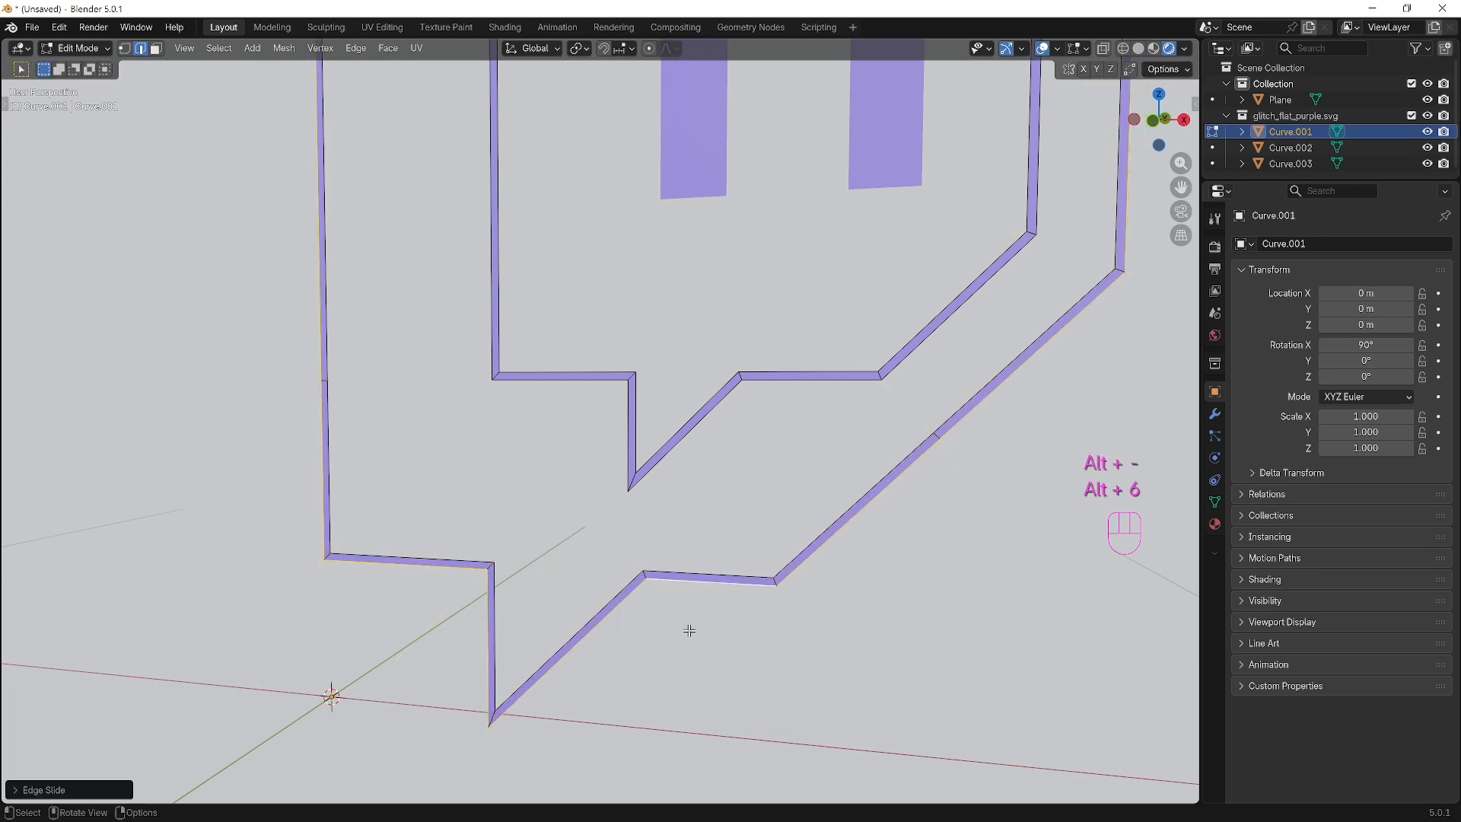
Add a single centred loop cut running lengthwise around the outer border.
mouse_move(690, 631)
middle_down()
mouse_move(652, 626)
mouse_move(688, 622)
middle_up()
scroll(687, 618, down, 3)
middle_drag(645, 492, 690, 523)
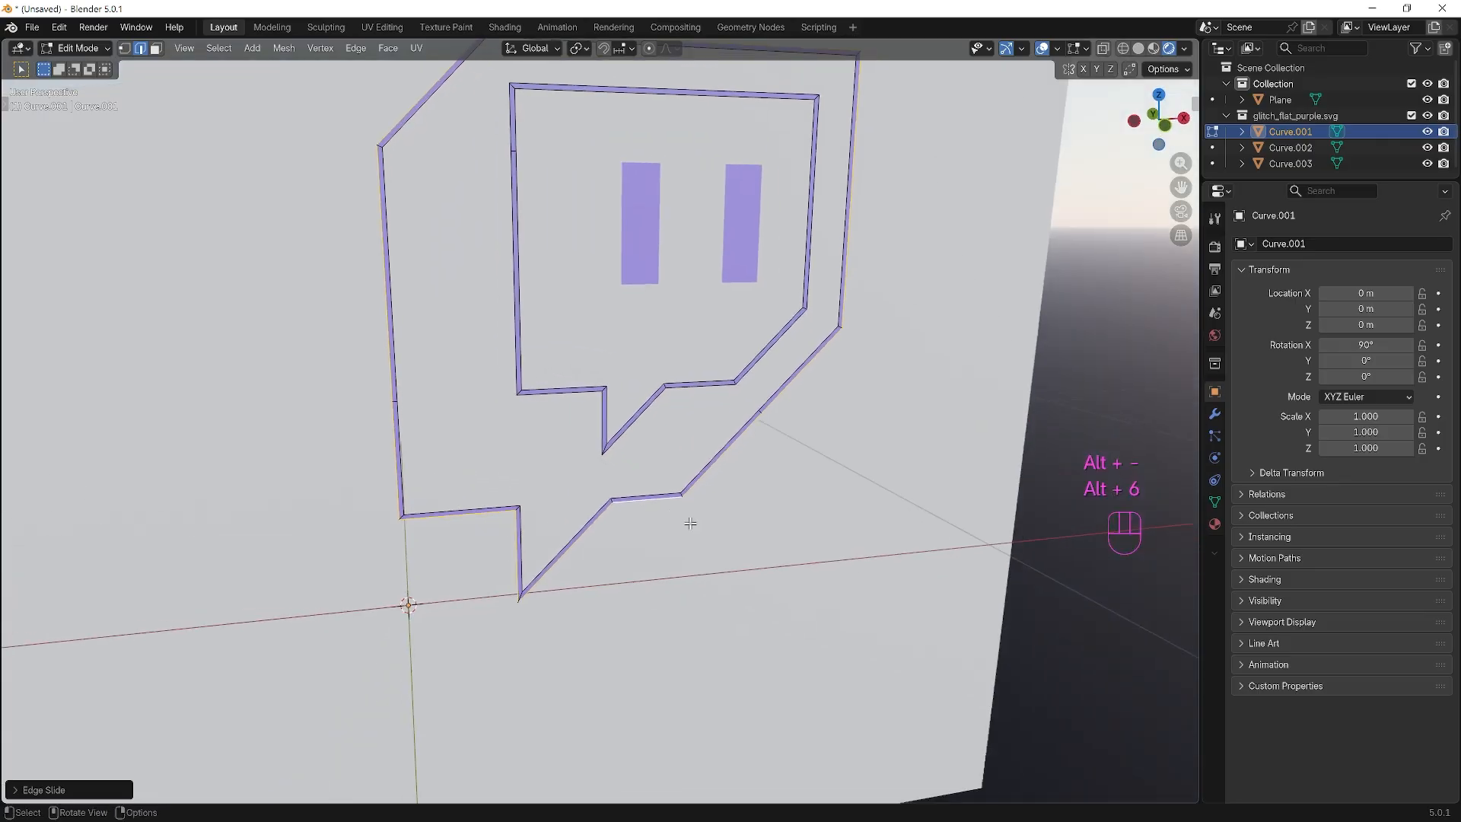
scroll(384, 379, up, 3)
shift+middle_drag(385, 378, 541, 434)
scroll(529, 439, up, 1)
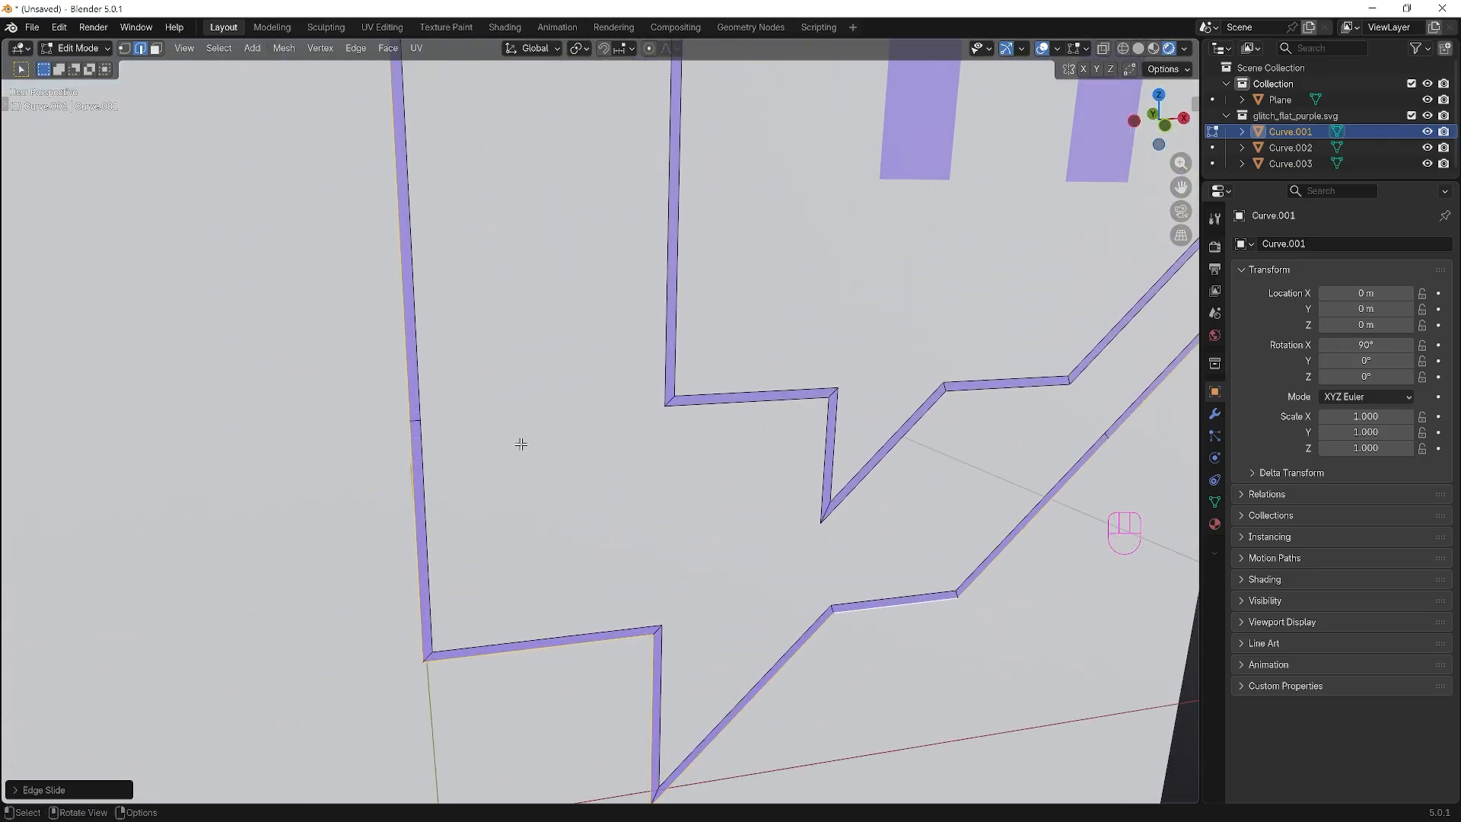
click(414, 420)
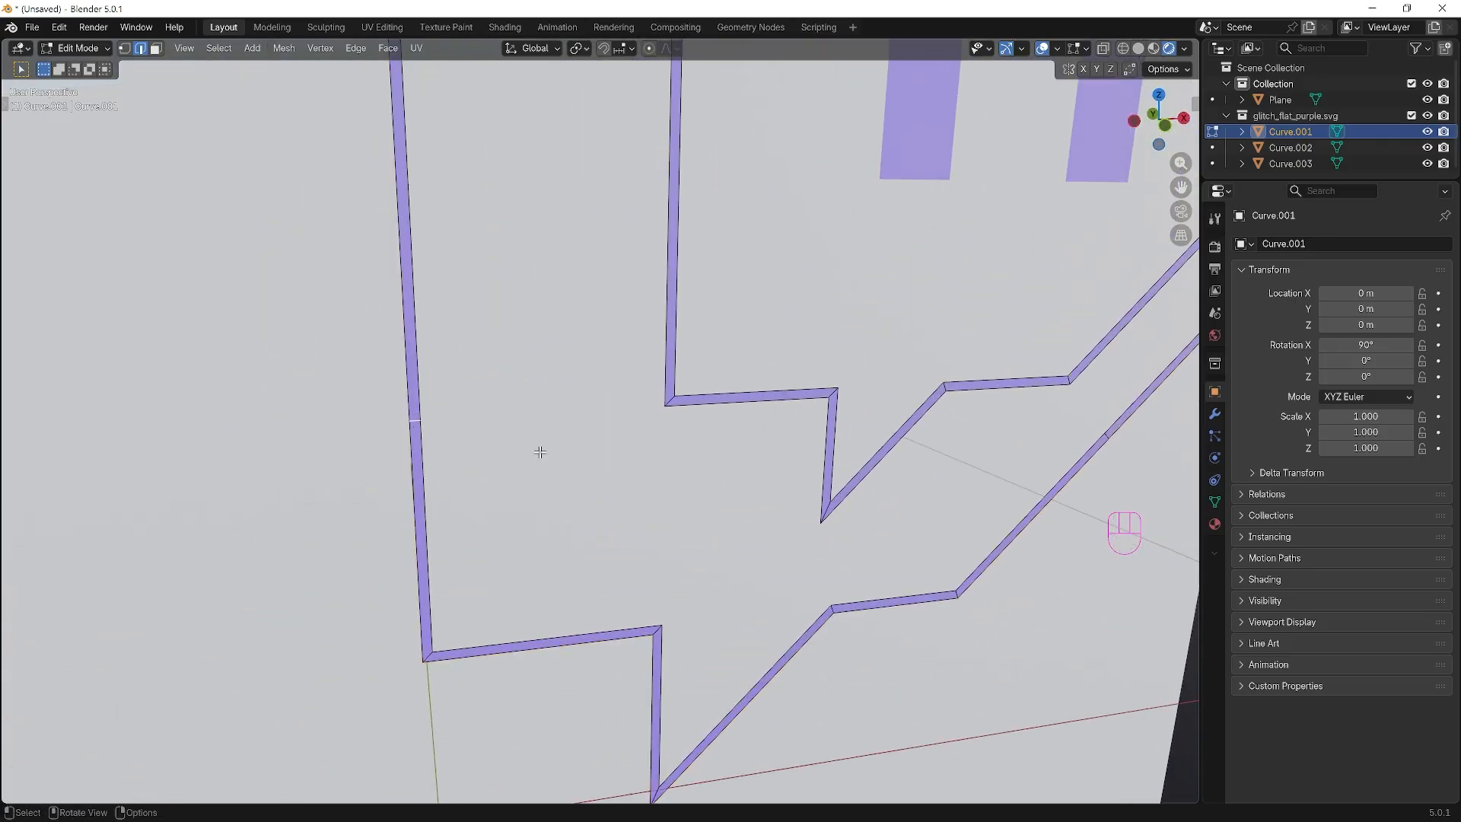
middle_drag(538, 451, 502, 451)
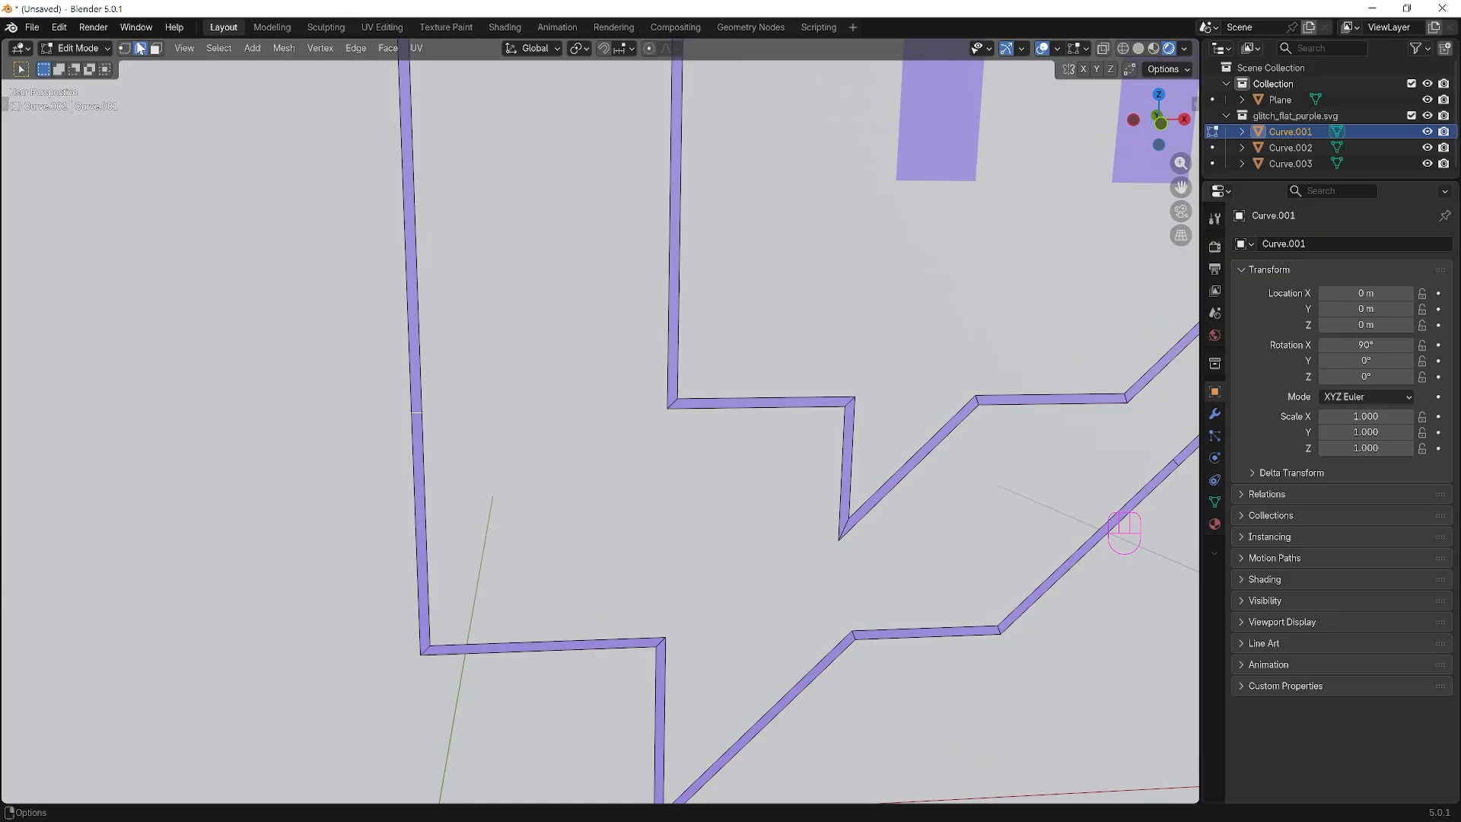
key(ctrl+r)
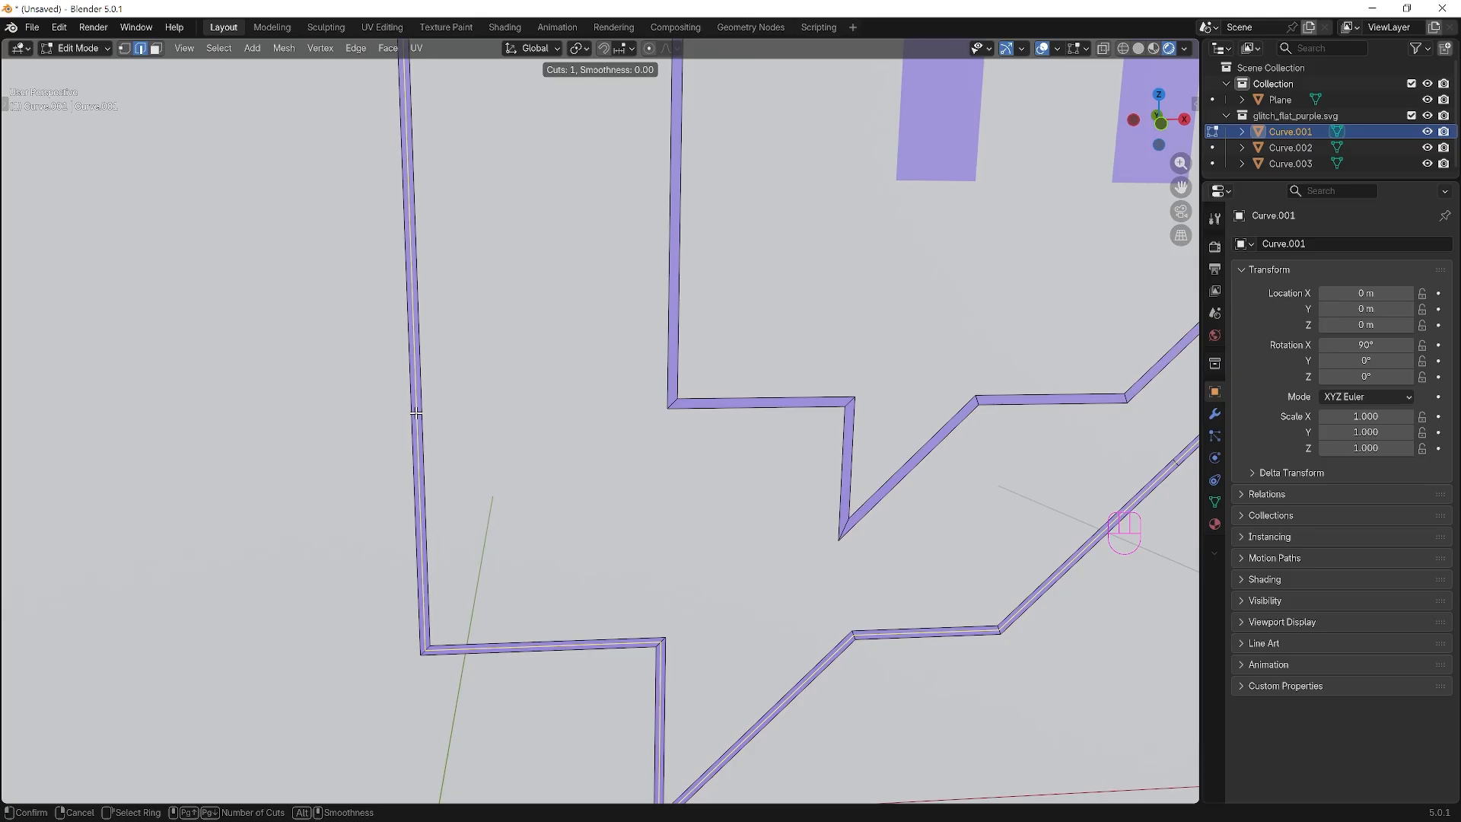
click(416, 411)
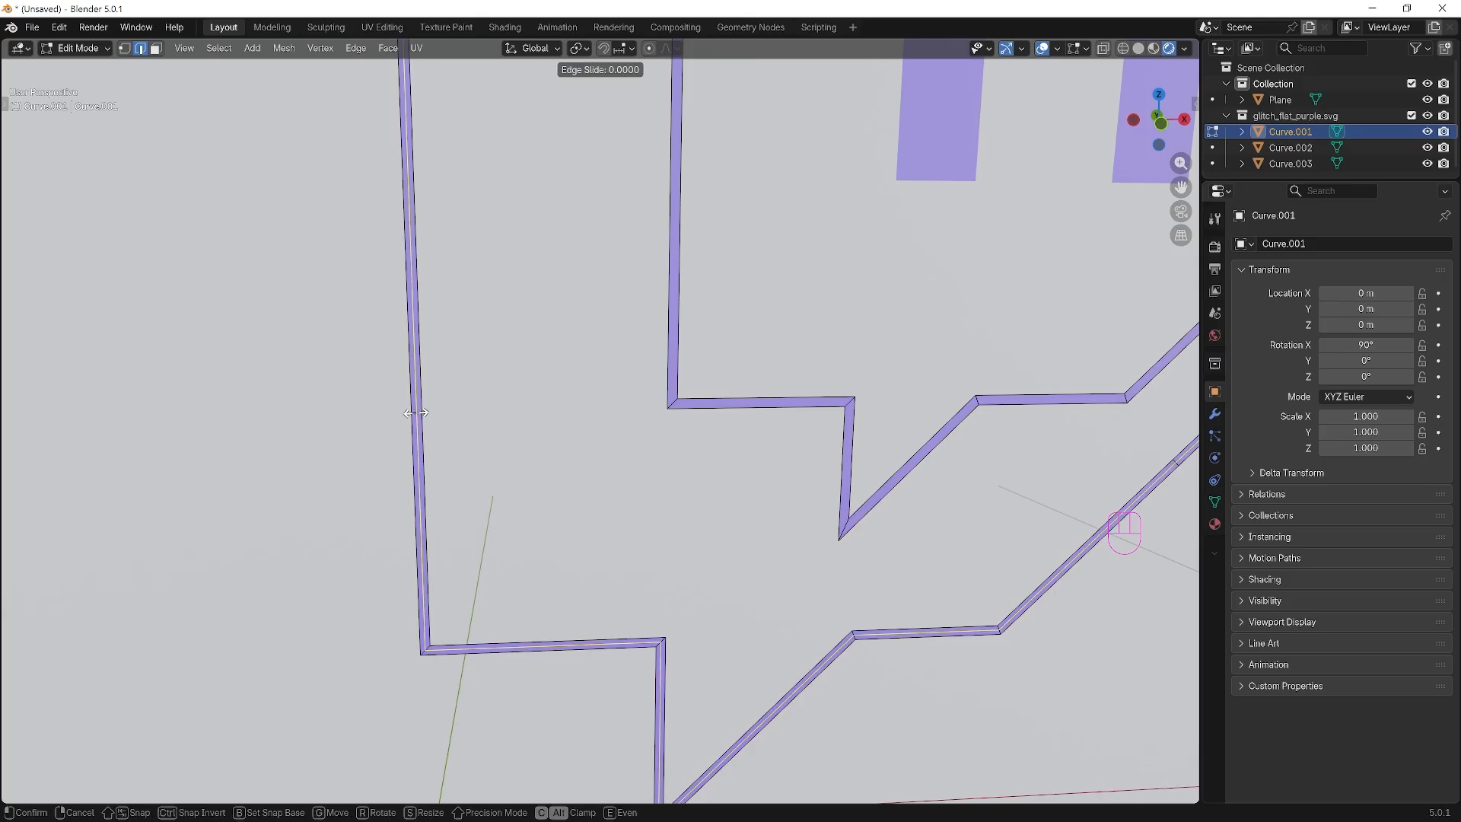
click(415, 412)
Mark the outer border's new centre loop as a seam.
middle_drag(581, 446, 556, 433)
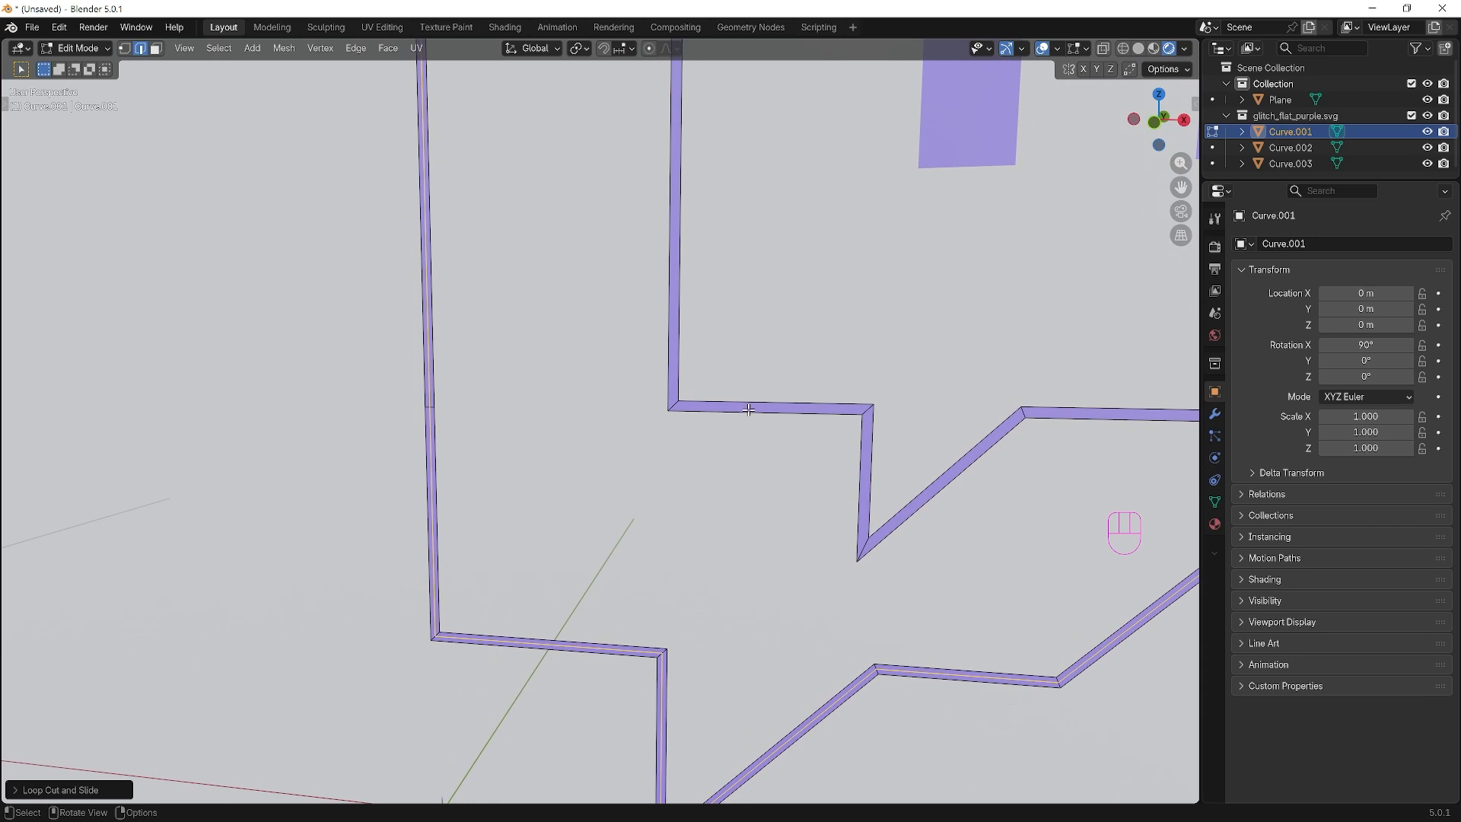
right_click(429, 397)
click(409, 604)
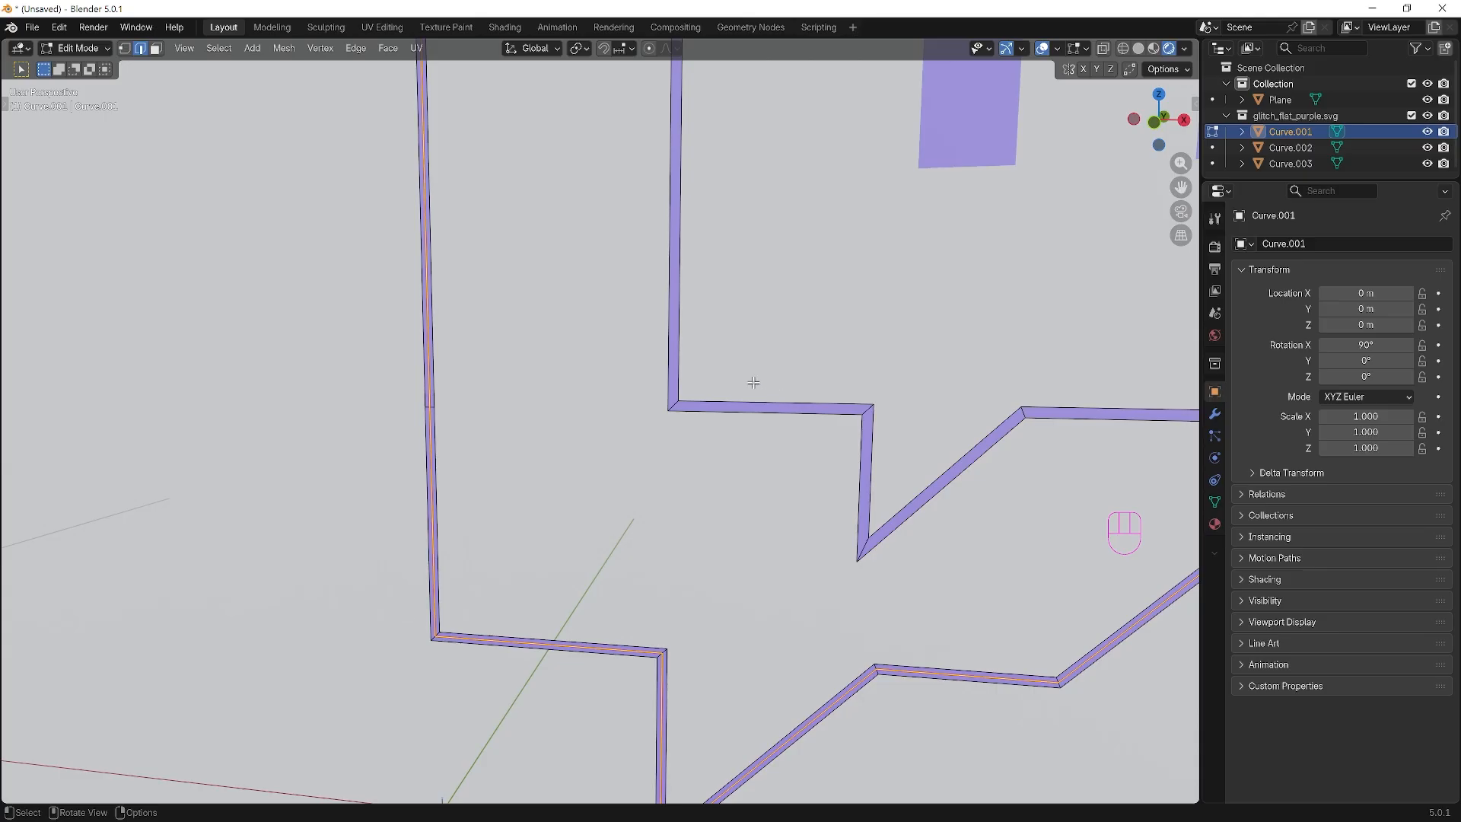
Add a single centred loop cut around the inner border and mark the new loop as a seam.
click(673, 402)
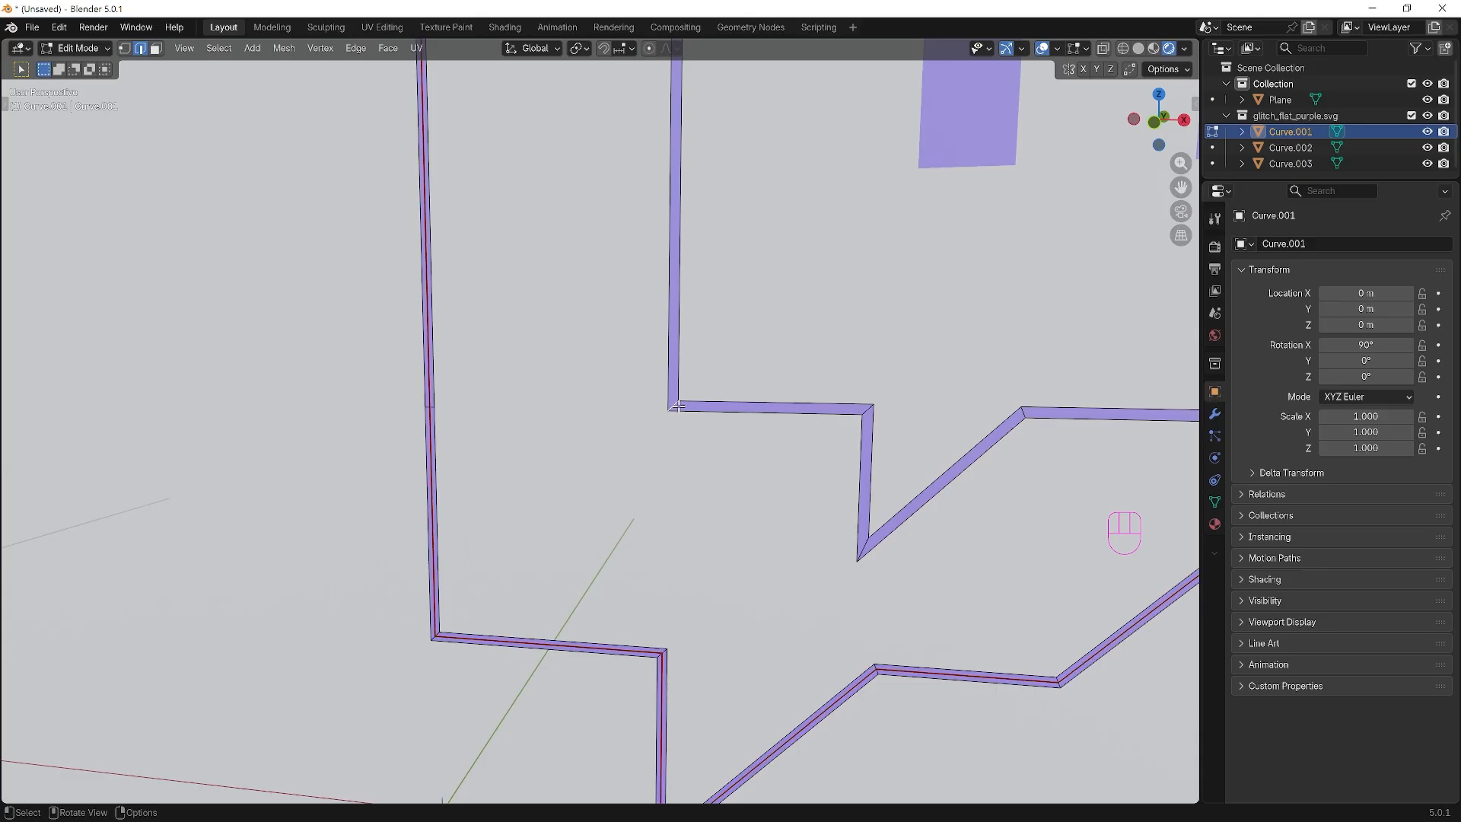
key(ctrl+r)
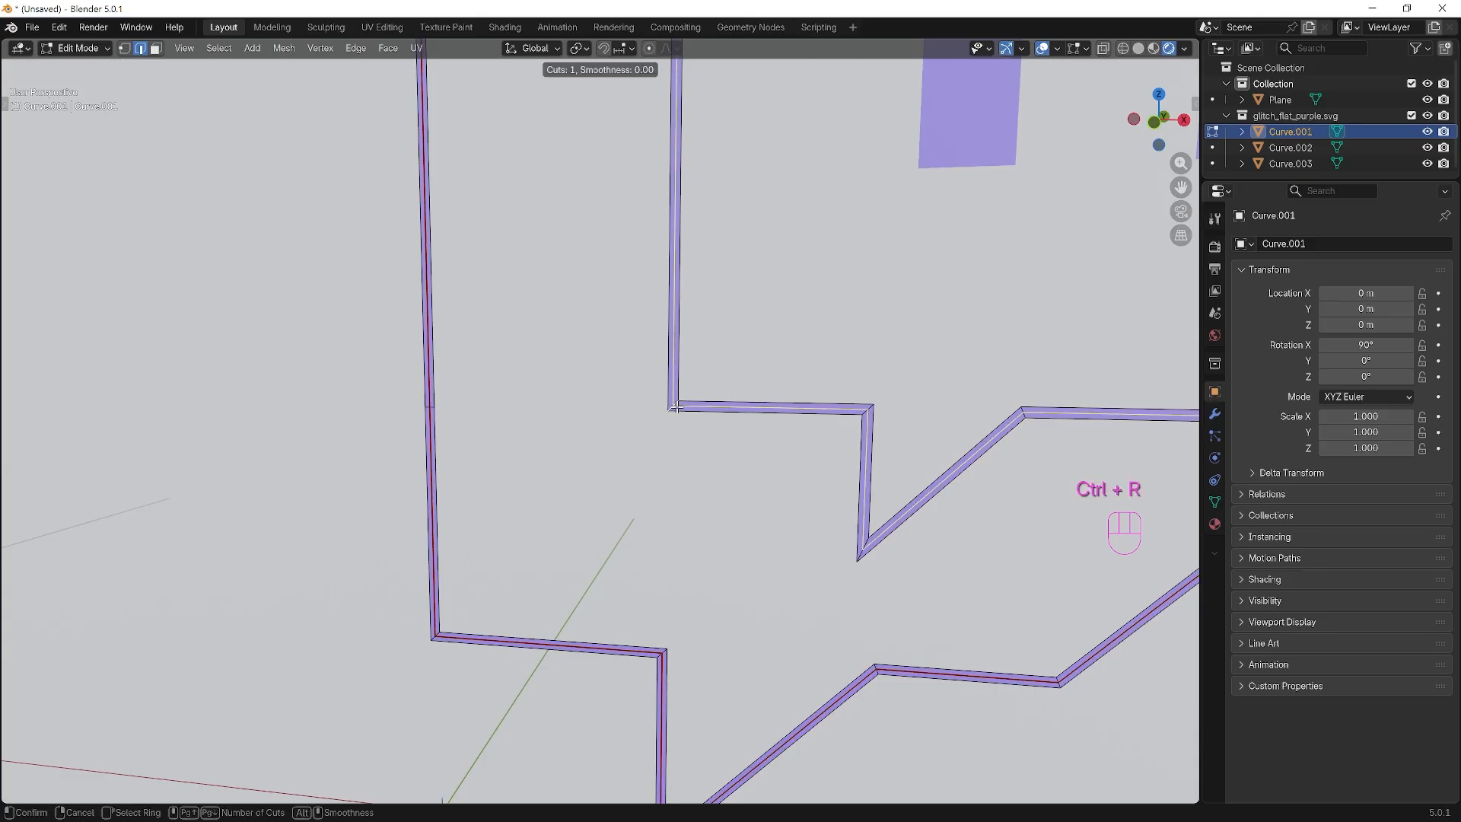
click(741, 415)
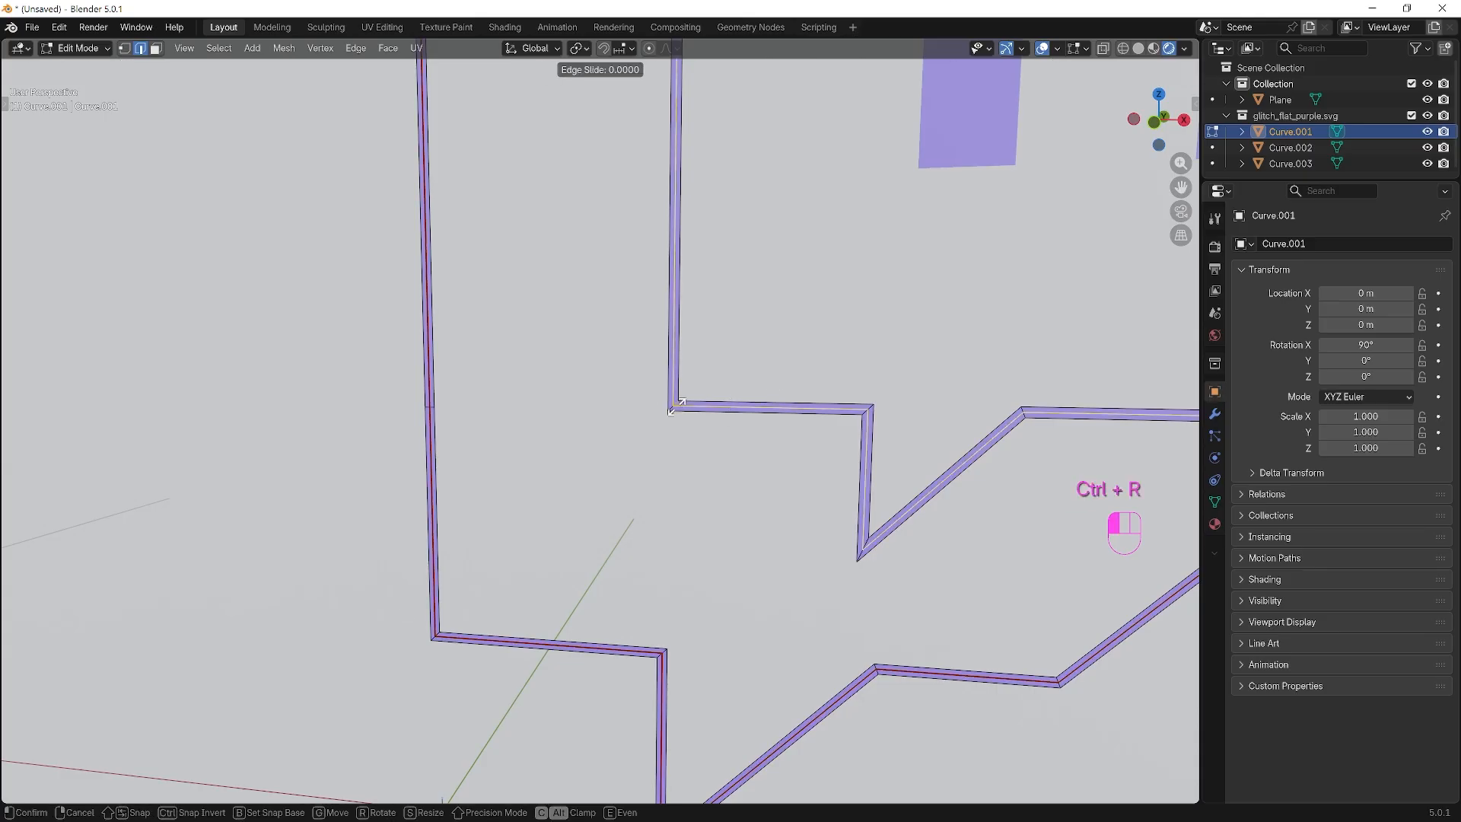
right_click(764, 414)
click(755, 415)
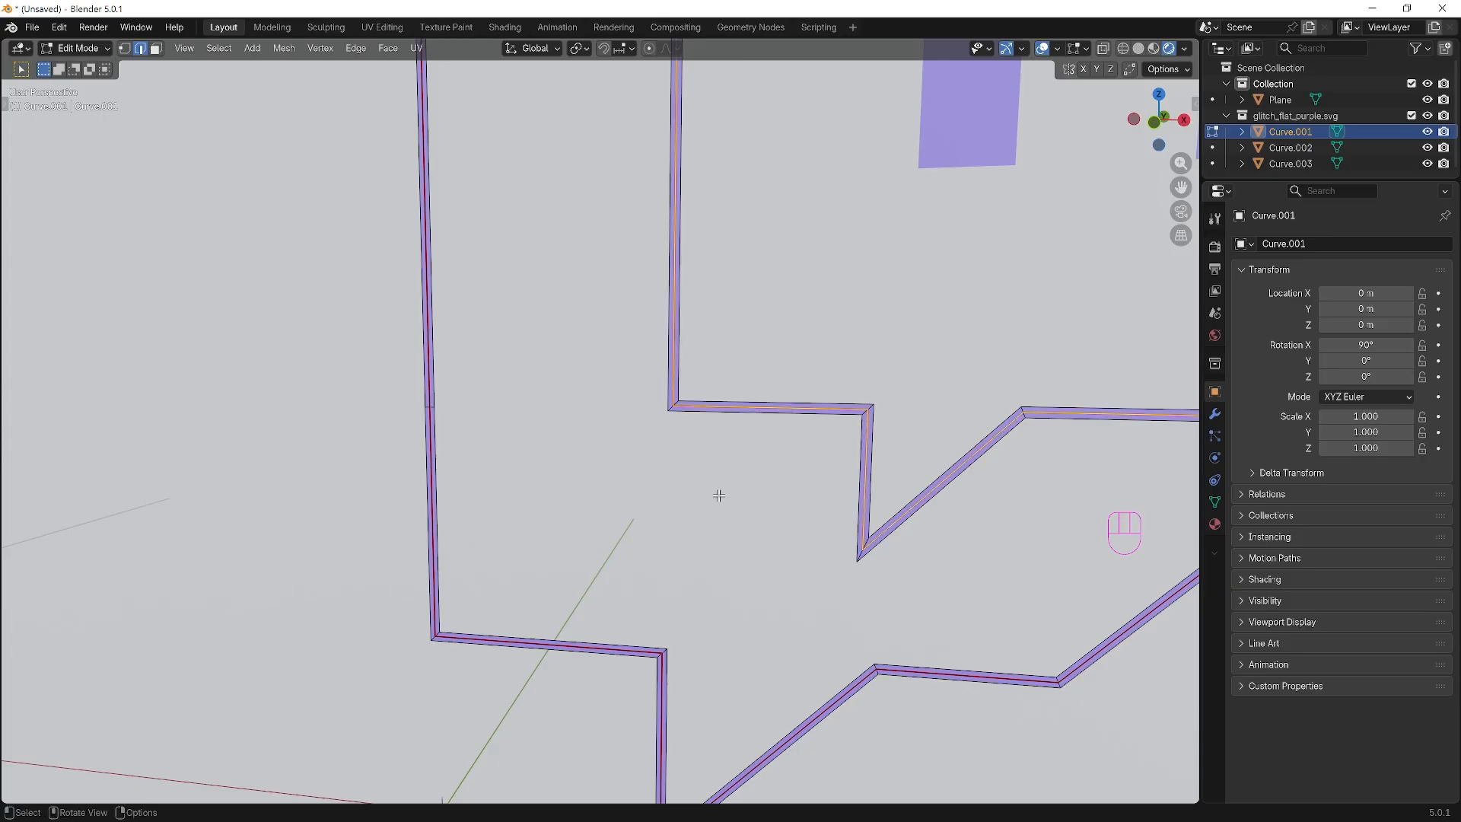
In vertex select mode, connect the inner outline's lower-left corner to the facing vertex on the outer outline's left side with an edge.
scroll(717, 495, down, 2)
scroll(710, 500, down, 6)
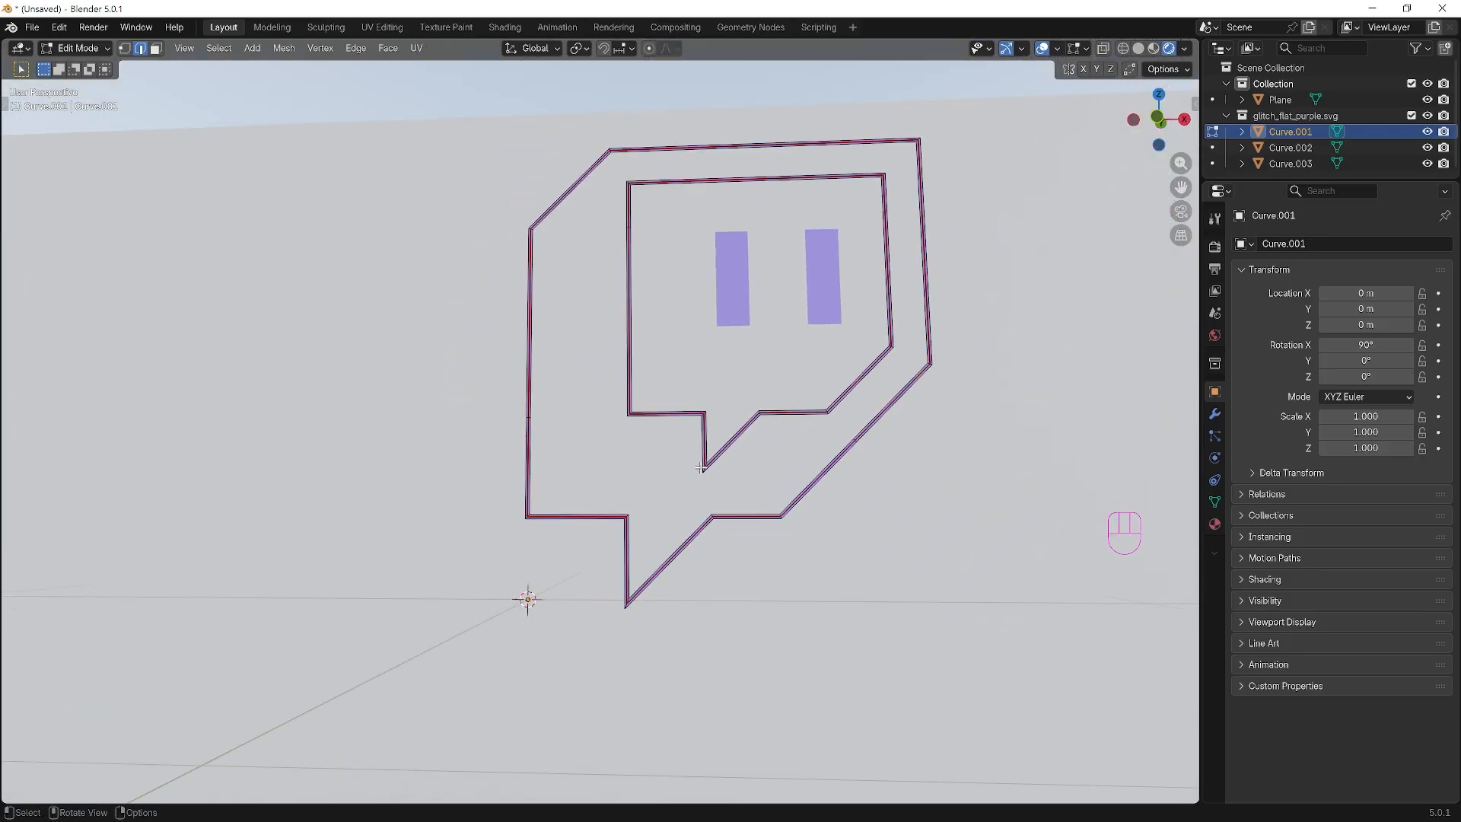
middle_drag(705, 456, 681, 476)
scroll(674, 472, up, 4)
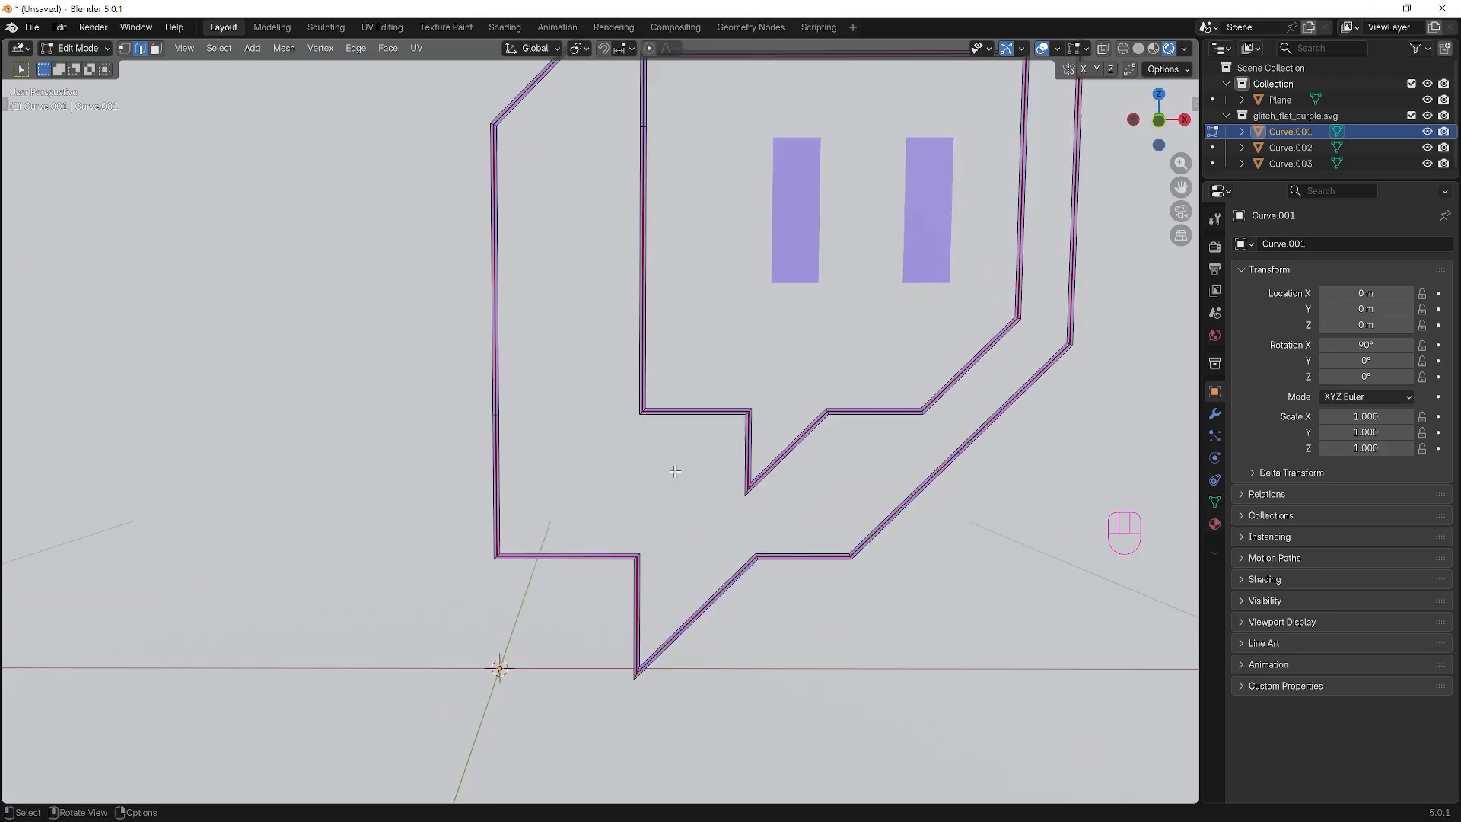
key(1)
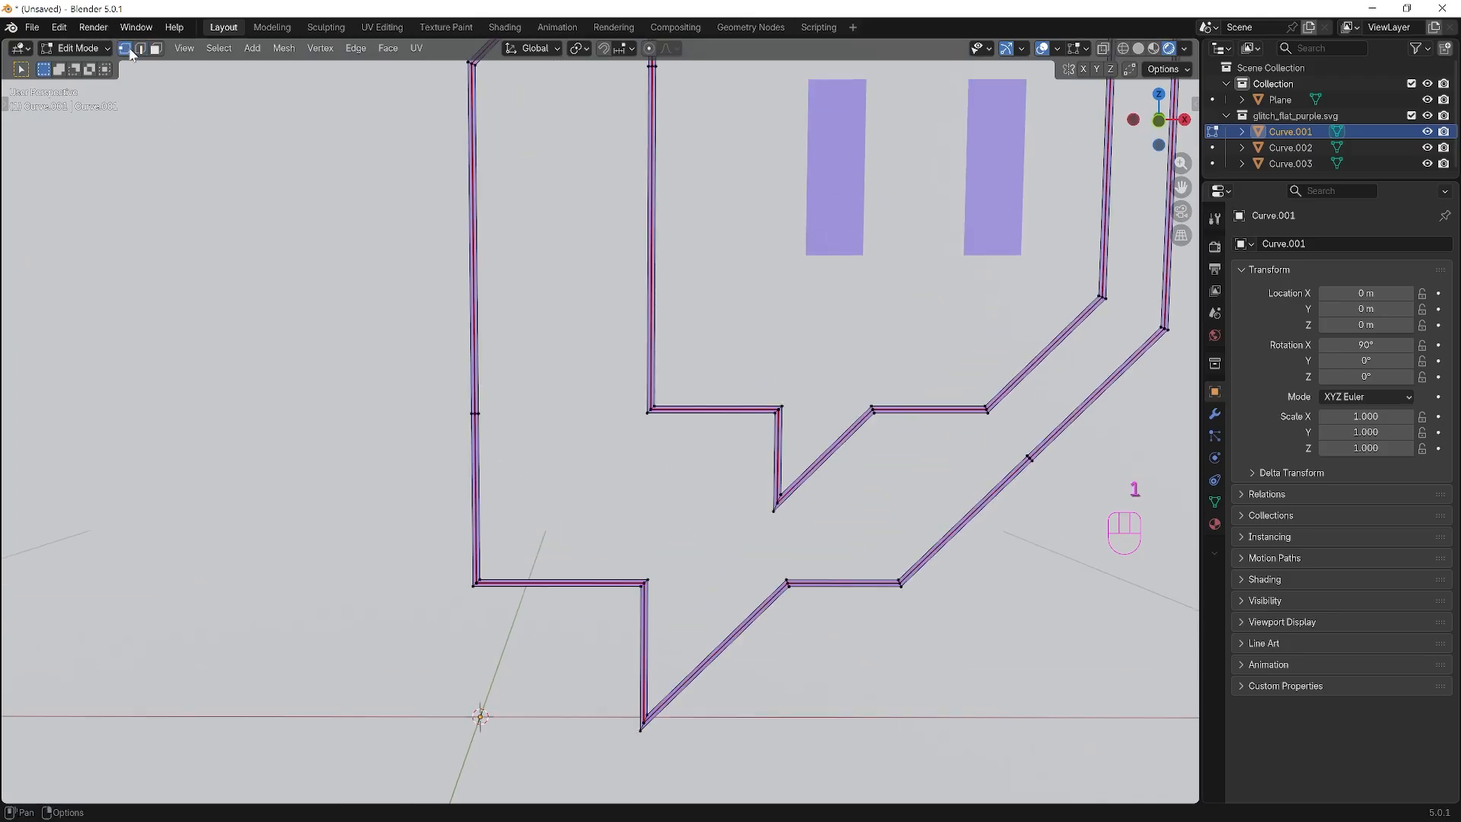
scroll(874, 572, up, 1)
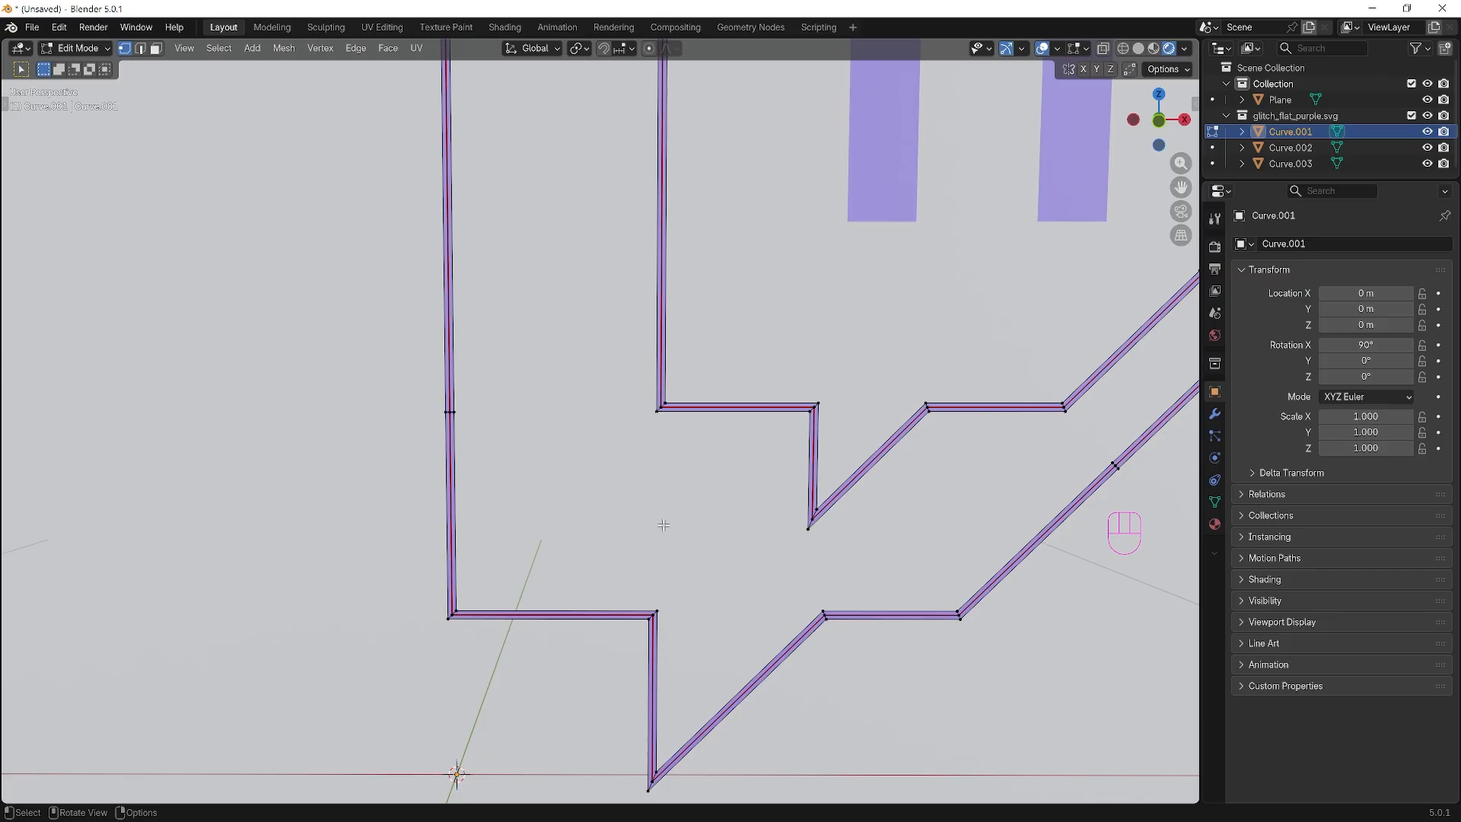
scroll(657, 416, down, 2)
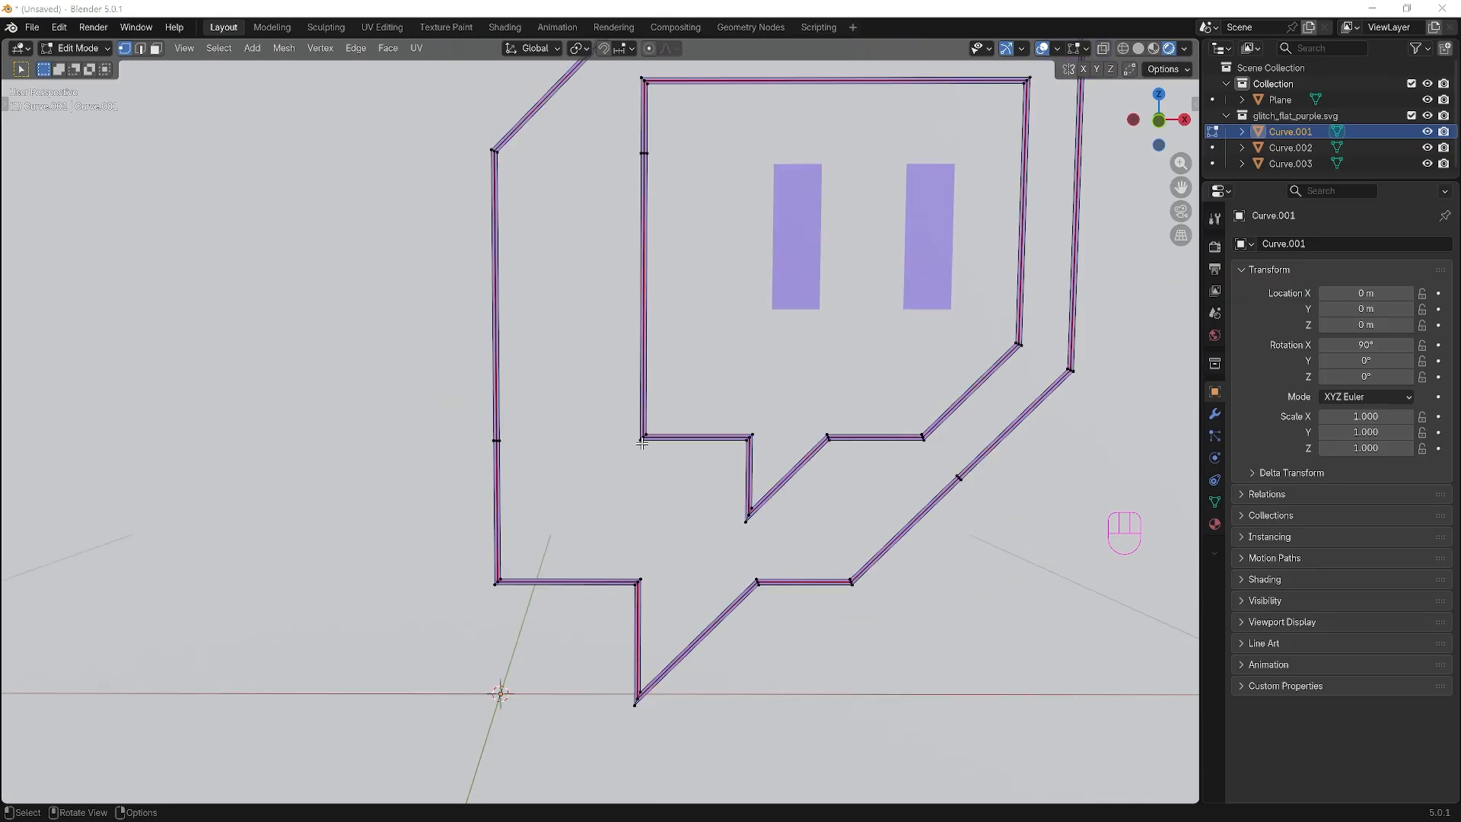
click(642, 442)
shift+click(502, 441)
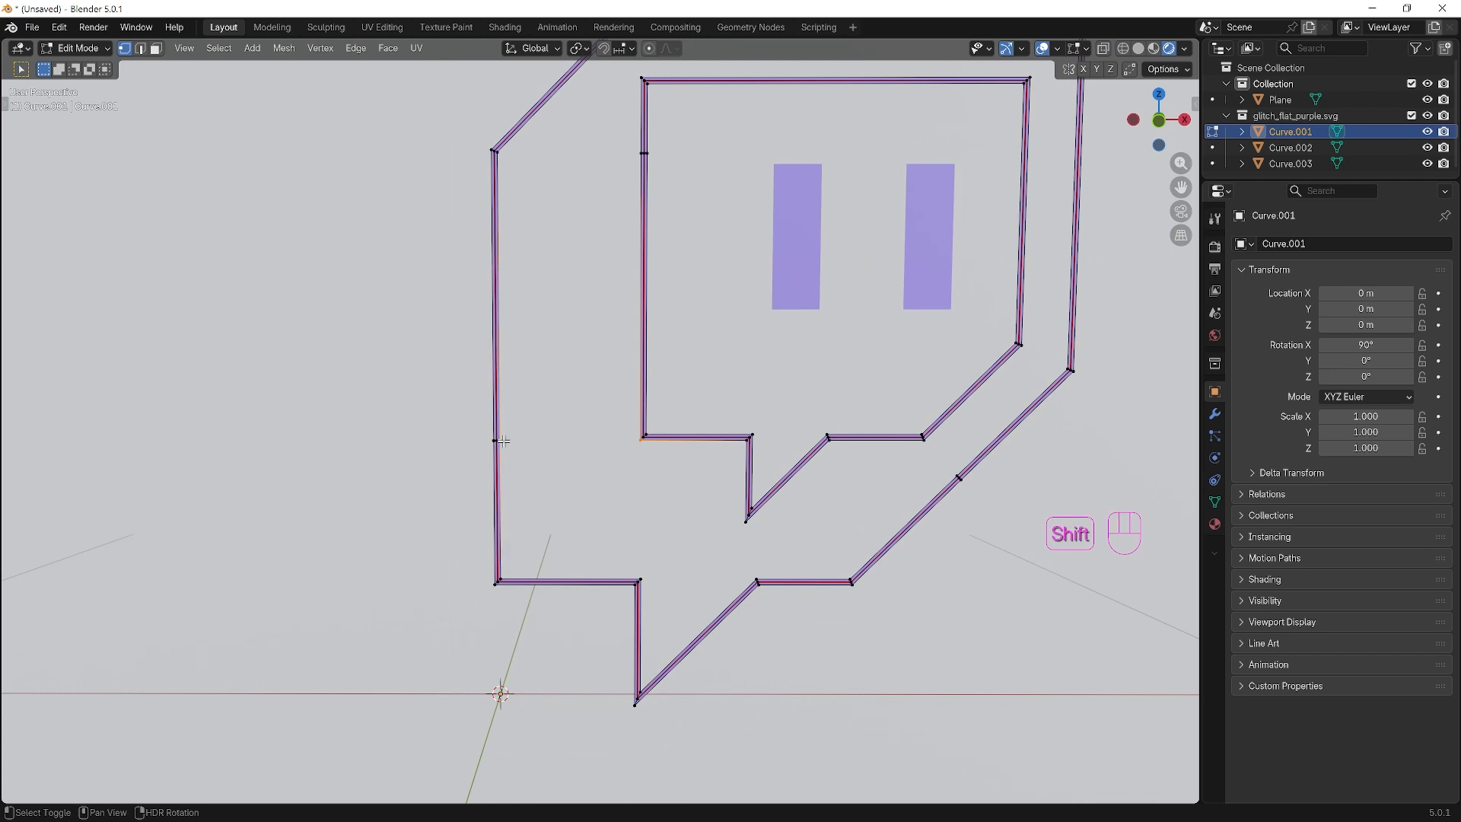
key(f)
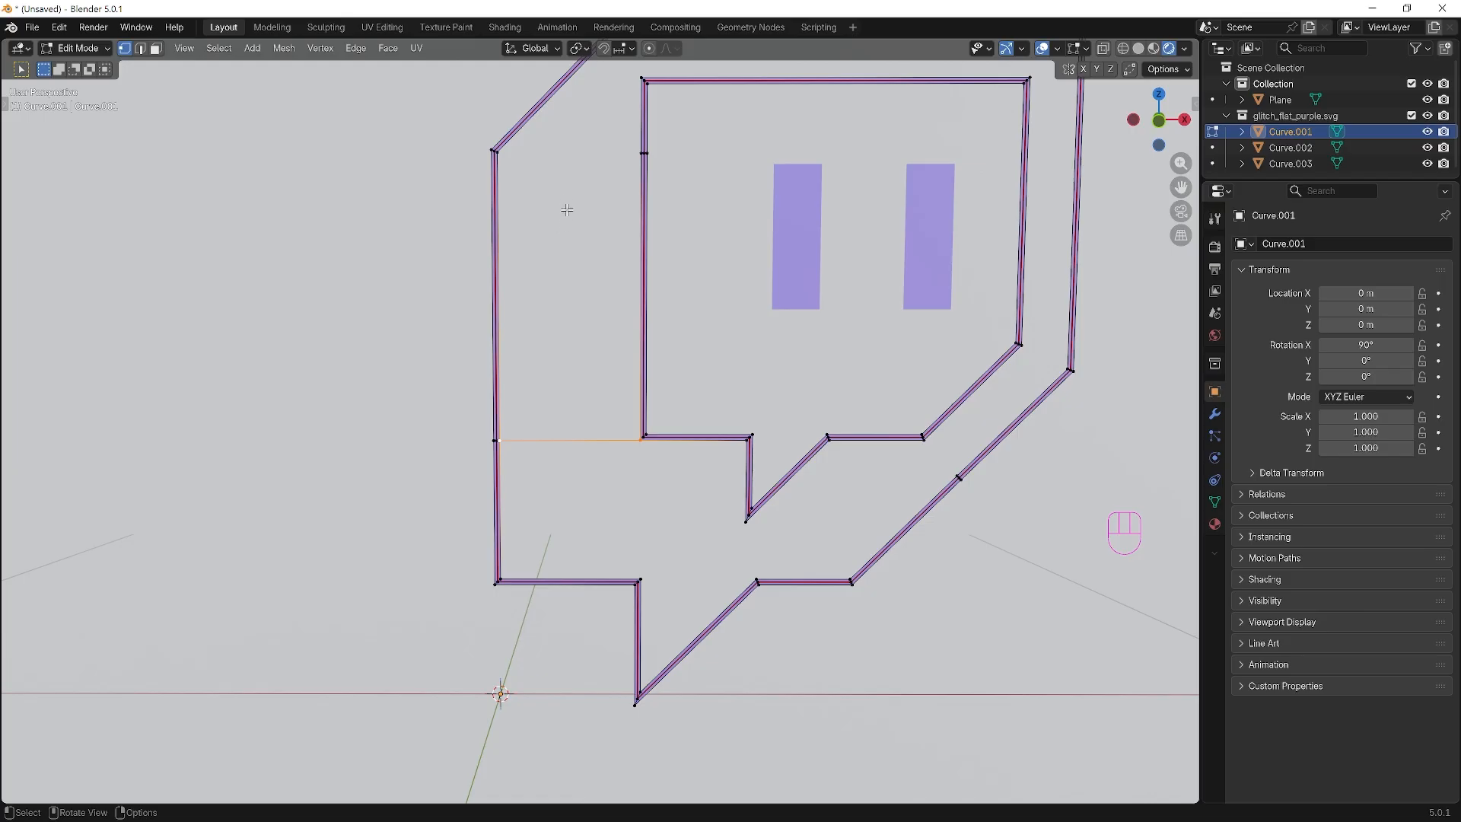
Fill the gap between the borders with successive faces, from the left column clockwise over the top and right side to the inner tail tip.
key(f)
scroll(582, 154, down, 1)
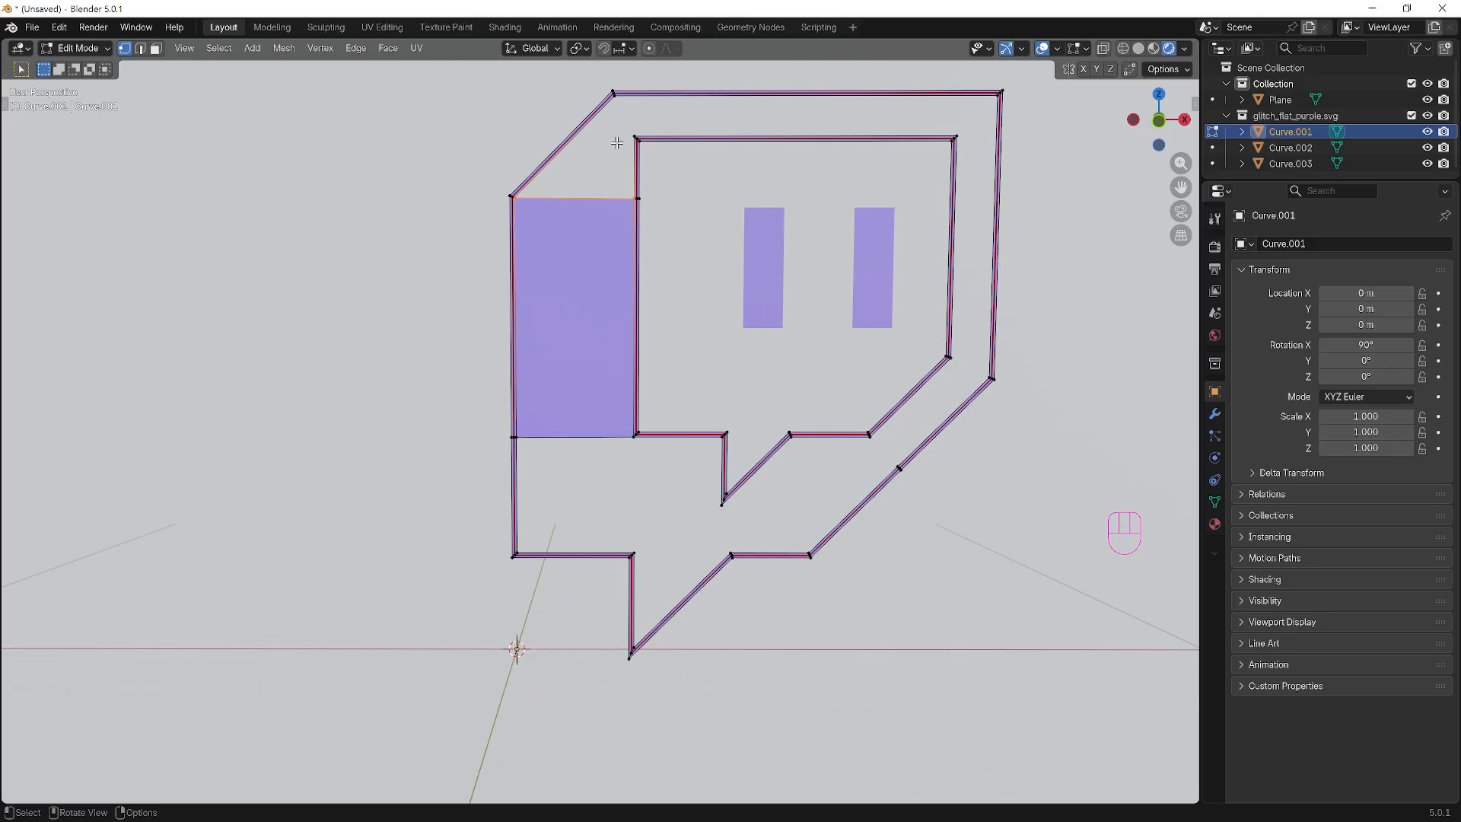
key(f)
key(f)
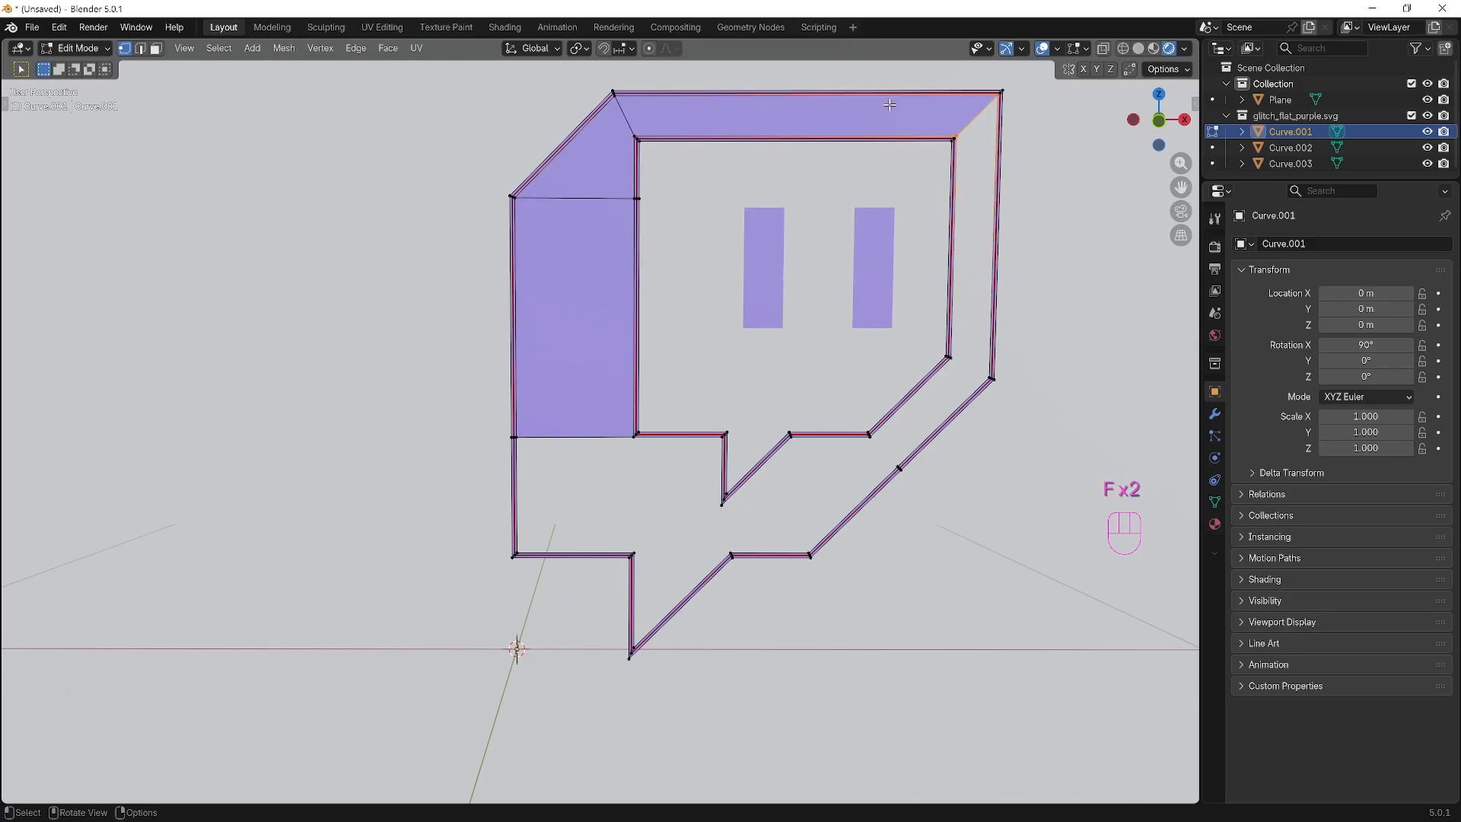
key(f)
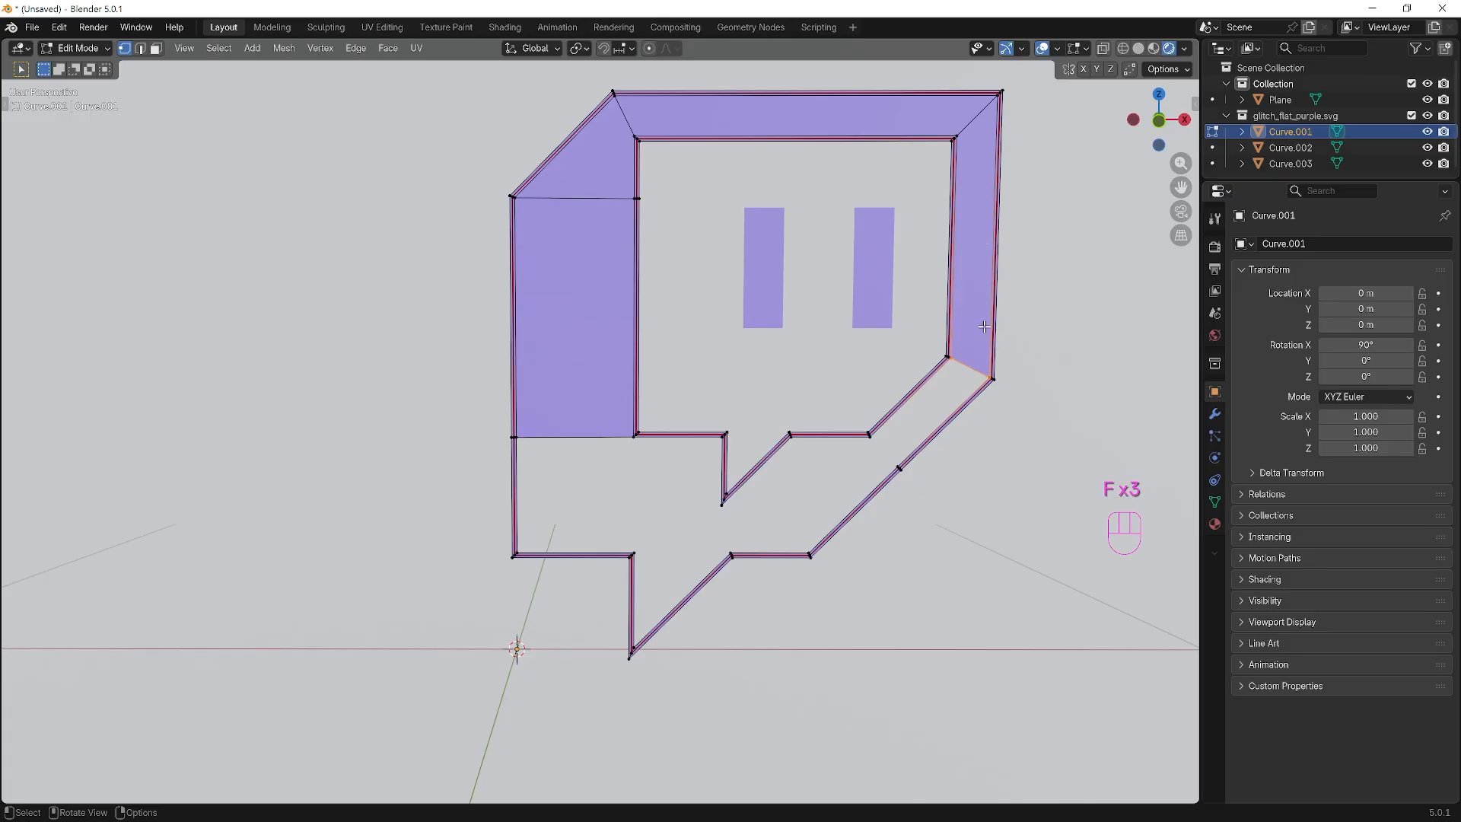
key(f)
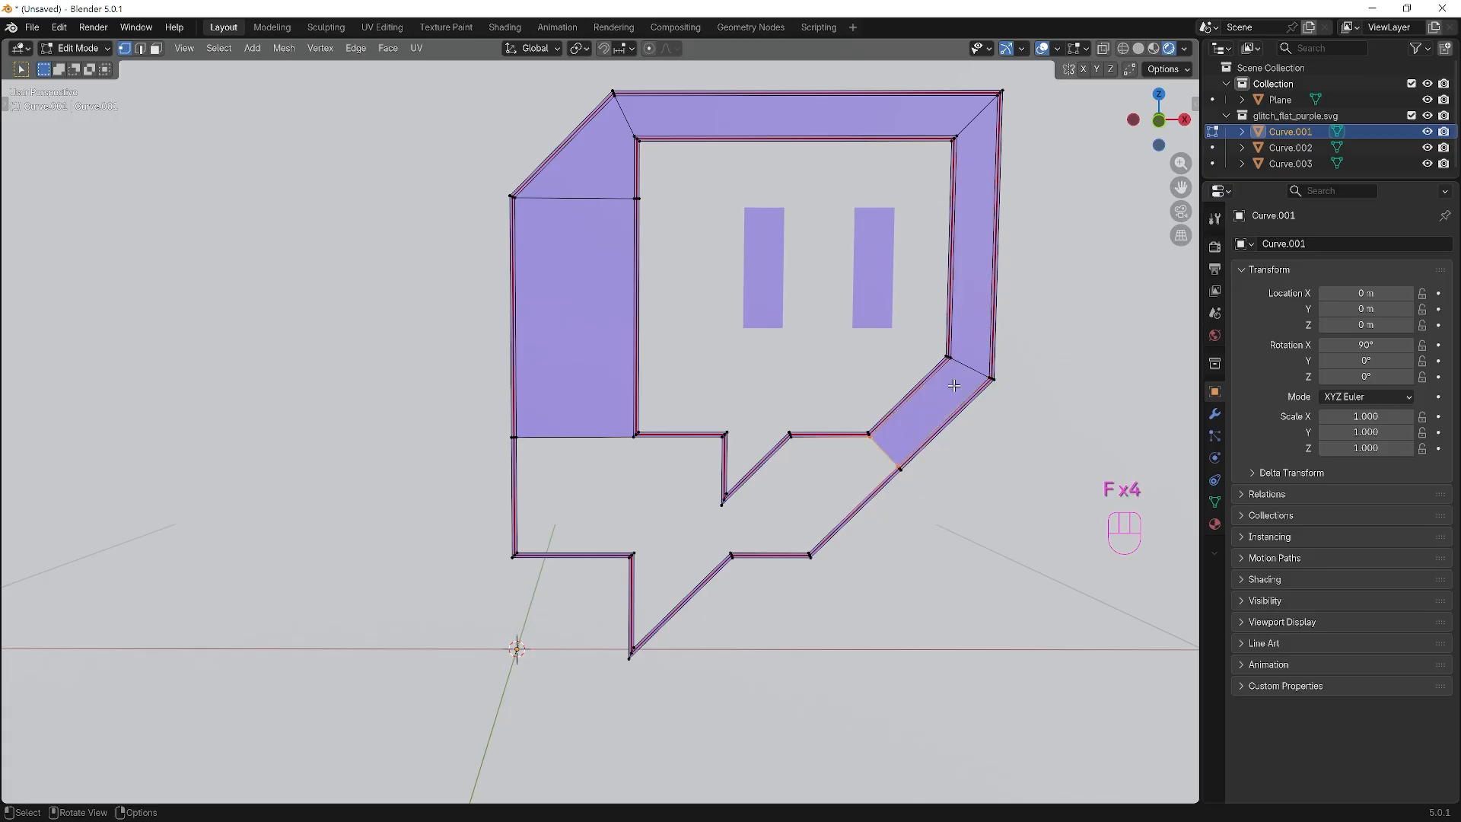
key(f)
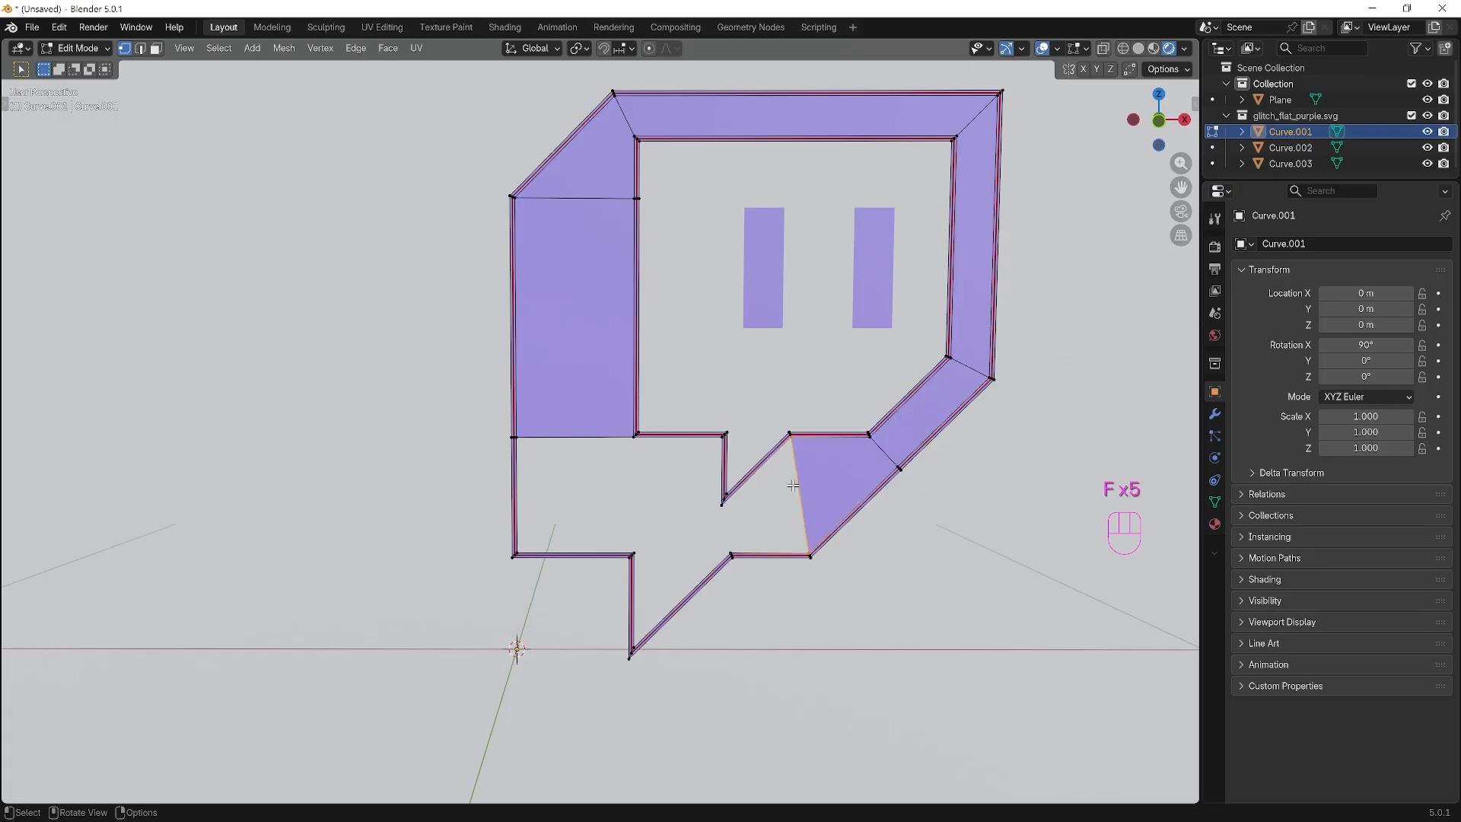
key(f)
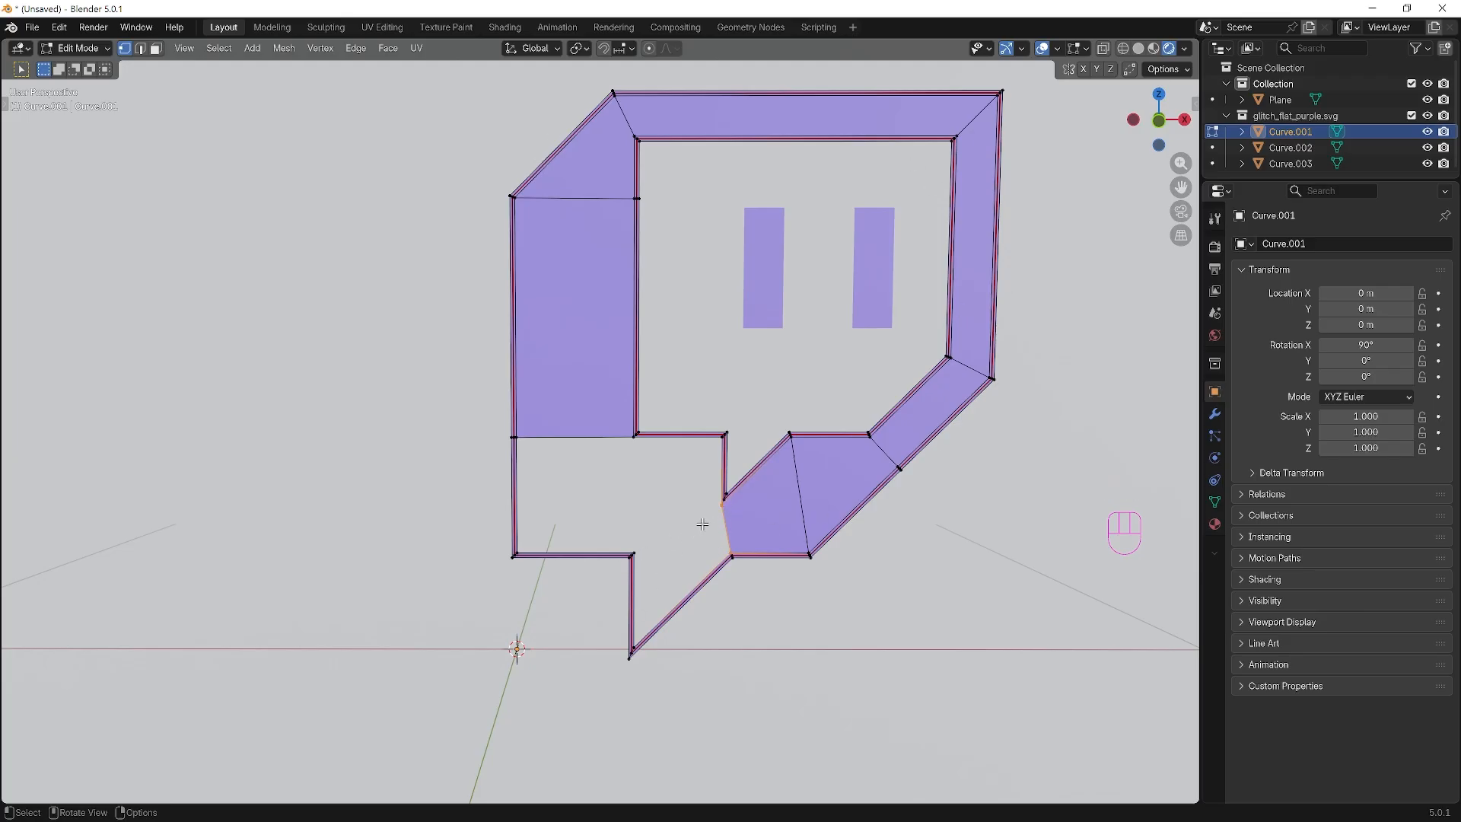
Fill the outer tail with a four-sided face between the inner tail tip and the outer tail's two corners and tip.
key(f)
key(ctrl+z)
shift+click(633, 553)
shift+click(633, 649)
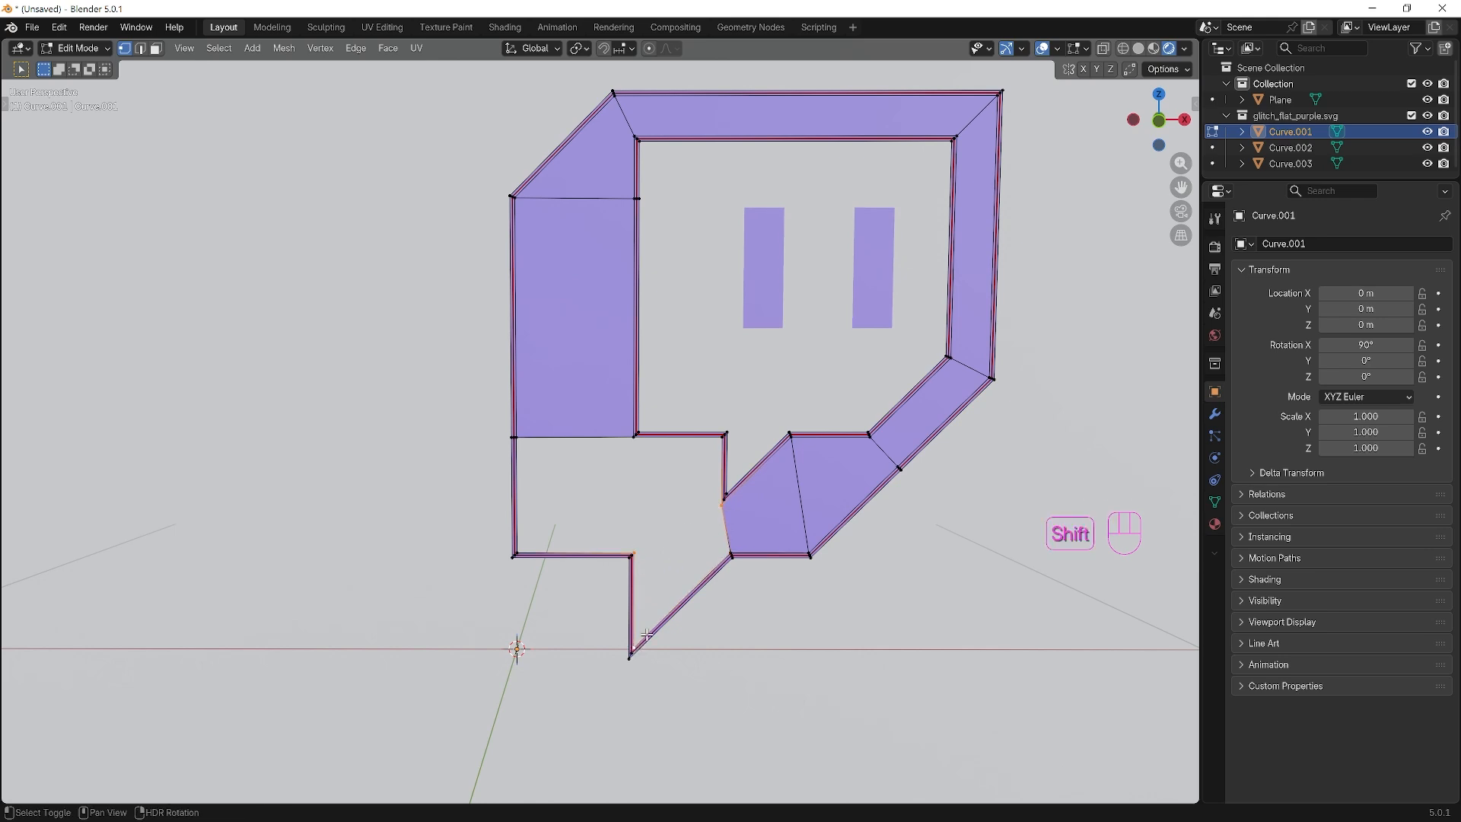
shift+click(732, 553)
scroll(694, 563, up, 1)
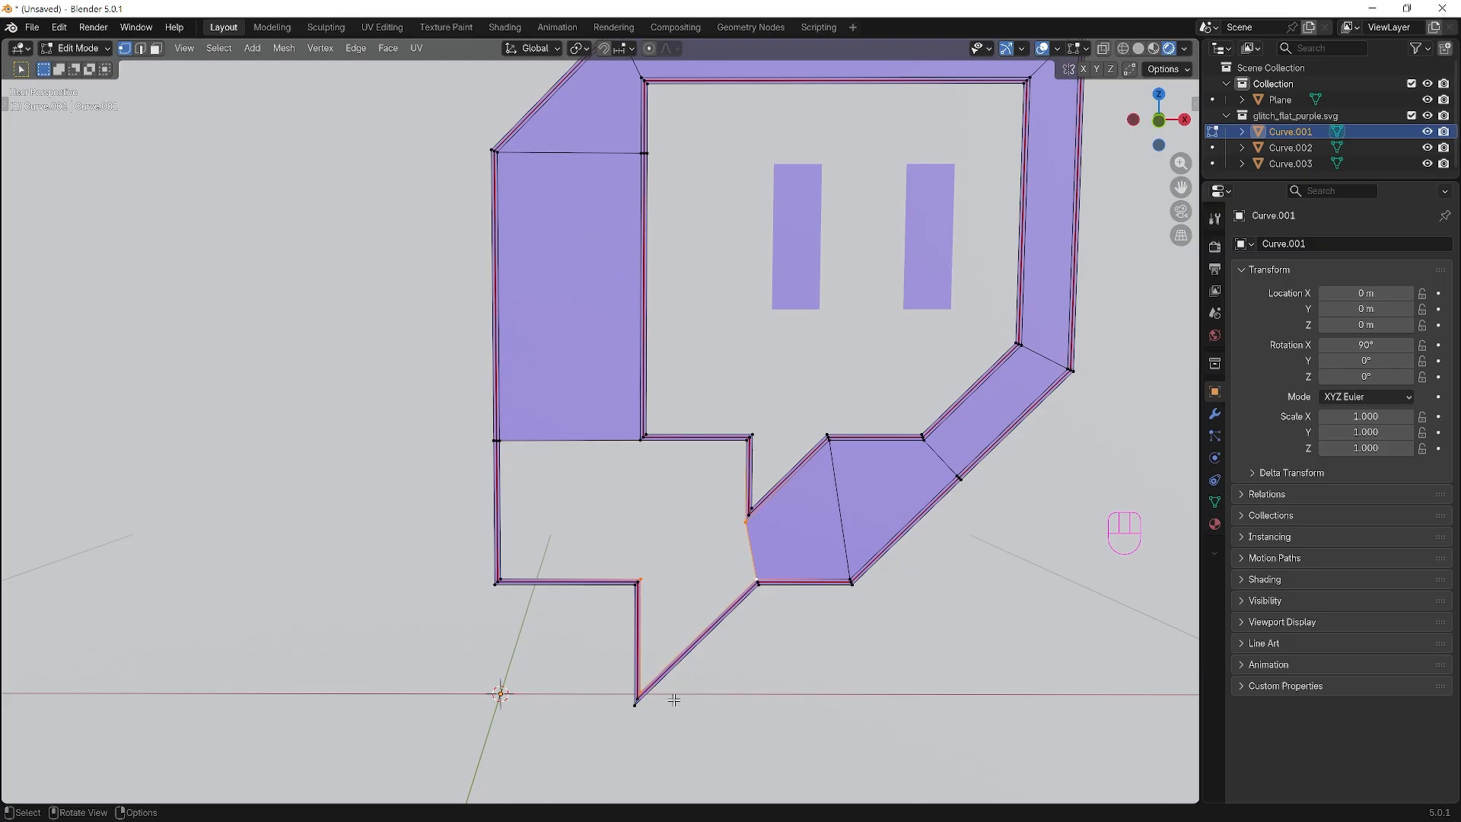
key(f)
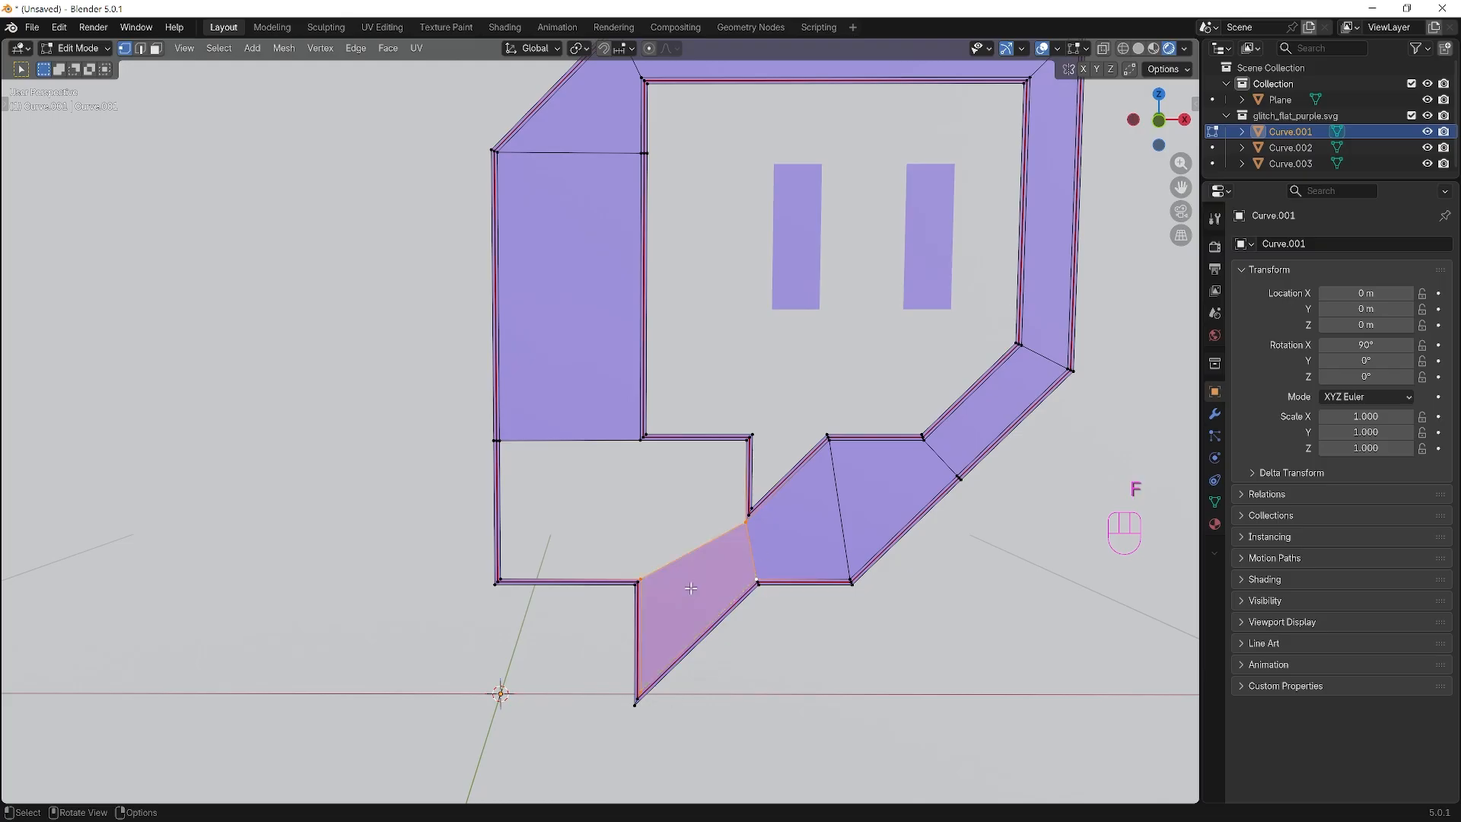
Fill the area beside the inner tail with a face joining the inner outline's lower-left corner, tail corner and tail tip to the outer tail's upper-left corner.
click(643, 576)
shift+click(645, 445)
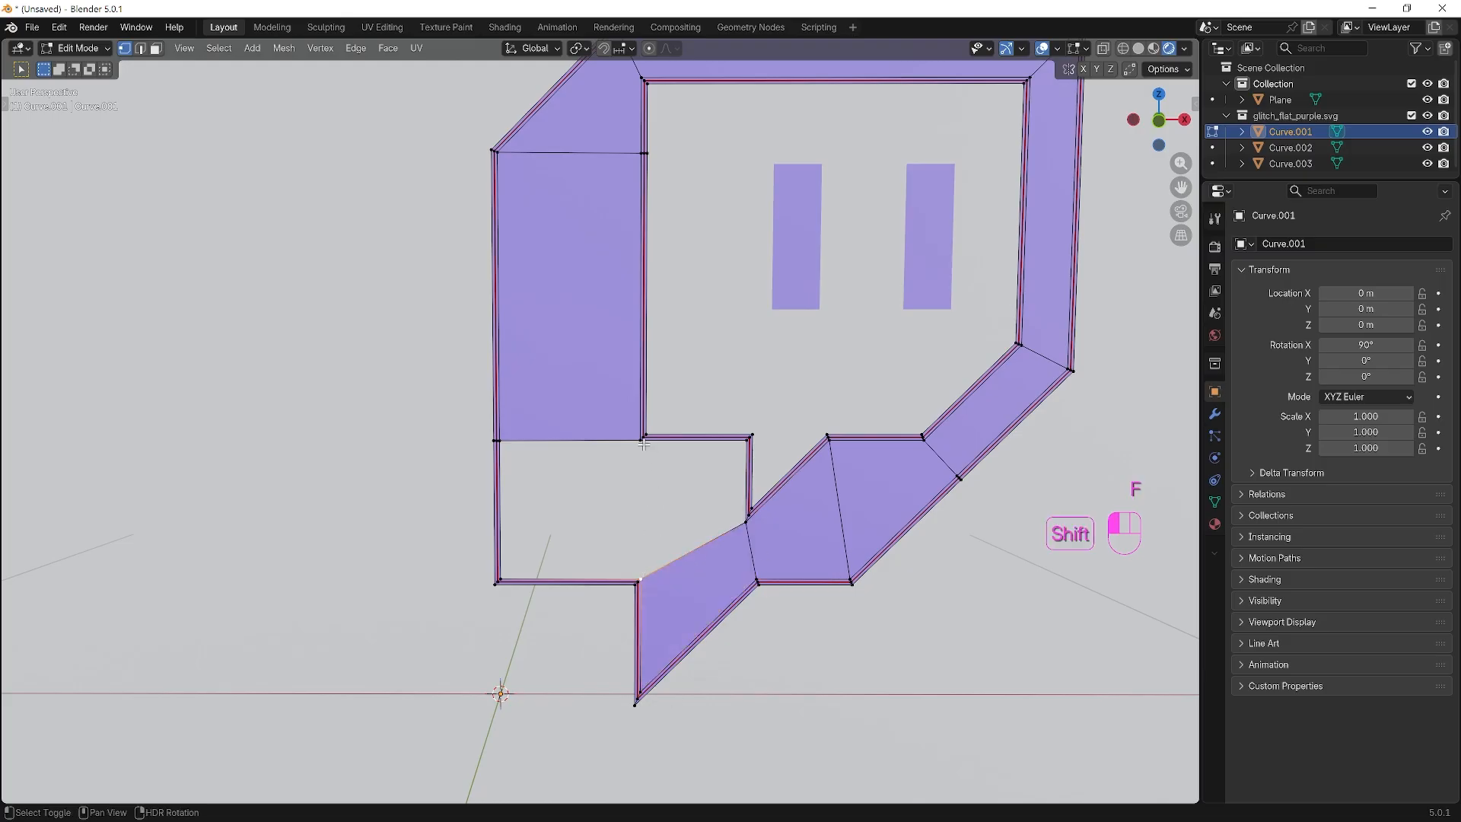
shift+click(750, 436)
shift+click(746, 522)
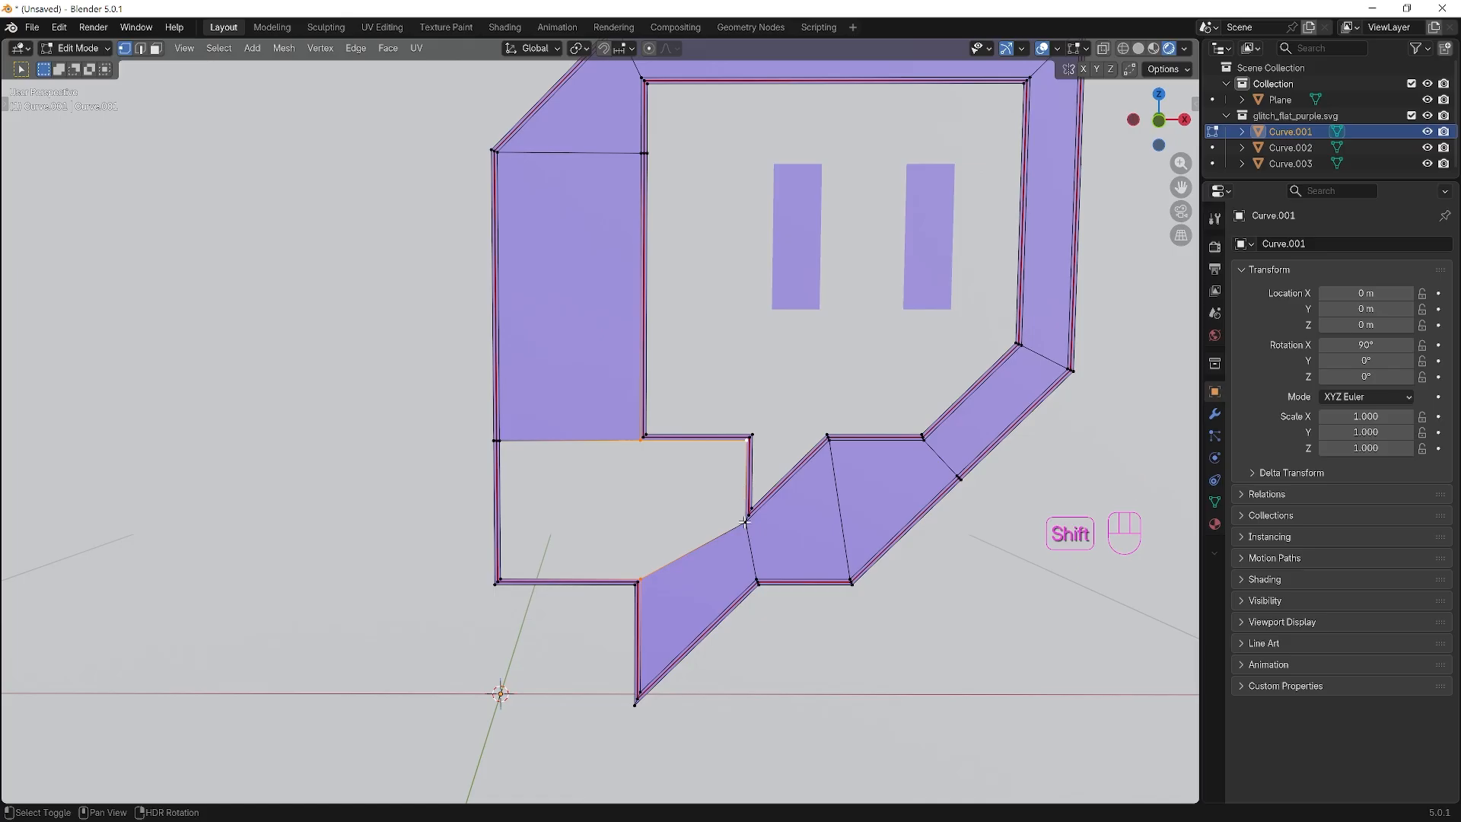
key(f)
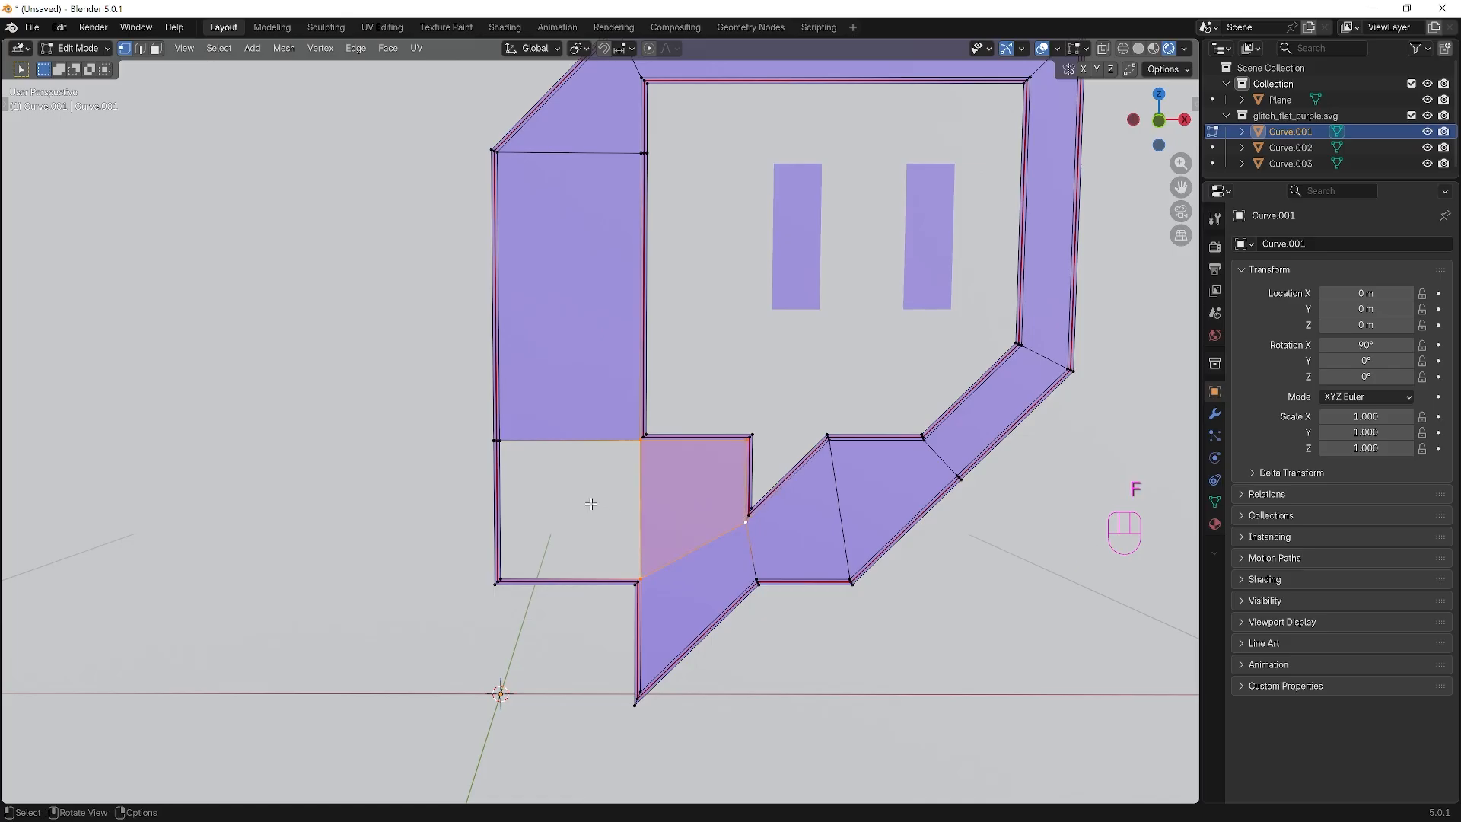
Fill the remaining square hole in the frame's lower-left corner with a face.
click(496, 441)
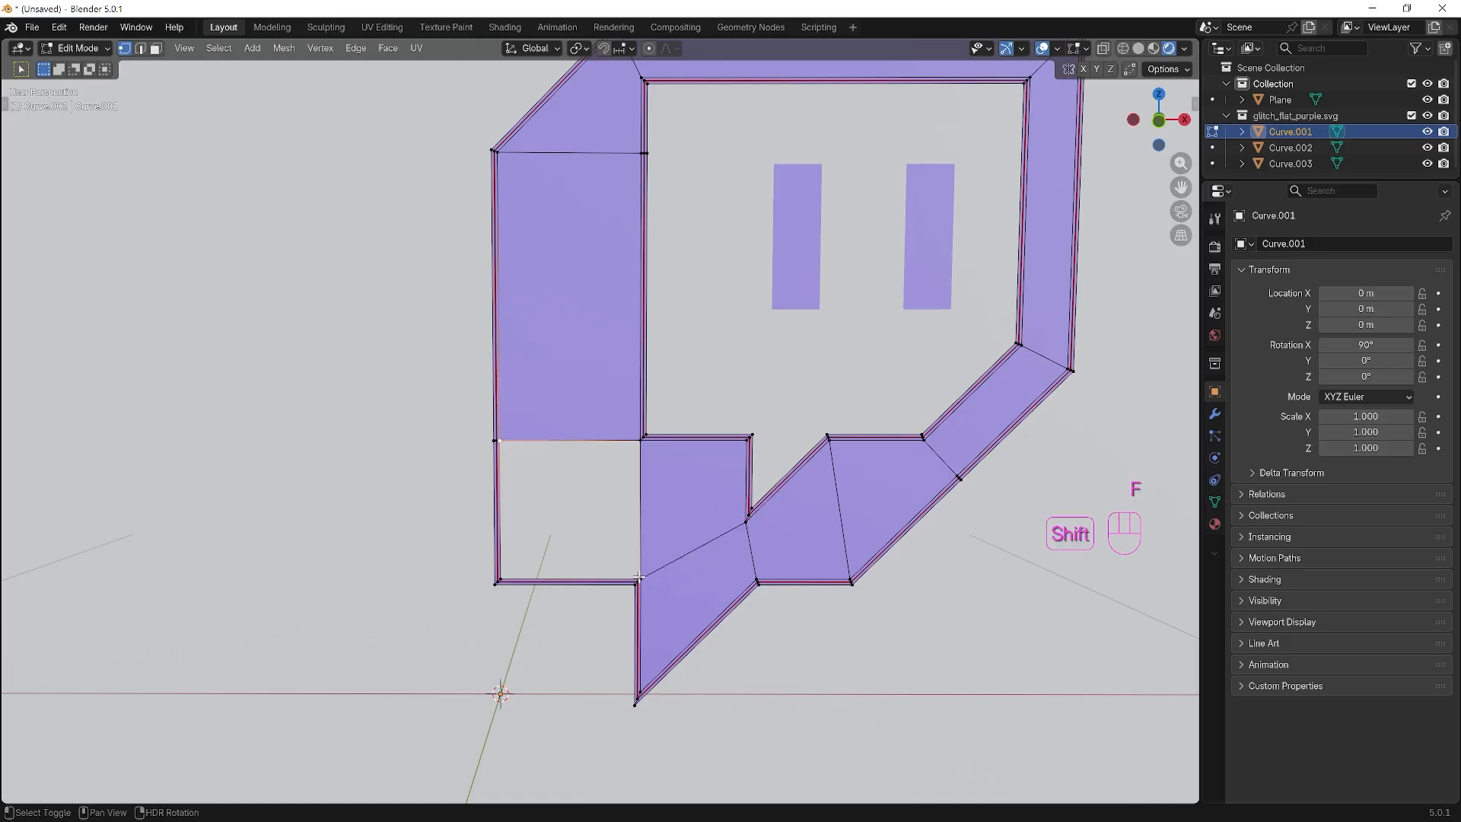
shift+click(639, 578)
shift+click(517, 575)
key(f)
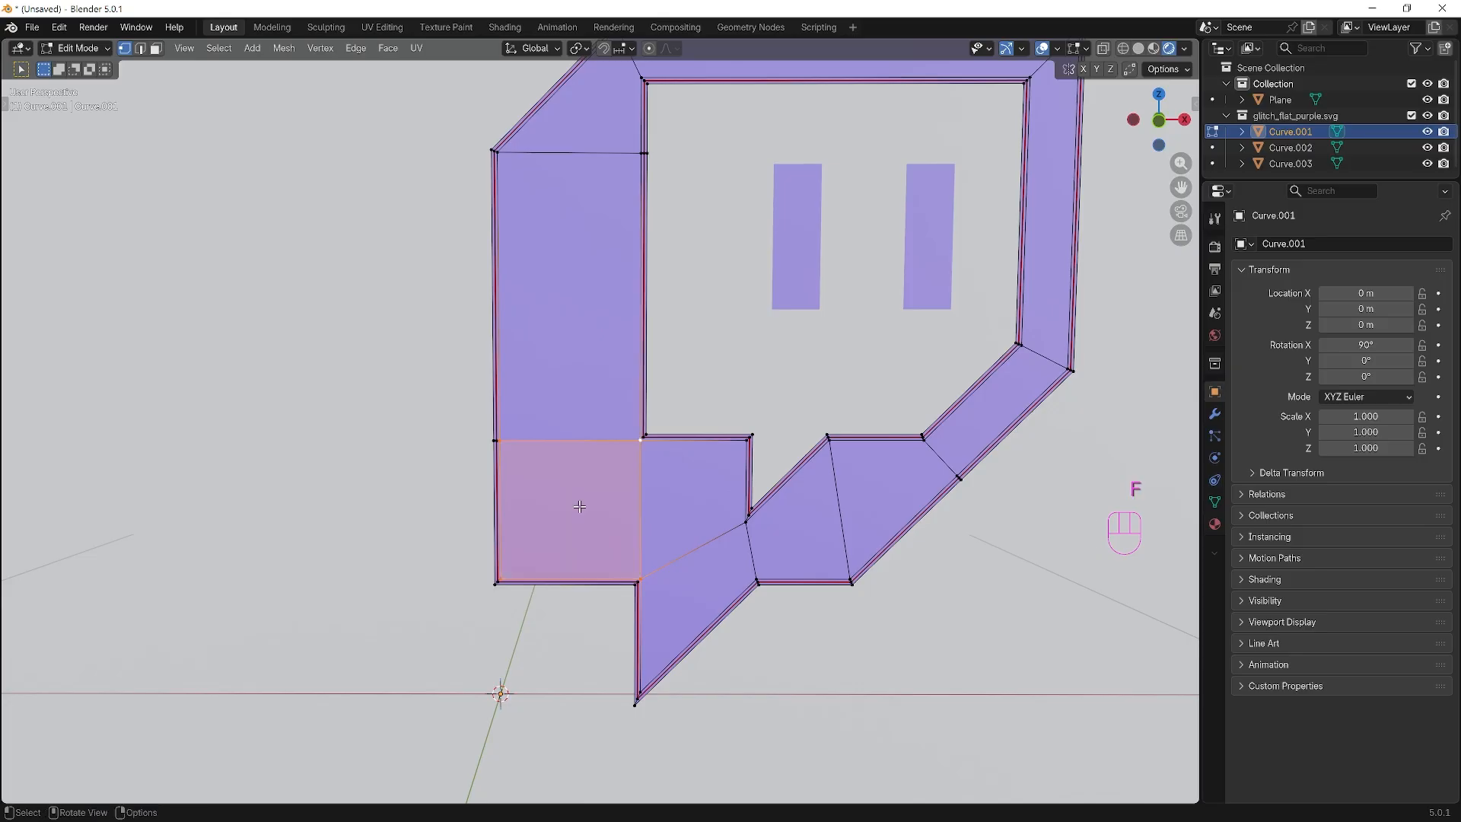
In edge select mode, add two evenly spaced loop cuts running lengthwise around the filled frame.
click(564, 442)
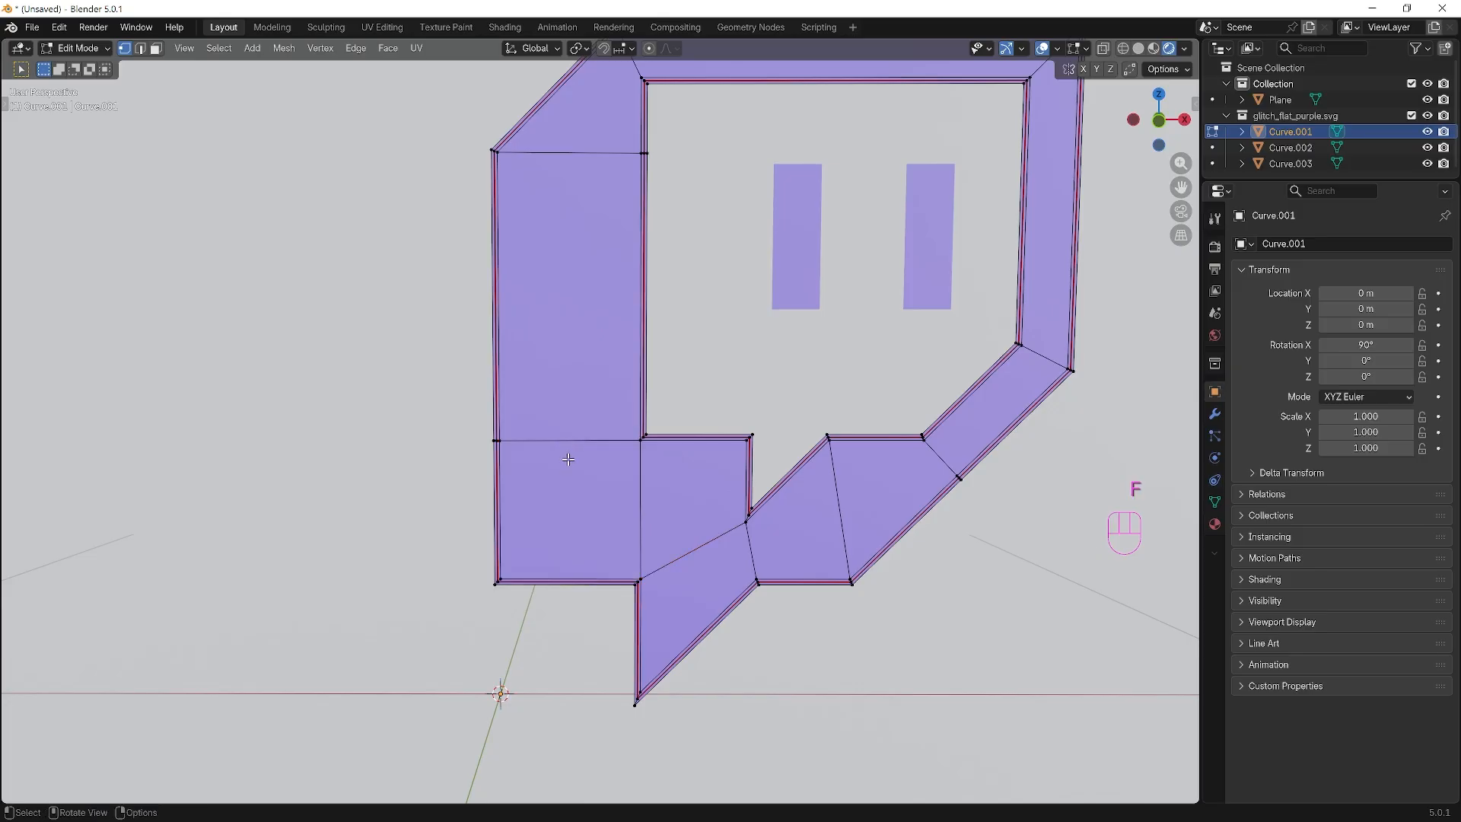
scroll(567, 459, down, 2)
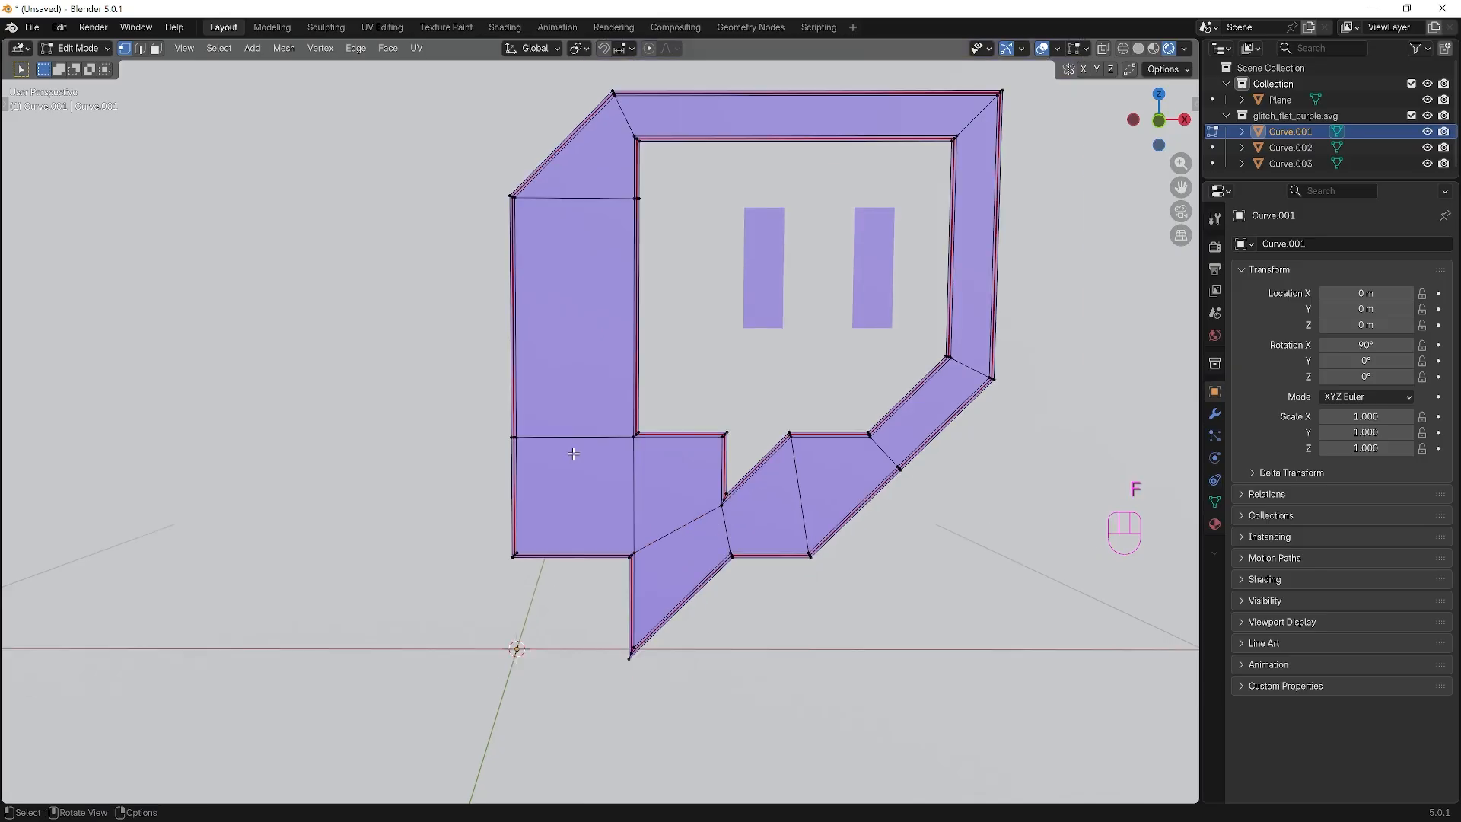
key(2)
click(575, 436)
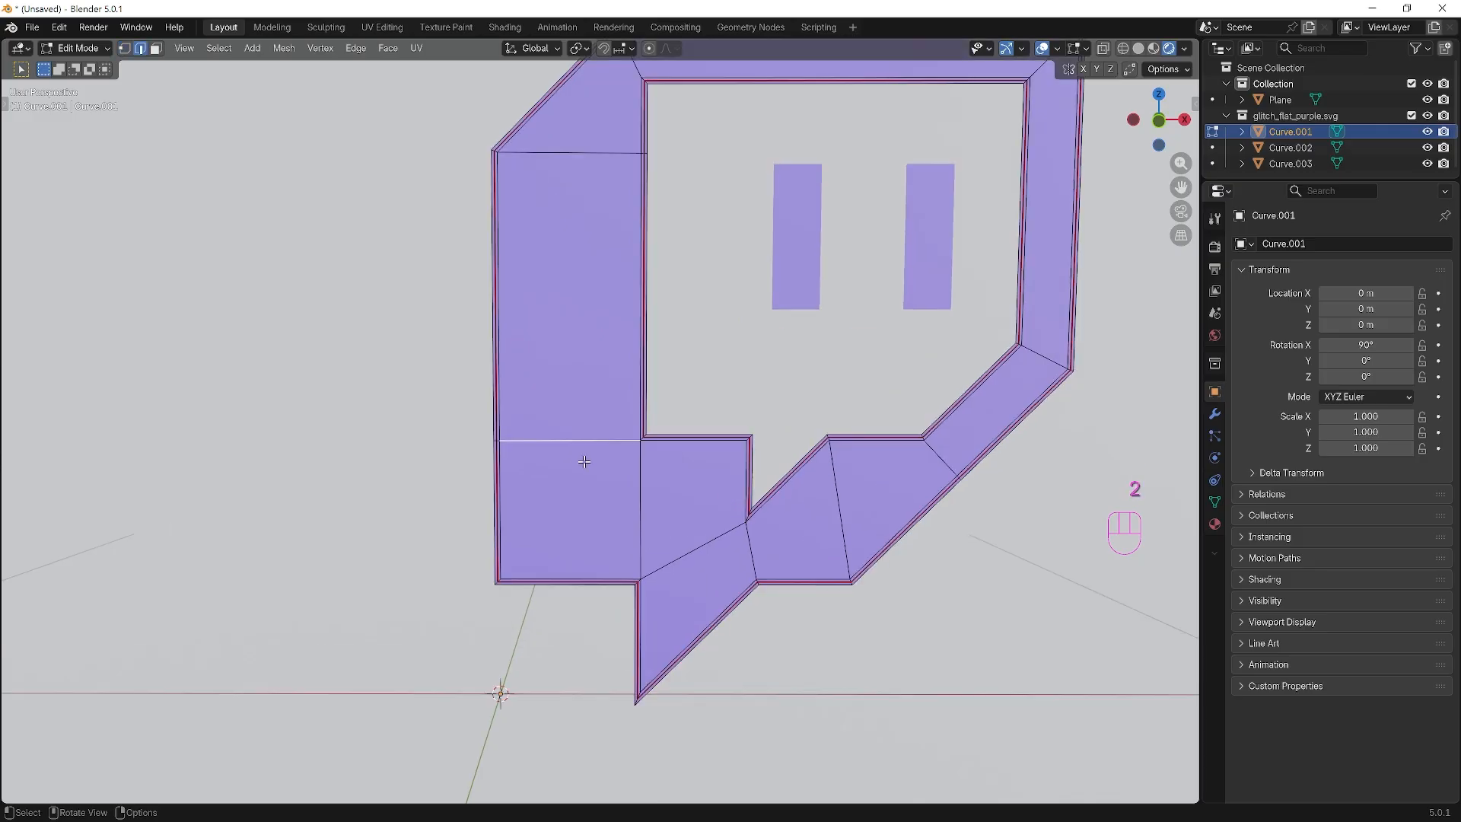
key(ctrl+r)
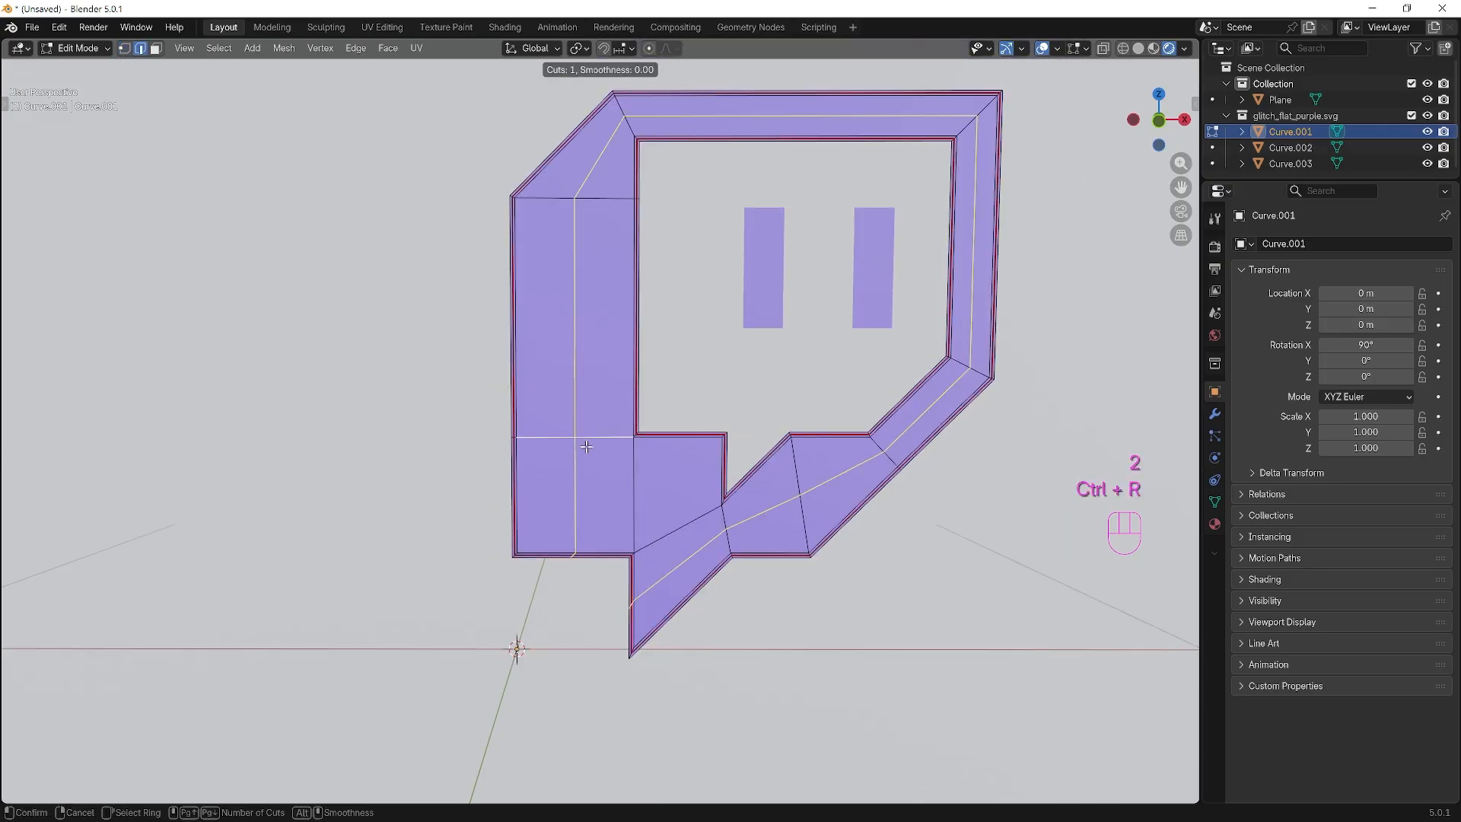
scroll(586, 447, up, 1)
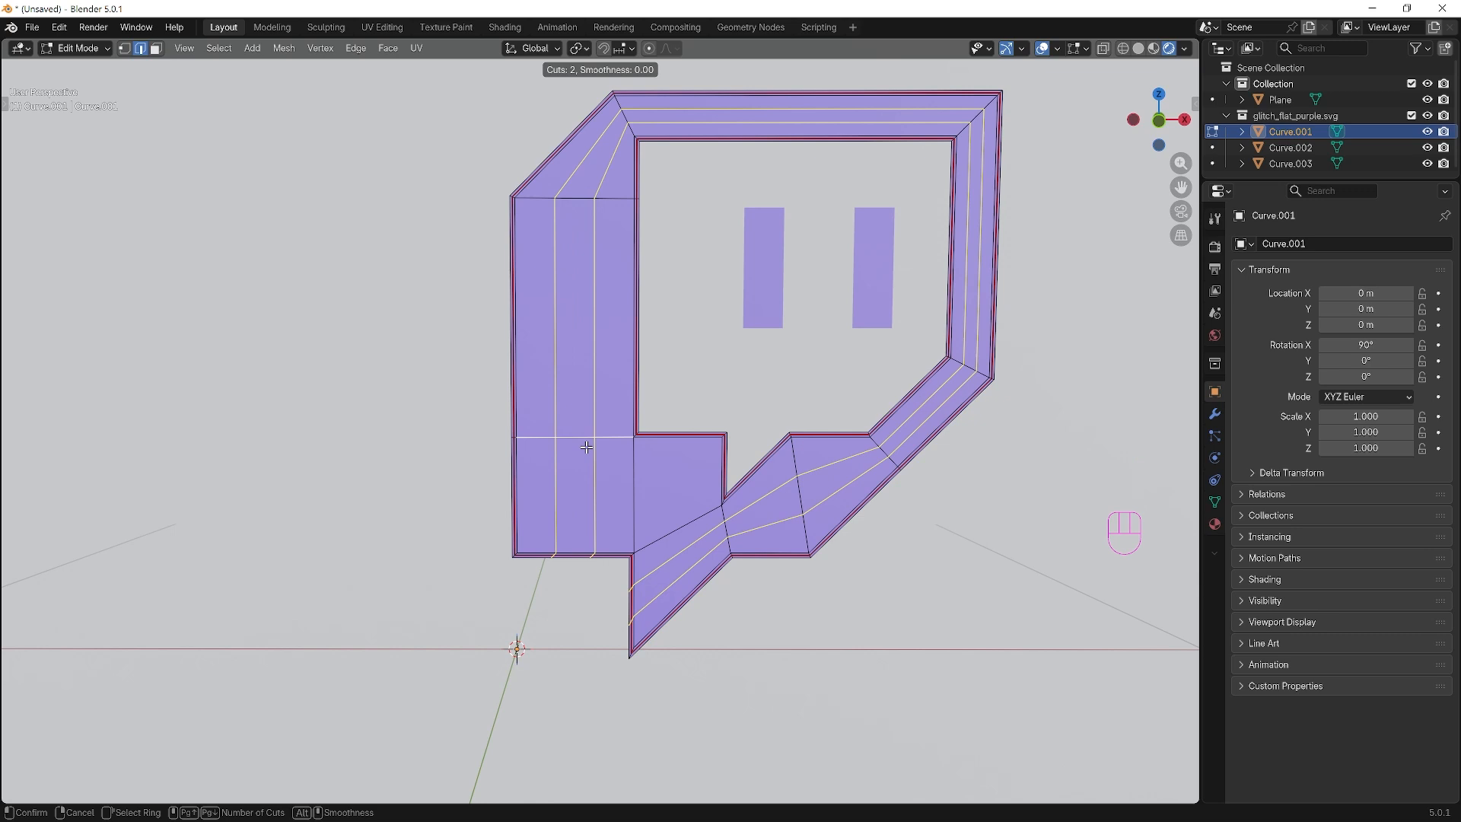
click(586, 447)
click(585, 446)
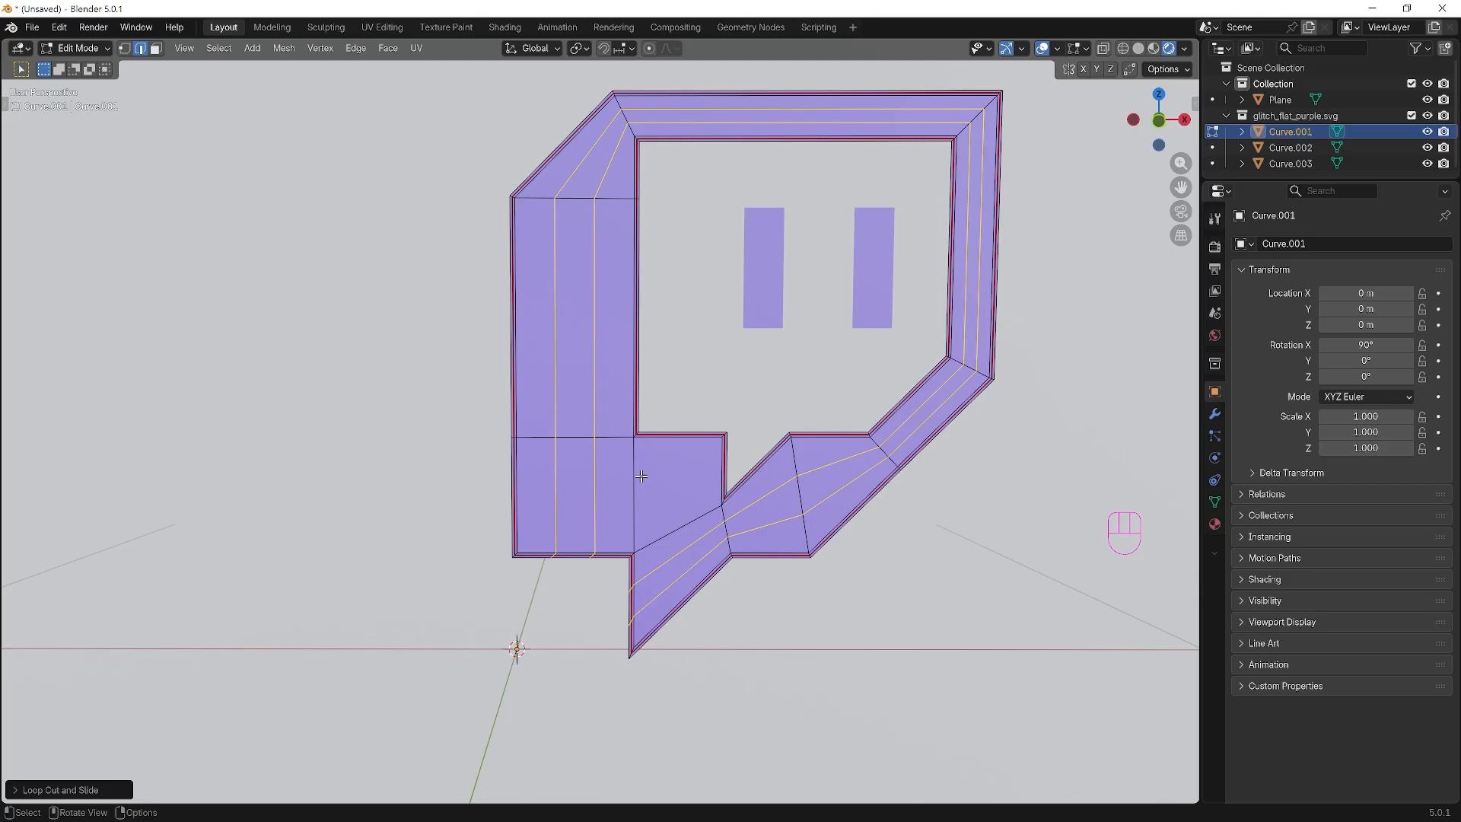
Add two horizontal loop cuts through the lower-left block and four across the left column.
key(ctrl+r)
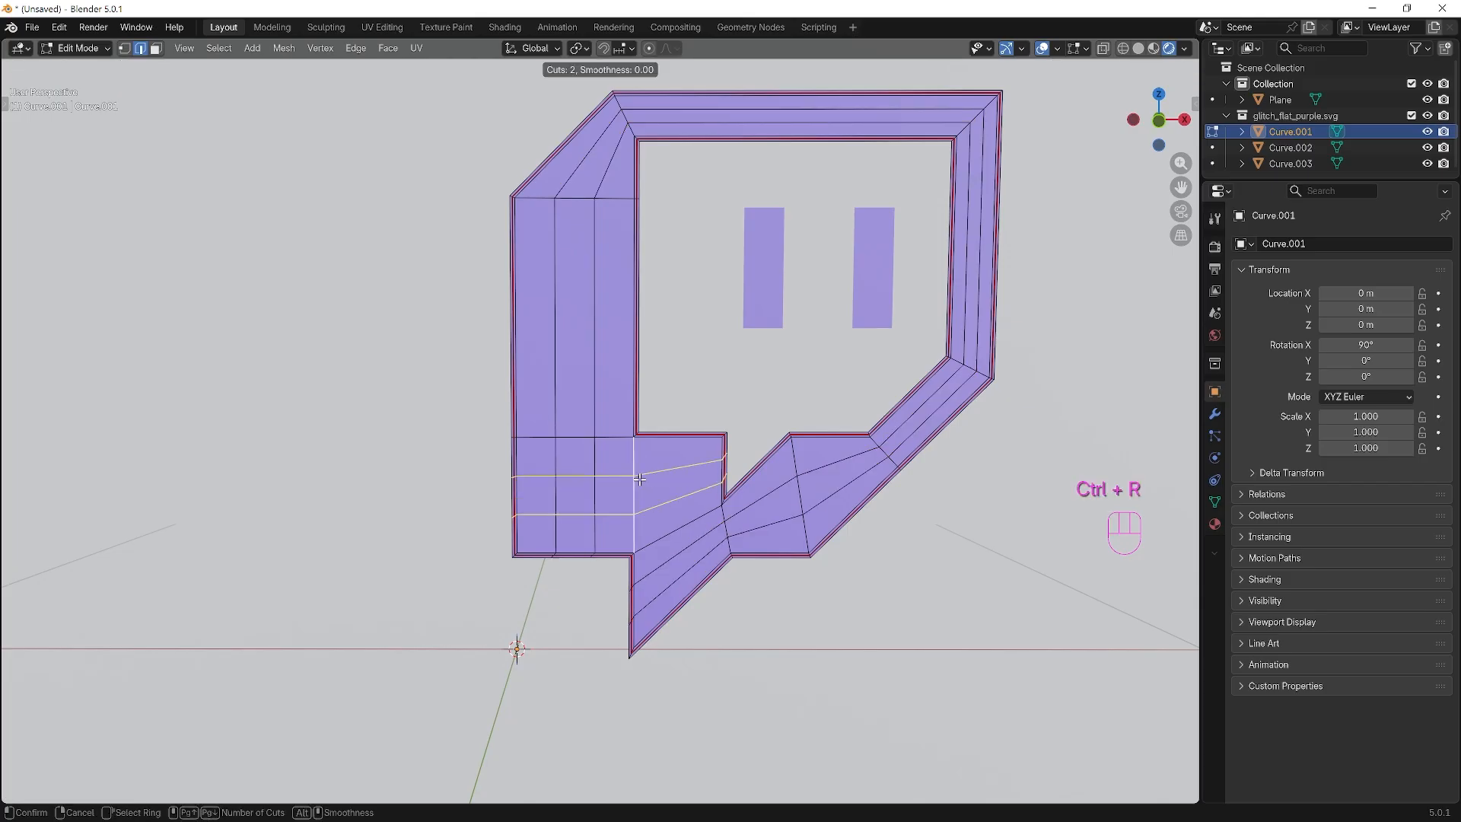
click(639, 479)
click(639, 479)
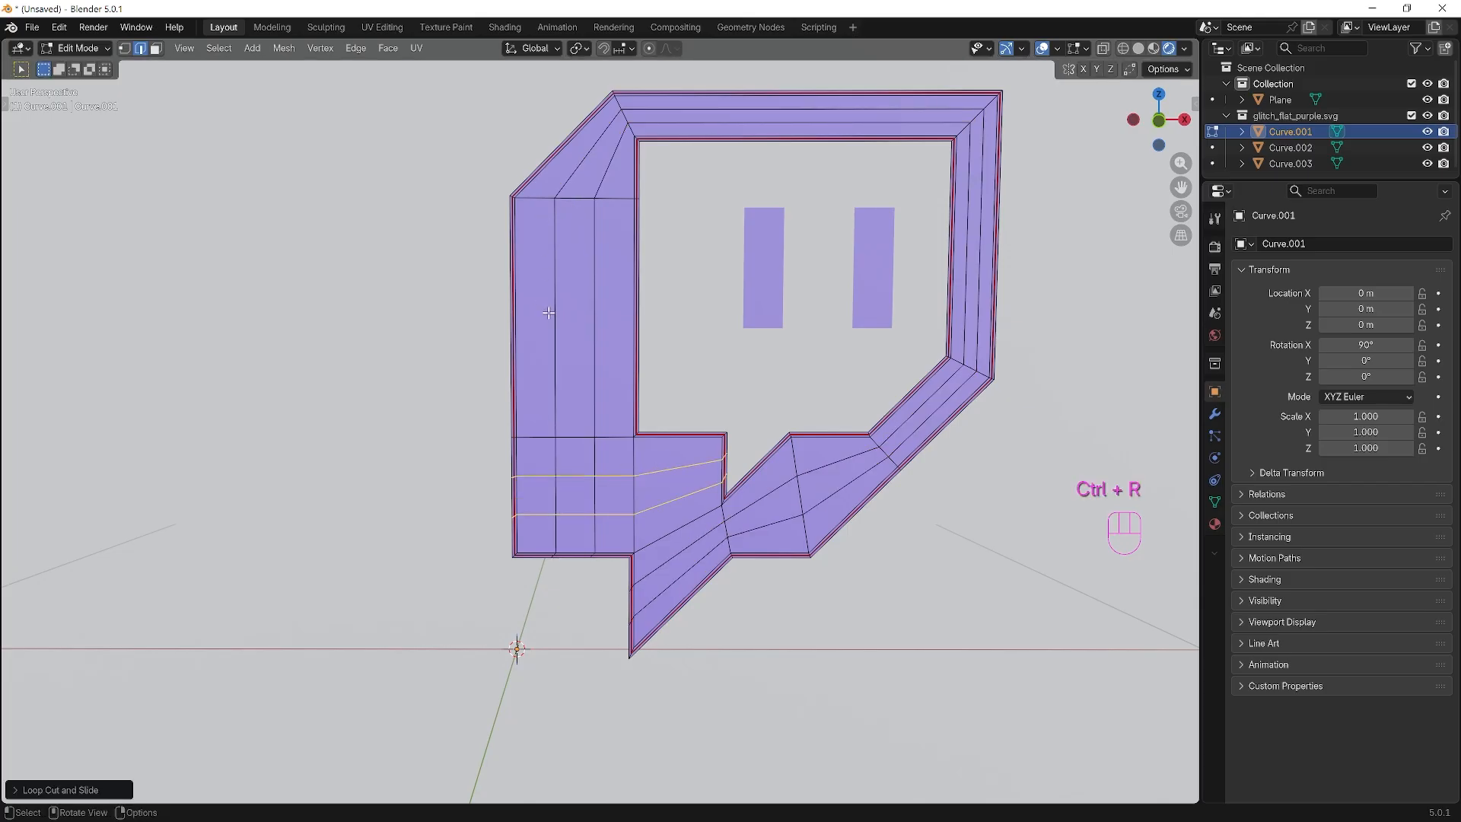
key(ctrl+r)
scroll(562, 312, up, 2)
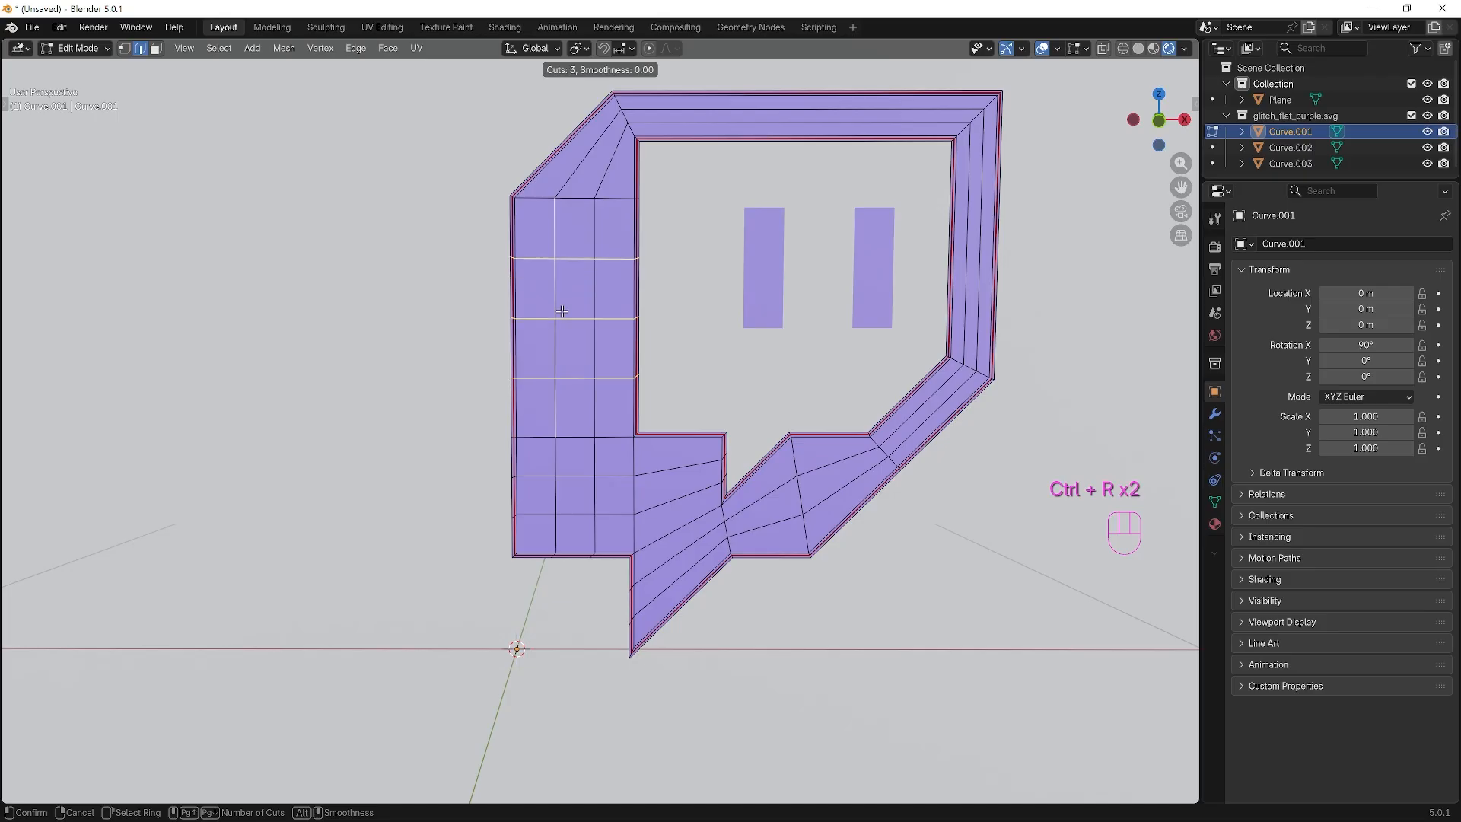
click(561, 311)
click(567, 312)
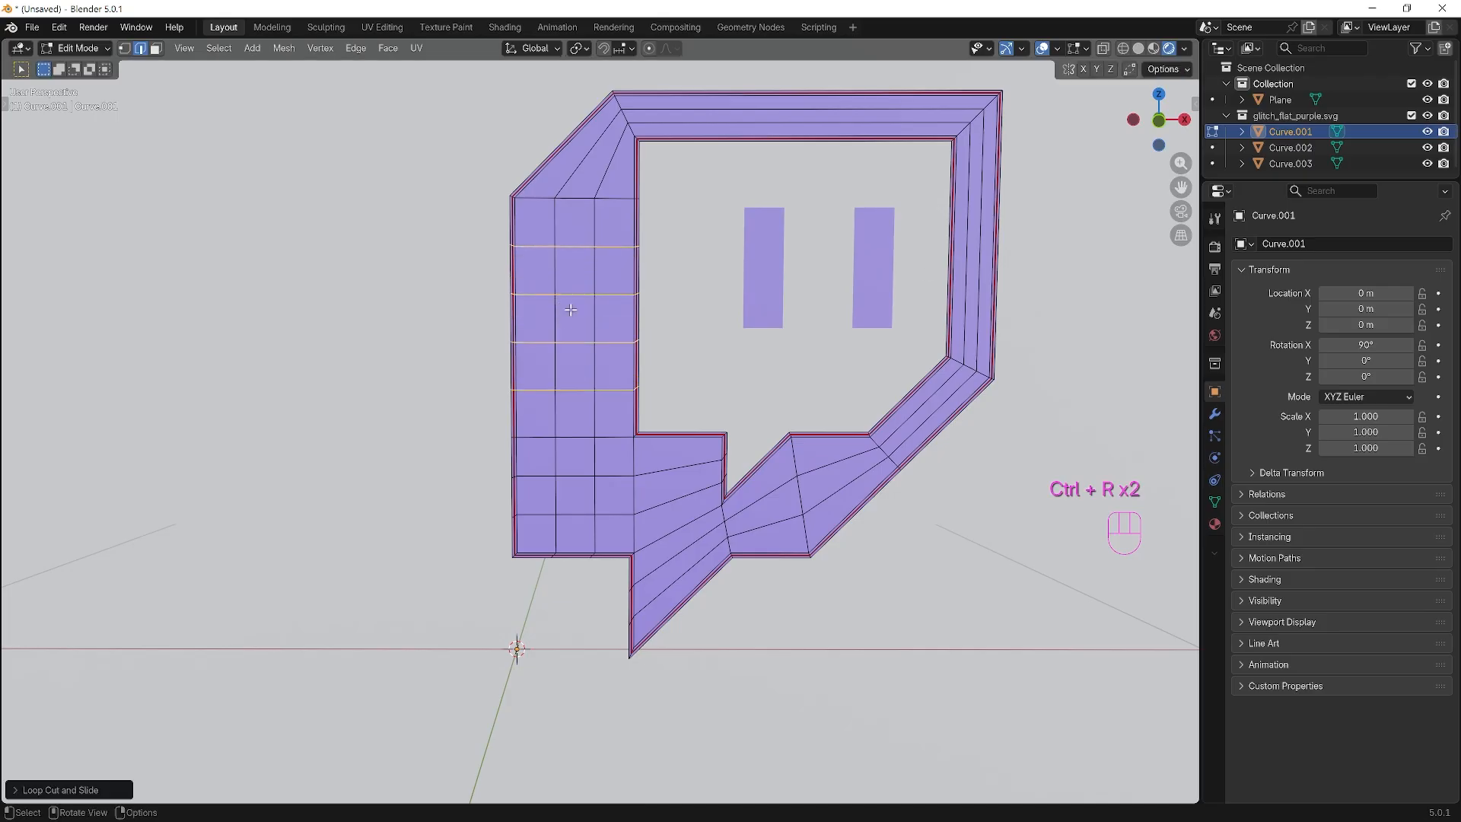
Add five loop cuts across the frame's right side and seven across its top bar.
key(ctrl+r)
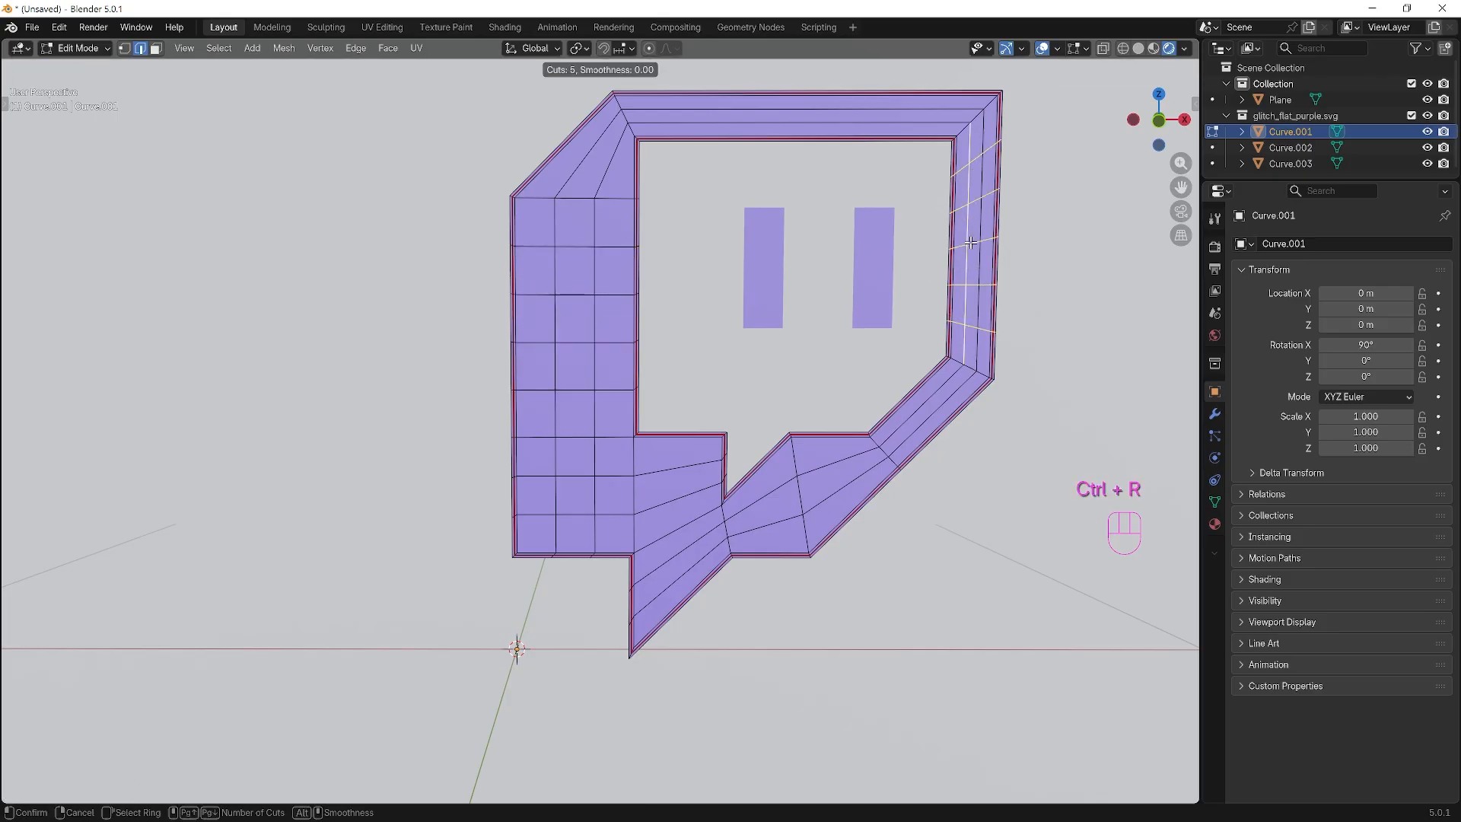
key(ctrl+r)
scroll(807, 115, up, 4)
click(807, 115)
key(ctrl+z)
key(ctrl+r)
click(807, 114)
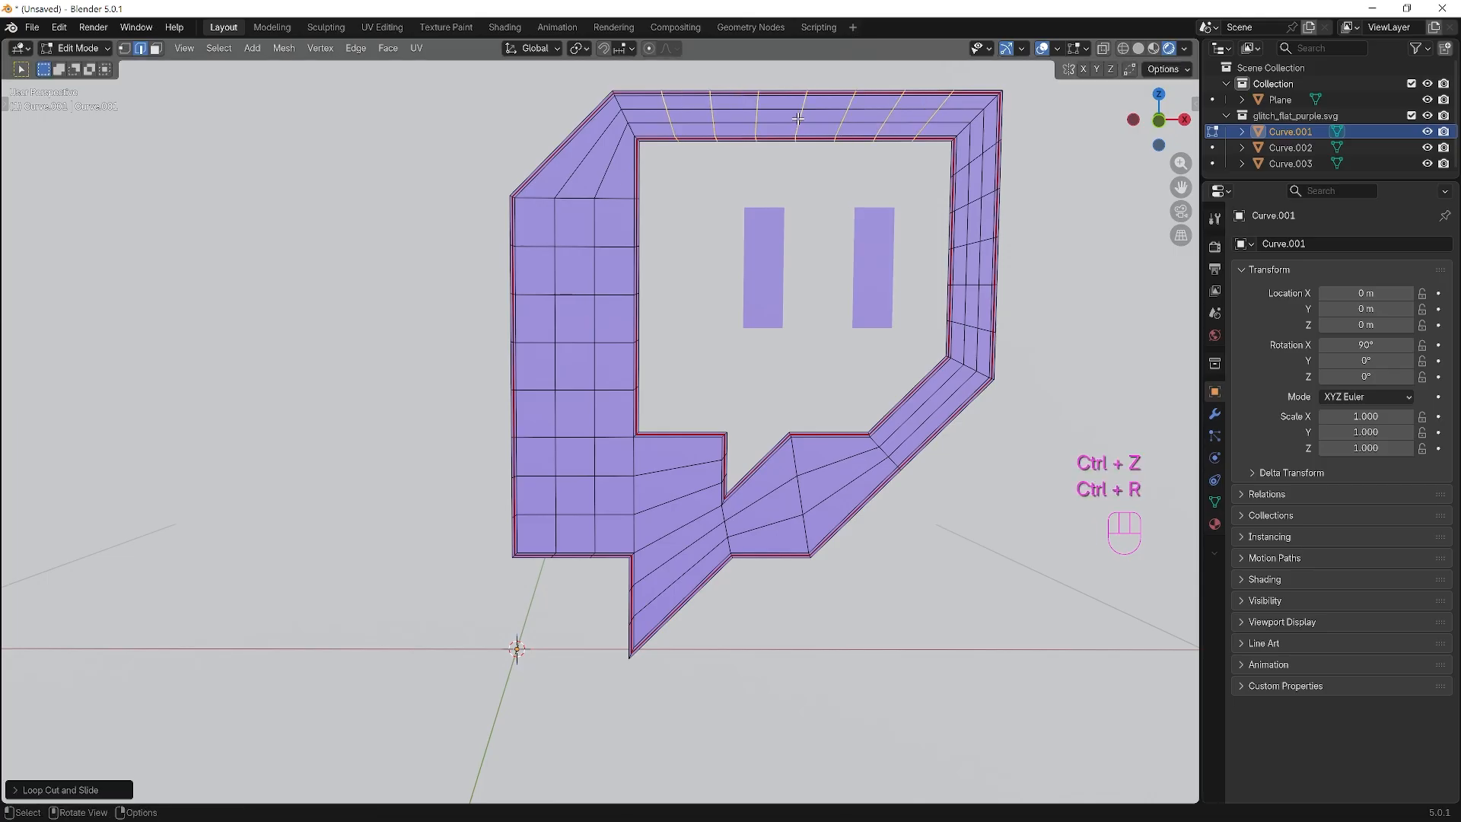
Add evenly spaced crosswise loop cuts to the upper-left corner, the tail sections and the lower-right diagonal of the frame.
key(ctrl+r)
click(582, 157)
key(ctrl+r)
click(676, 478)
key(ctrl+r)
click(765, 483)
key(ctrl+r)
click(834, 465)
key(ctrl+r)
click(919, 411)
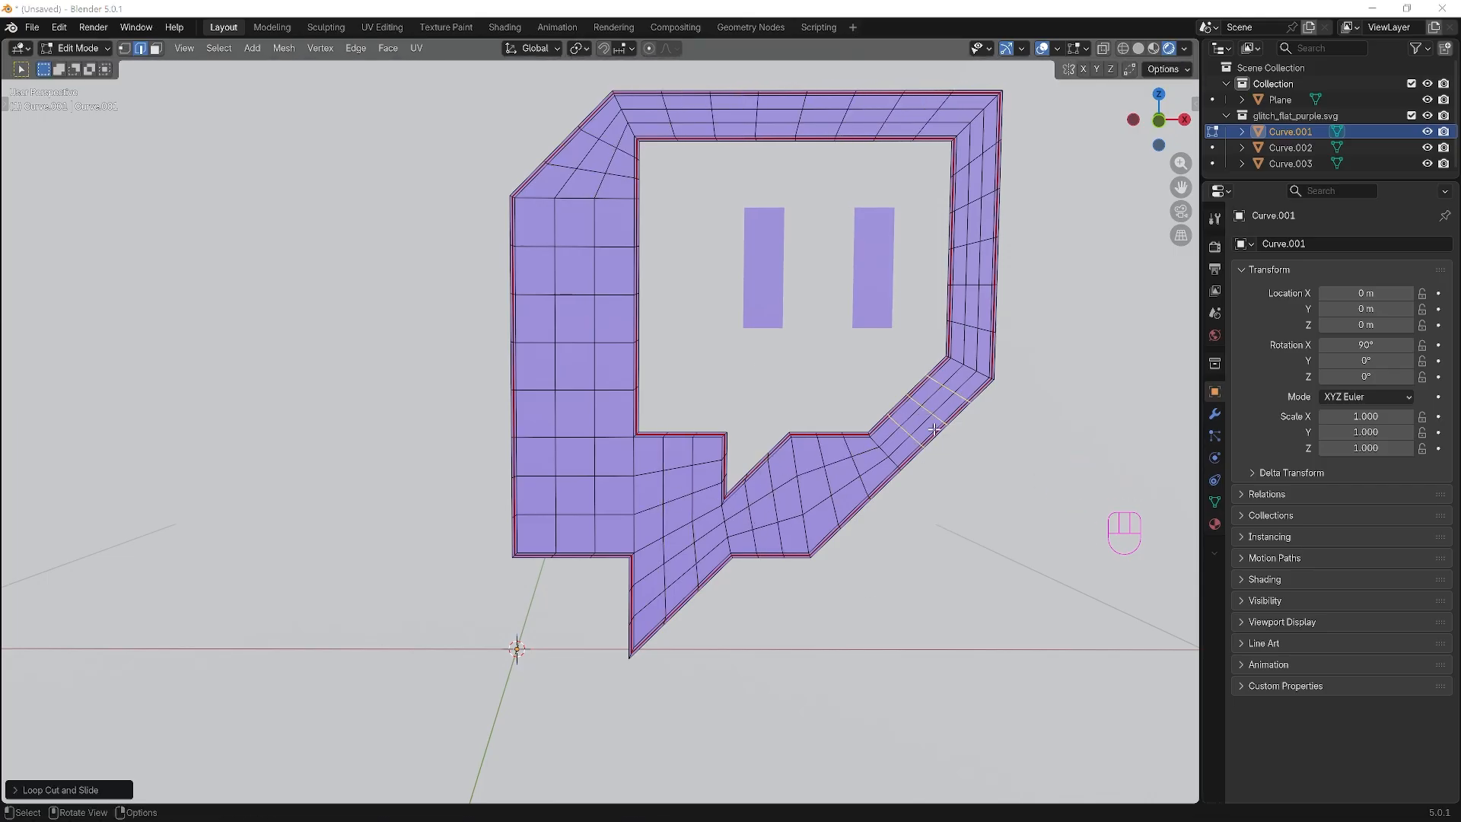
Extrude the entire logo frame 0.07 m along the global Y axis and return to Object Mode.
shift+middle_drag(920, 538, 691, 541)
key(a)
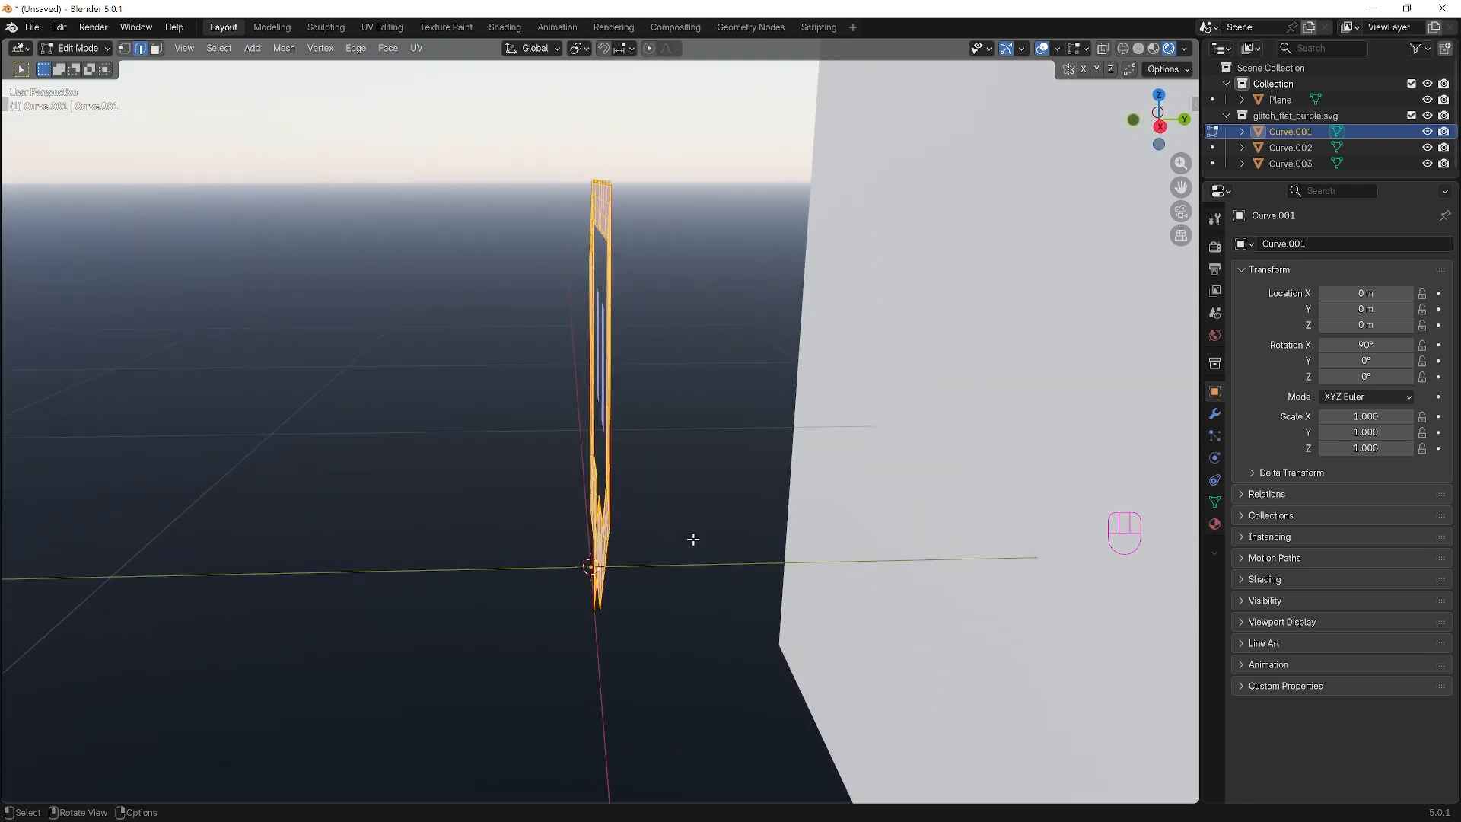
key(e)
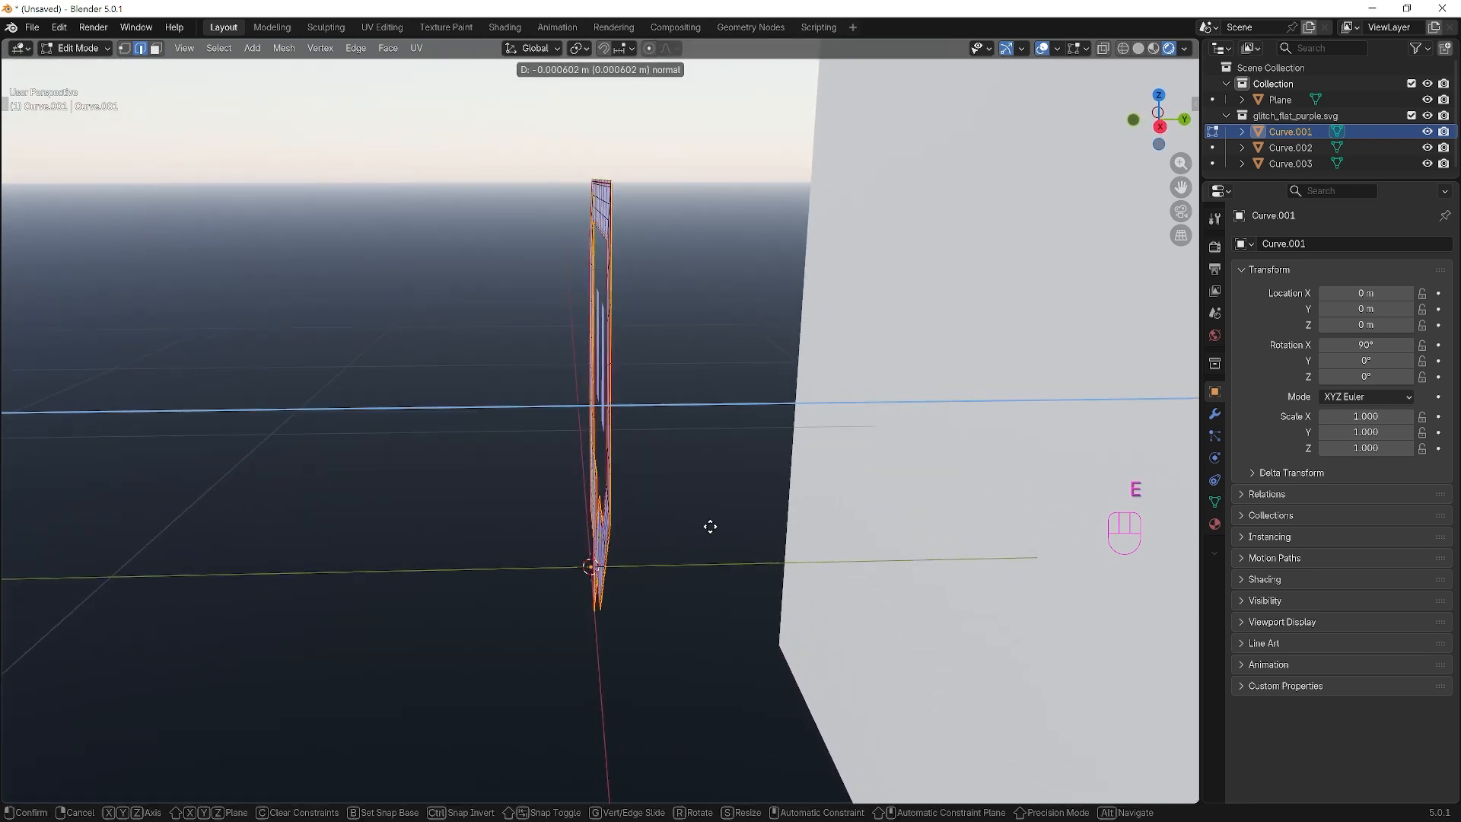
text(y)
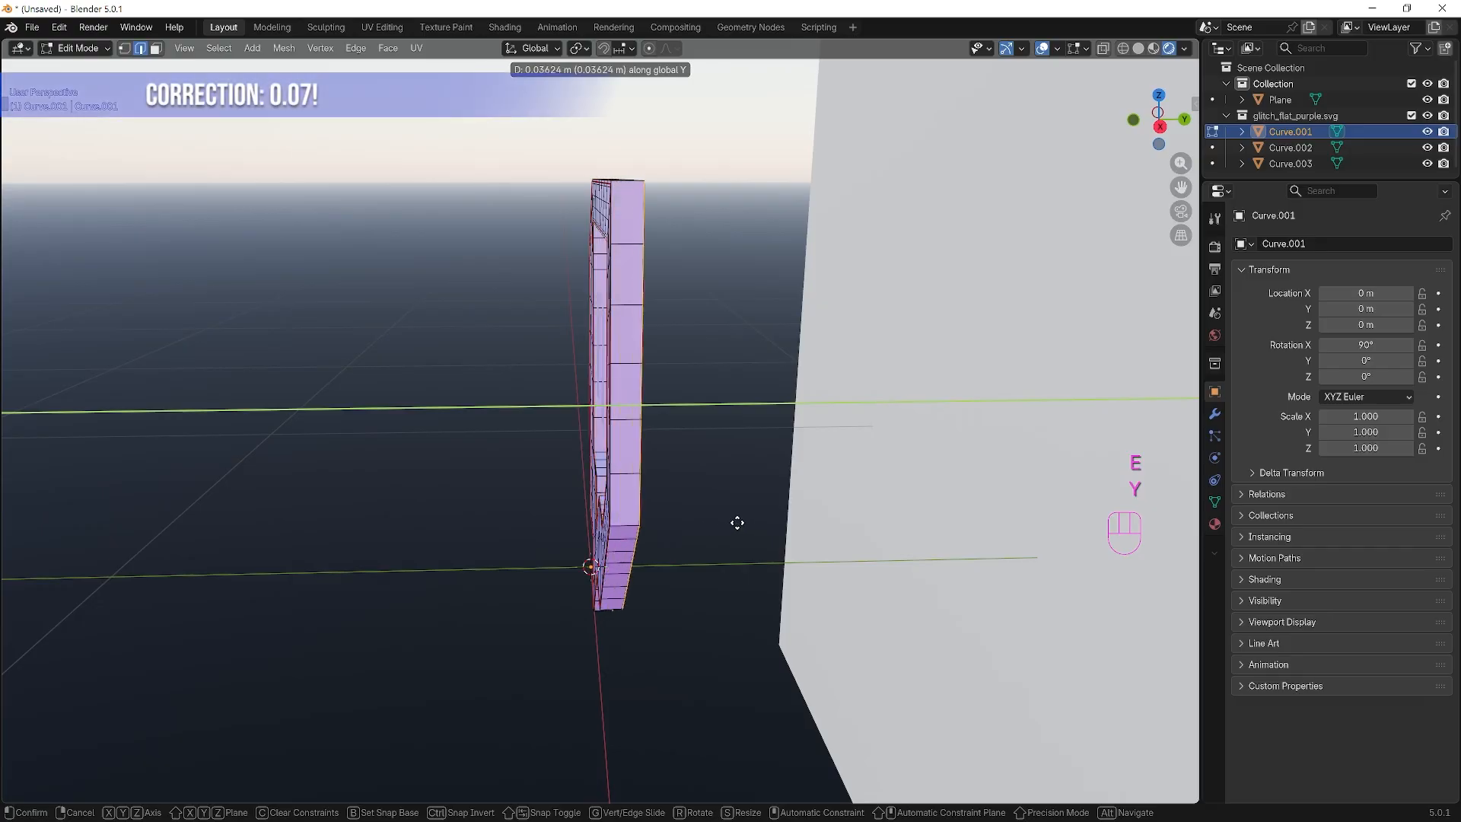
text(0.07)
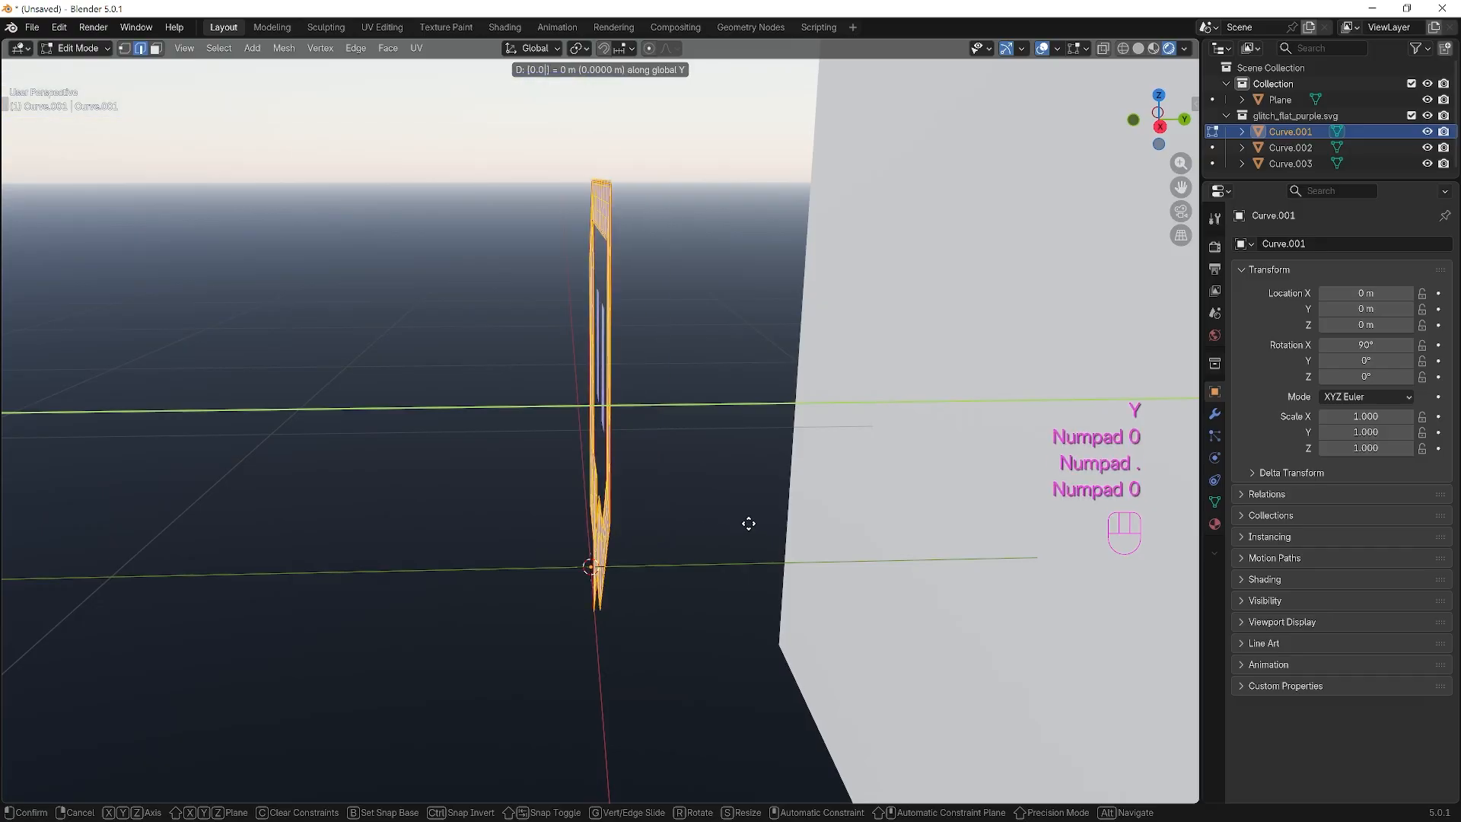
key(KP_Enter)
middle_drag(731, 522, 867, 512)
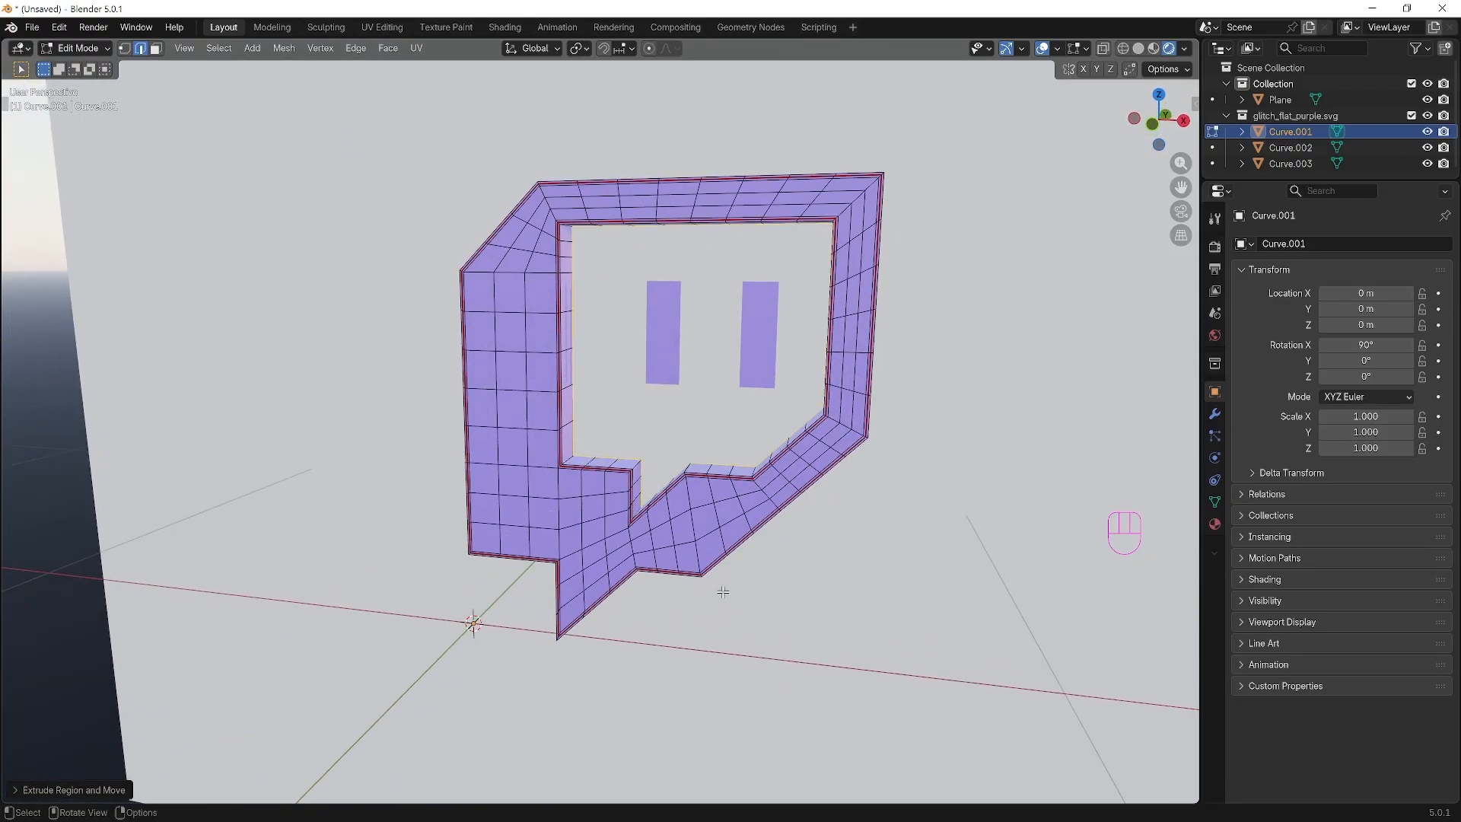
middle_drag(723, 592, 629, 587)
key(Tab)
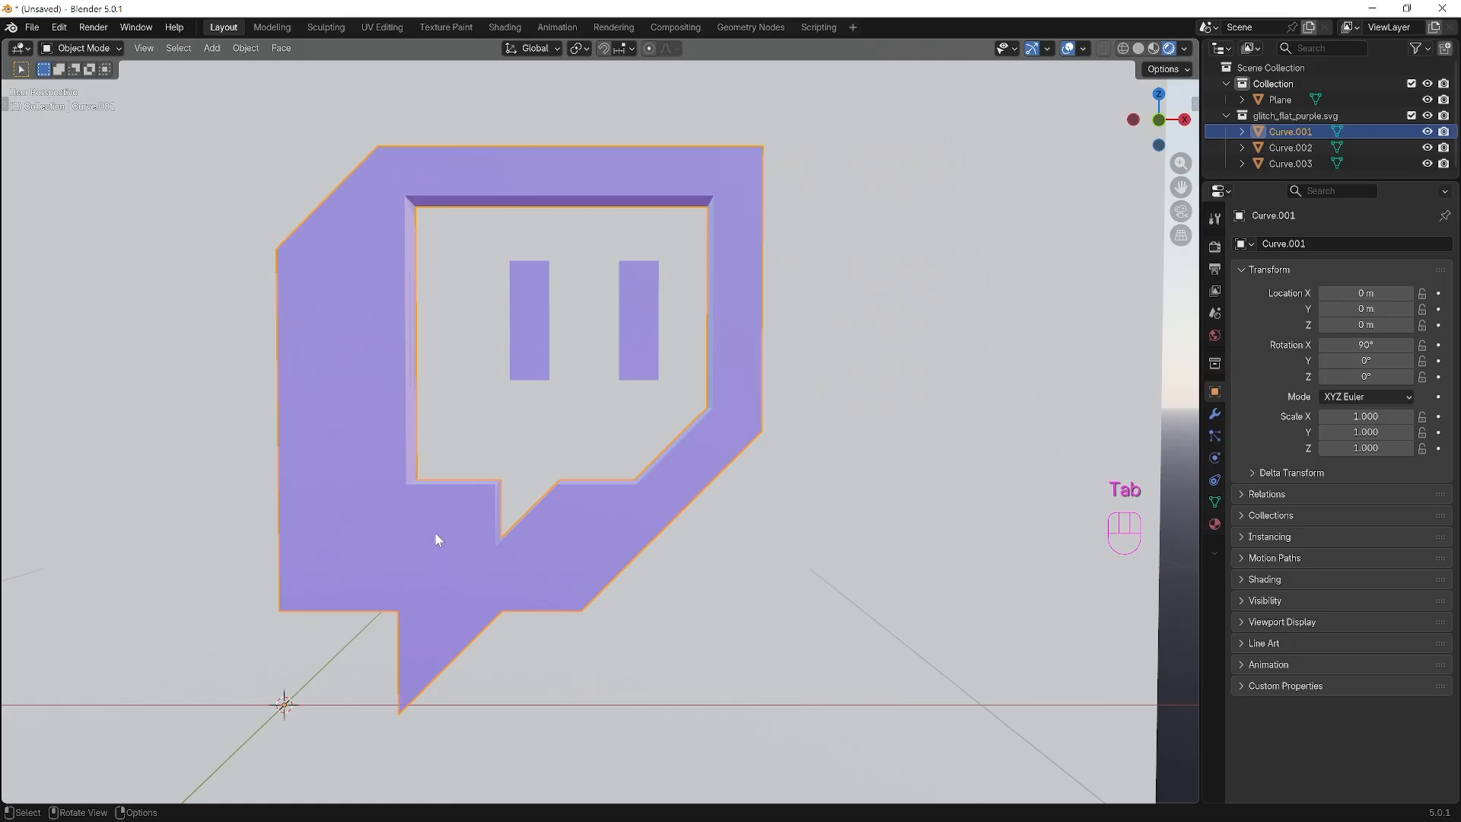
middle_drag(435, 532, 515, 528)
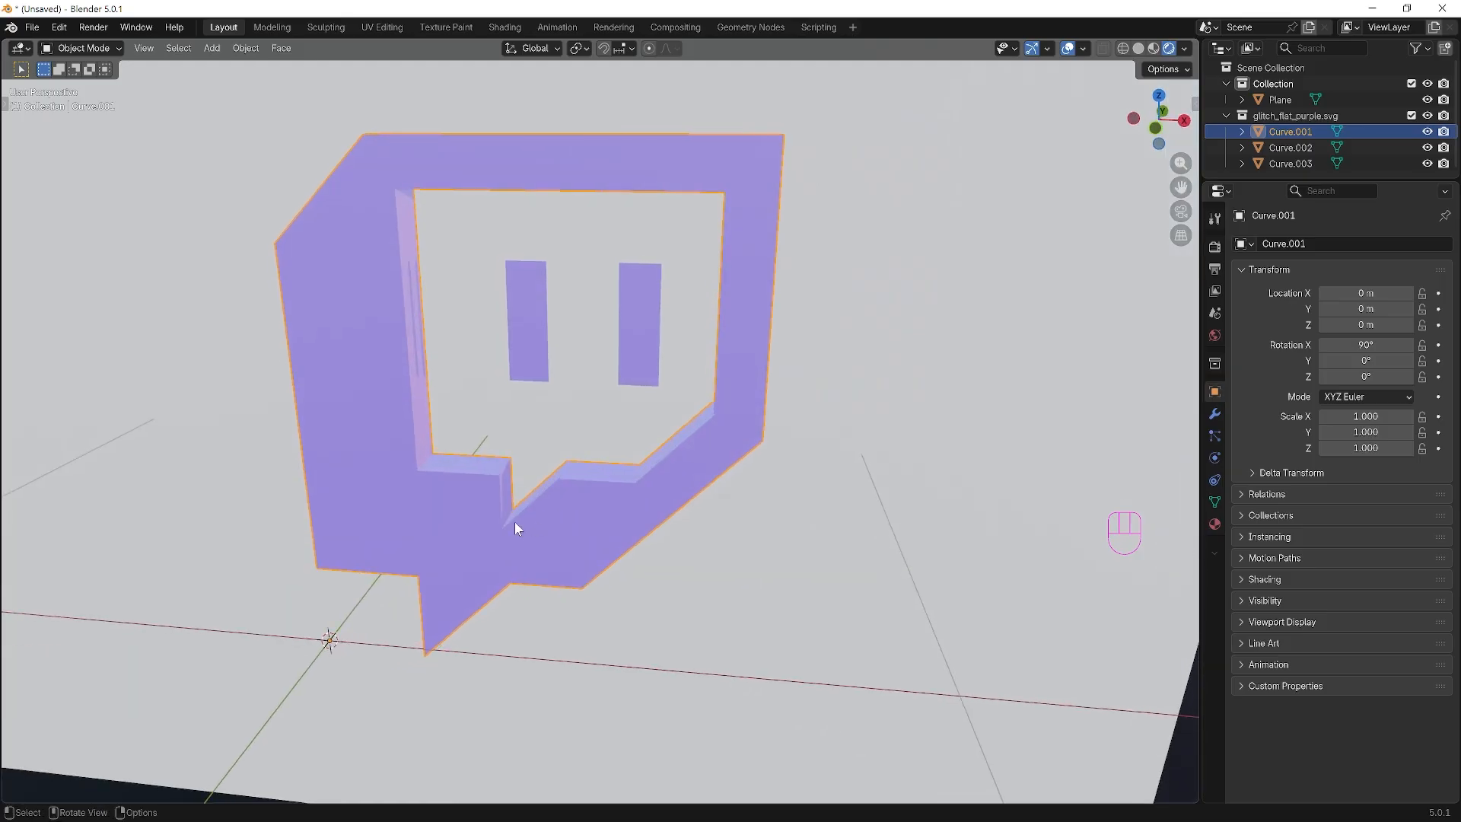
middle_drag(462, 482, 495, 505)
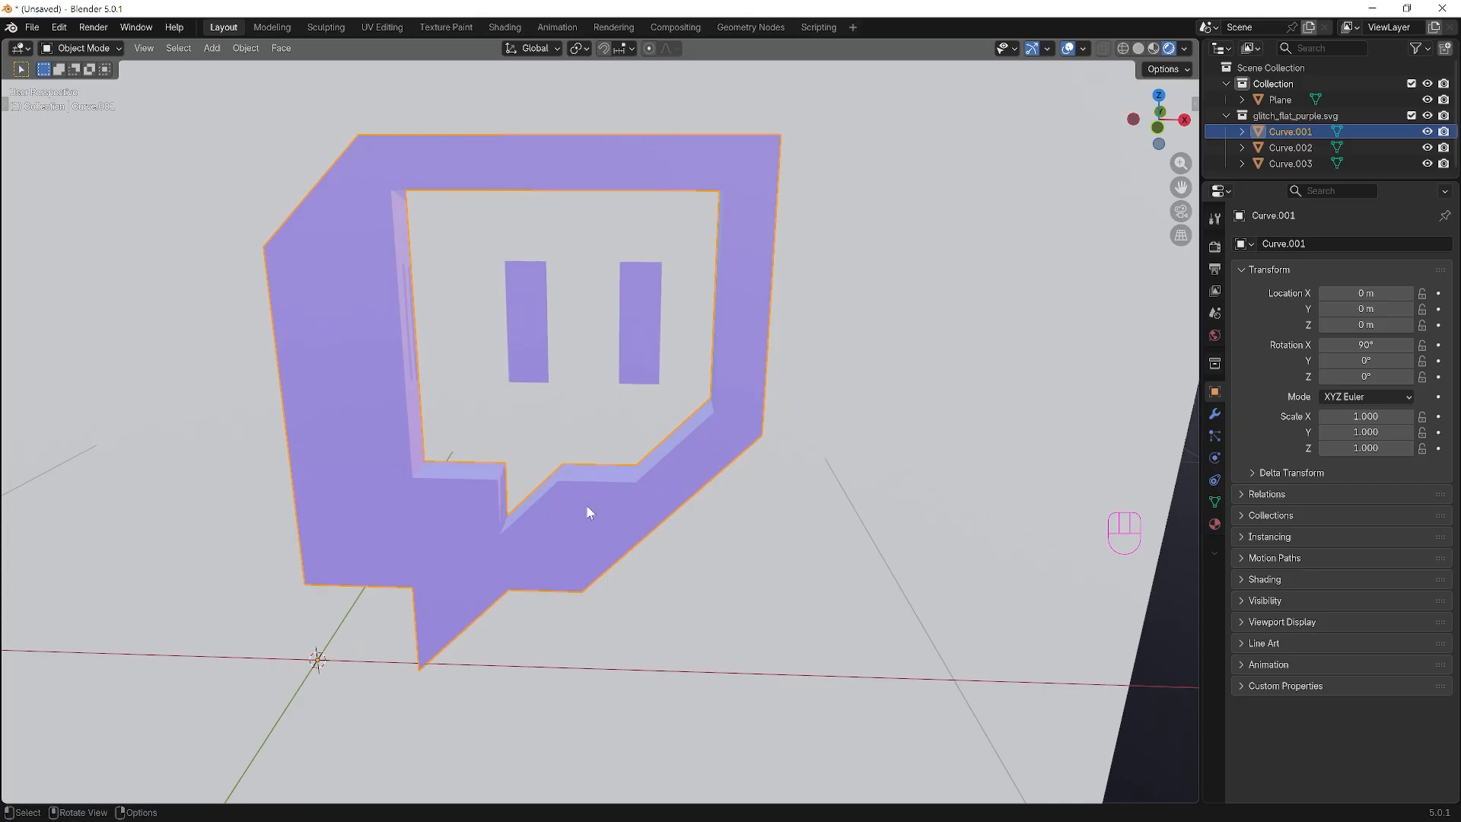
Turn on the Face Orientation overlay in the viewport to reveal which way the frame's faces point.
click(1084, 48)
click(1013, 336)
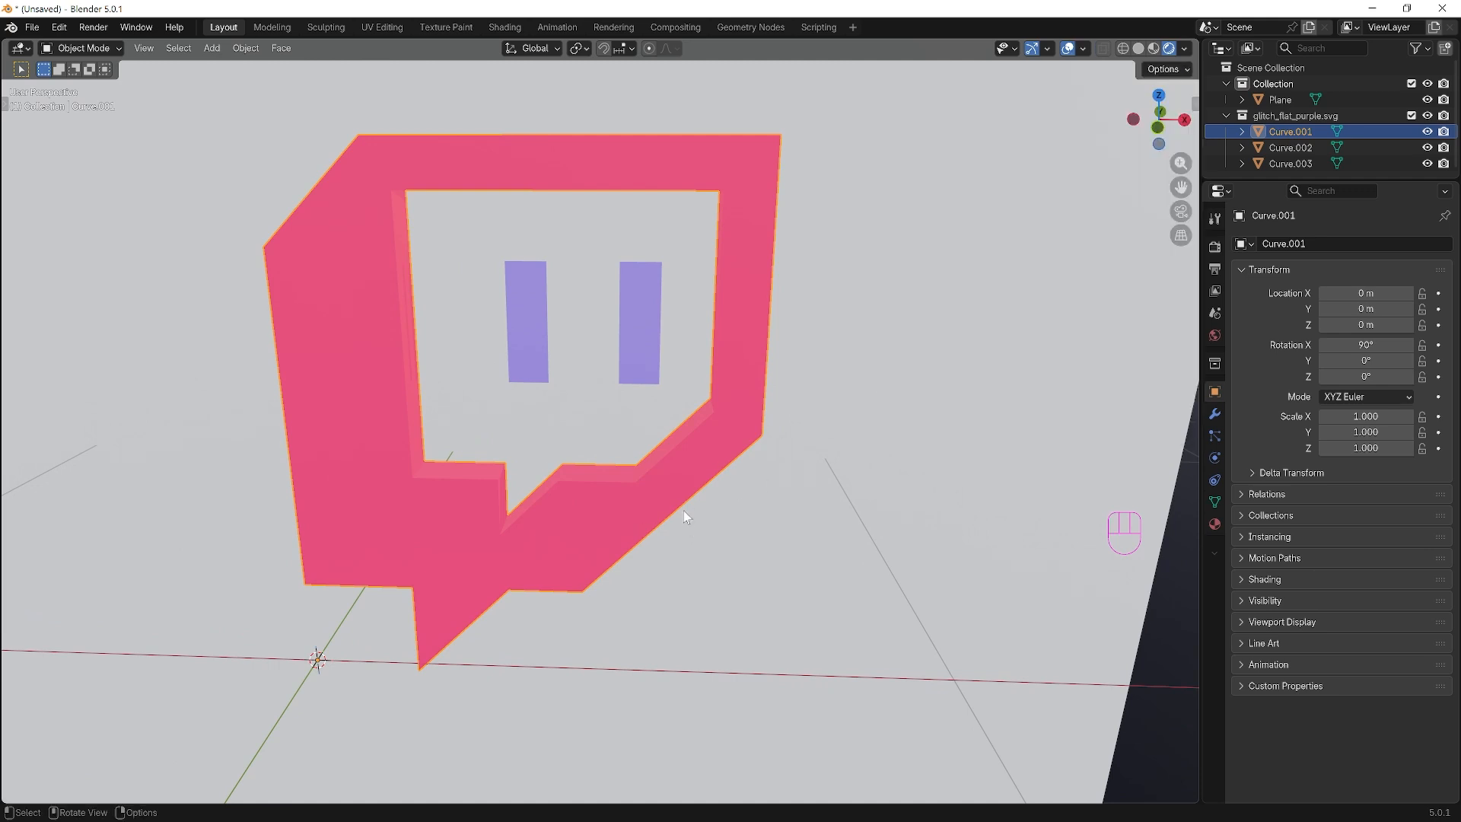
middle_drag(662, 529, 586, 533)
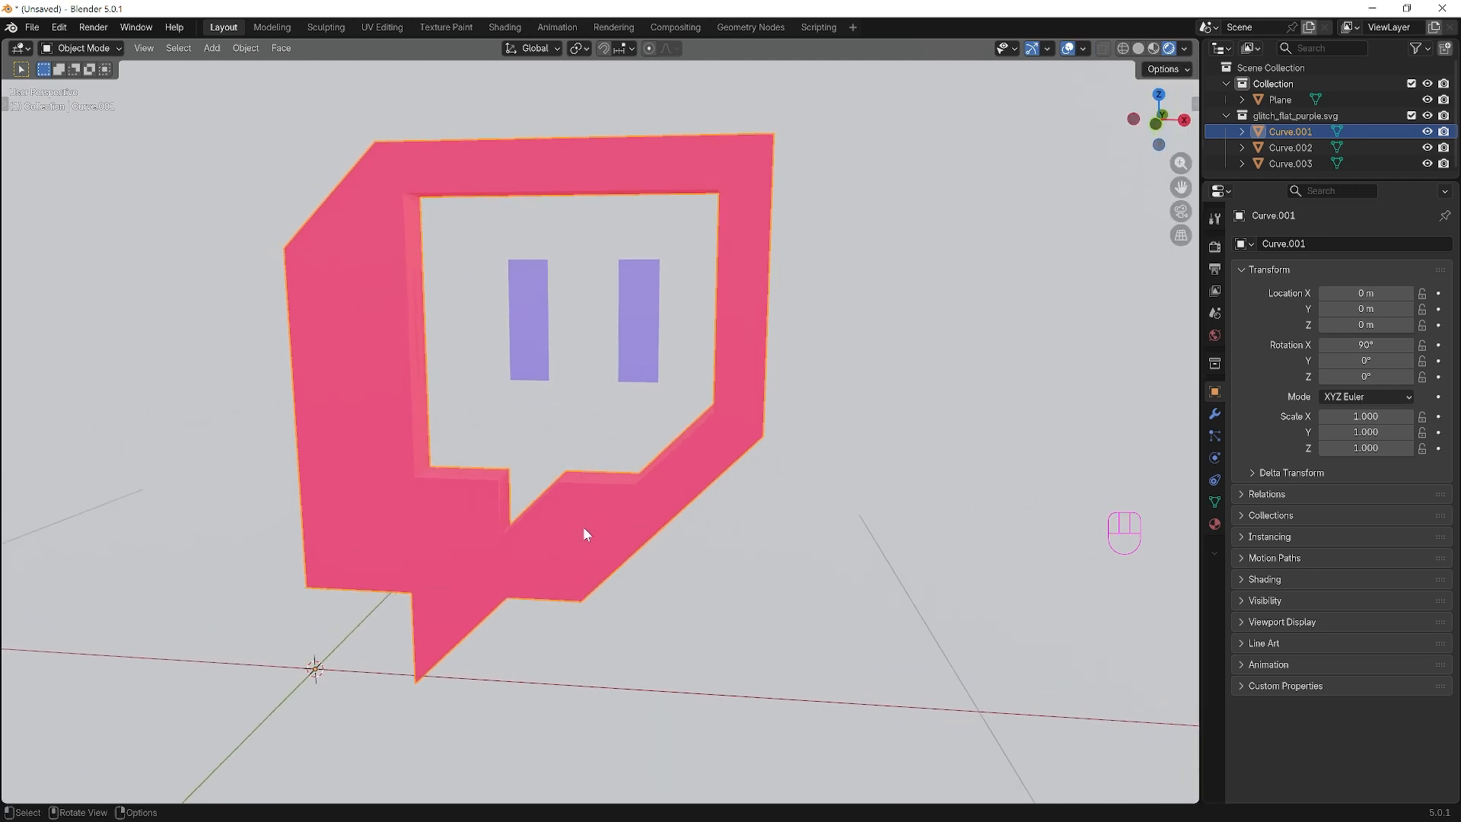
Recalculate the normals of all the logo frame's faces and return to Object Mode.
key(Tab)
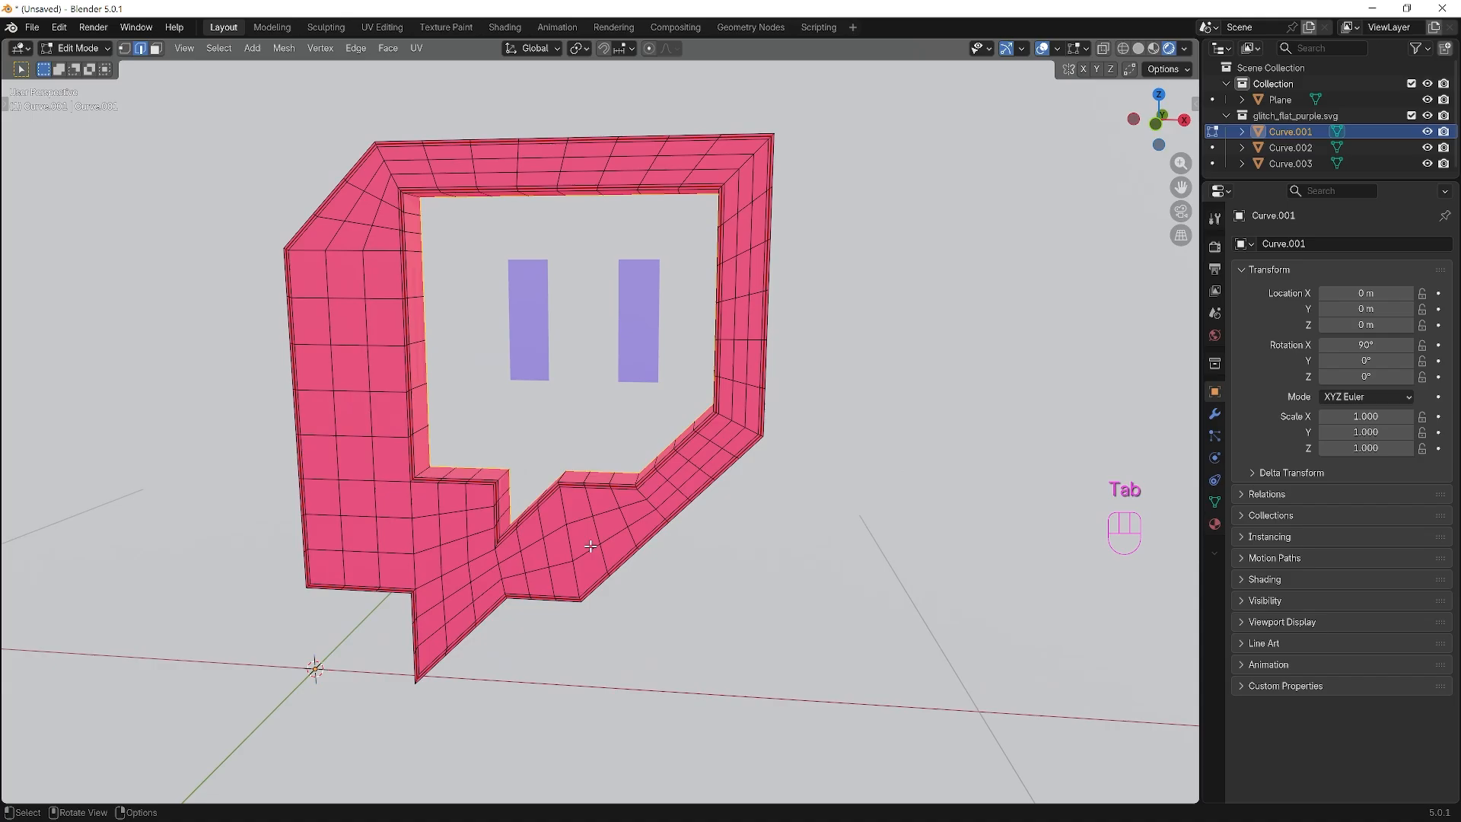
key(a)
key(shift+n)
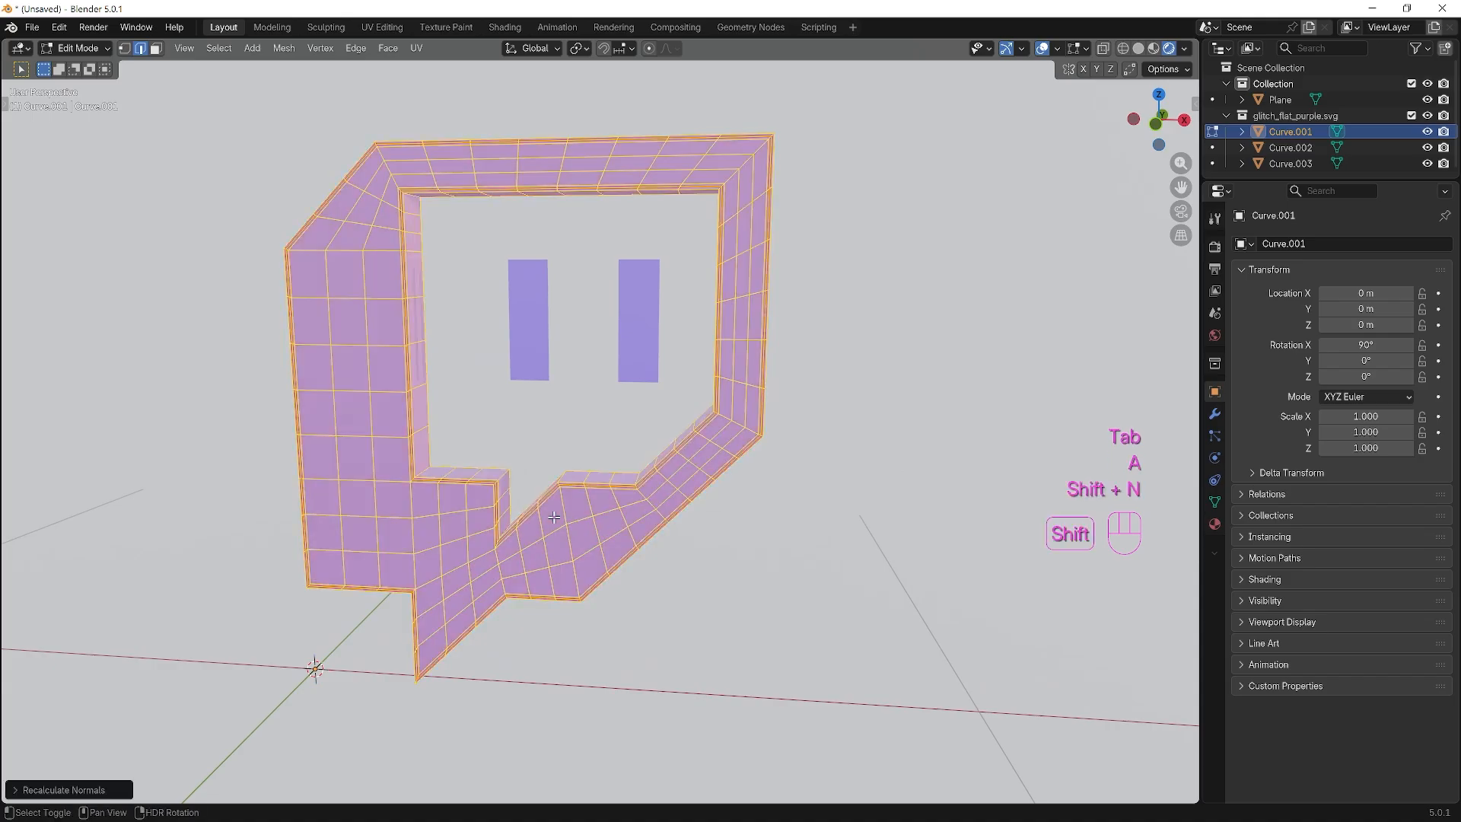
middle_drag(643, 559, 636, 559)
middle_drag(725, 542, 706, 549)
key(Tab)
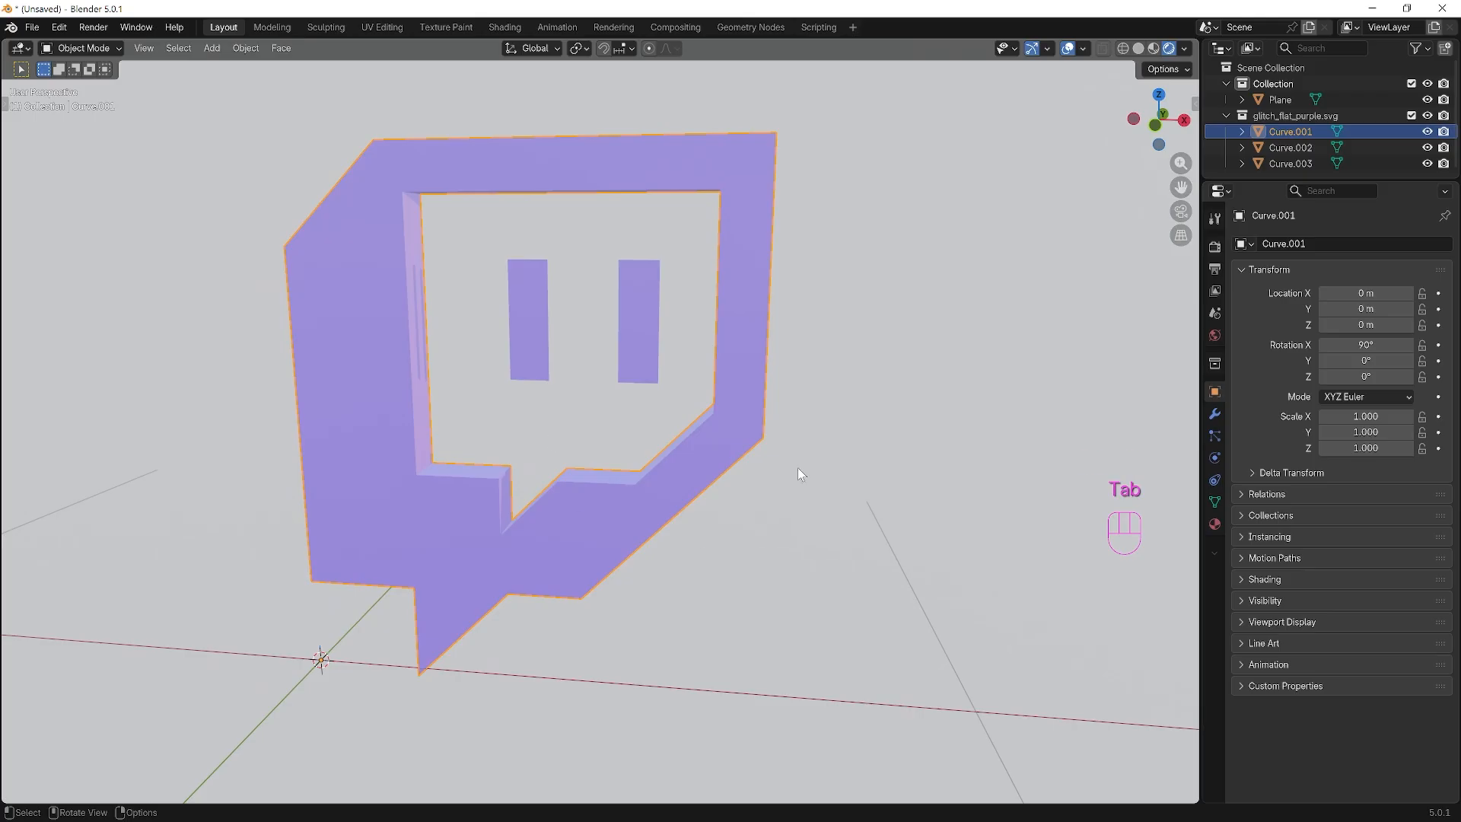
Shade the logo frame smooth.
middle_drag(721, 417, 714, 416)
shift+middle_drag(596, 560, 676, 510)
scroll(676, 510, up, 2)
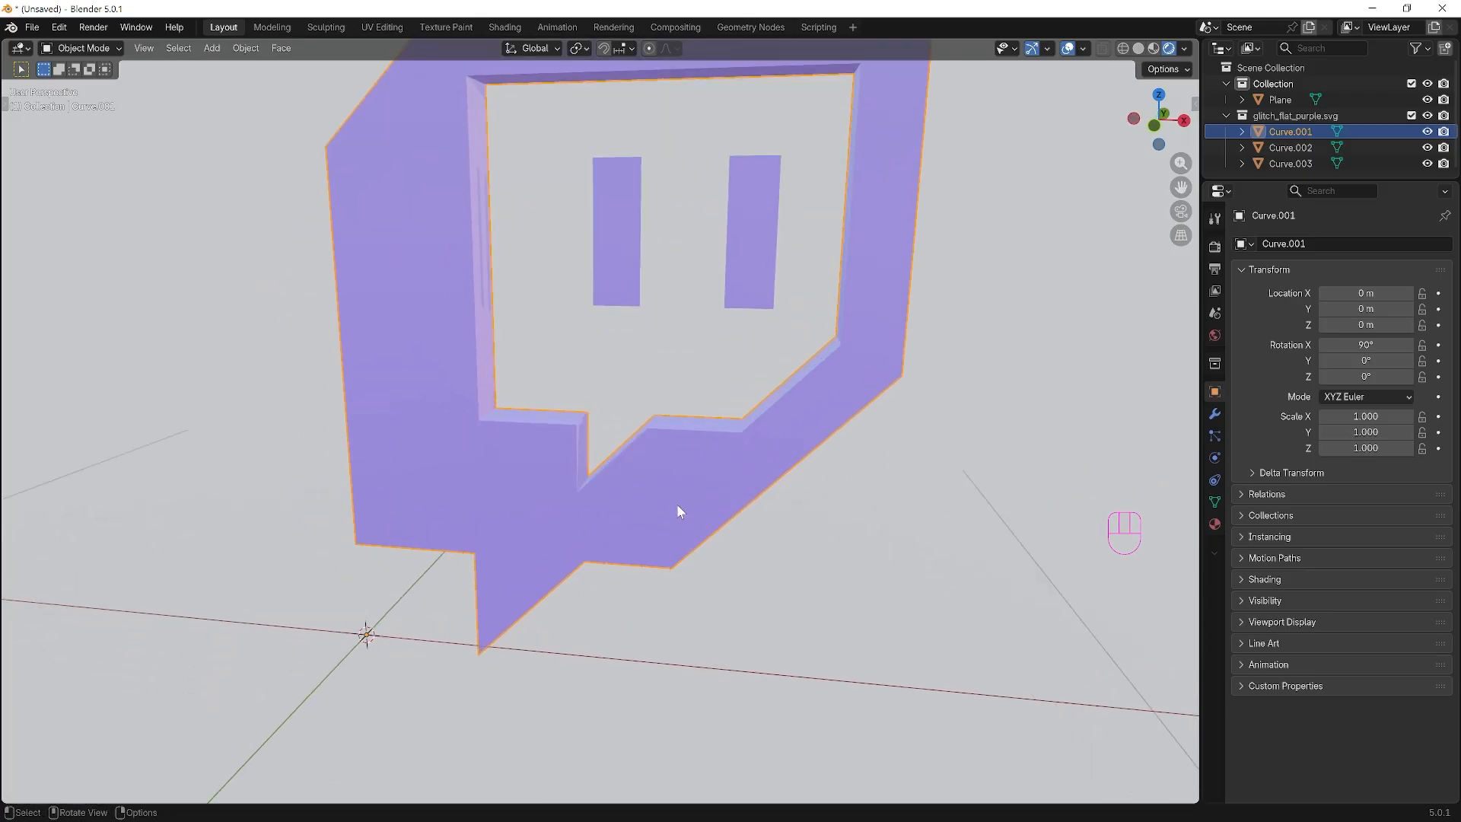
right_click(465, 499)
click(439, 446)
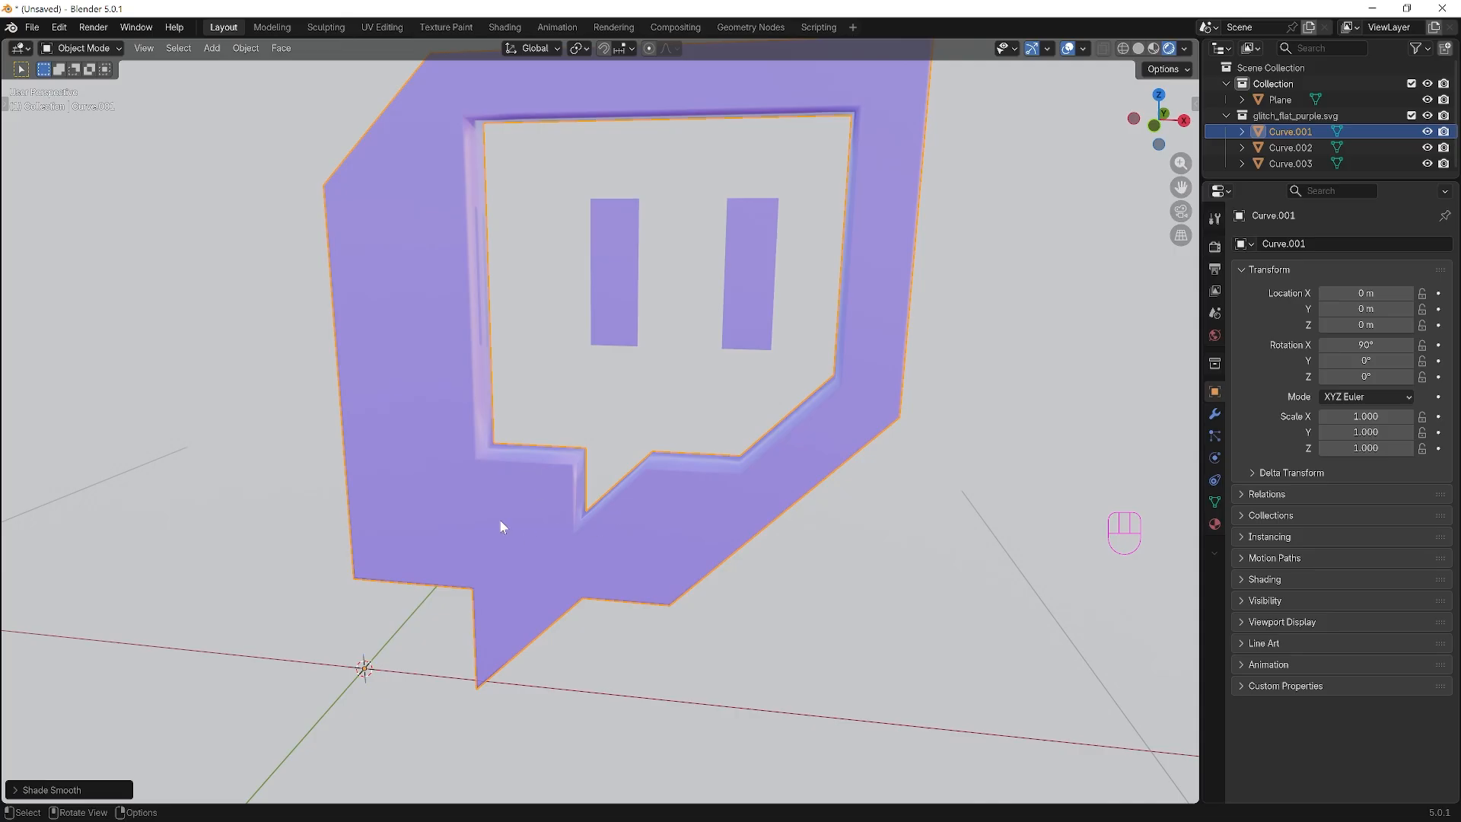
scroll(561, 512, down, 1)
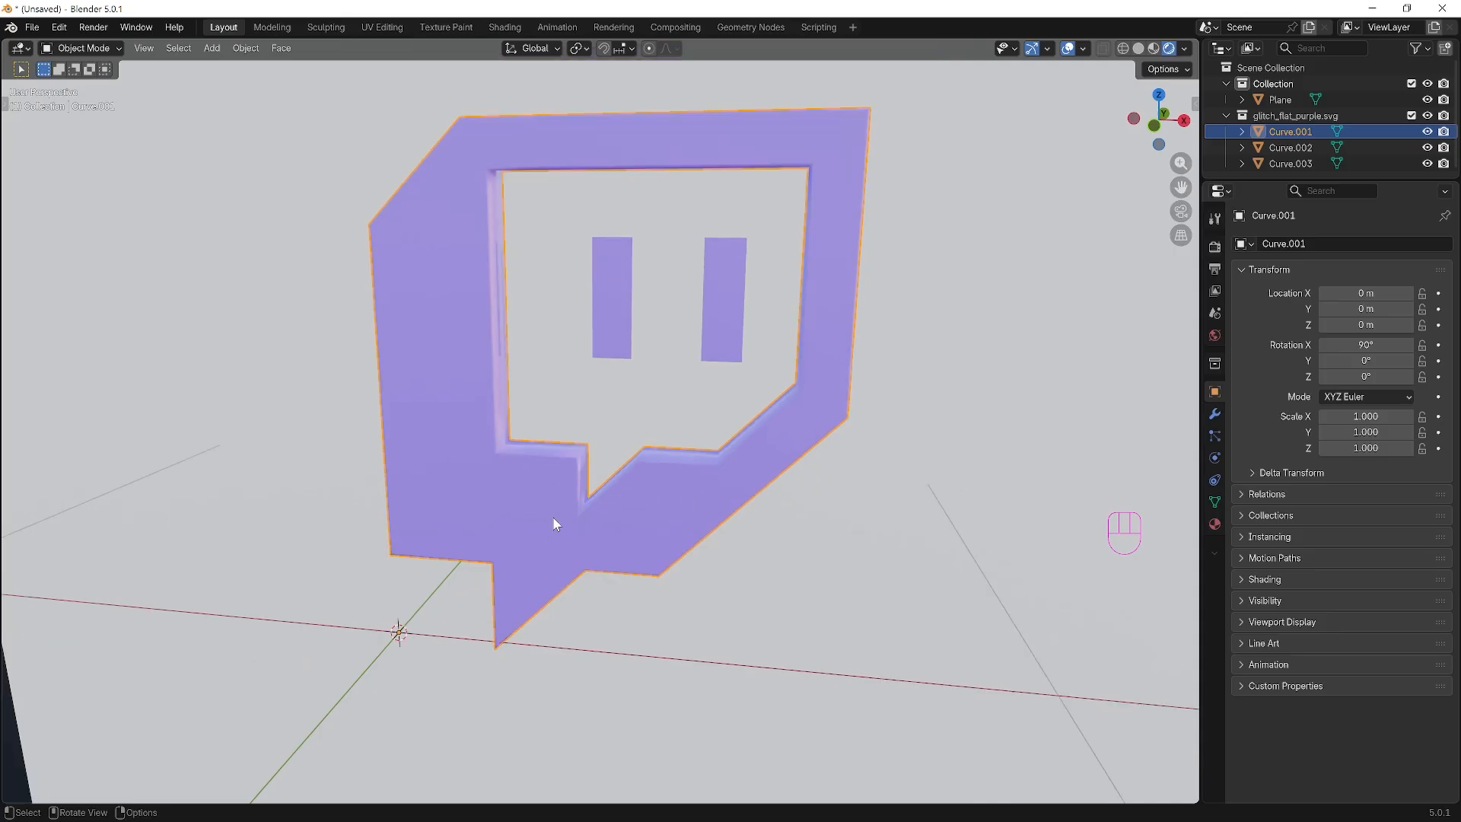
middle_drag(554, 519, 541, 518)
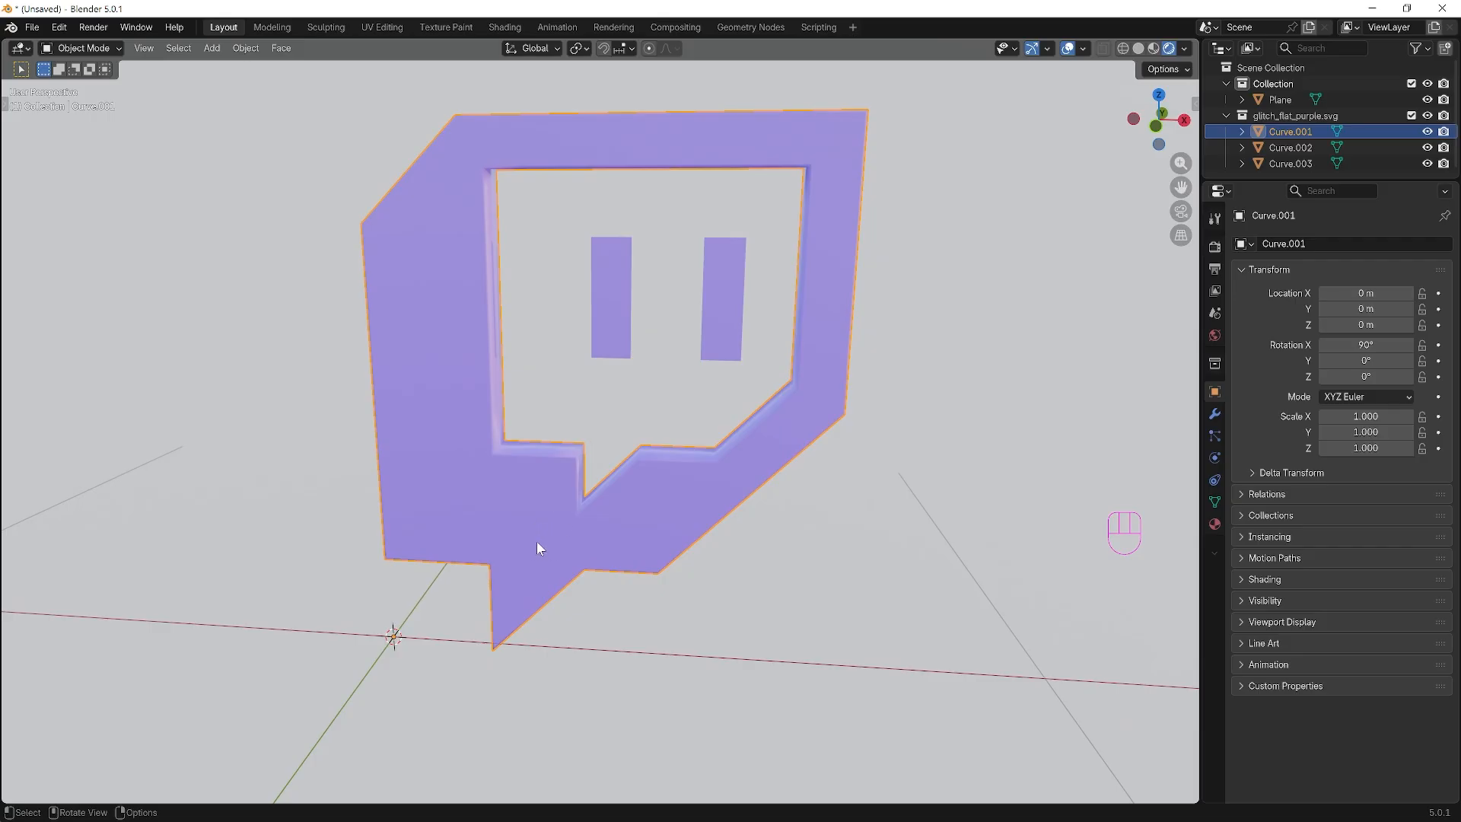
Add a level 2 Subdivision modifier to the logo frame and show its modifier settings.
key(ctrl+2)
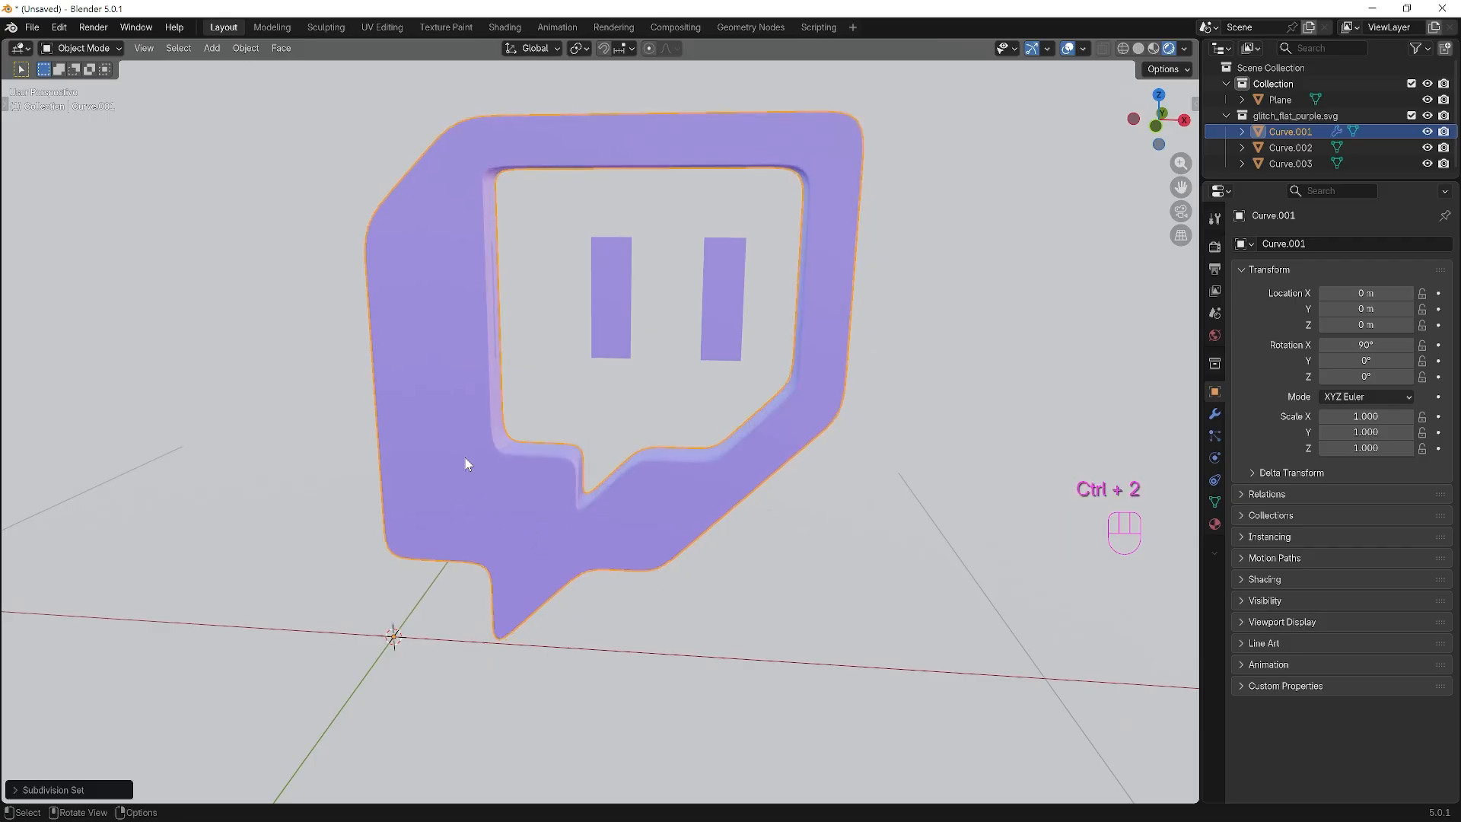
click(1215, 412)
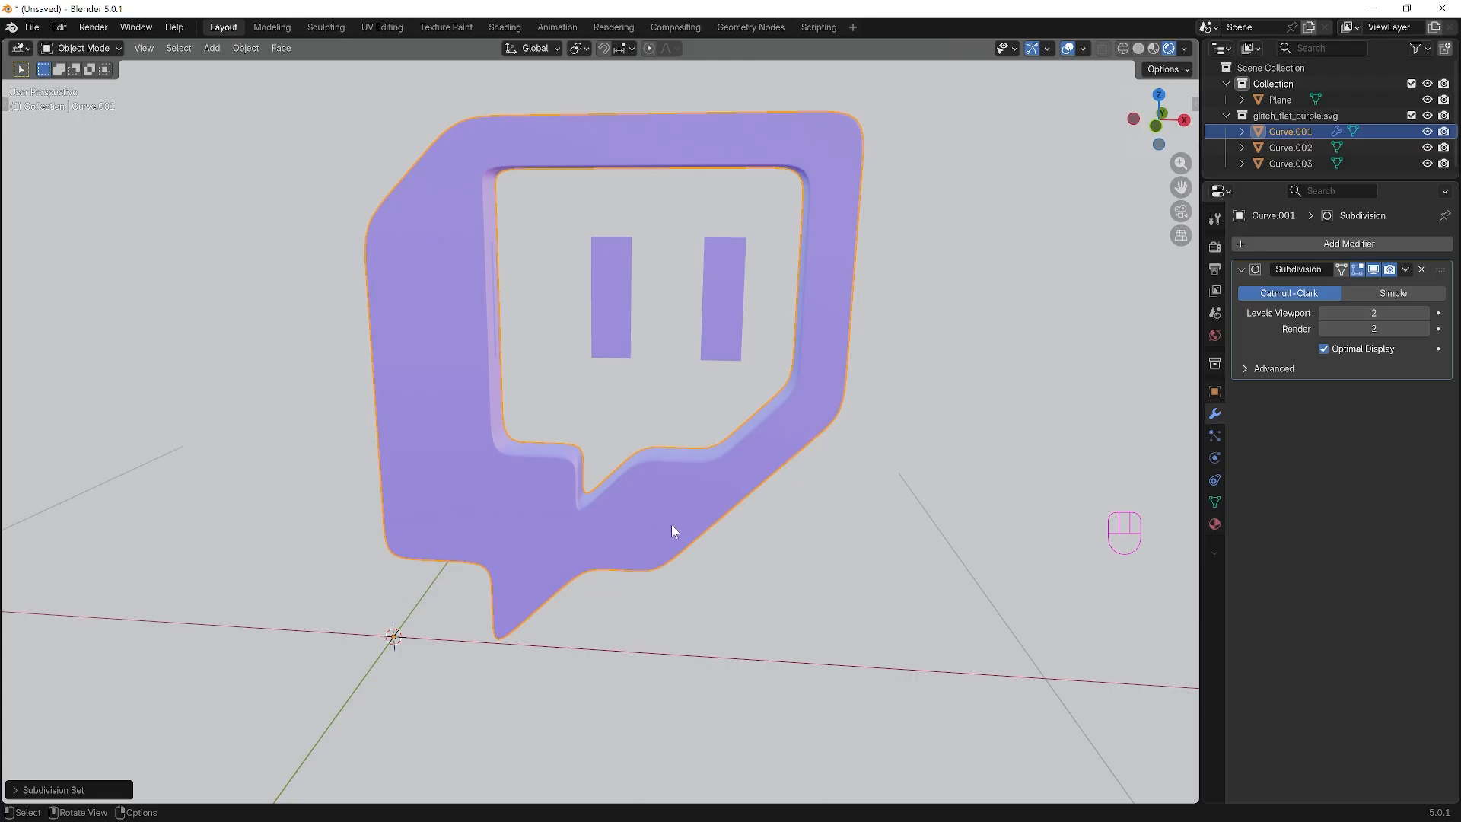
mouse_move(662, 521)
middle_down()
mouse_move(698, 499)
mouse_move(668, 500)
middle_up()
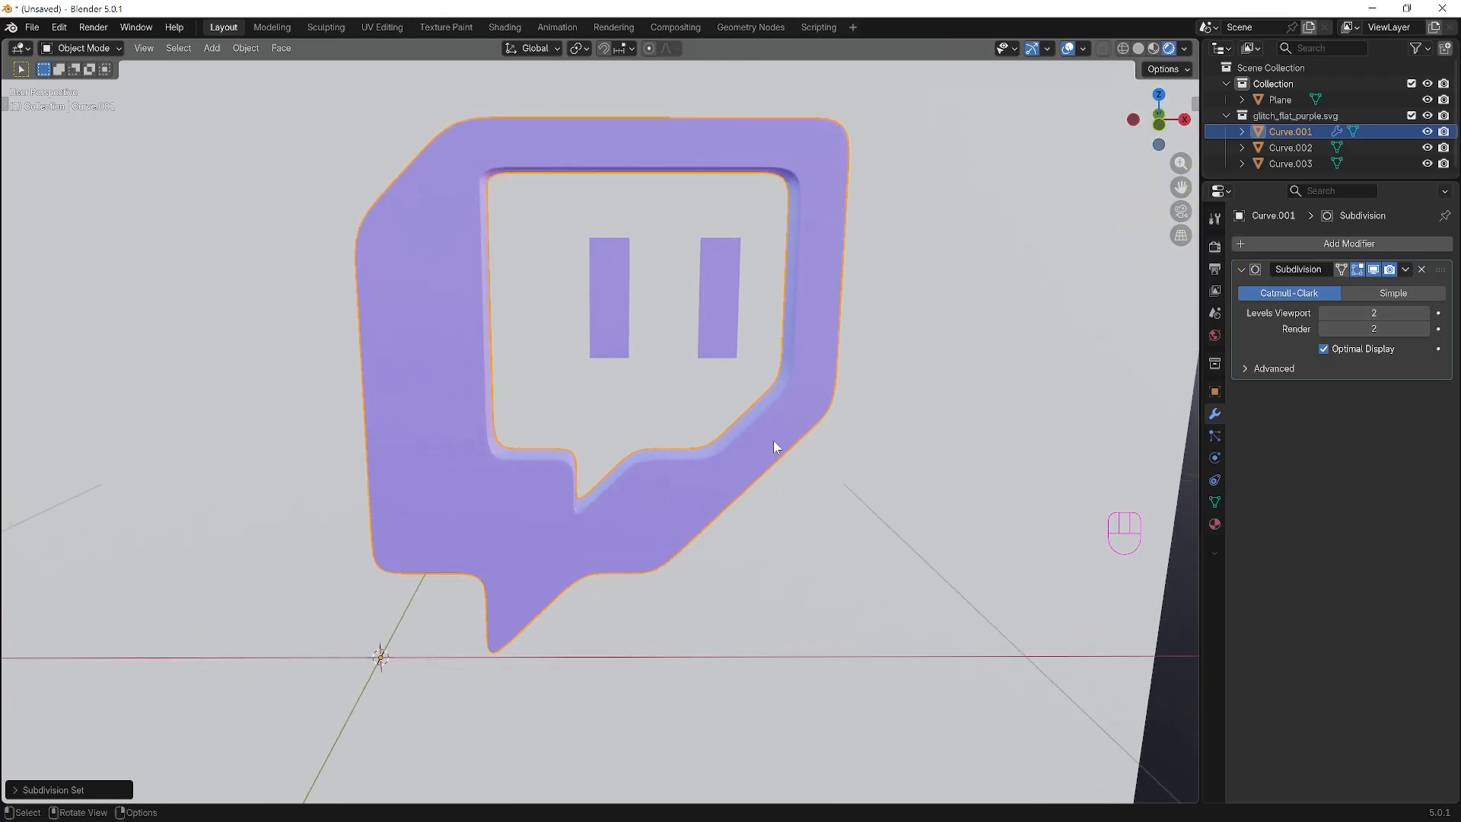
middle_drag(566, 578, 552, 547)
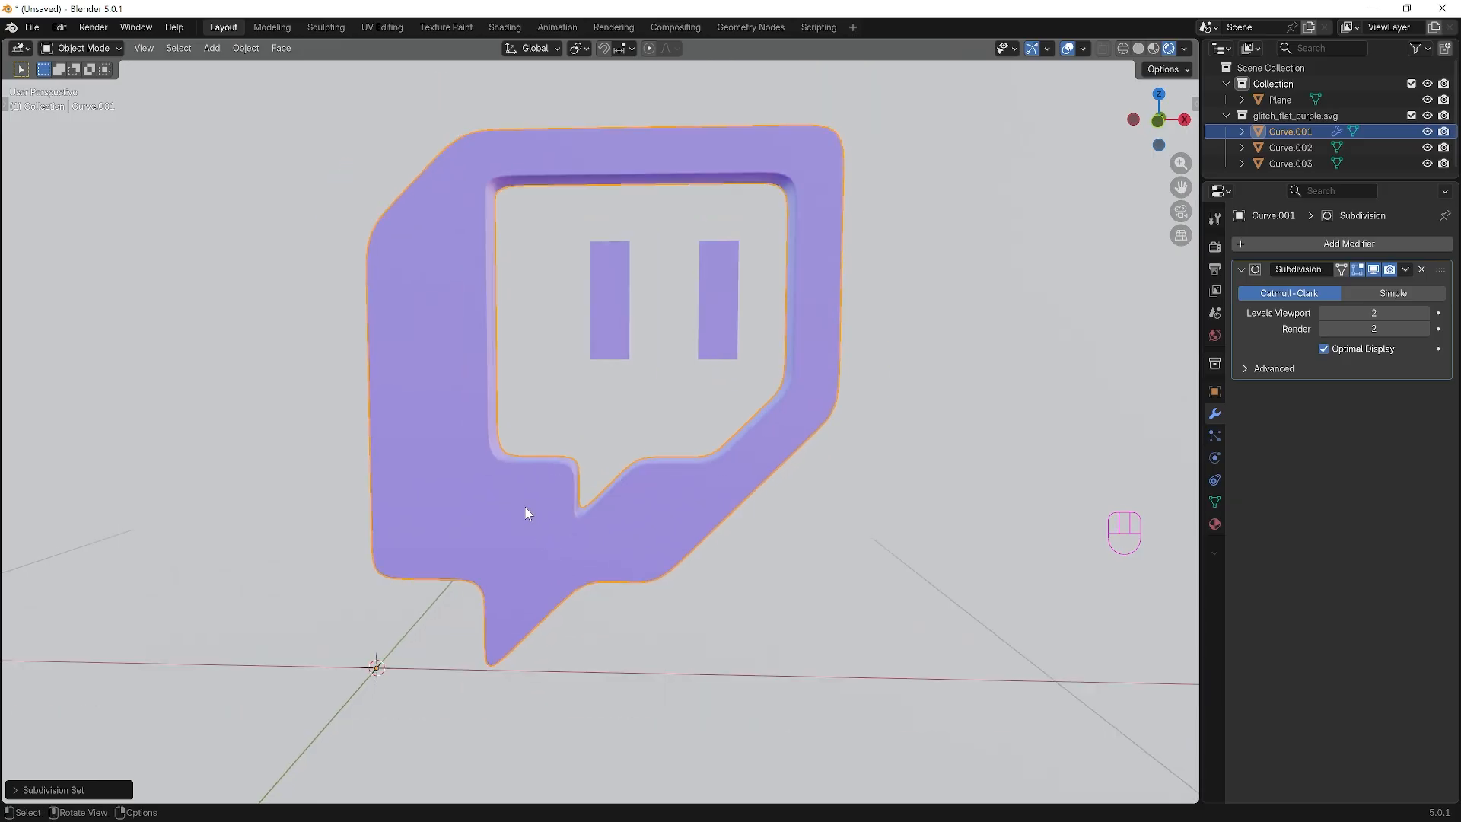
Add a loop cut across the top bar, slid close to its upper-left corner edge, and mark it as a seam.
key(Tab)
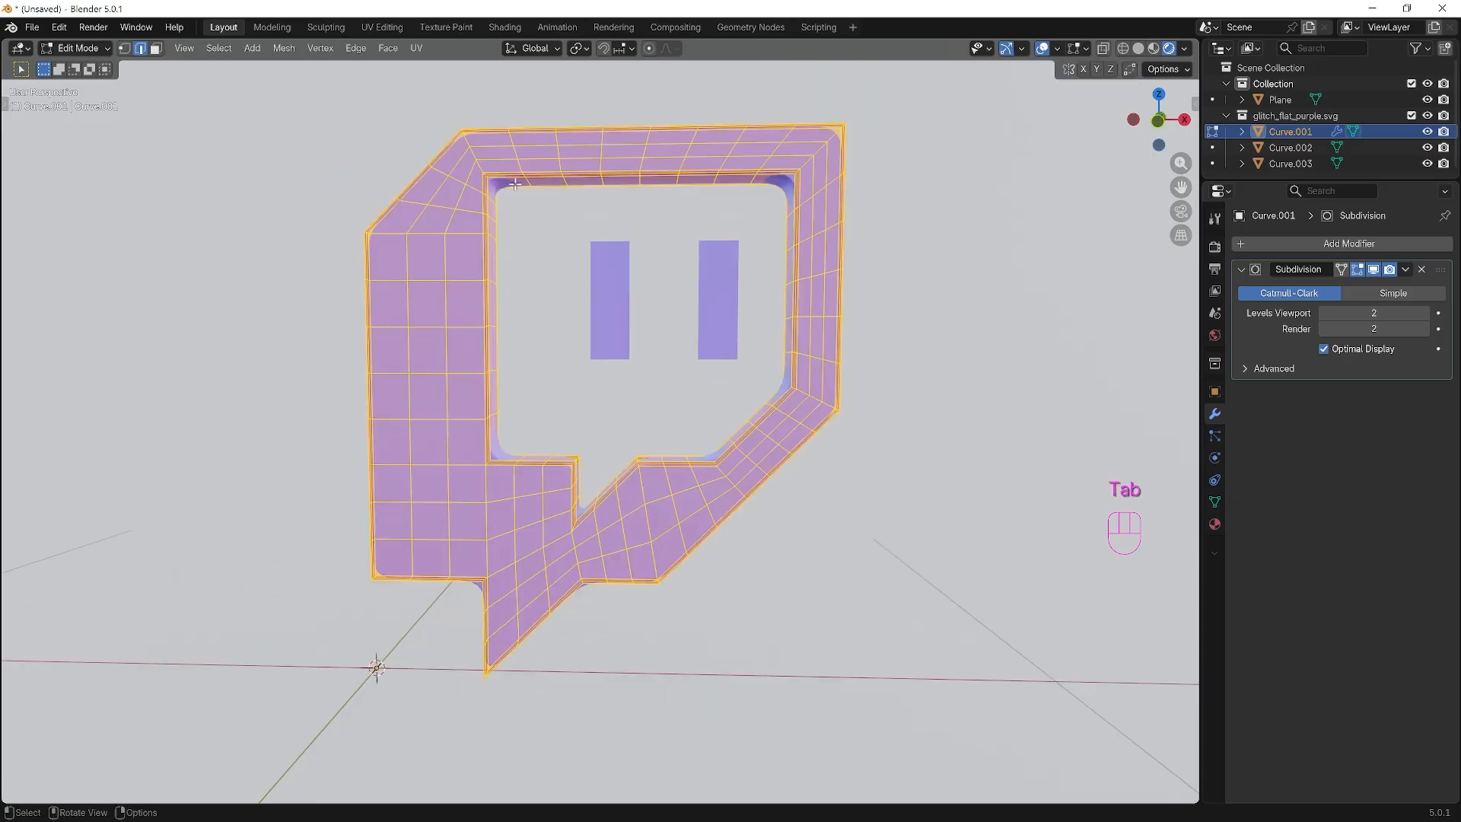
middle_drag(469, 286, 470, 289)
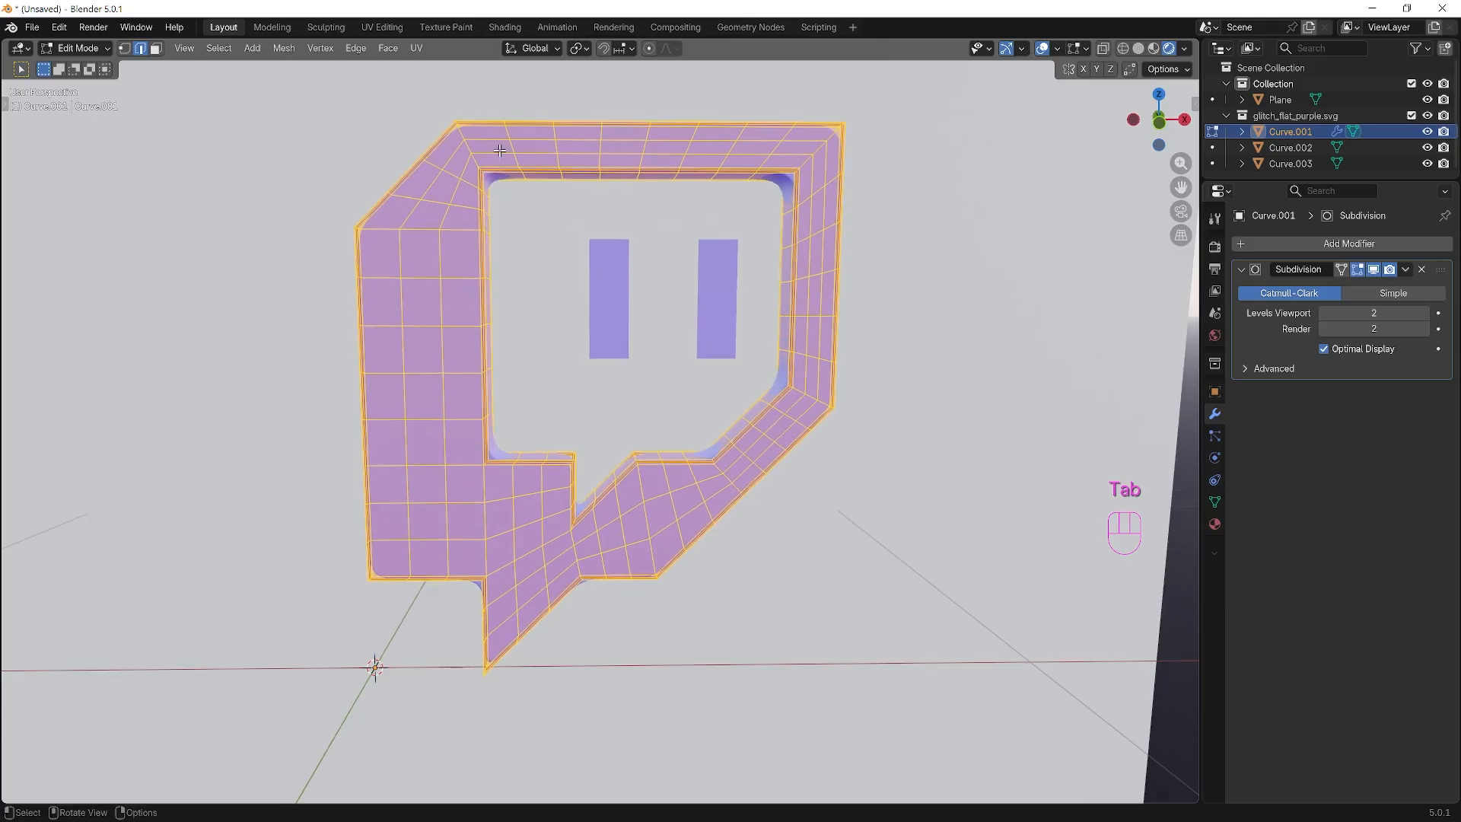
click(483, 152)
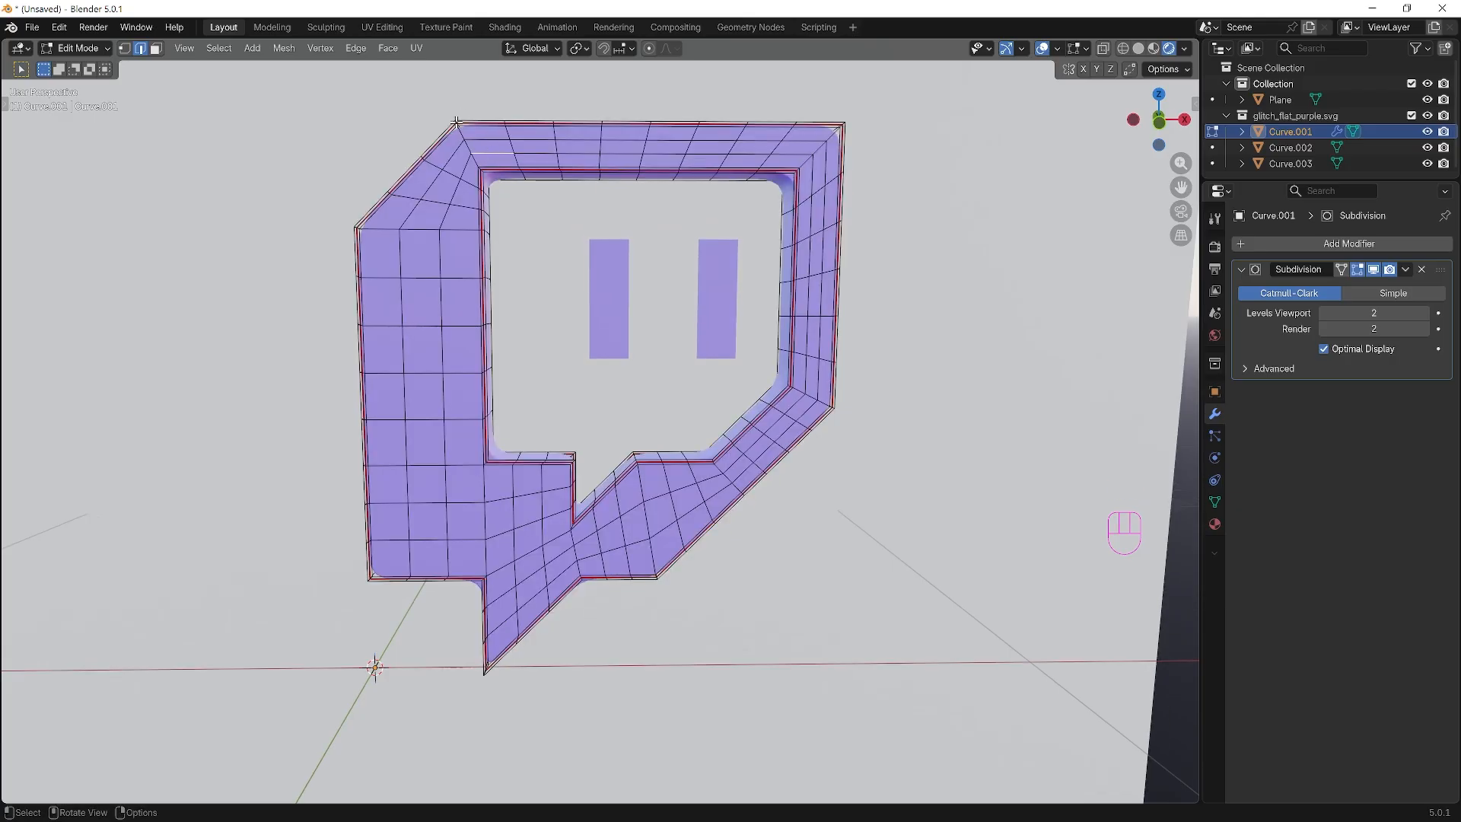
key(ctrl+r)
click(491, 151)
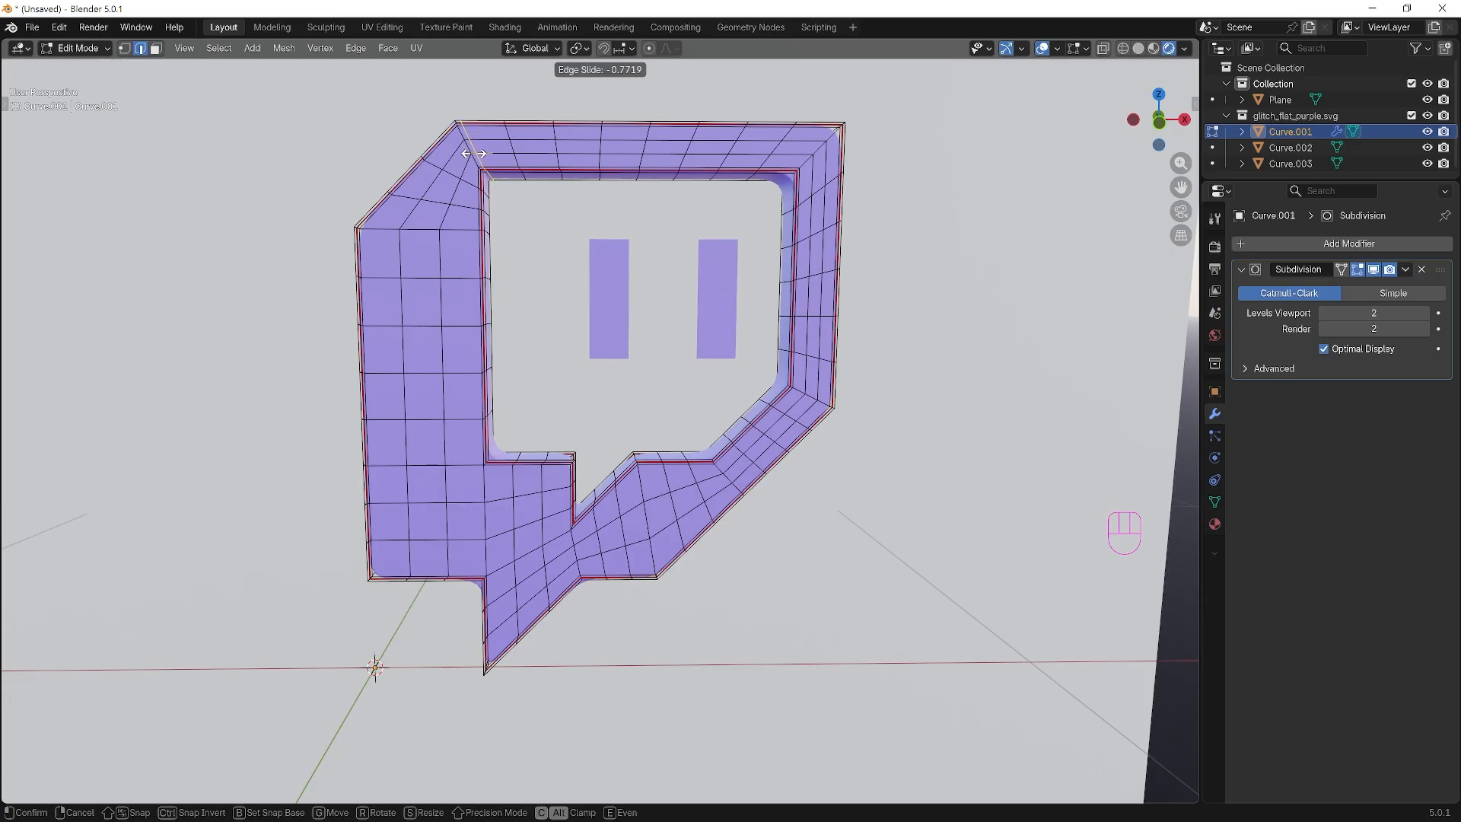
click(473, 153)
right_drag(473, 153, 420, 350)
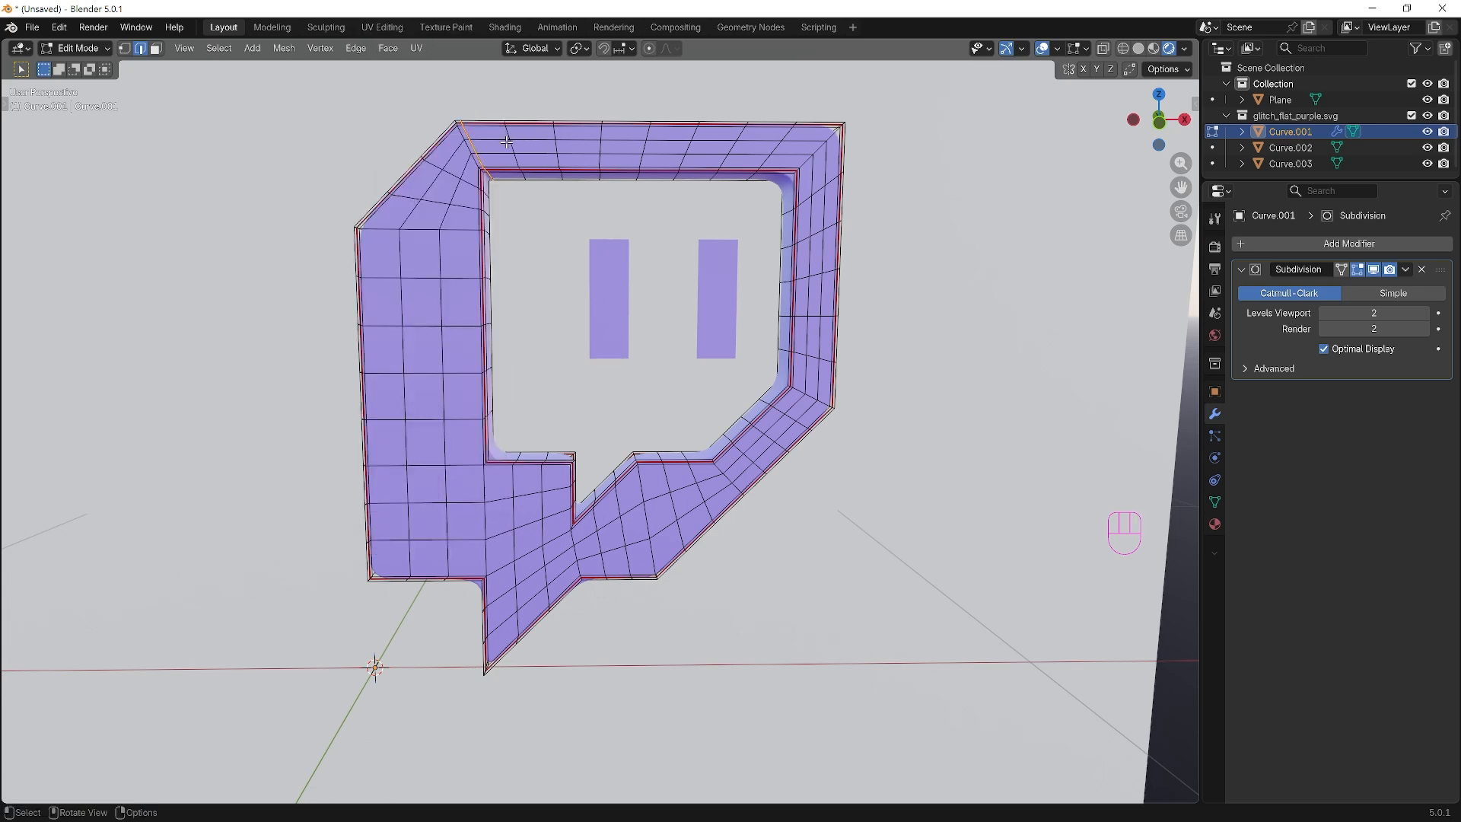
Add a supporting loop cut on the upper-left diagonal beside the top bar, mark it as a seam and return to Object Mode.
click(464, 171)
key(ctrl+r)
click(480, 185)
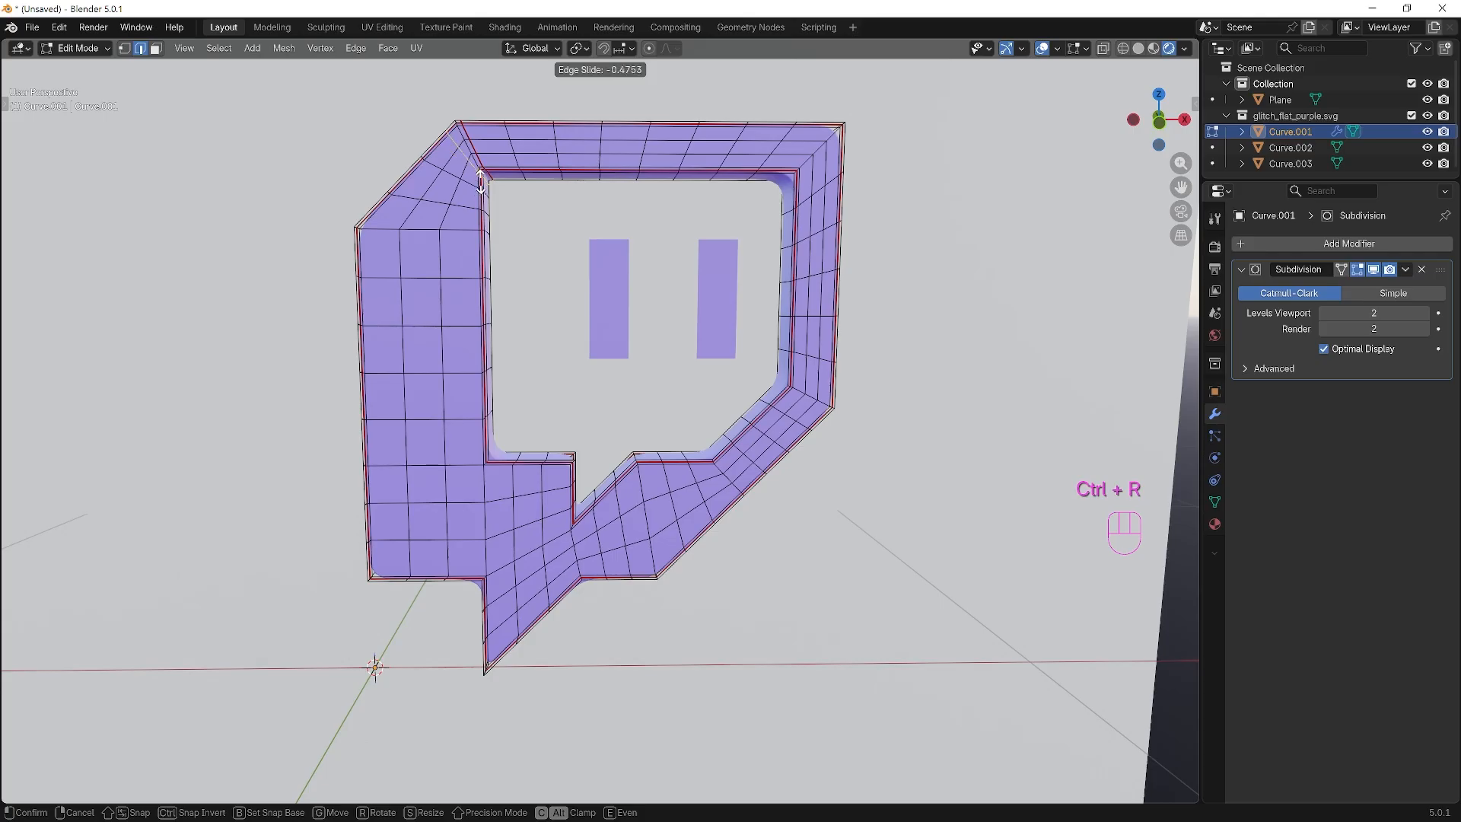
click(481, 176)
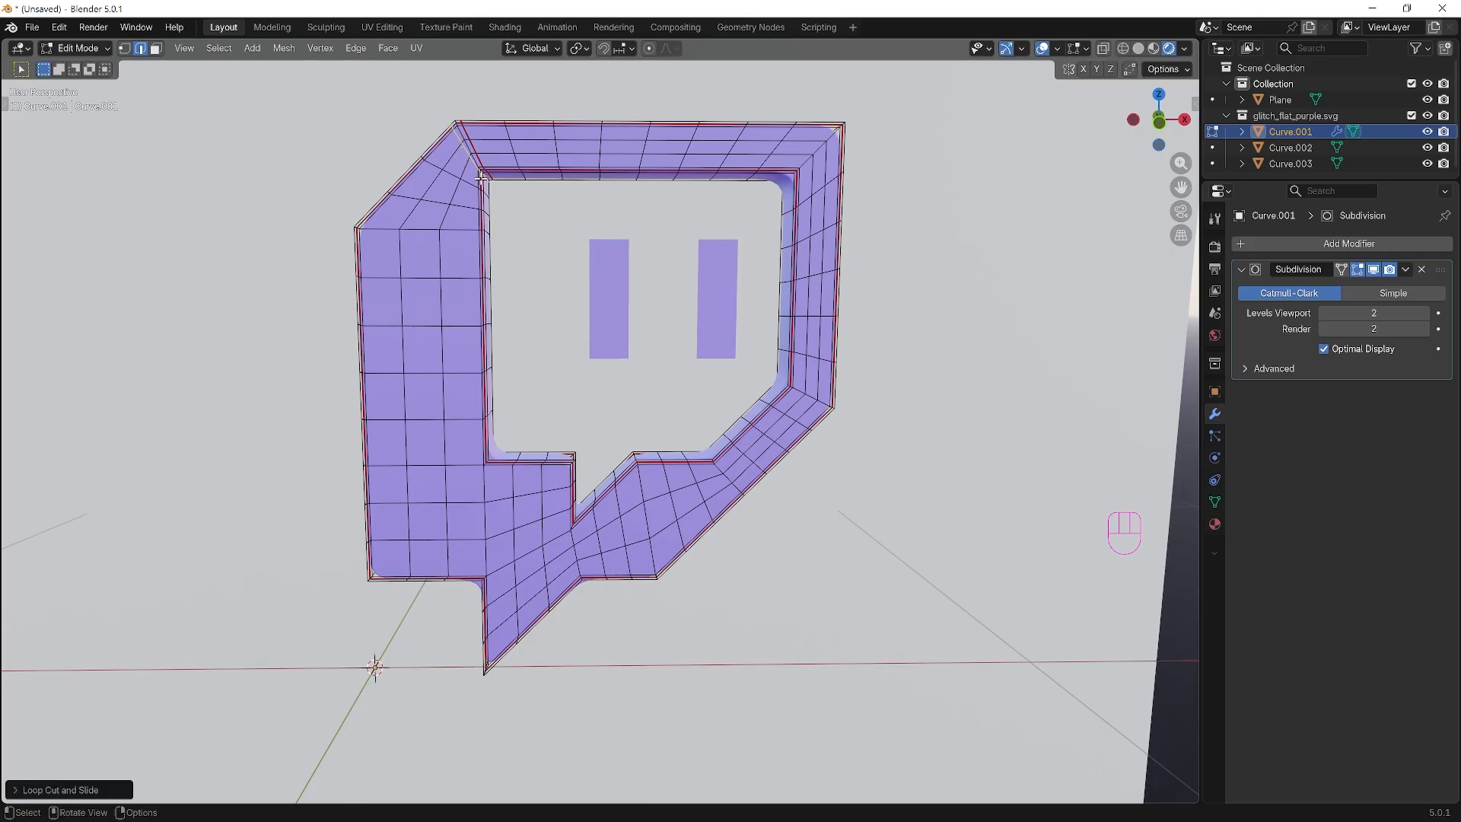
right_click(467, 153)
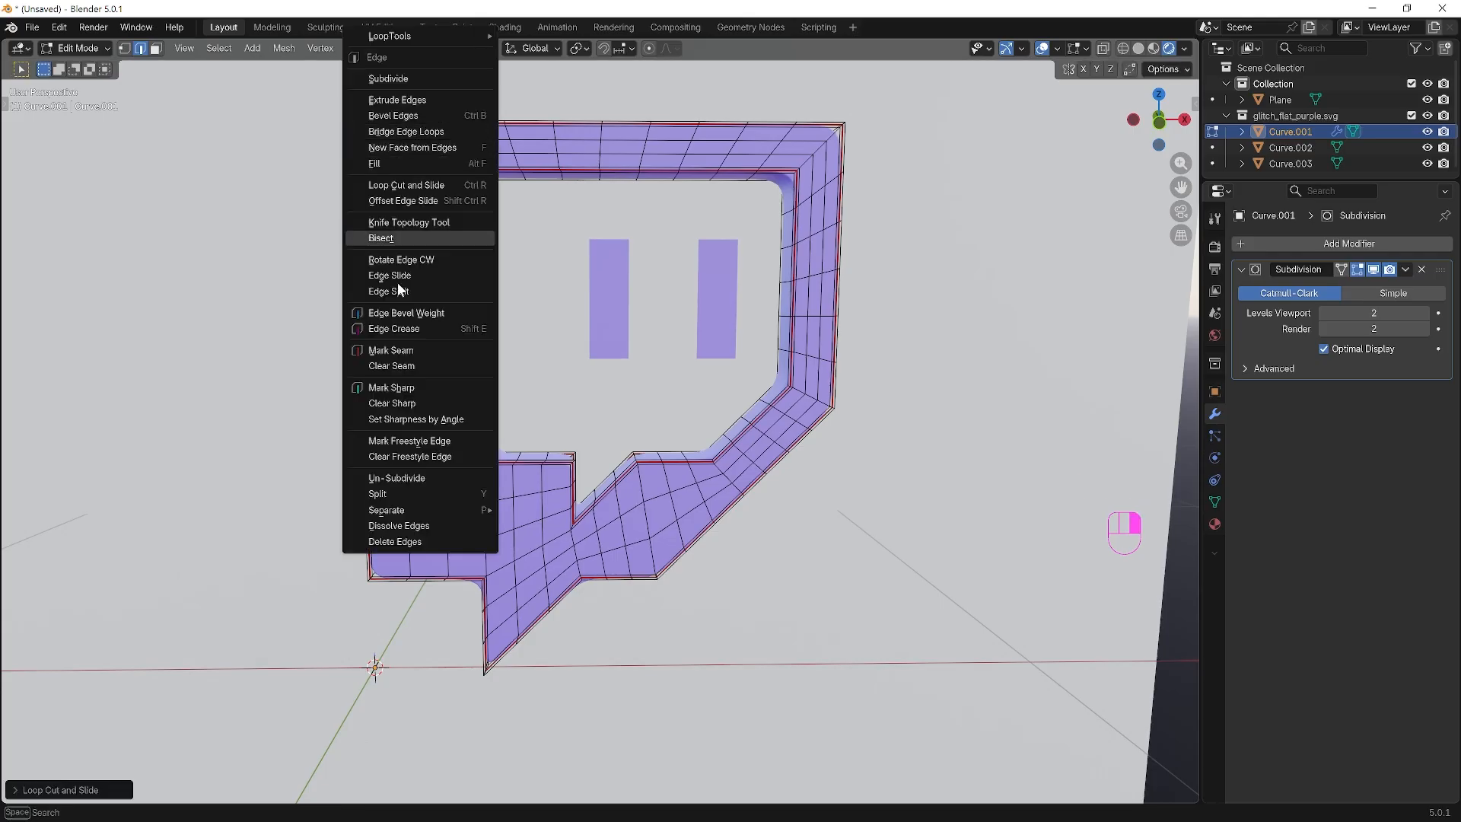
click(409, 345)
key(Tab)
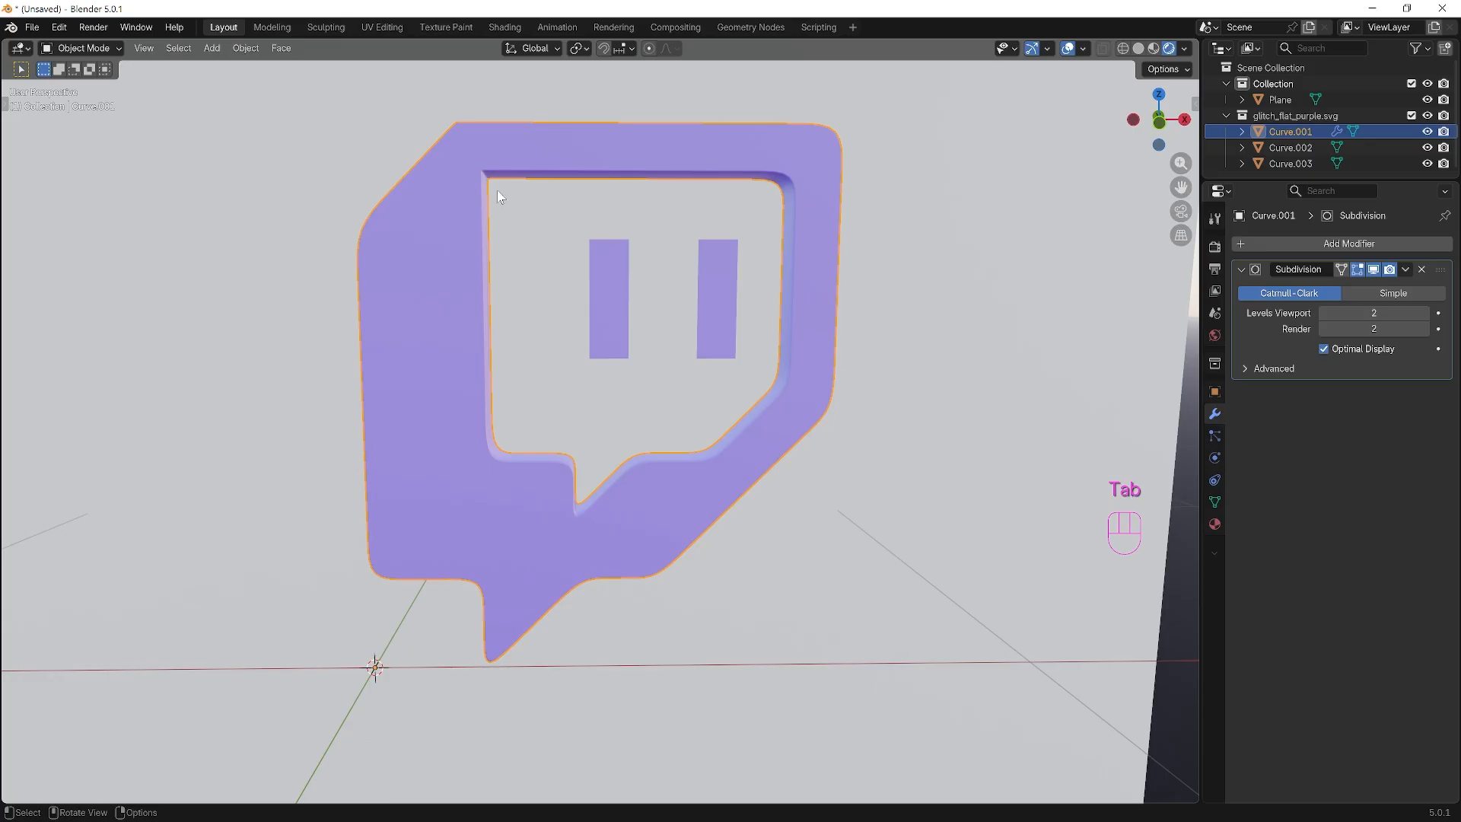
Add a loop cut across the top bar, slid close to the upper-right corner edge, and mark it as a seam.
key(Tab)
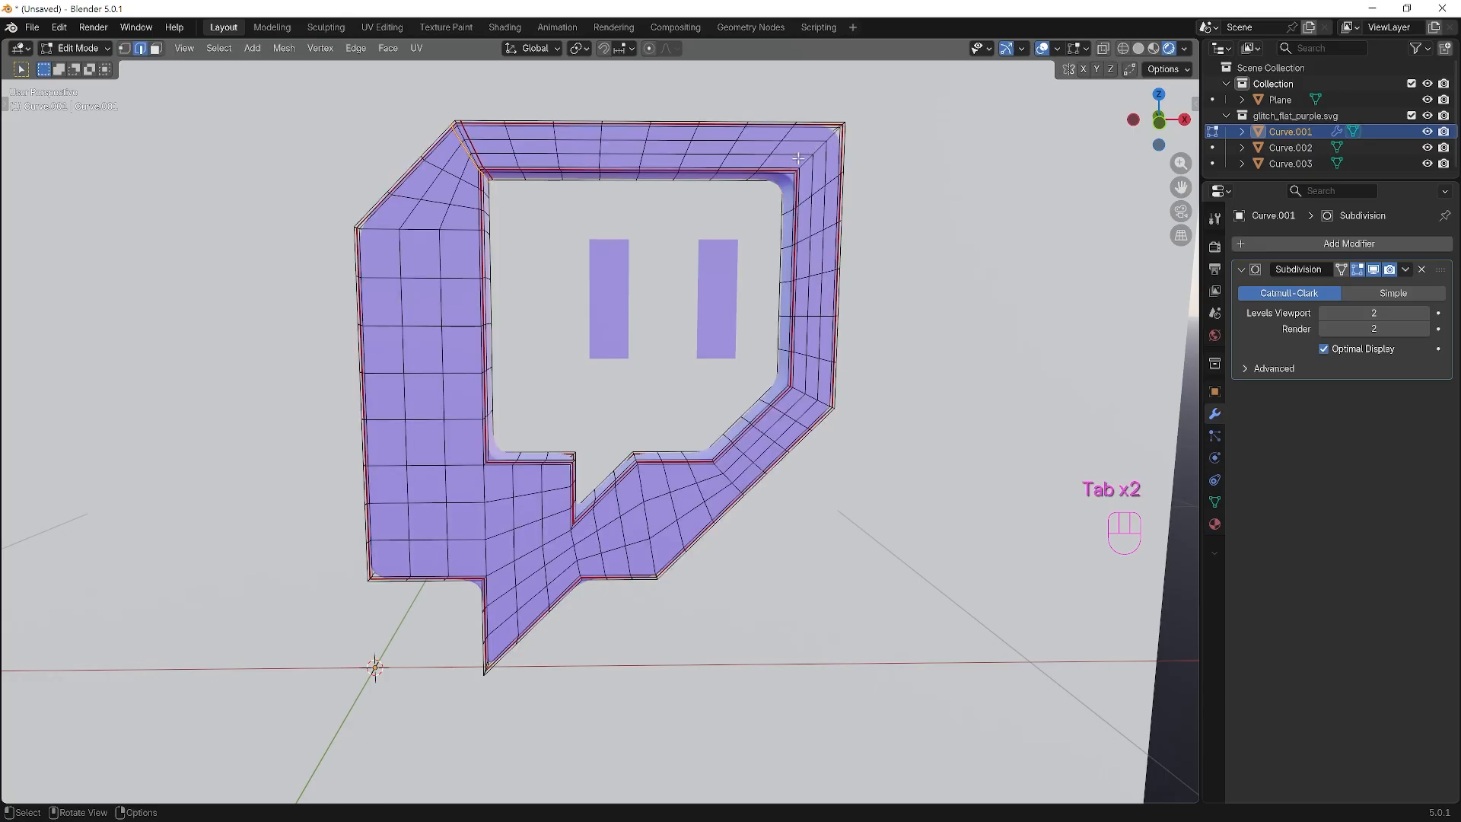
key(ctrl+r)
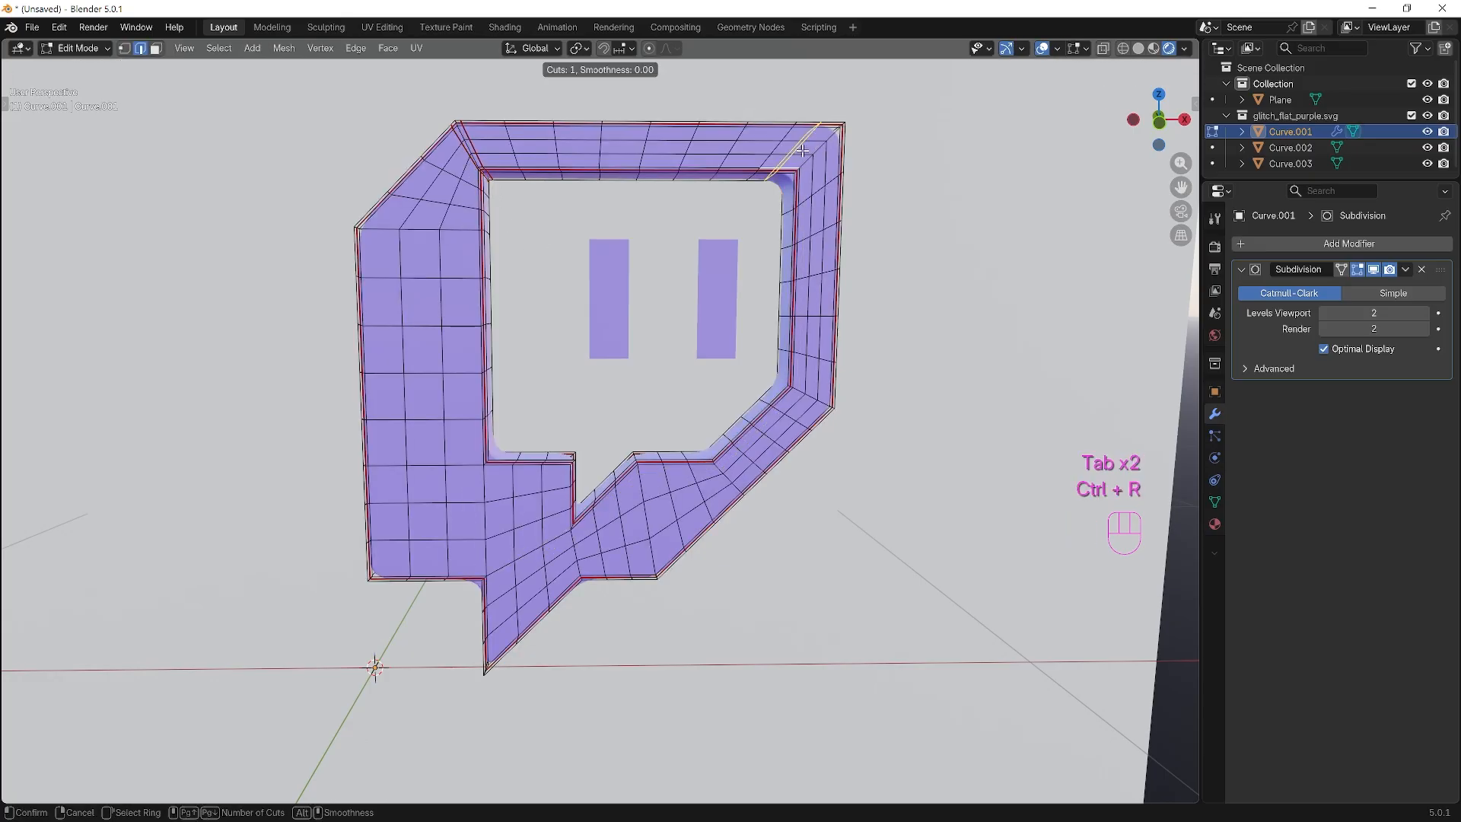
click(803, 151)
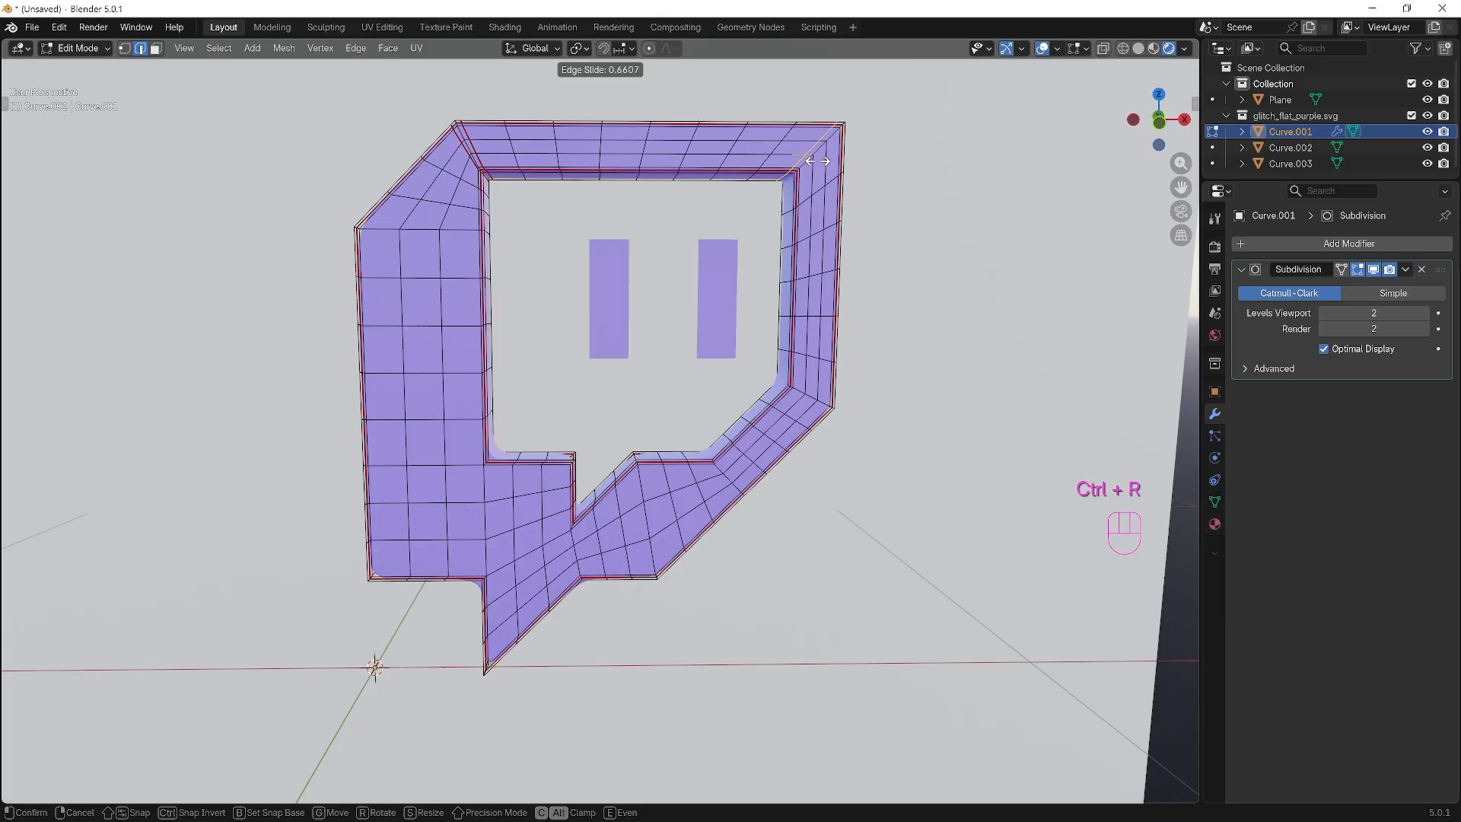
click(817, 161)
right_click(817, 161)
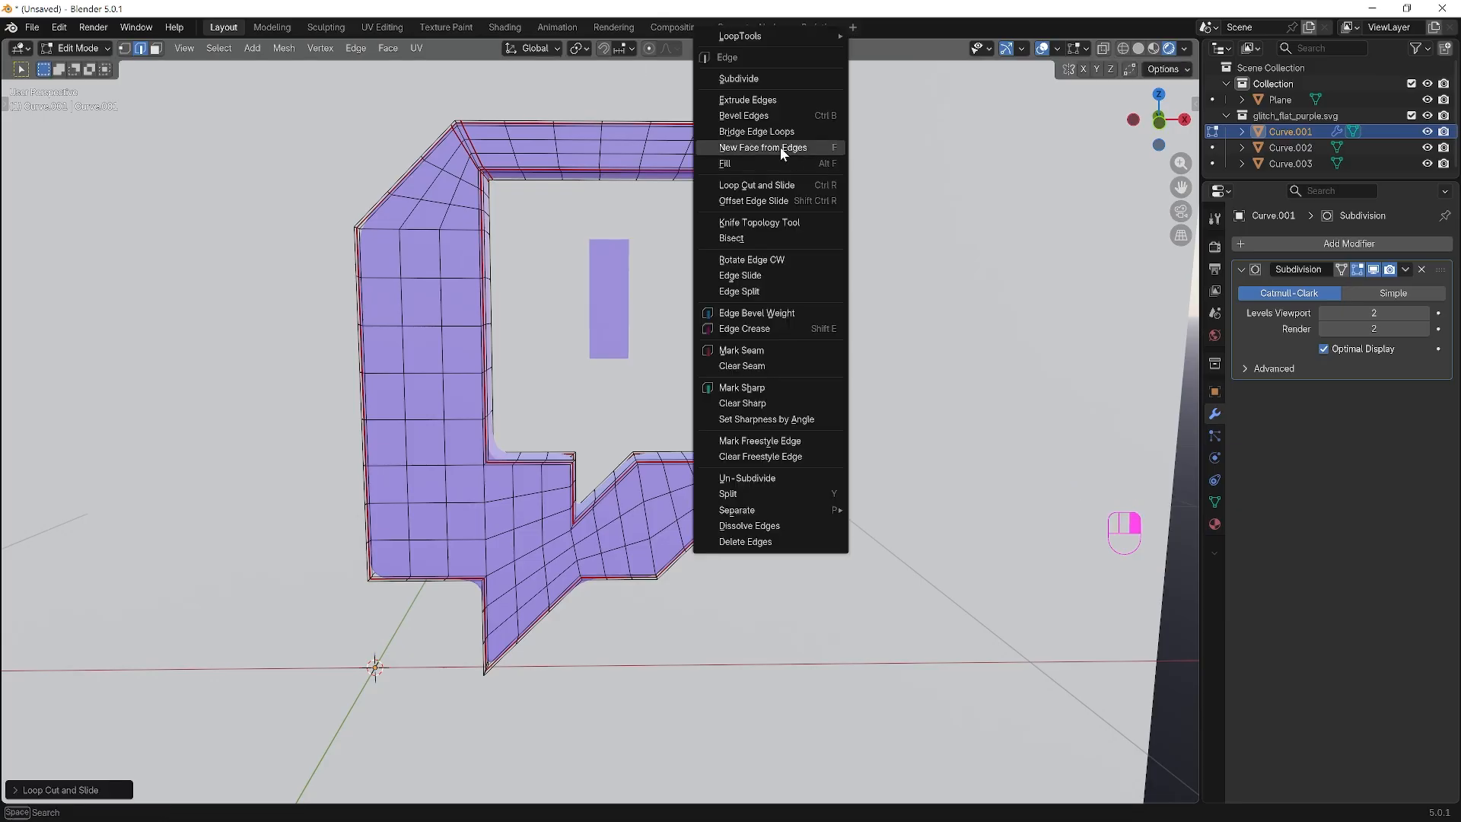
click(741, 349)
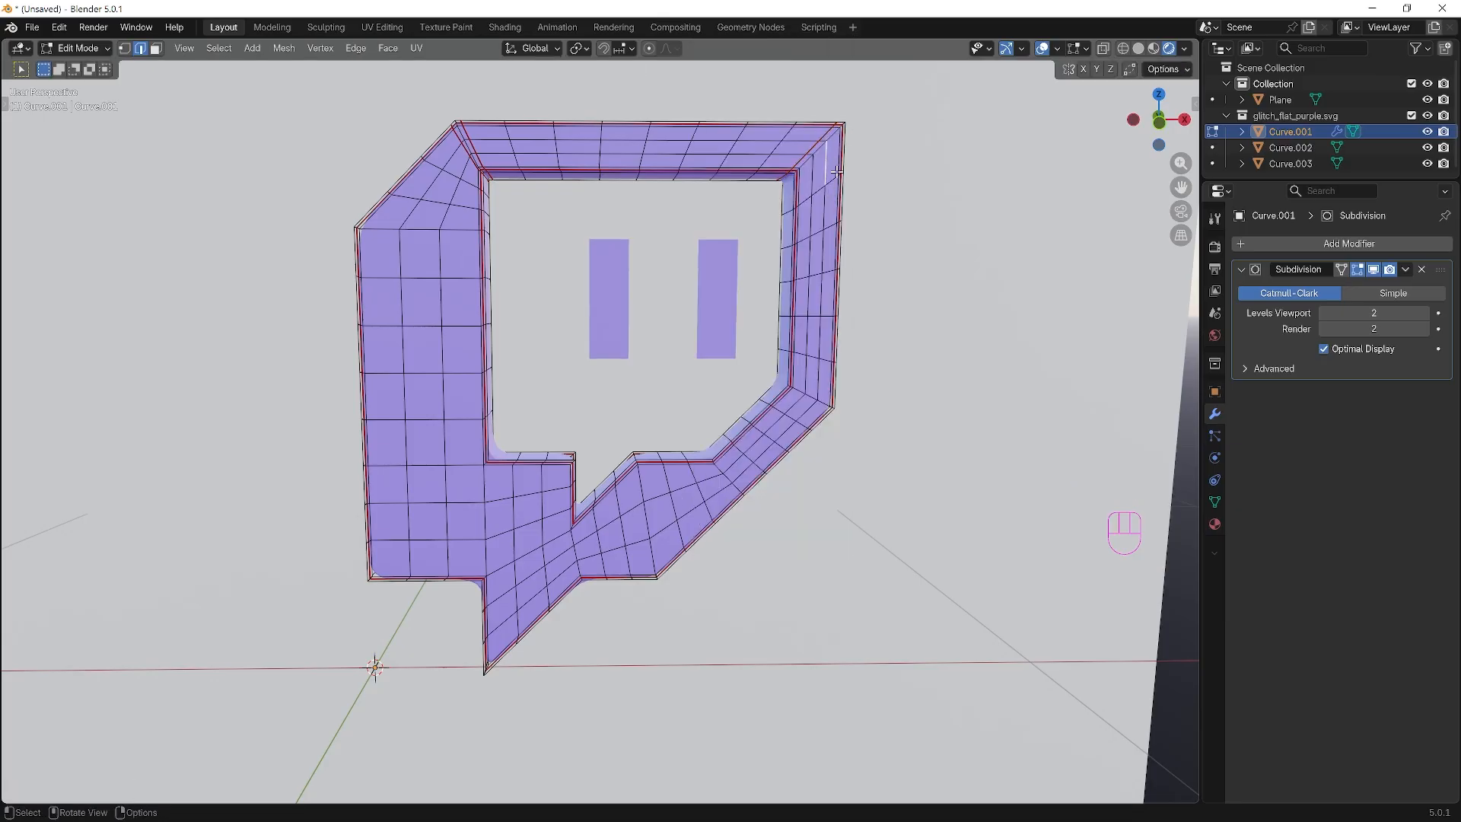
Add a loop cut across the frame's right side just below the upper-right corner edge, mark it as a seam and return to Object Mode.
key(ctrl+r)
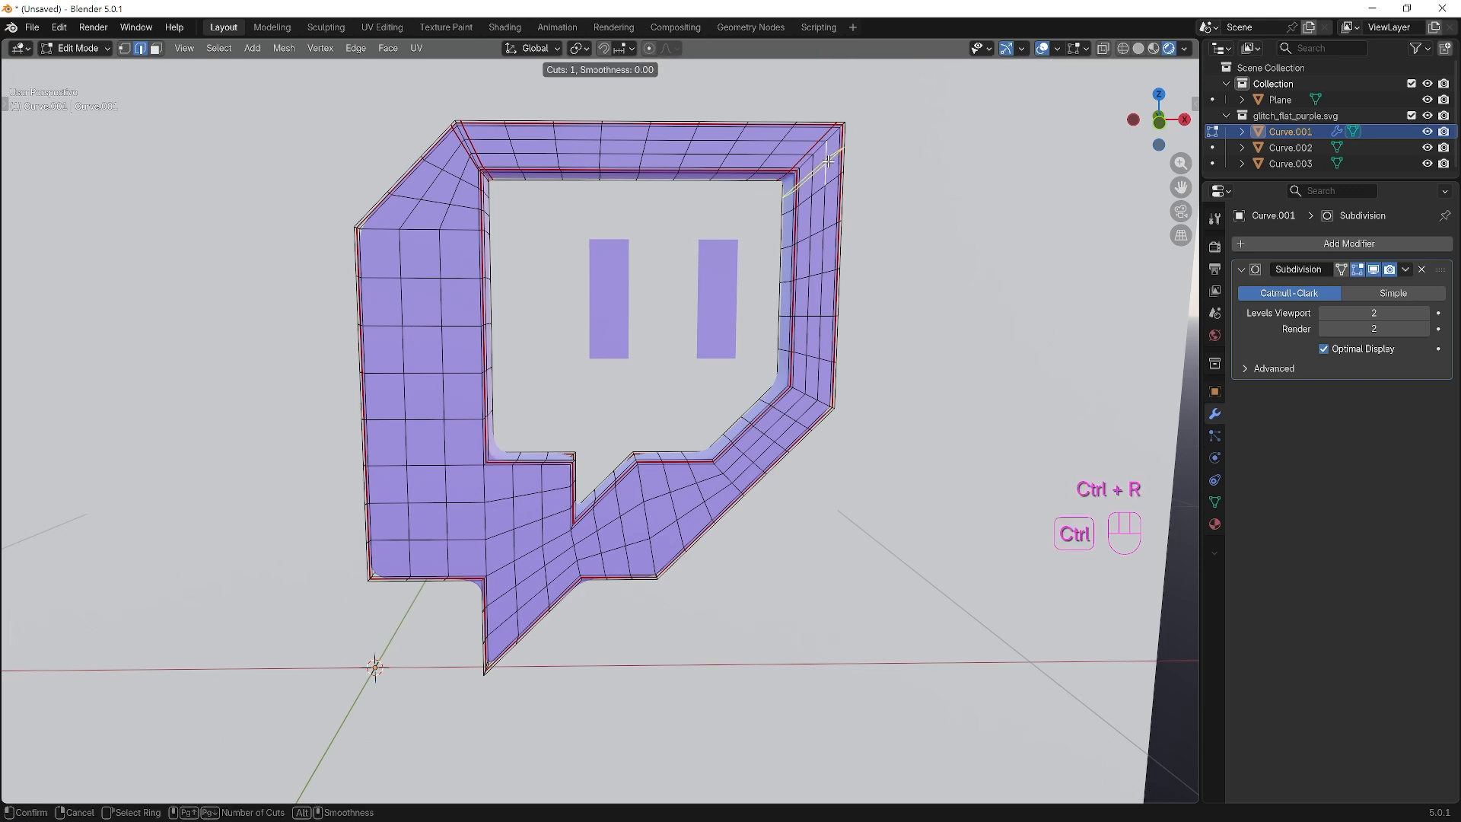
click(829, 161)
click(828, 159)
right_click(823, 144)
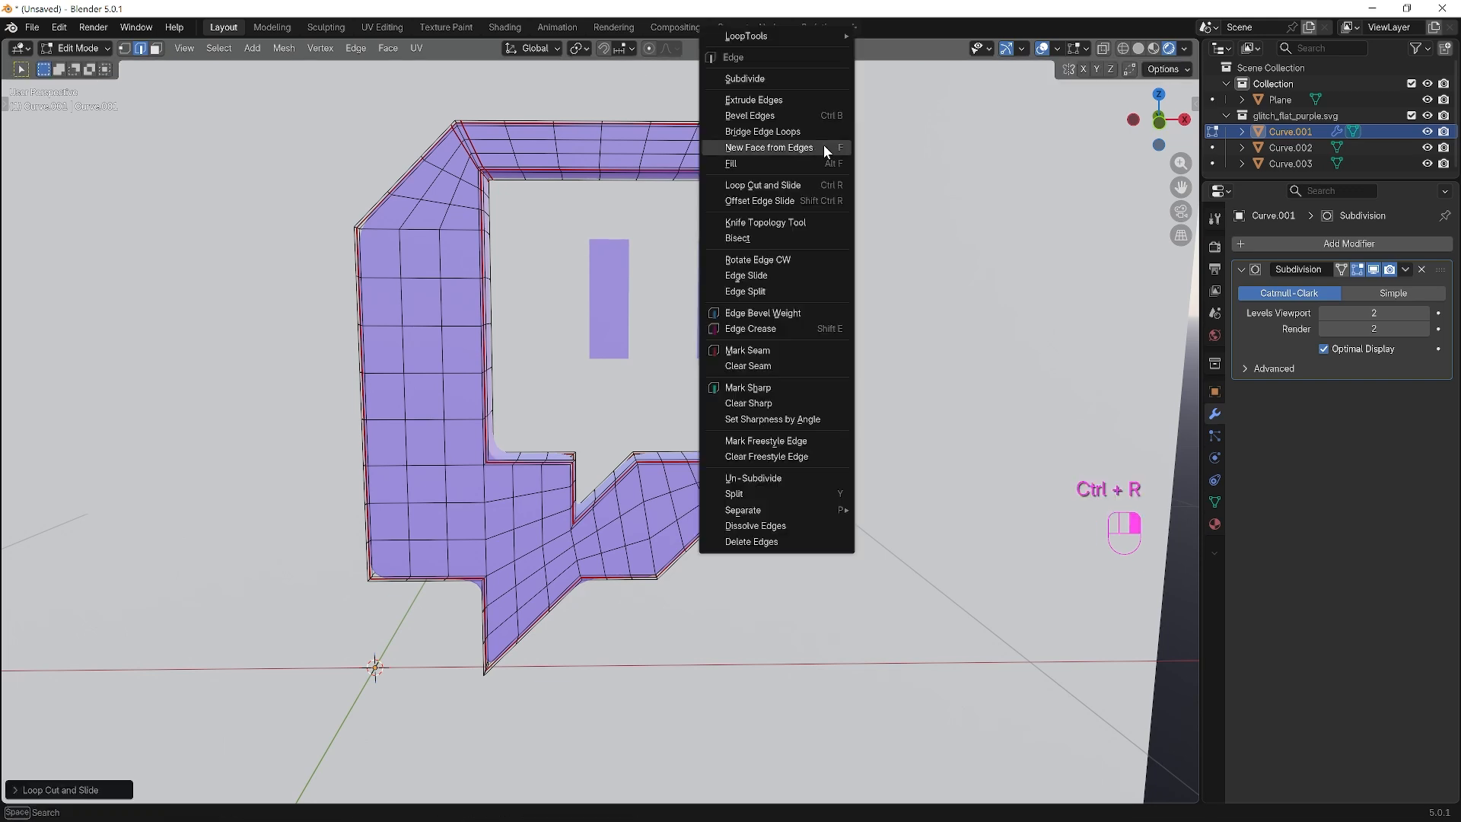
click(758, 349)
key(Tab)
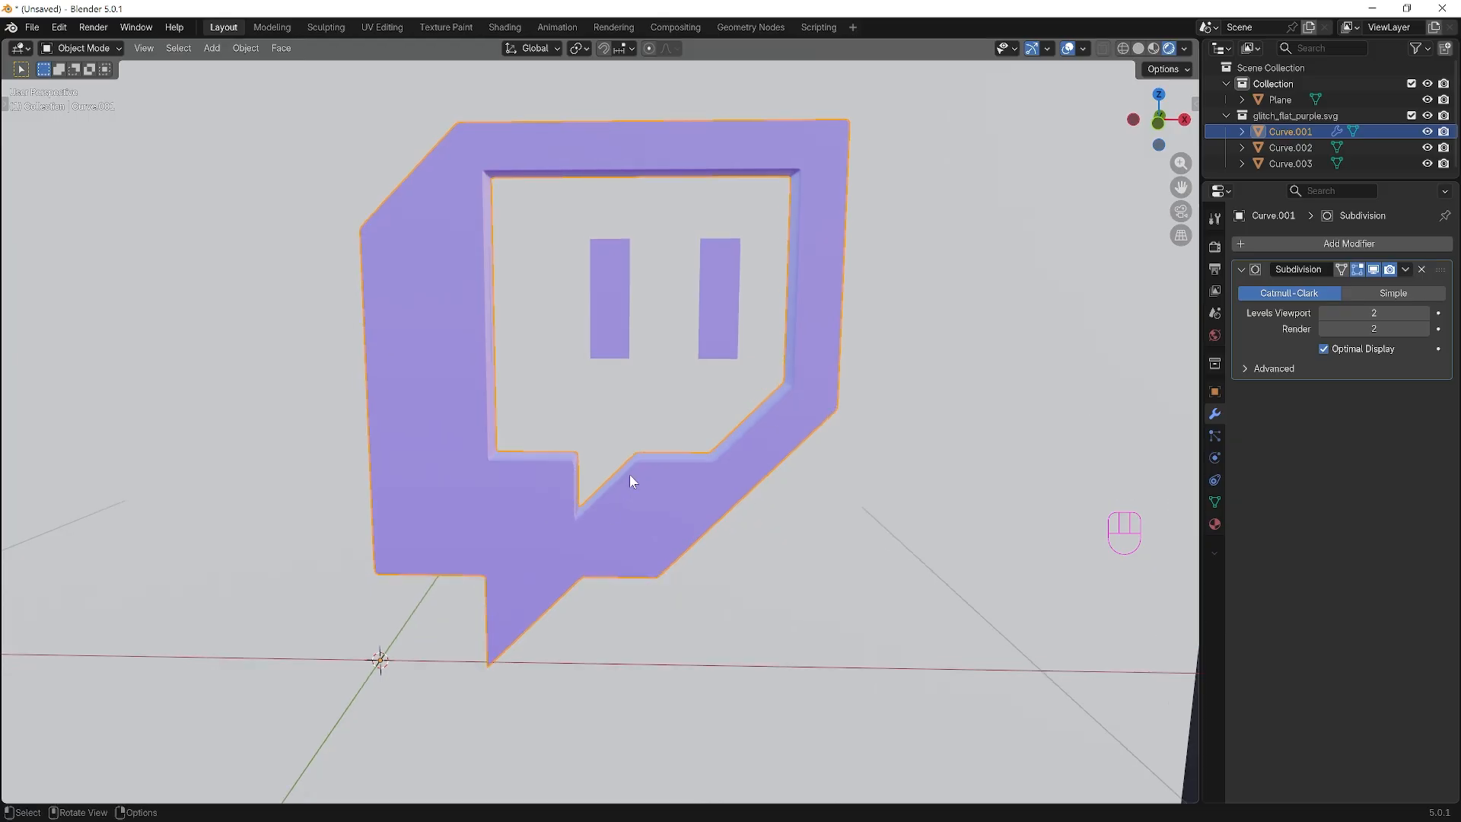
Add one lengthwise loop cut around the outer side walls of the extruded frame.
key(Tab)
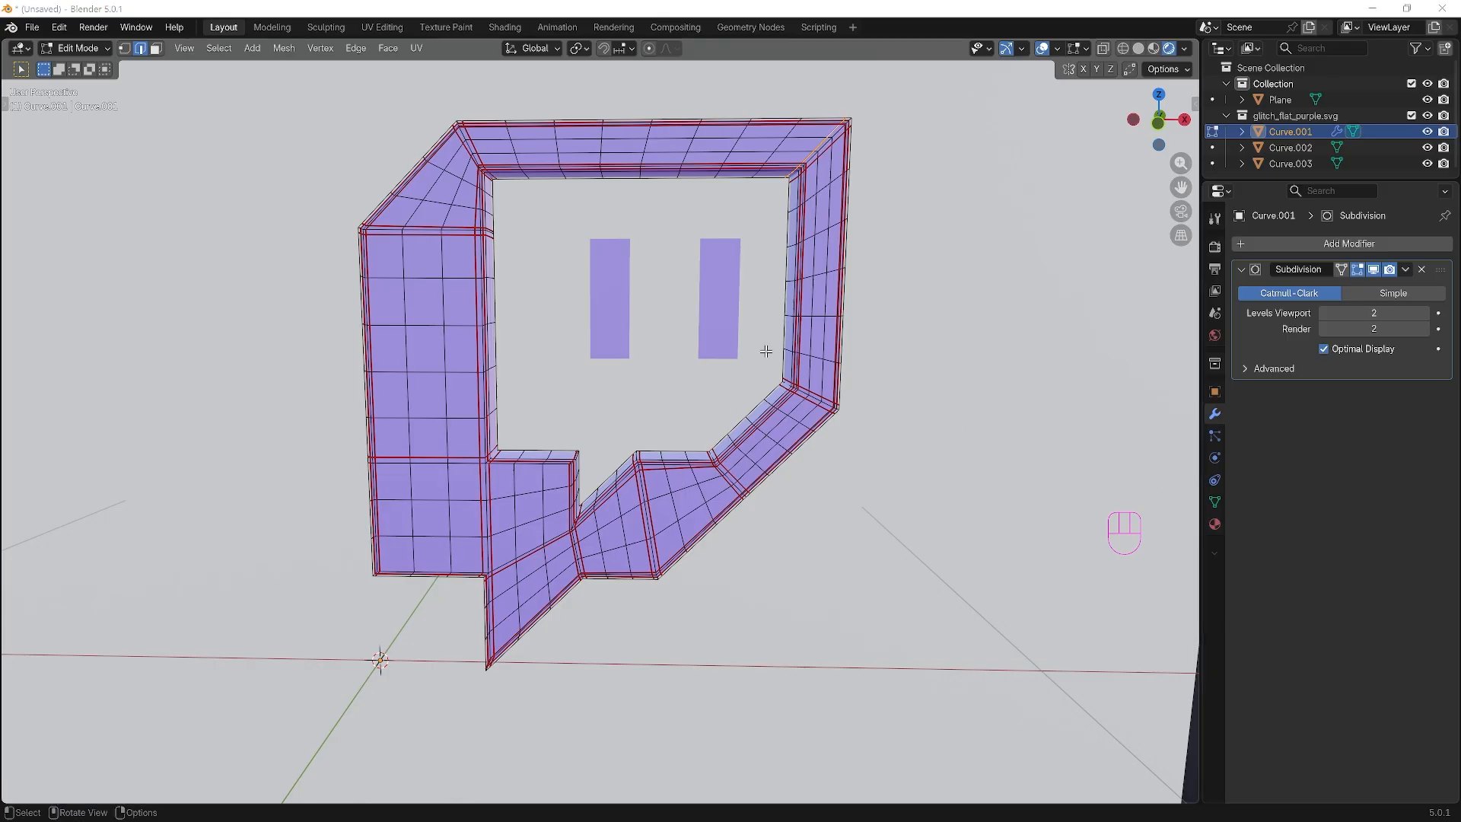
middle_drag(777, 399, 806, 461)
scroll(806, 460, up, 1)
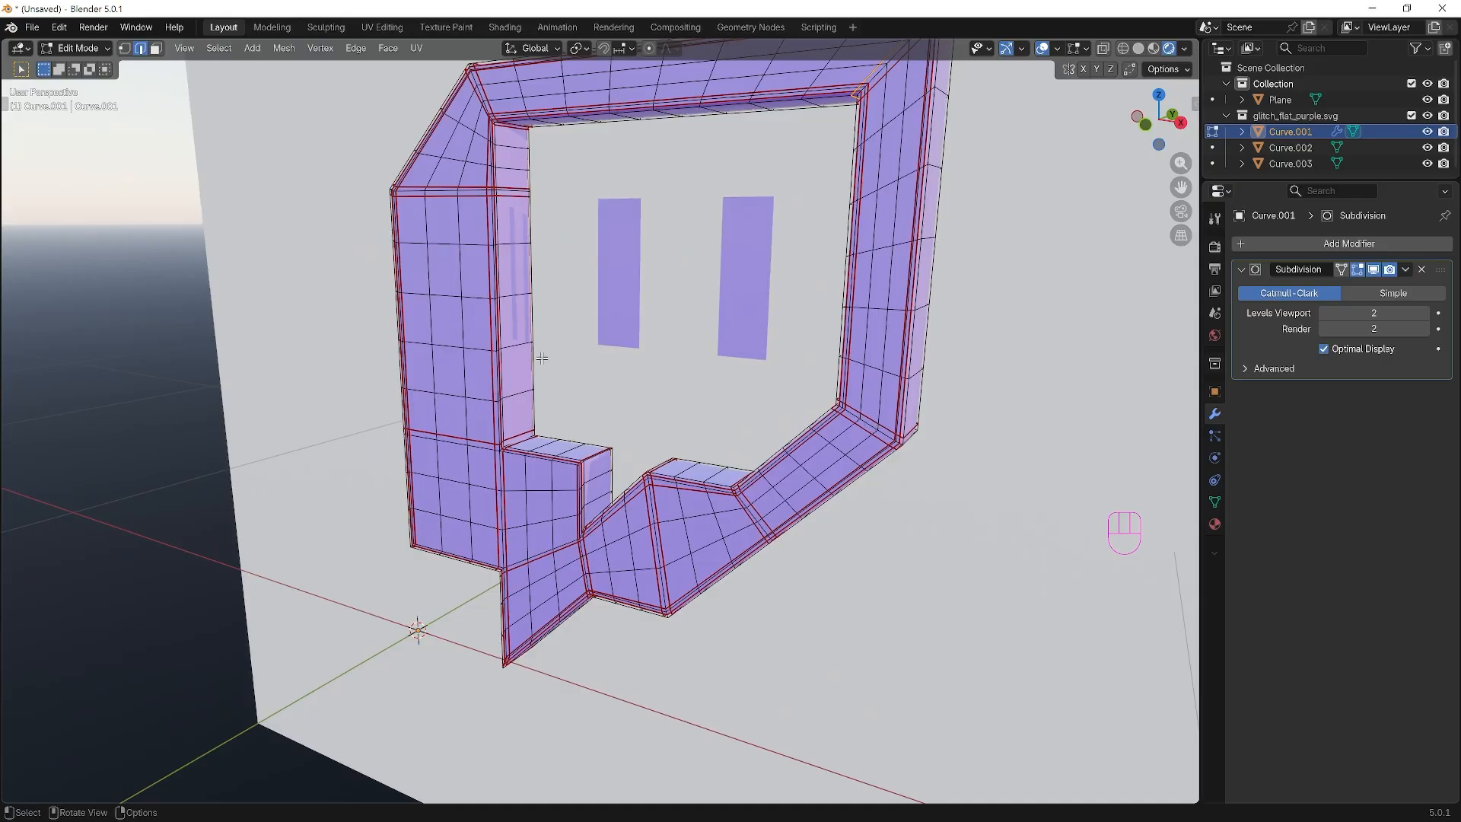
middle_drag(895, 320, 850, 326)
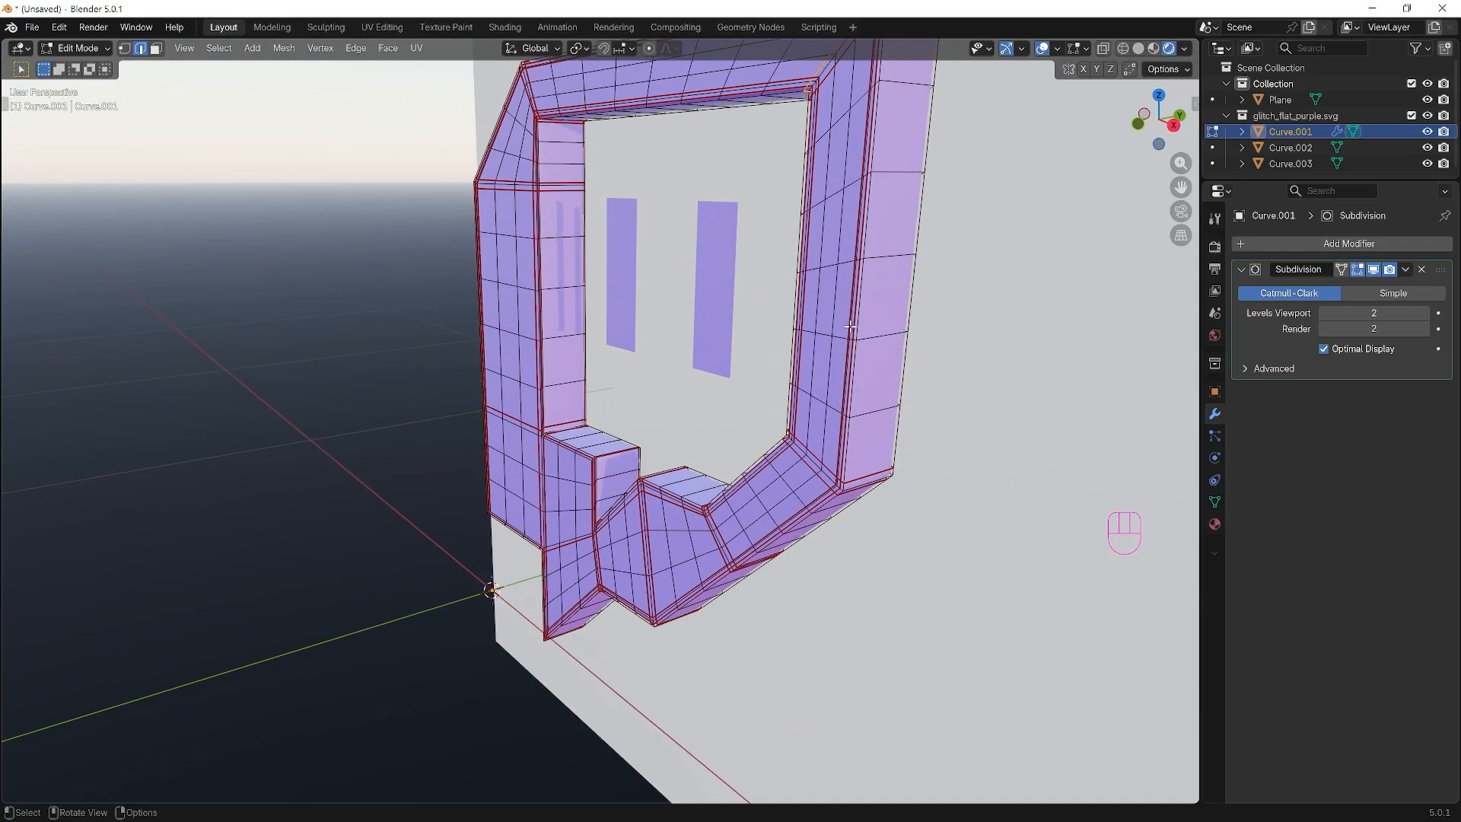
click(901, 264)
key(ctrl+r)
click(900, 270)
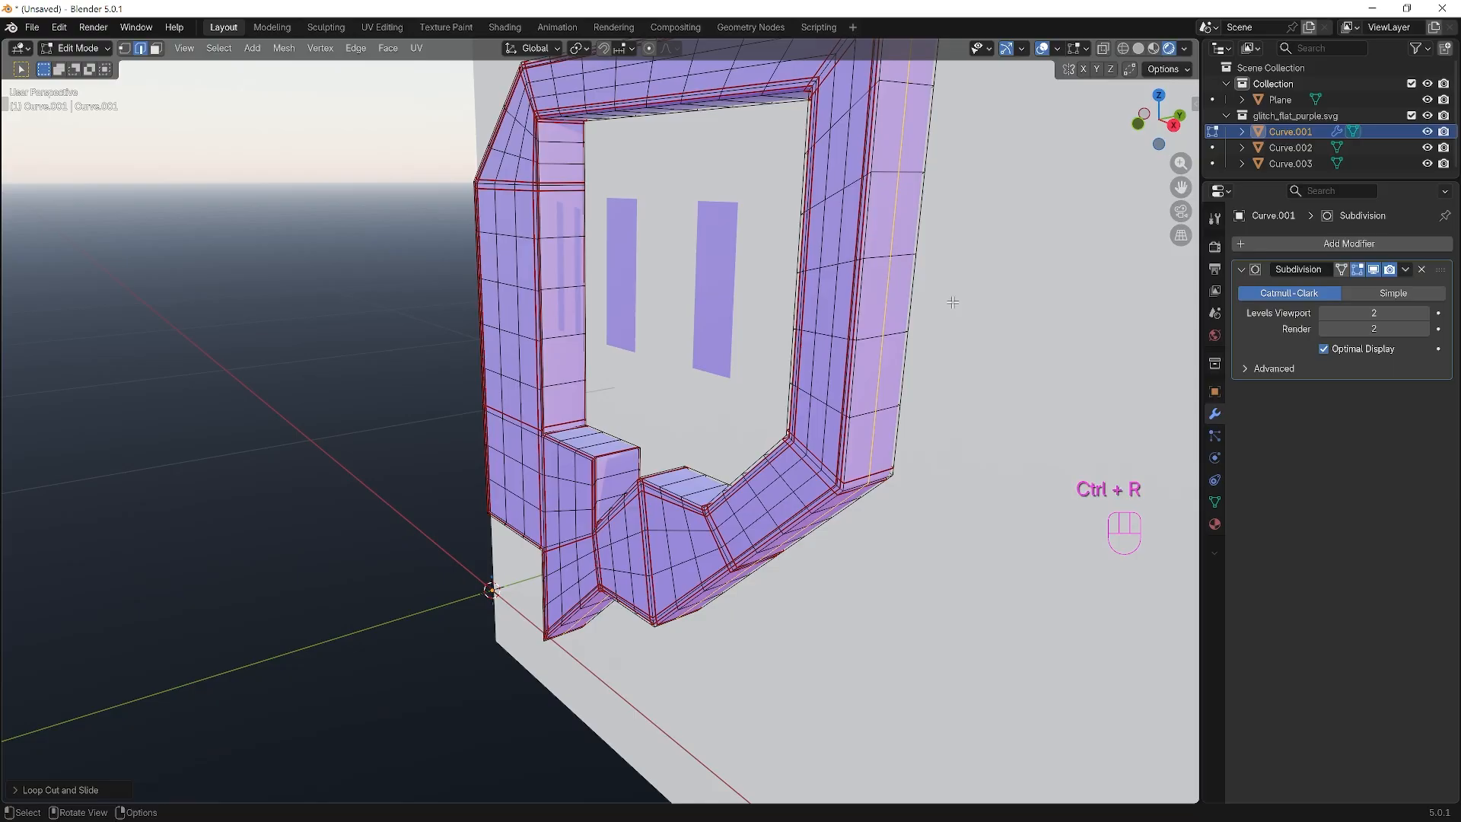
middle_drag(952, 302, 916, 303)
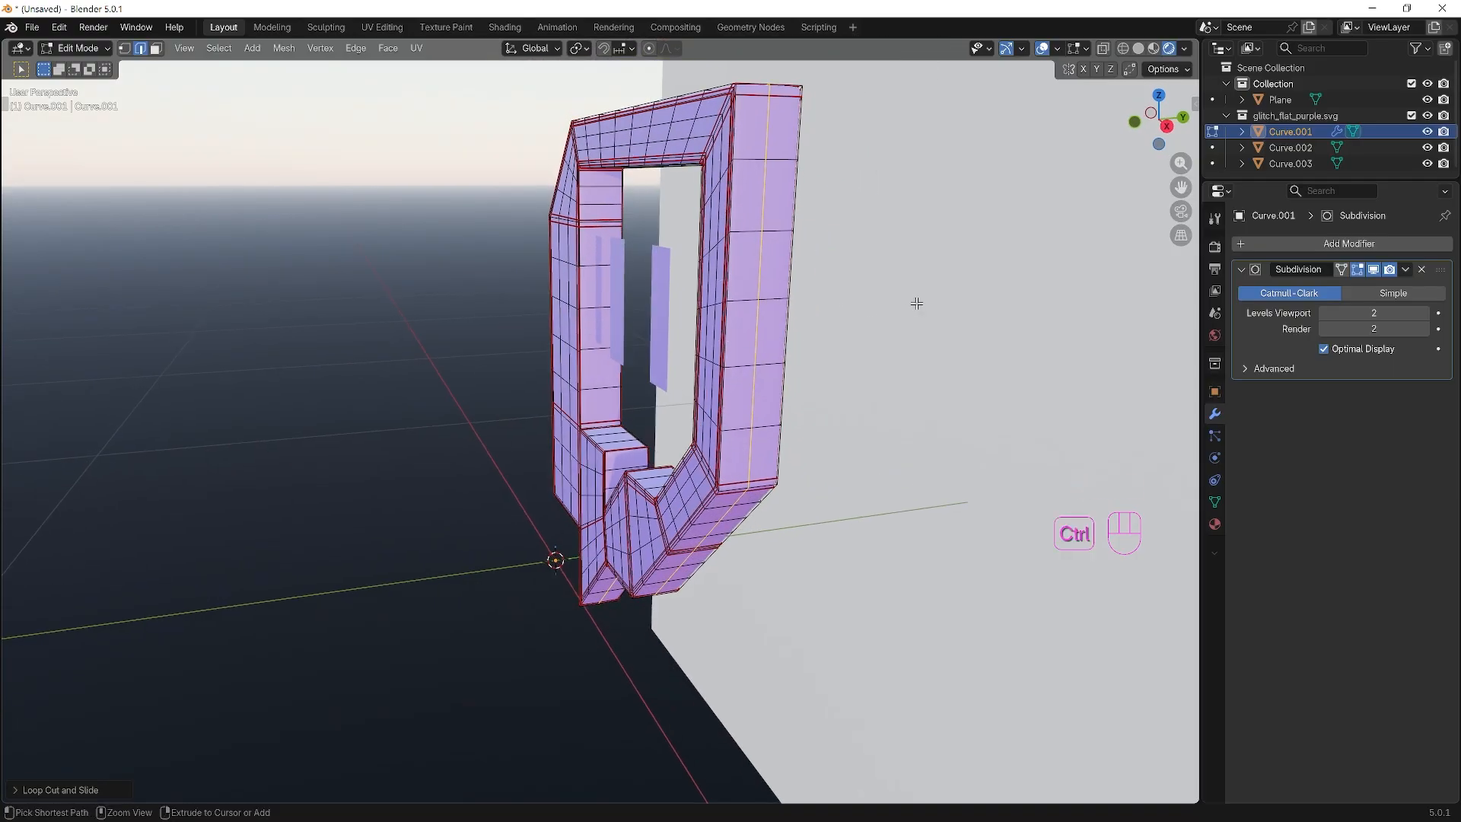
Bevel the outer-wall loop with two segments, spread out to both borders, and mark the two border-side loops as seams.
key(ctrl+b)
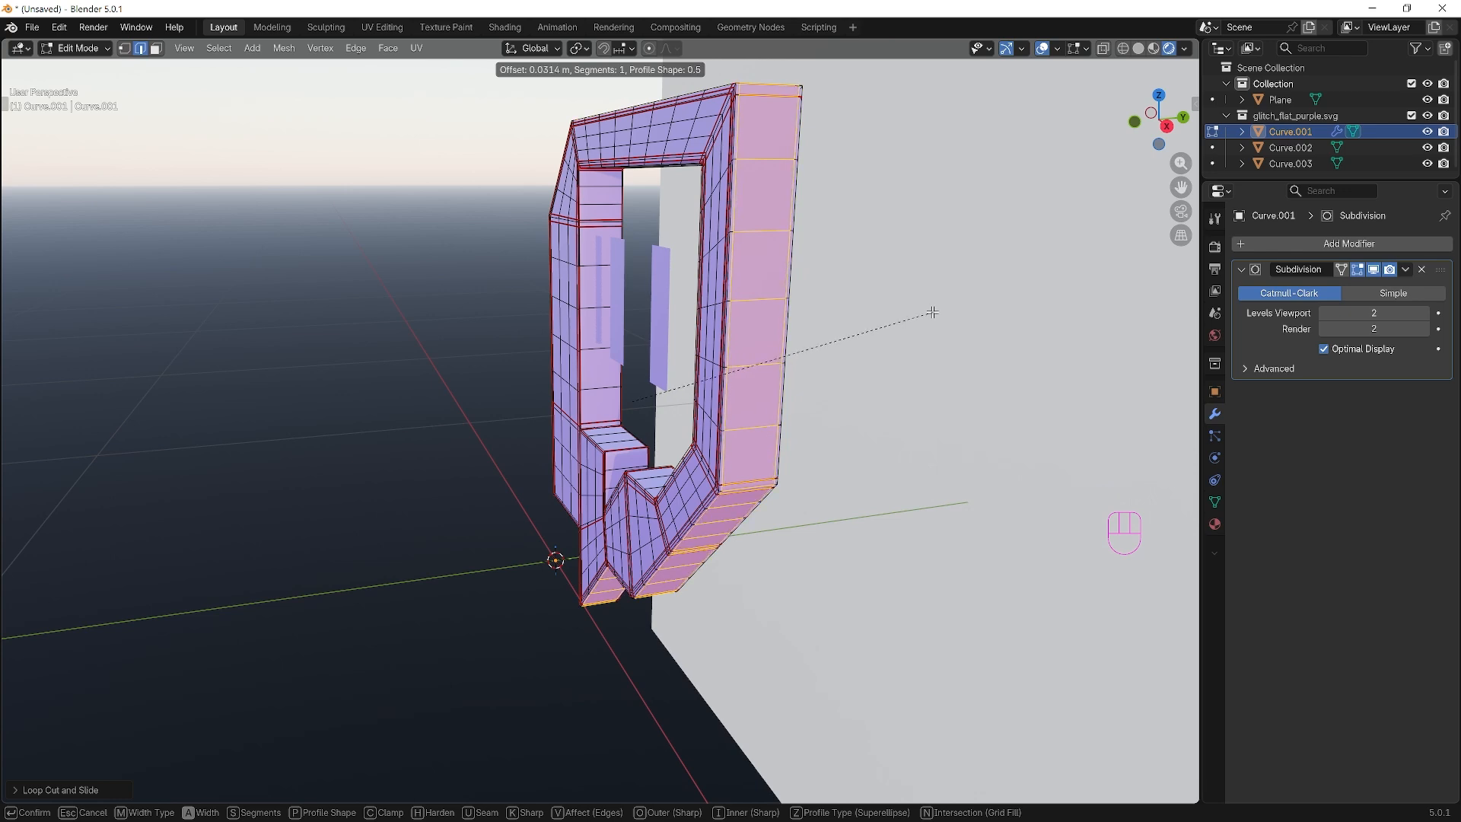
scroll(932, 312, up, 1)
click(932, 312)
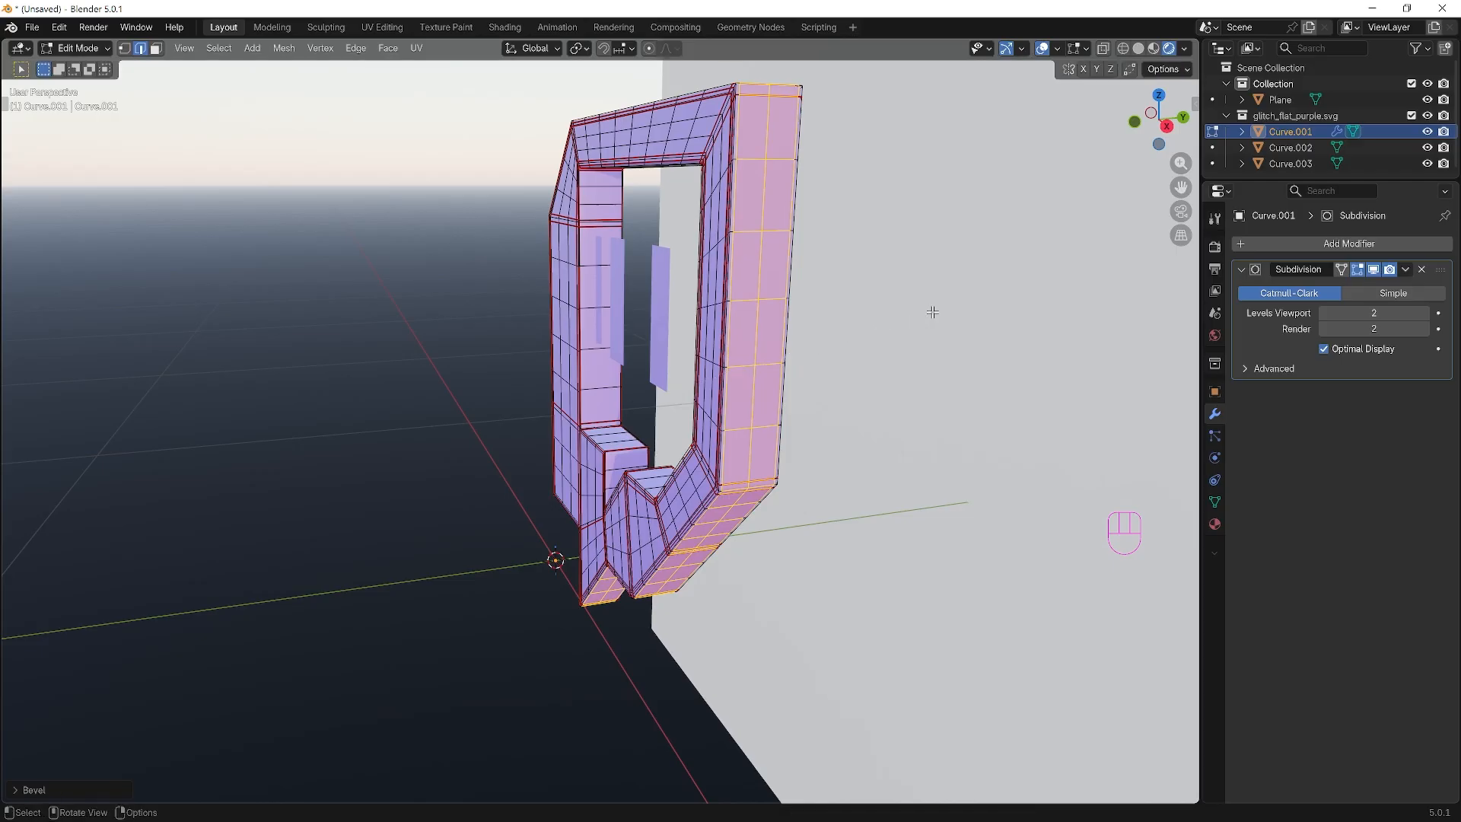
alt+click(734, 271)
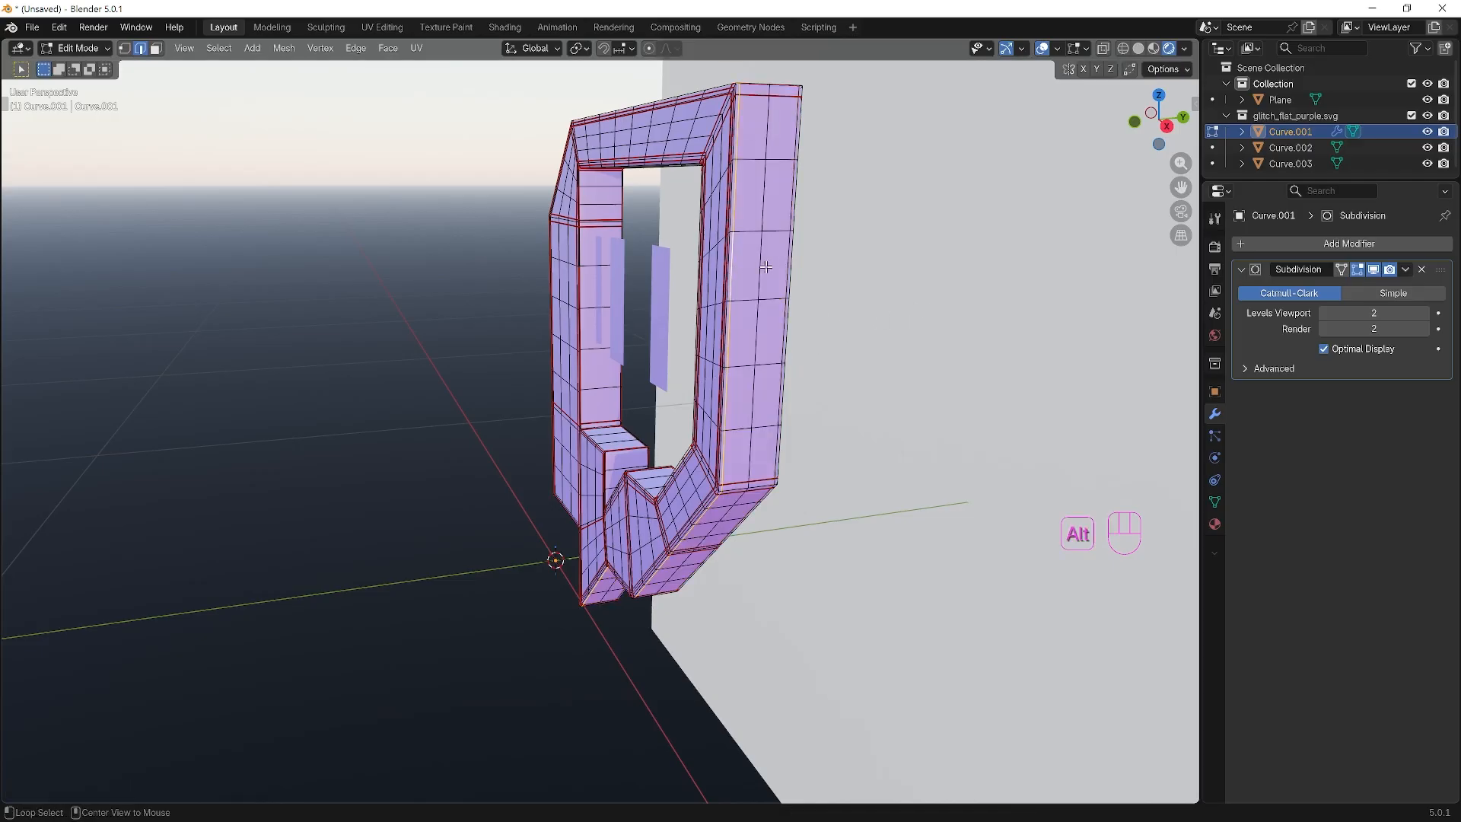
alt+shift+click(788, 264)
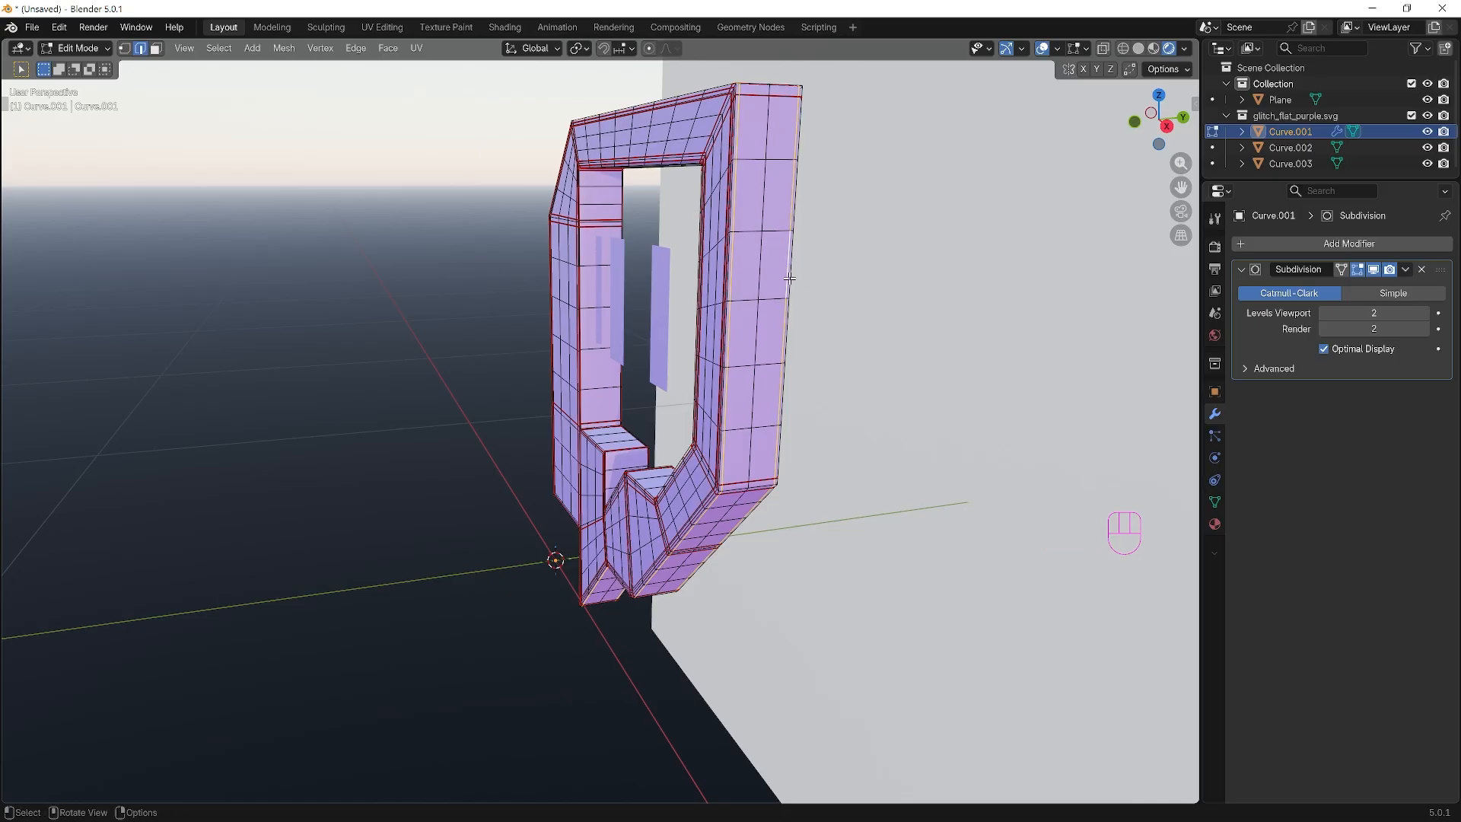
right_click(787, 275)
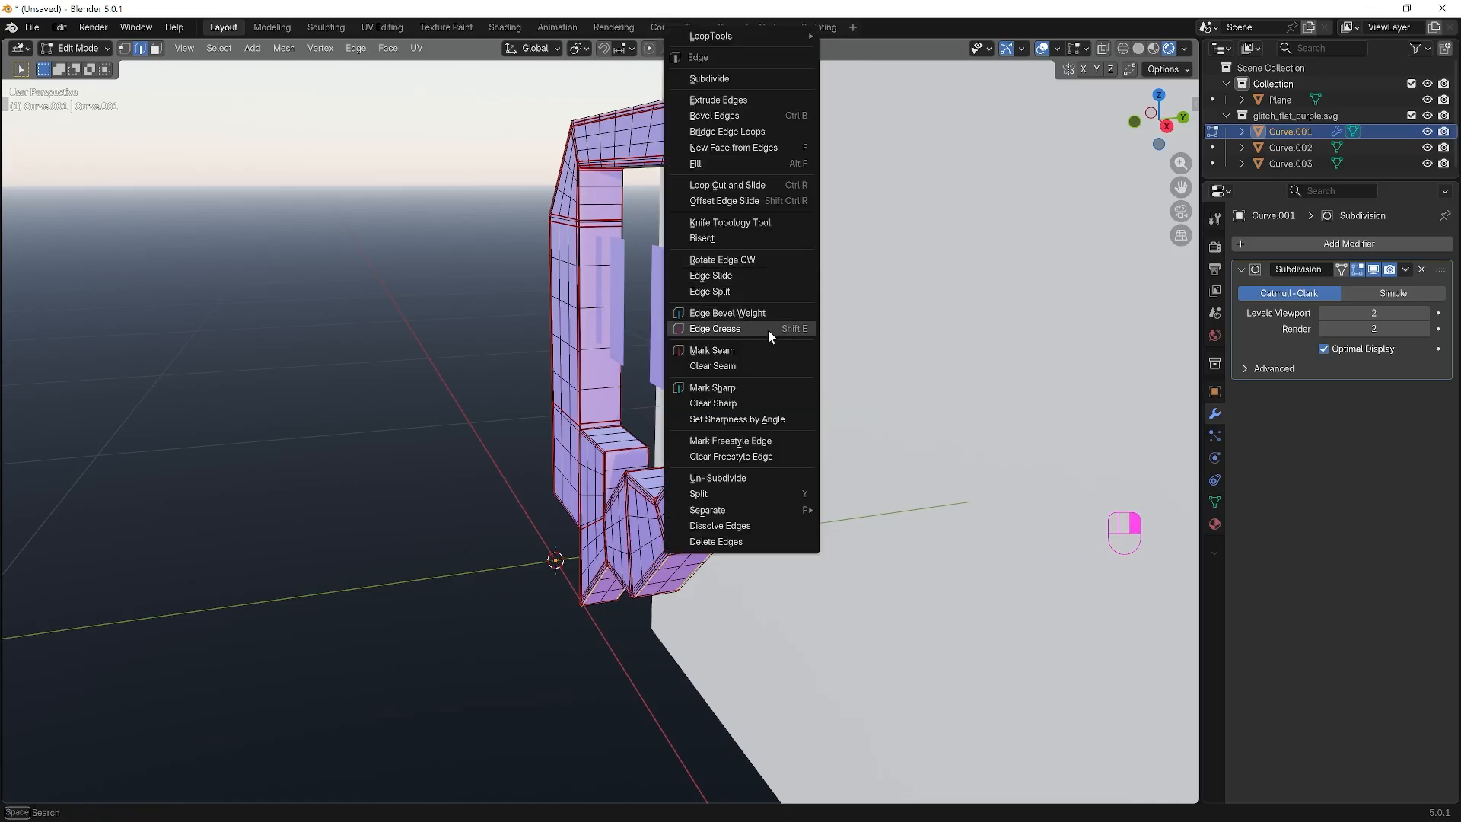
click(757, 365)
Add a lengthwise loop cut around the frame's inner walls and bevel it with two segments, spread out to both borders.
middle_drag(669, 334, 594, 293)
click(579, 283)
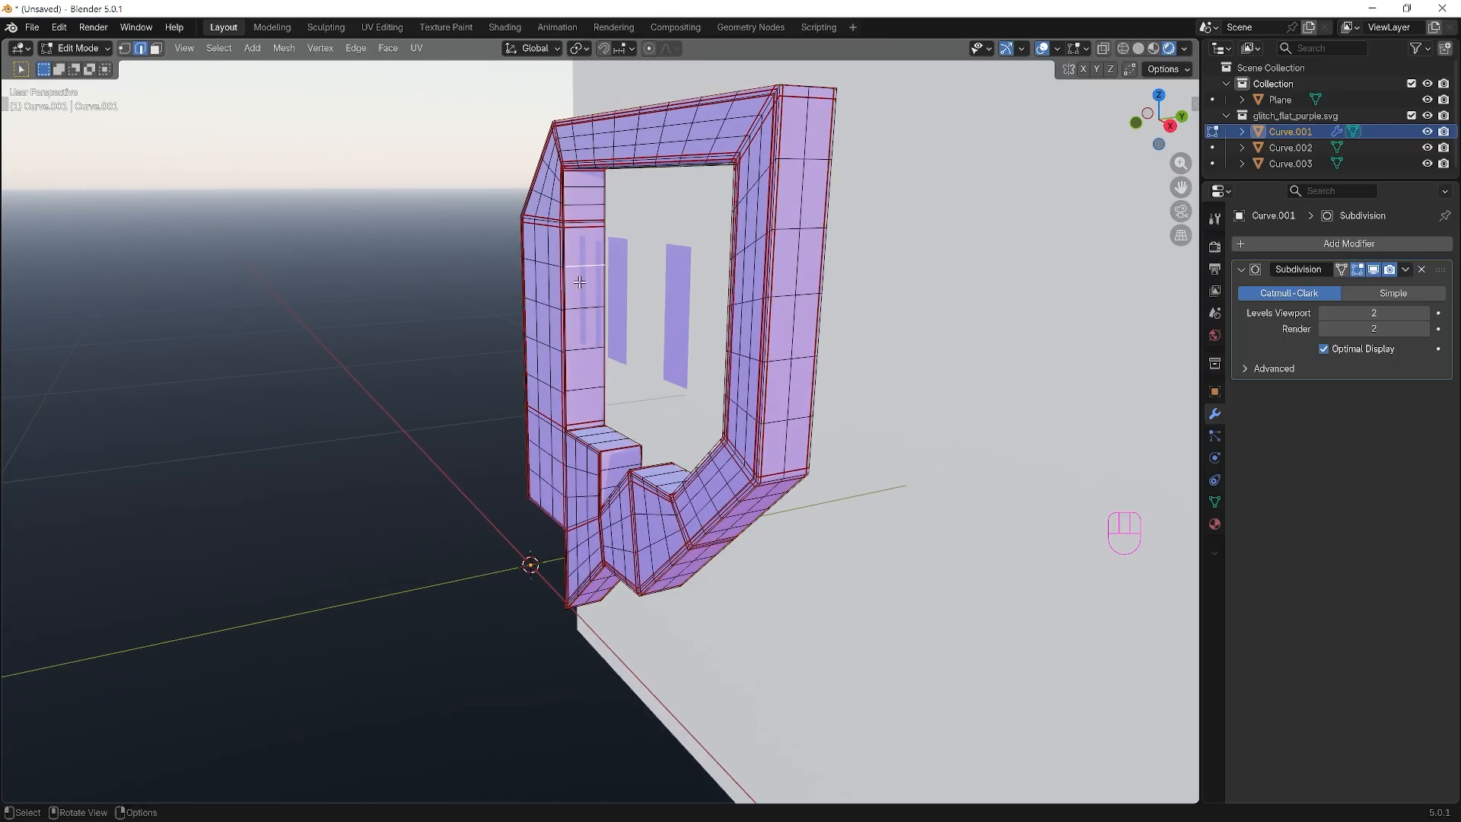
key(ctrl+r)
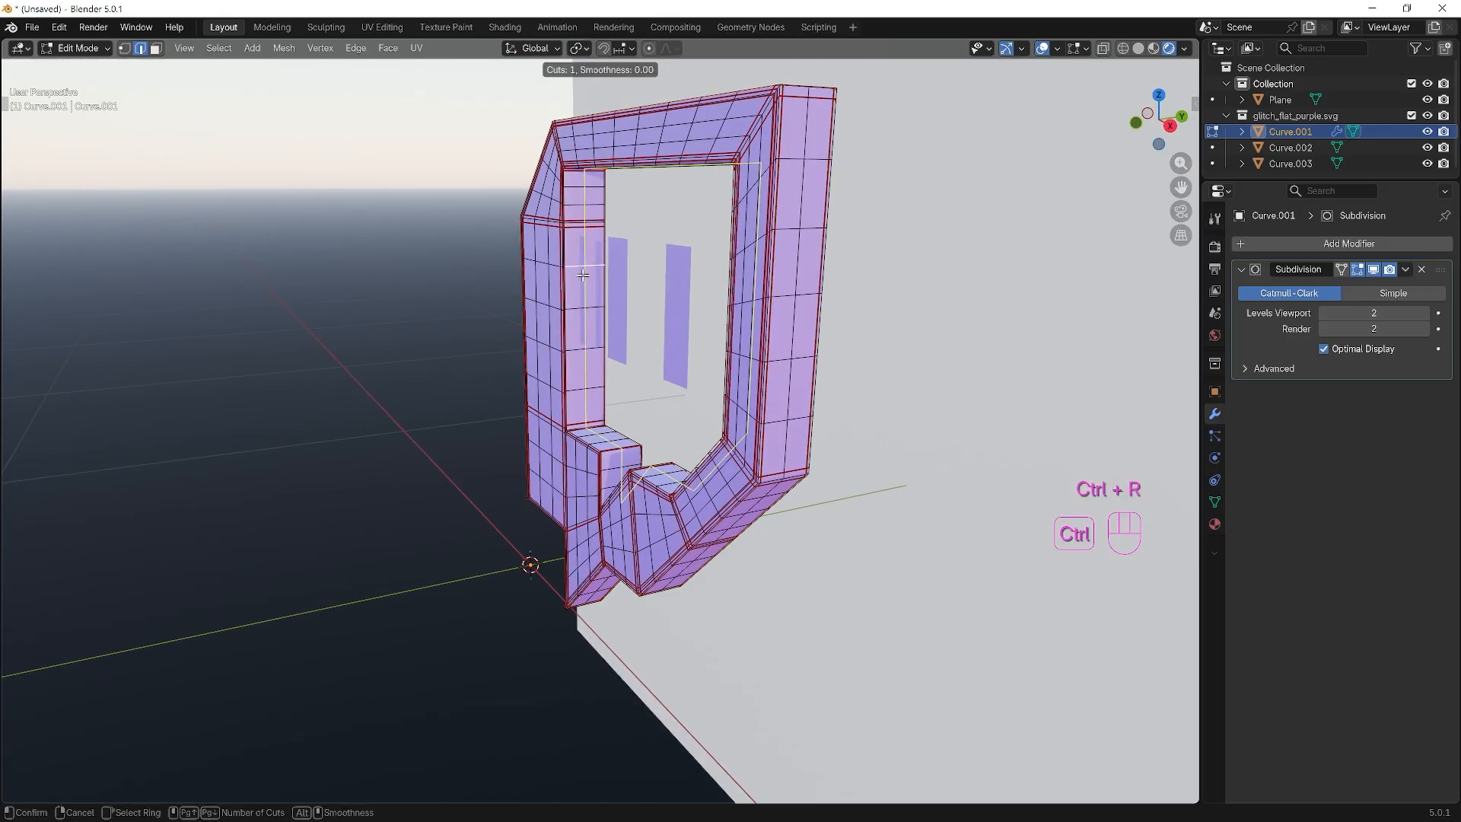
click(583, 275)
click(583, 275)
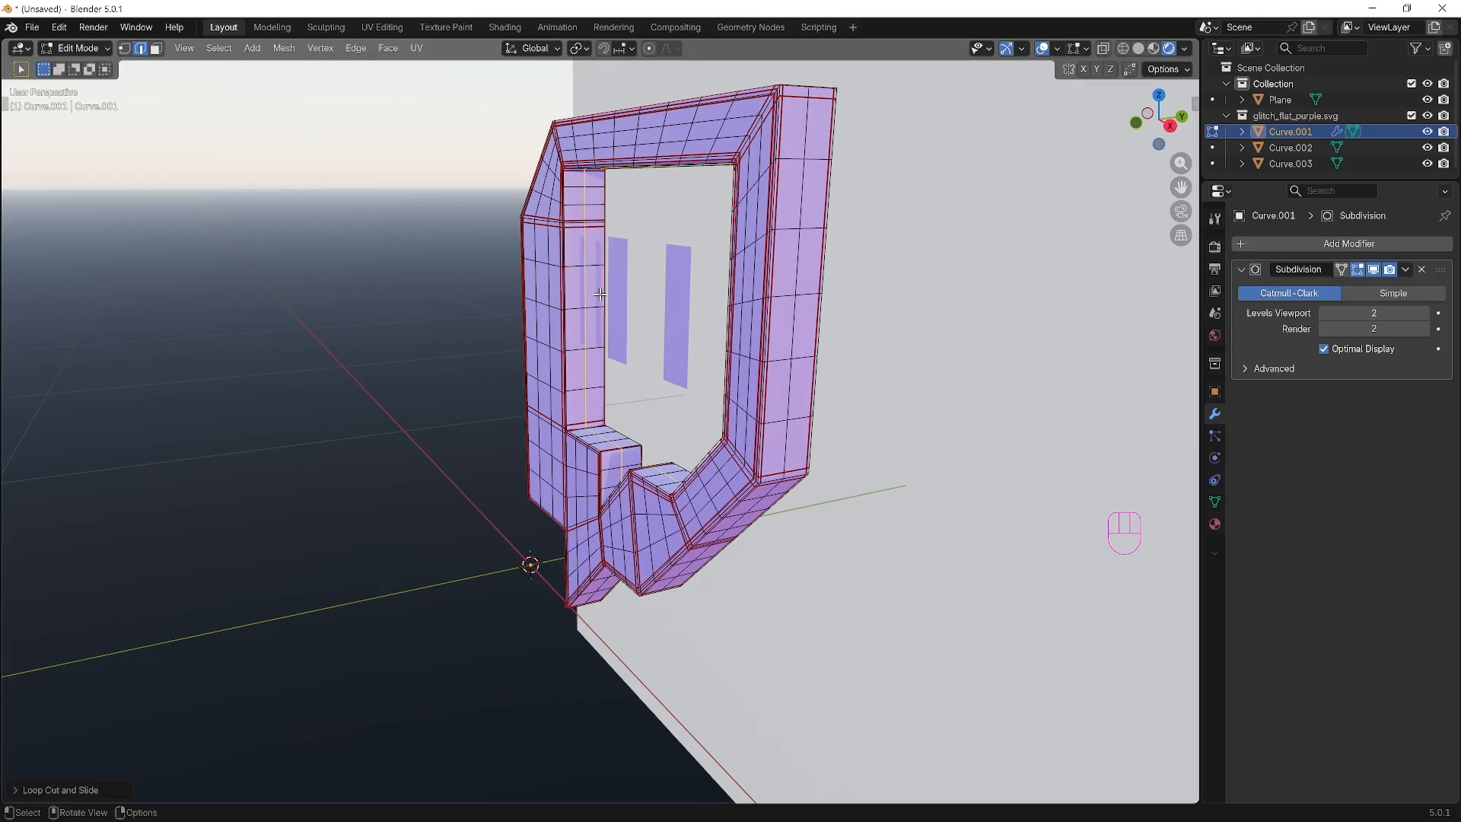
key(ctrl+b)
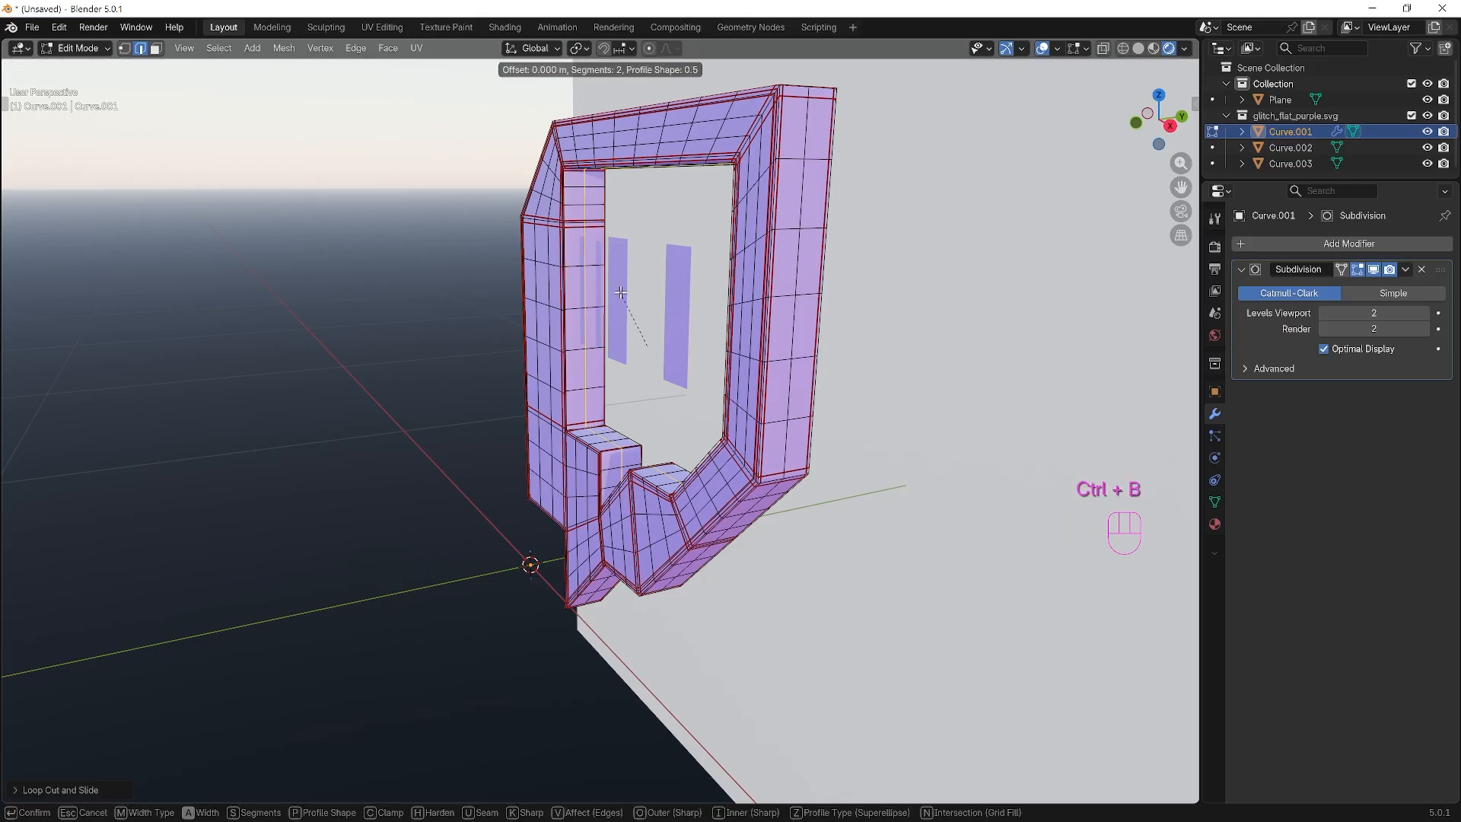
click(723, 315)
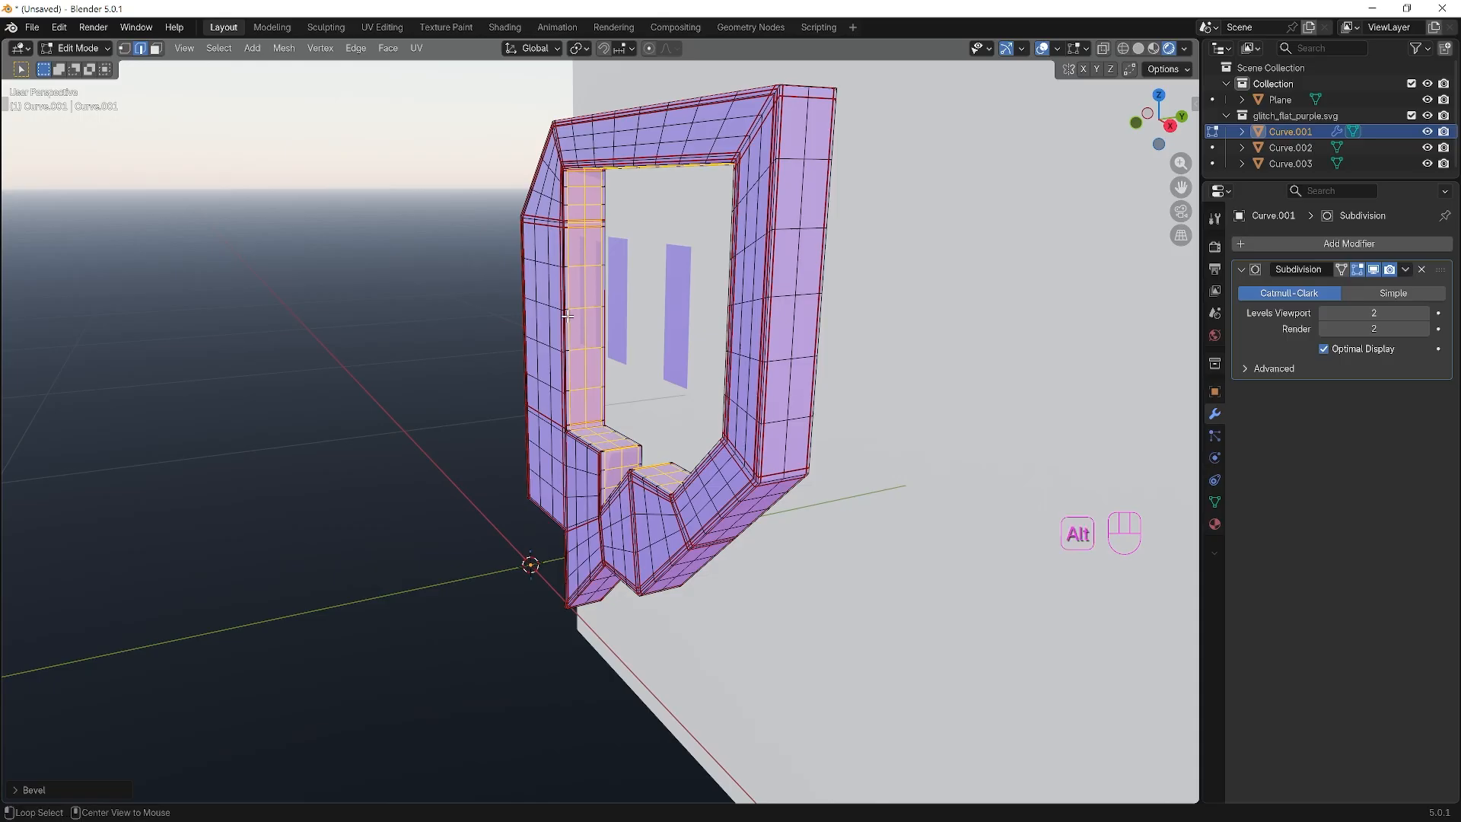
Mark the two border-side loops of the inner walls as seams and return to Object Mode.
alt+click(567, 316)
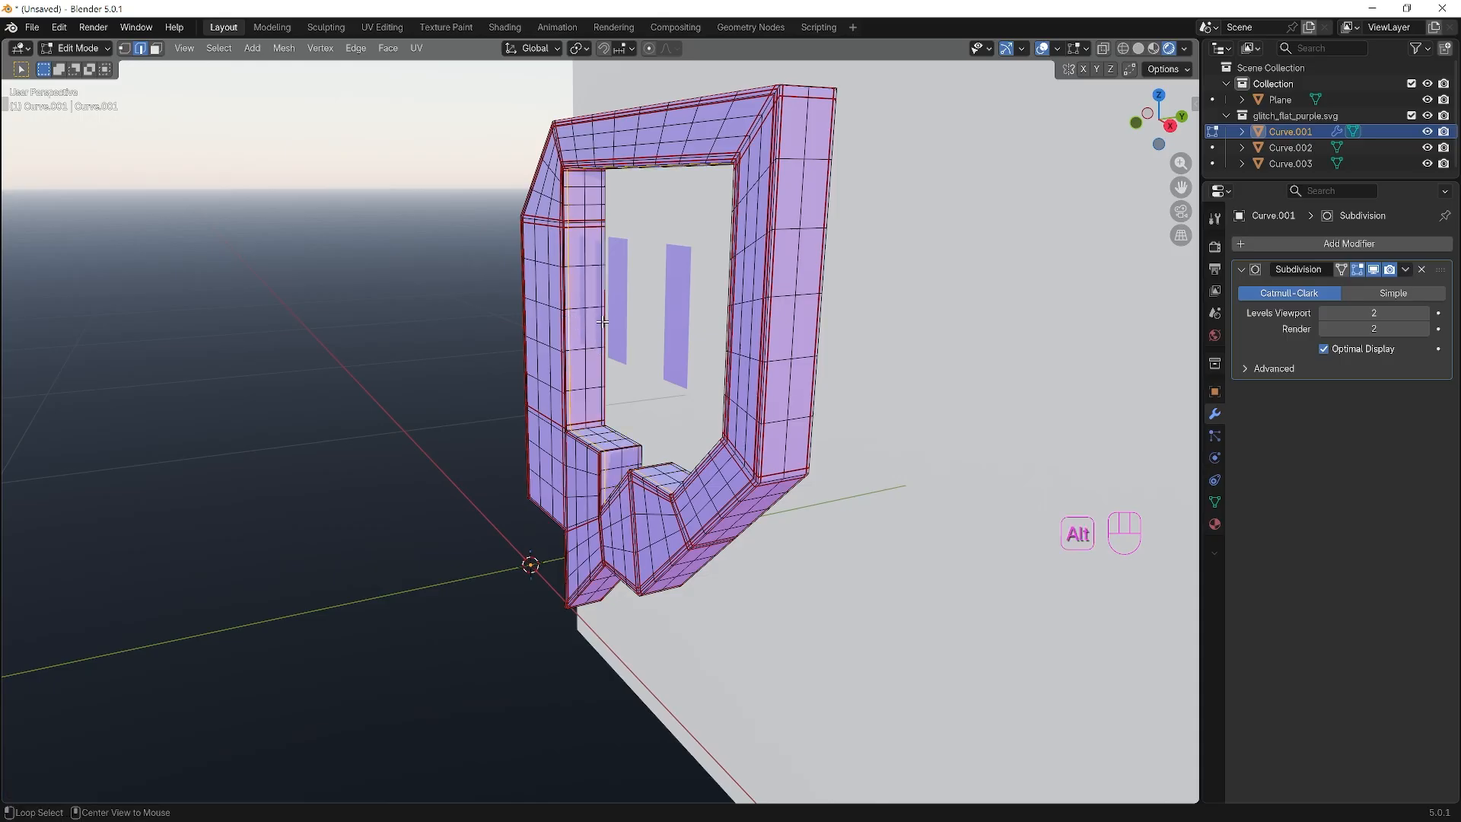
alt+shift+click(601, 327)
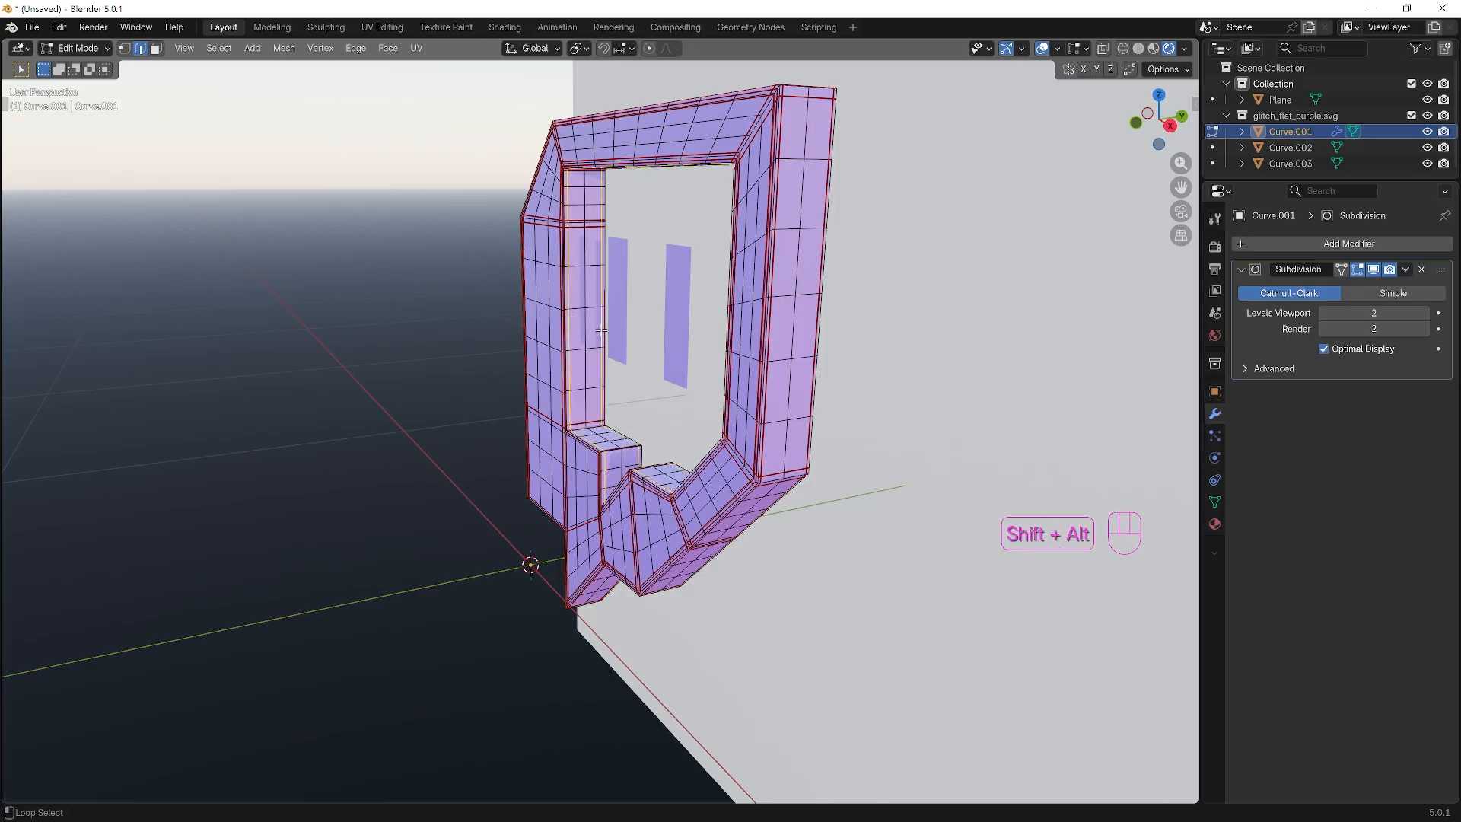
key(ctrl+e)
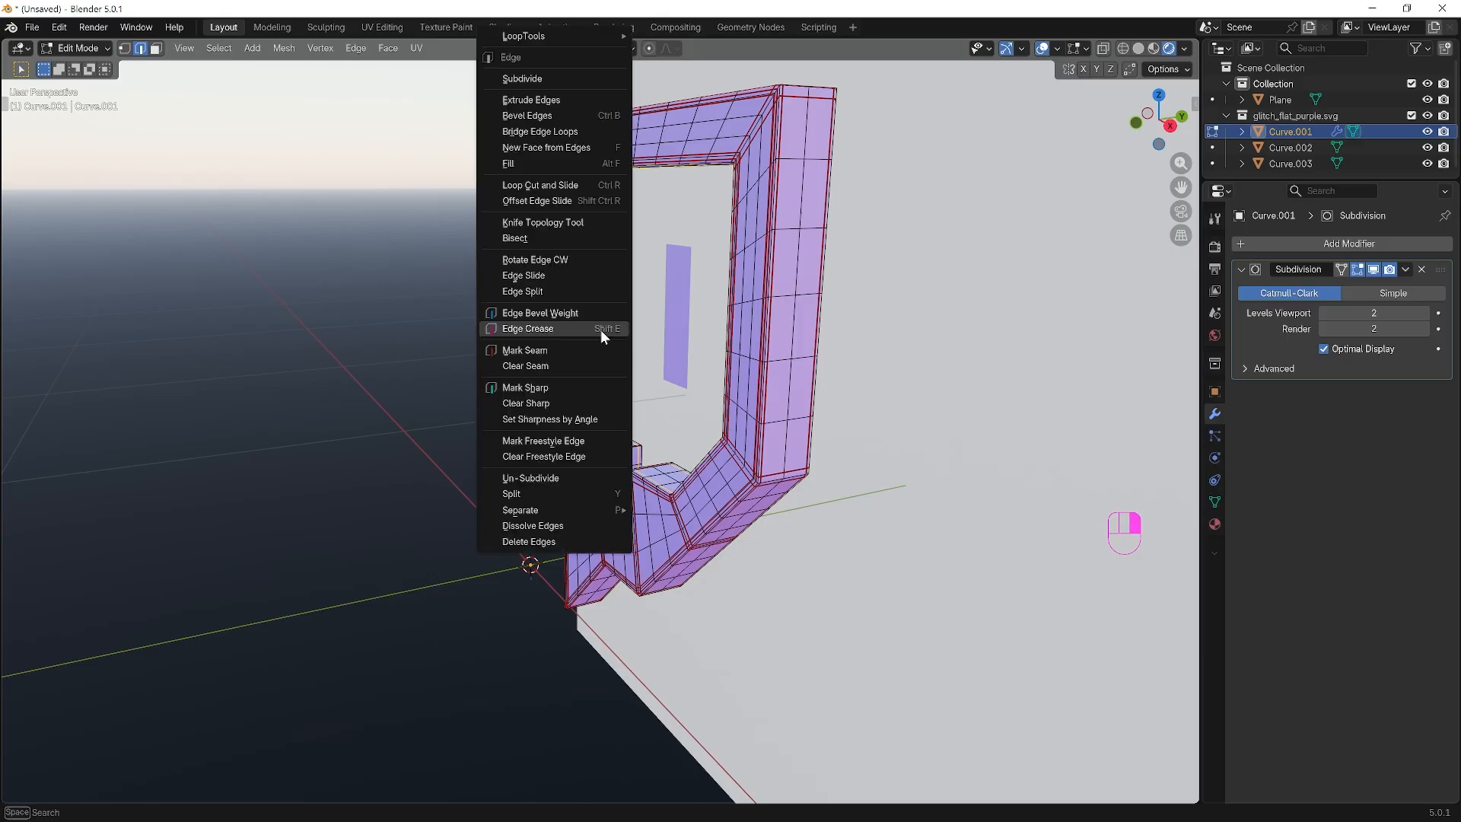
mouse_move(601, 358)
middle_down()
mouse_move(629, 385)
mouse_move(818, 388)
mouse_move(628, 412)
mouse_move(641, 413)
middle_up()
key(Tab)
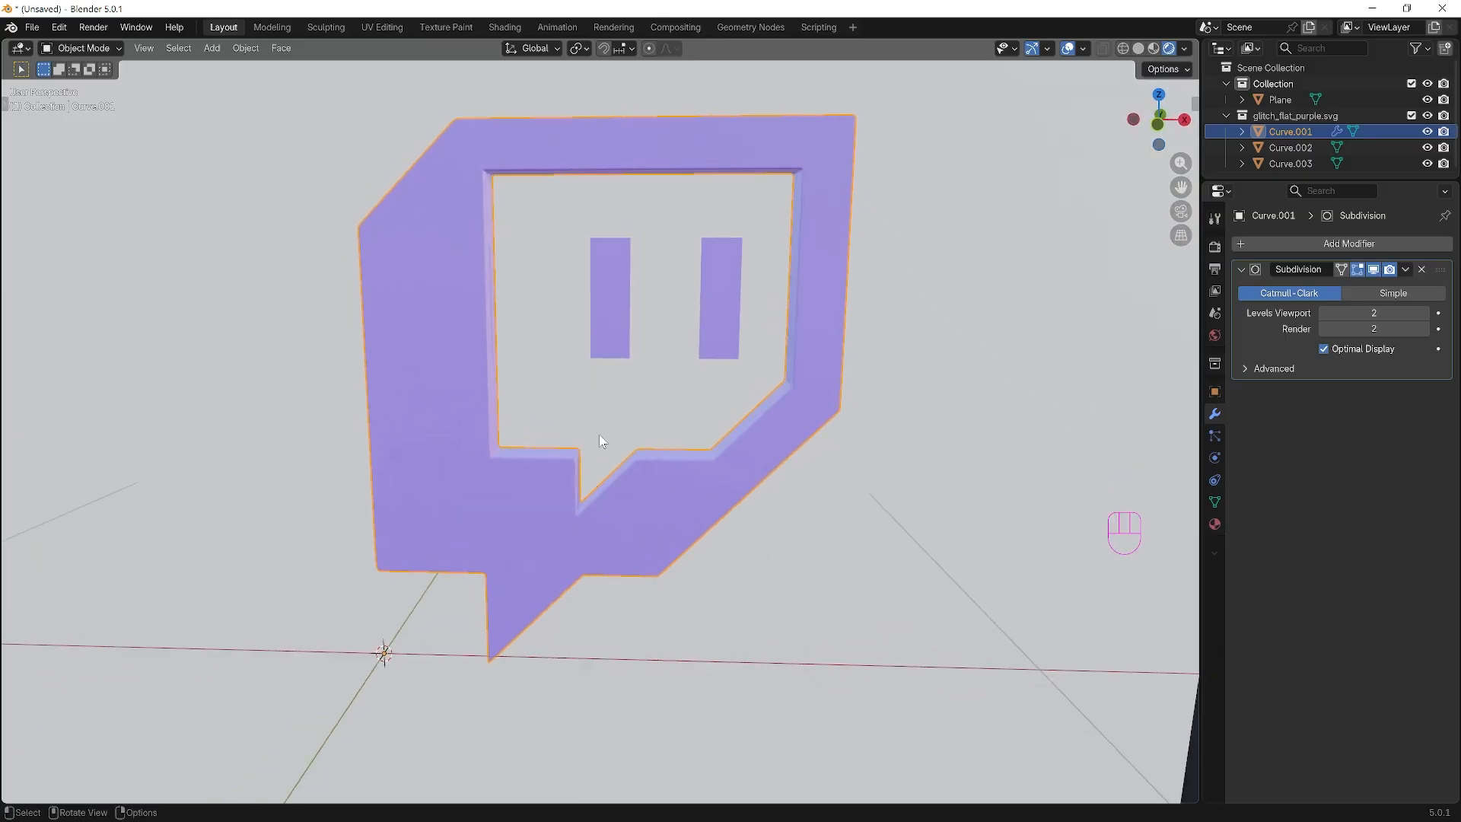
Extrude the whole left eye bar 0.04 m along the global Y axis.
click(626, 318)
middle_drag(651, 339, 668, 376)
key(Tab)
key(a)
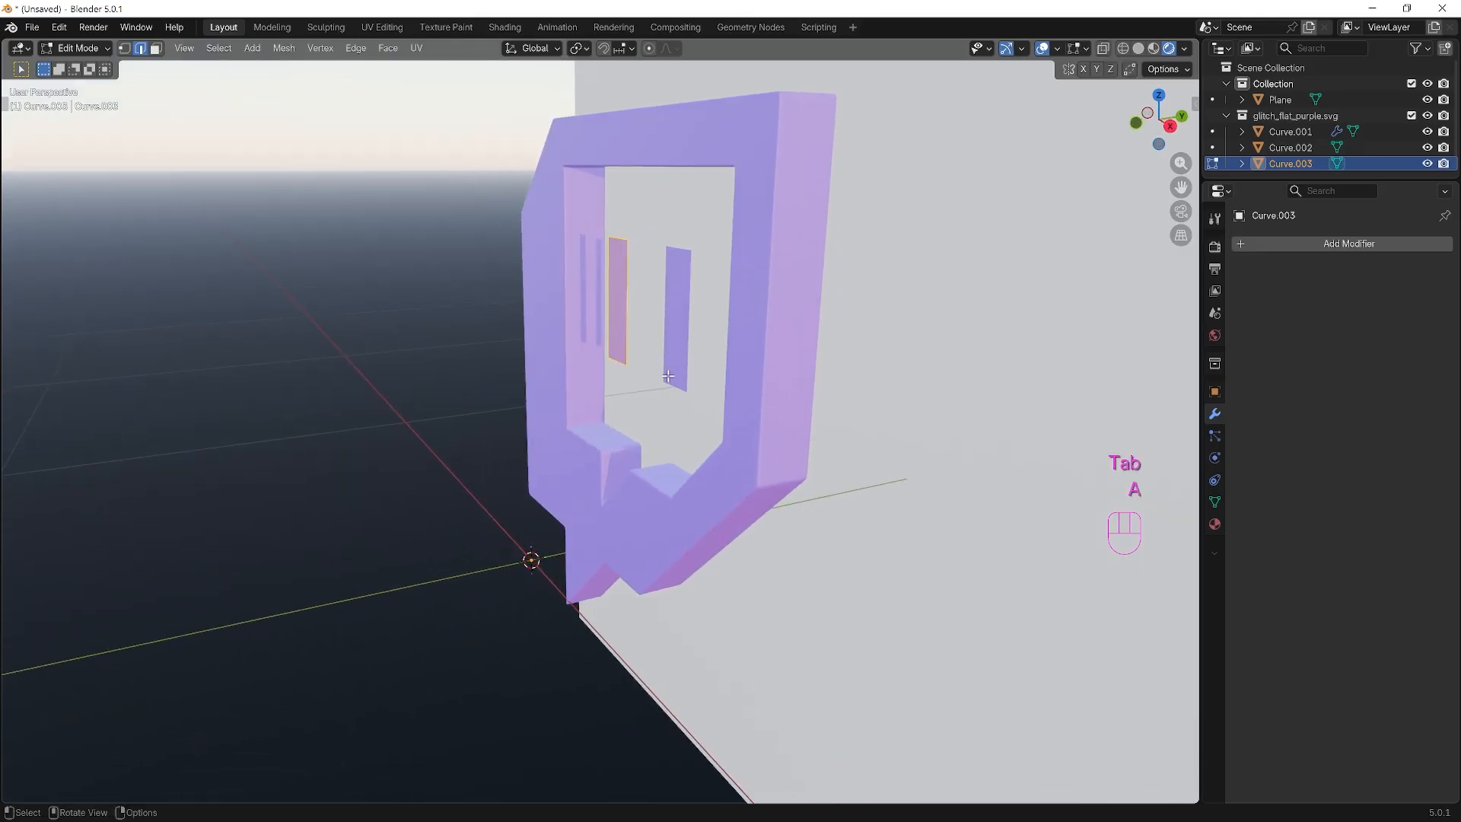
key(e)
text(uy)
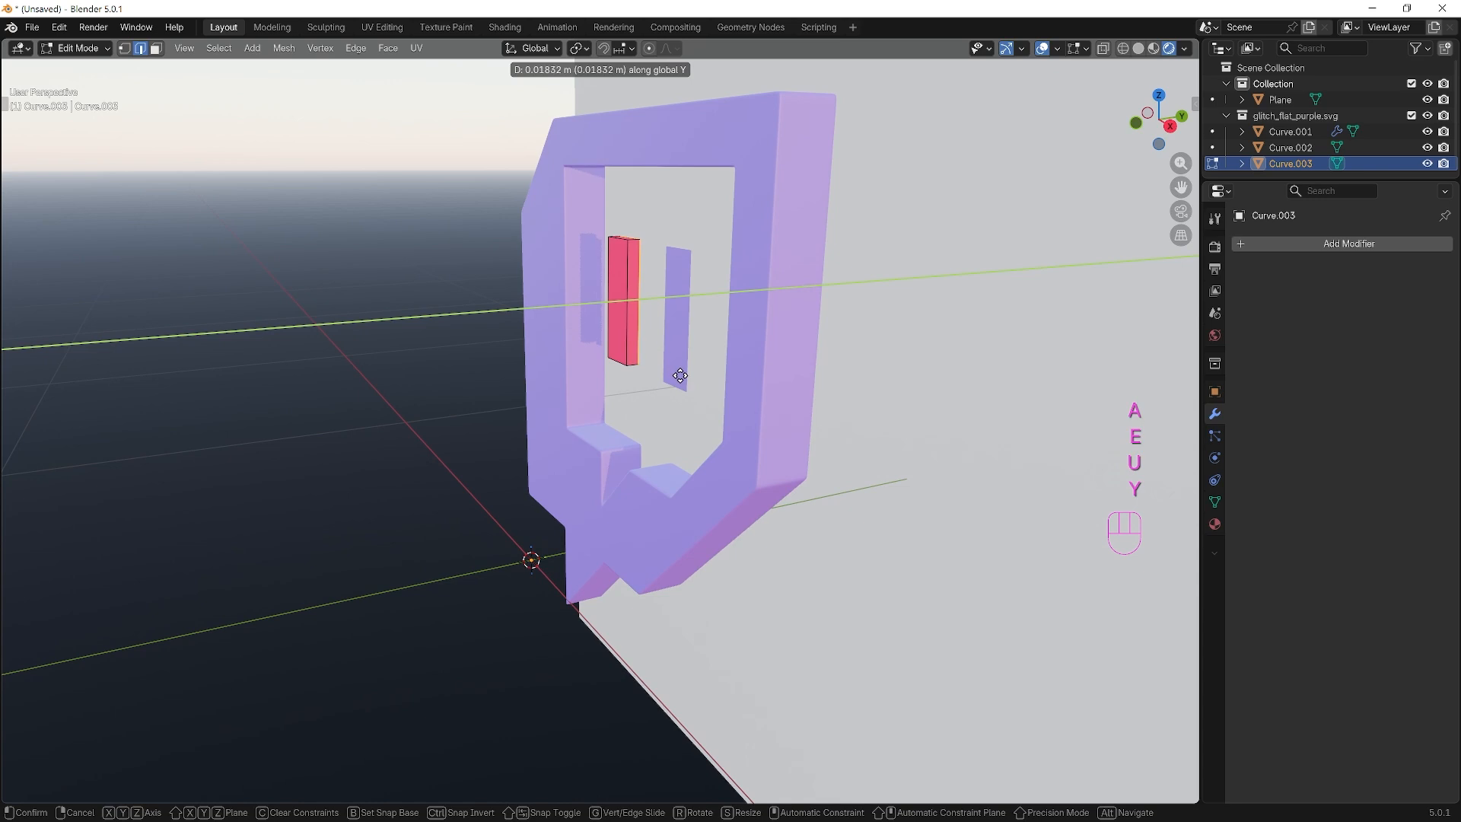
text(0.04)
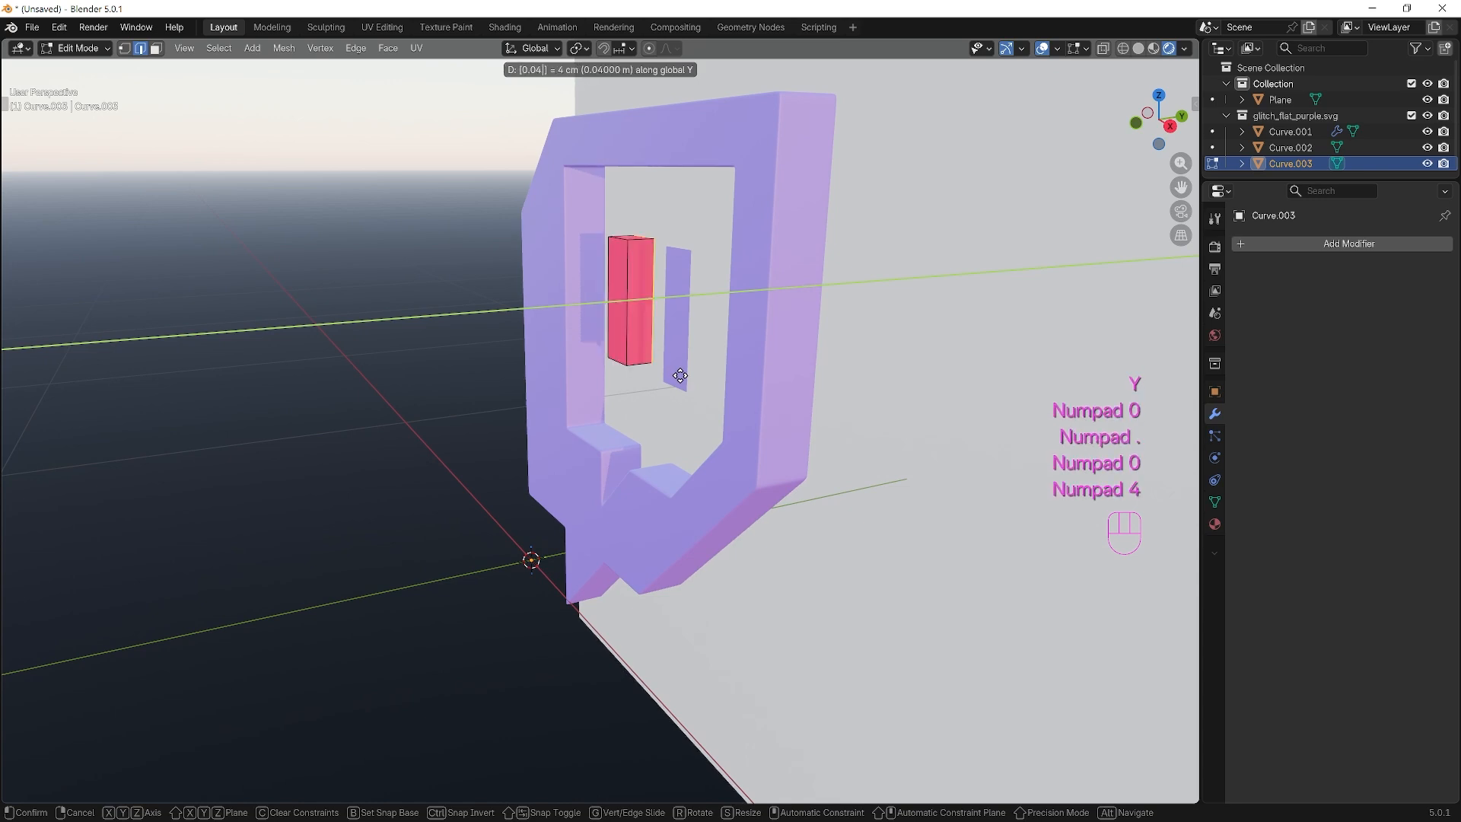
click(679, 375)
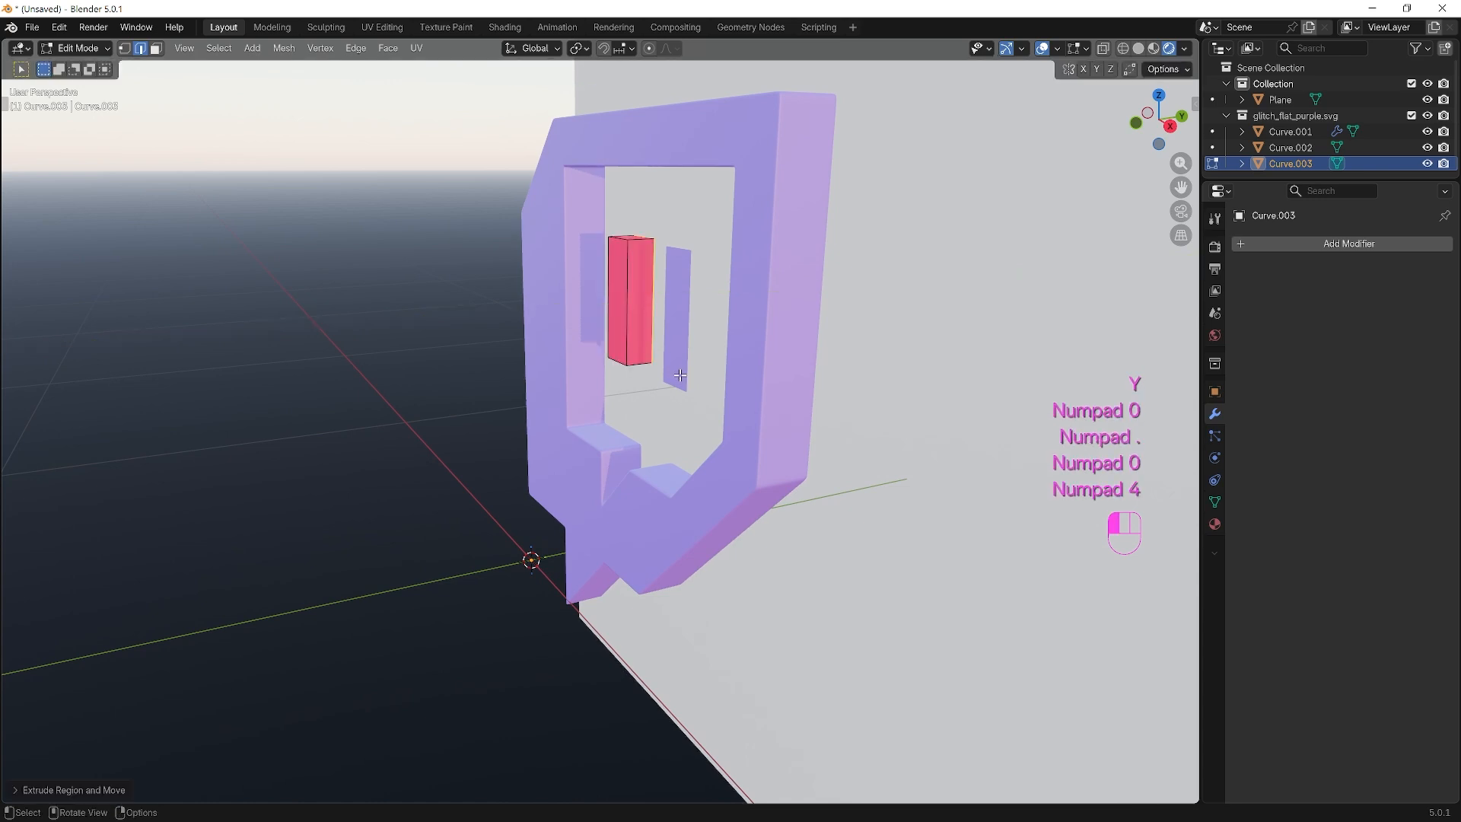
Add a horizontal loop cut across the middle of the left eye, recalculate all its normals and return to Object Mode.
mouse_move(629, 297)
middle_down()
mouse_move(685, 296)
mouse_move(632, 300)
middle_up()
click(629, 298)
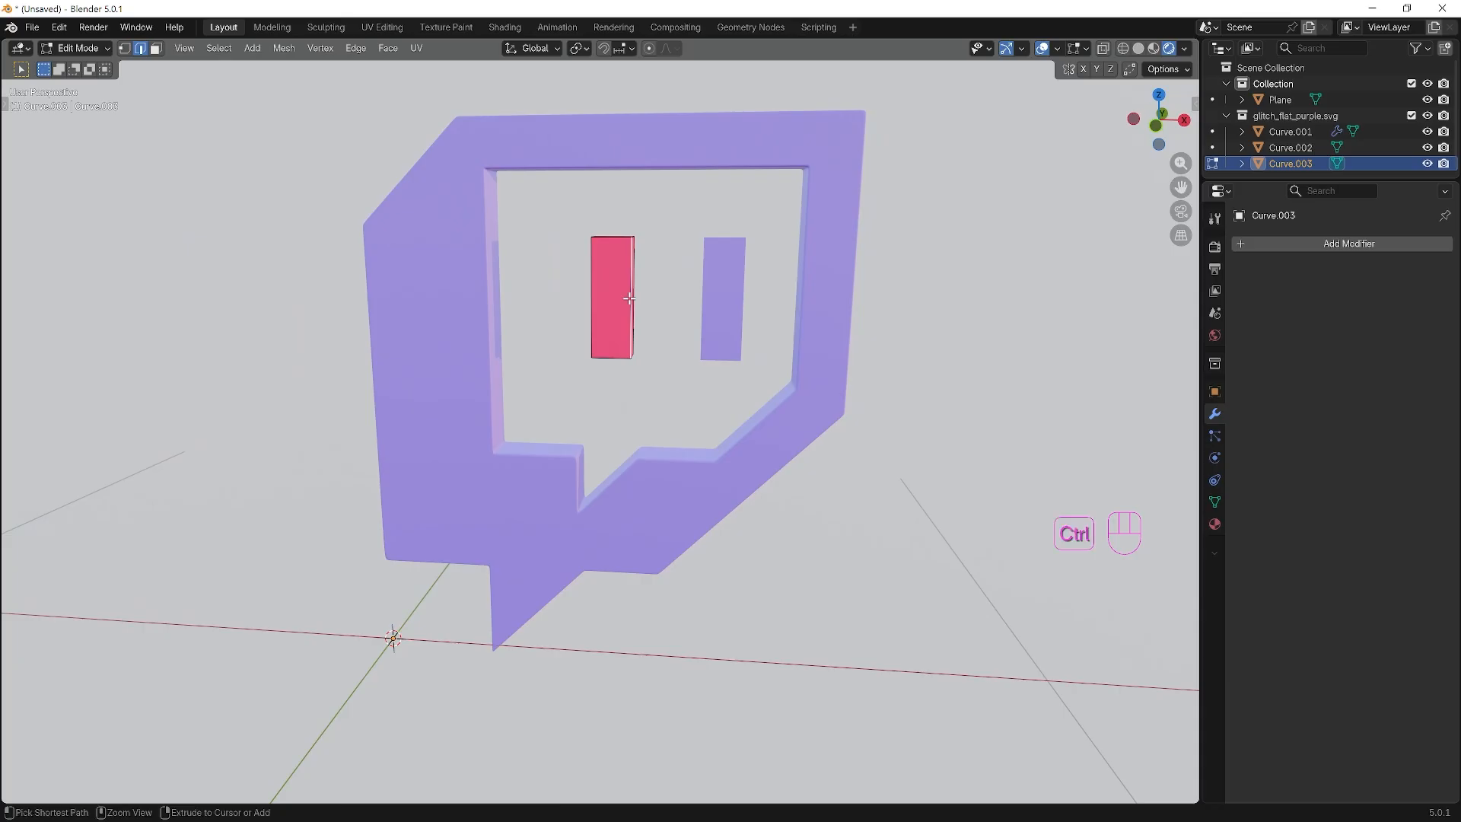
key(ctrl+r)
click(630, 298)
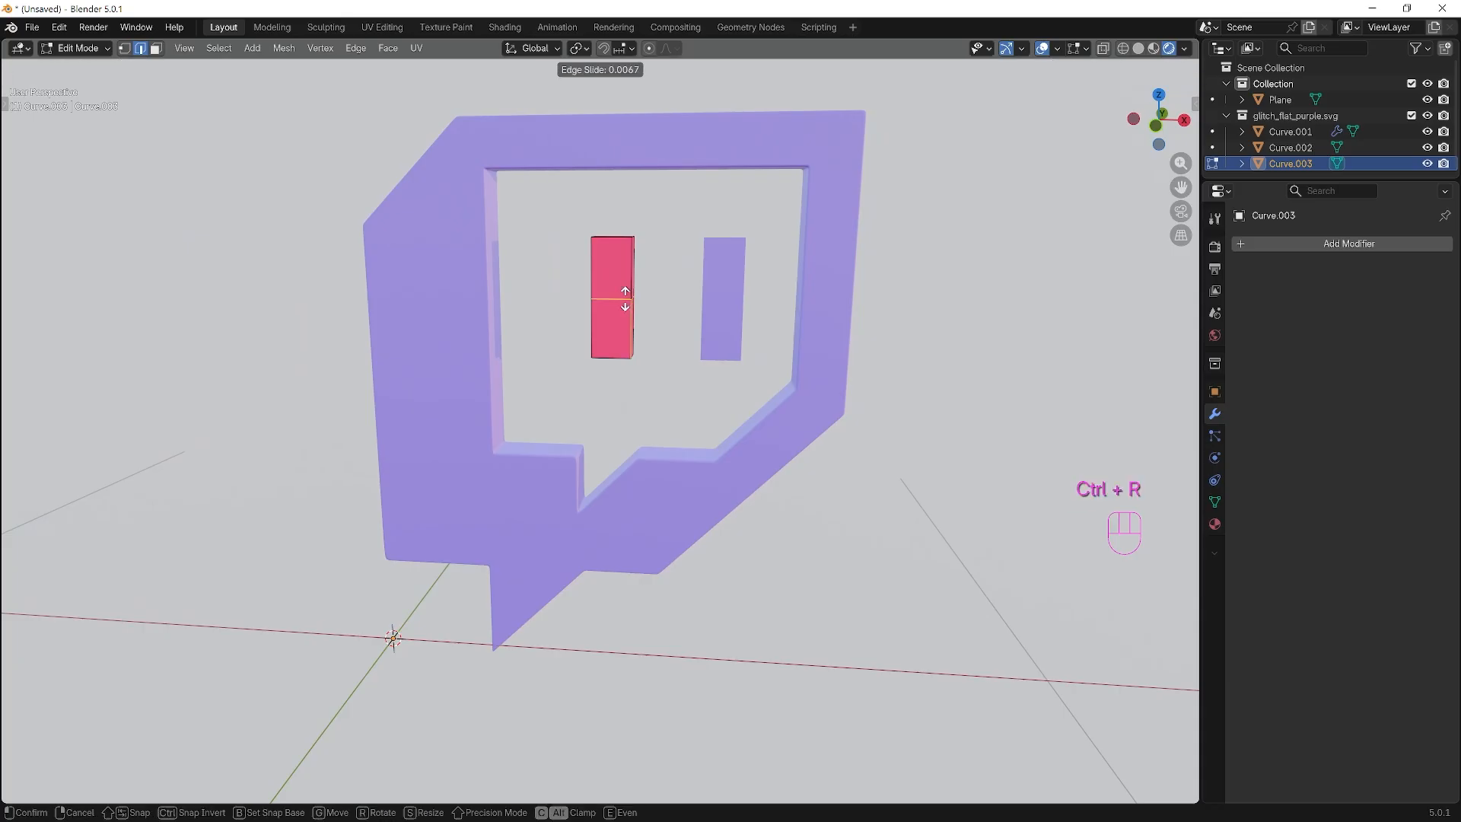
click(625, 299)
key(a)
key(shift+n)
key(Tab)
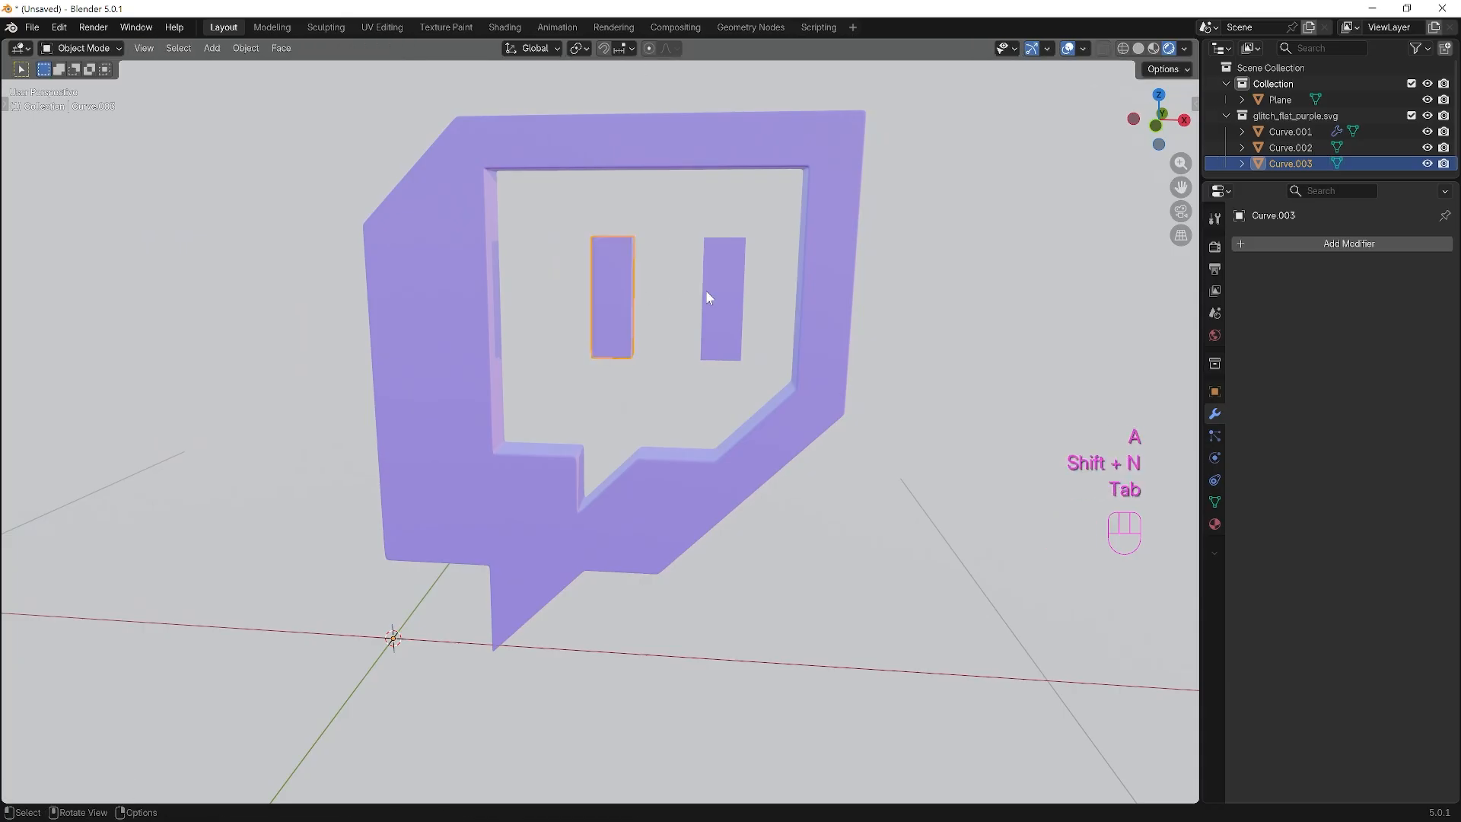
Apply smooth shading to the flat right eye bar.
click(715, 297)
key(Tab)
key(Tab)
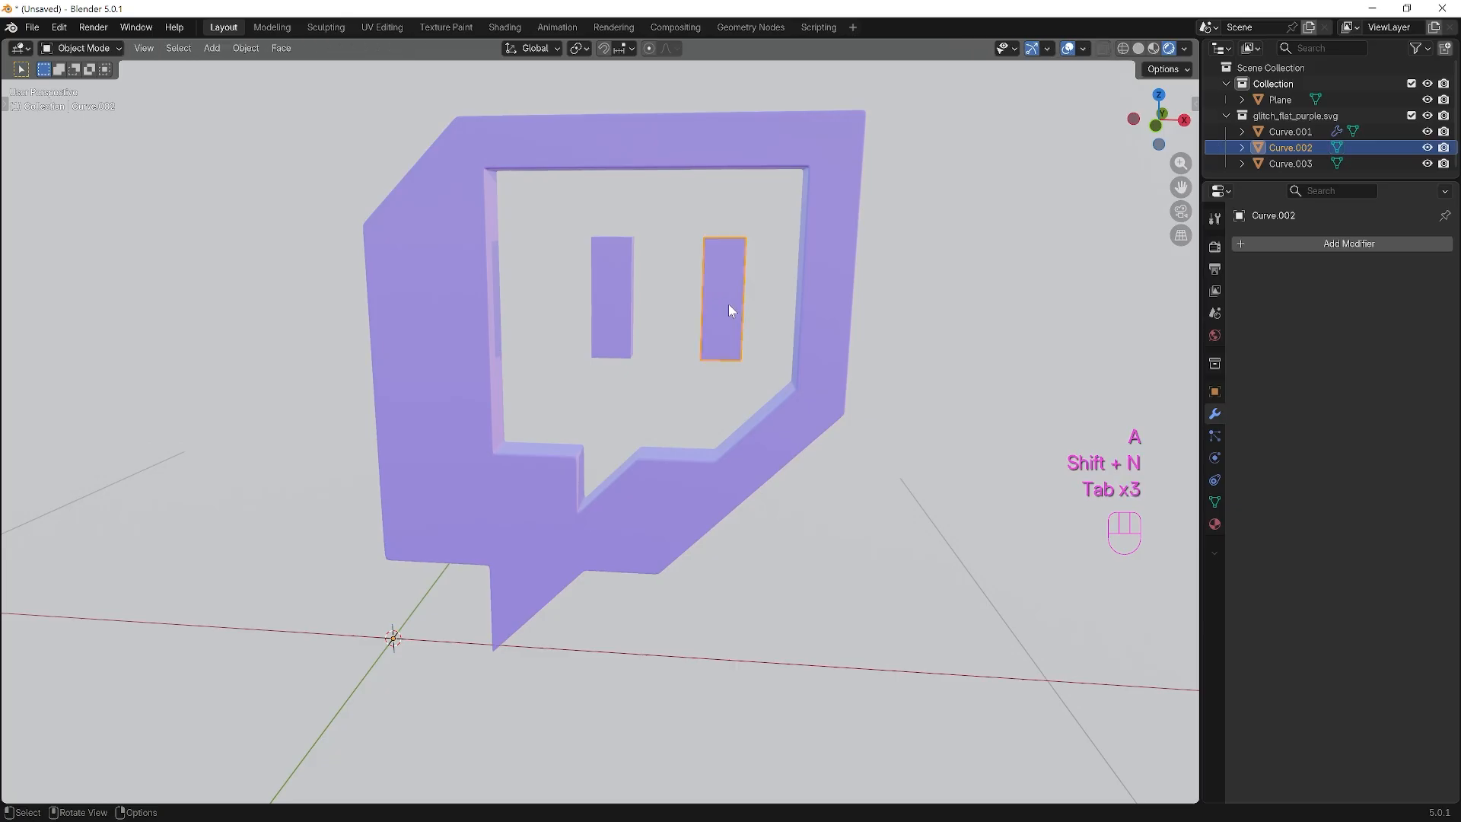
right_click(587, 289)
right_click(618, 249)
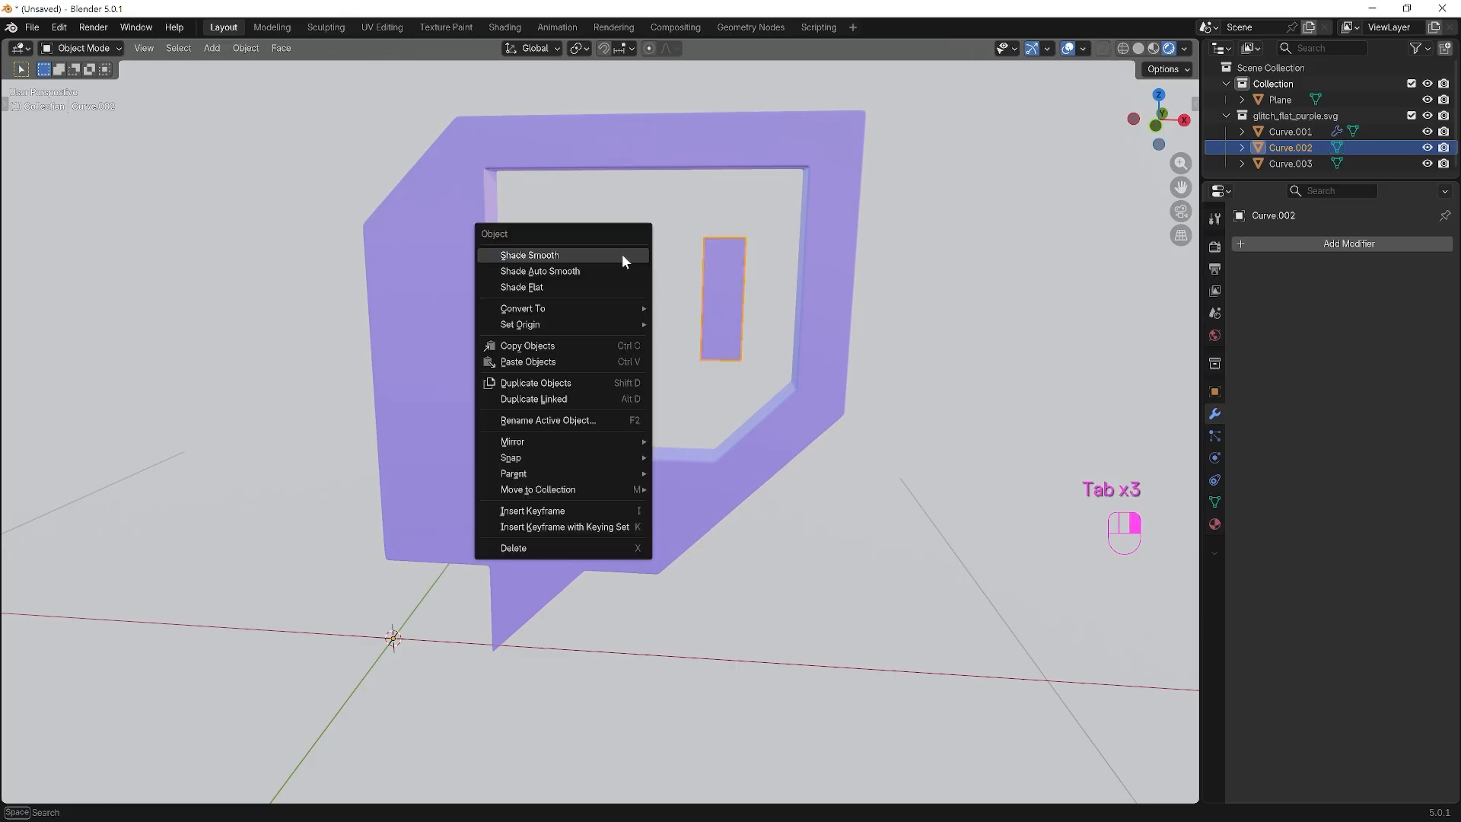
click(621, 253)
Give the left eye a level 2 Subdivision modifier and smooth shading.
click(612, 283)
key(ctrl+2)
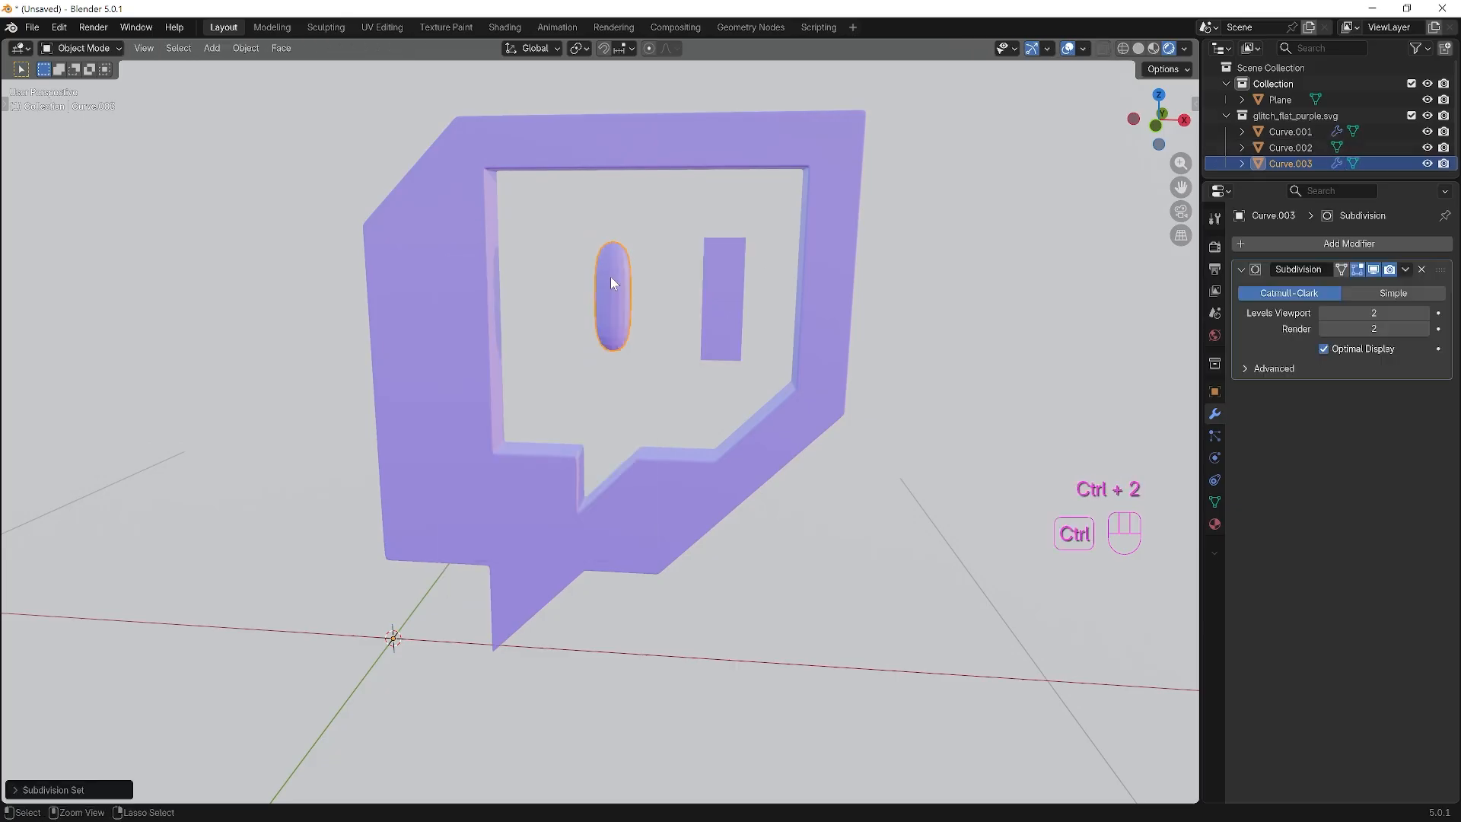
click(620, 305)
right_click(622, 301)
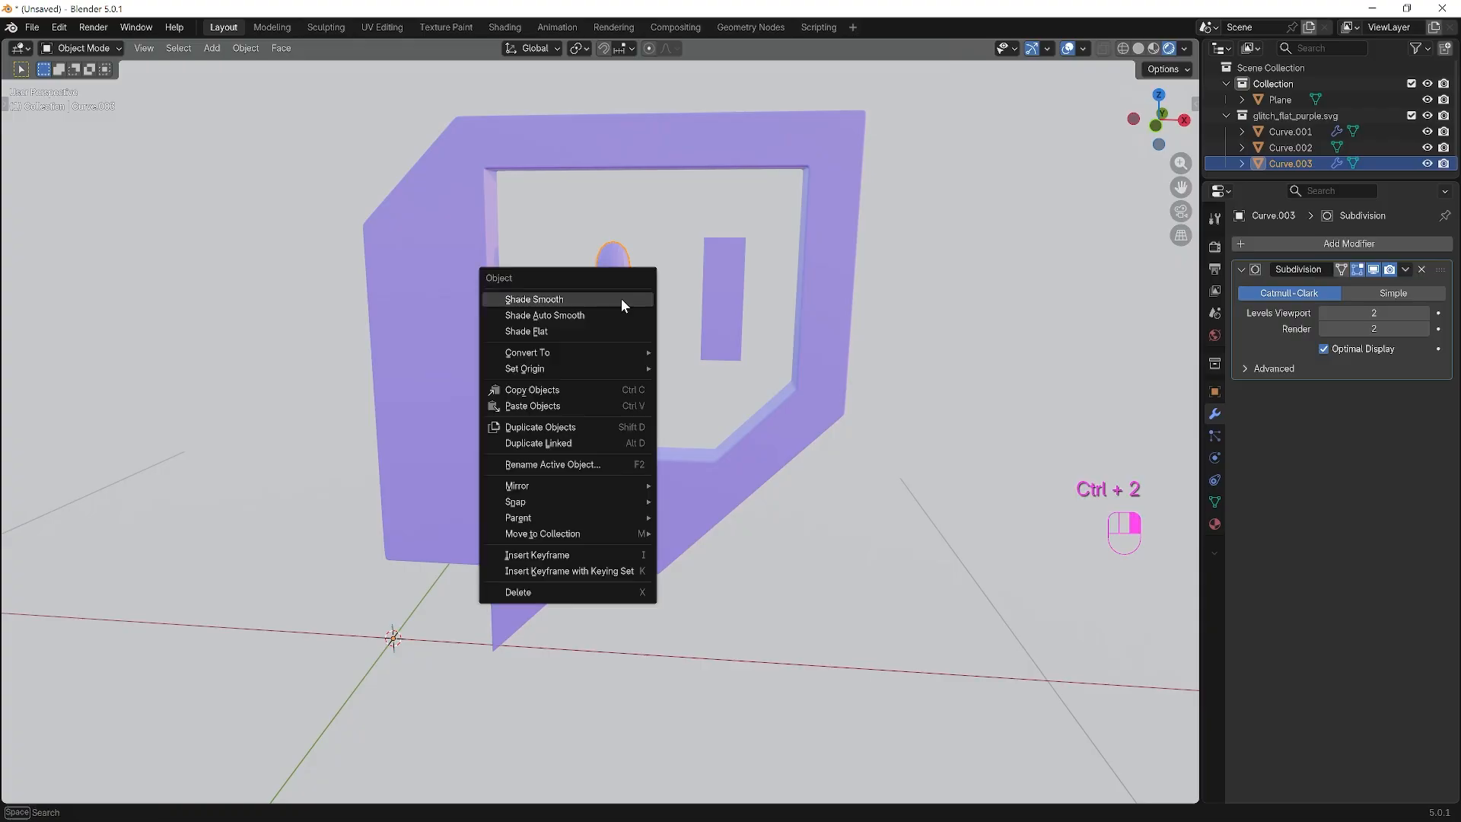
click(622, 299)
Extrude the right eye bar 0.05 m along the global Y axis.
click(736, 304)
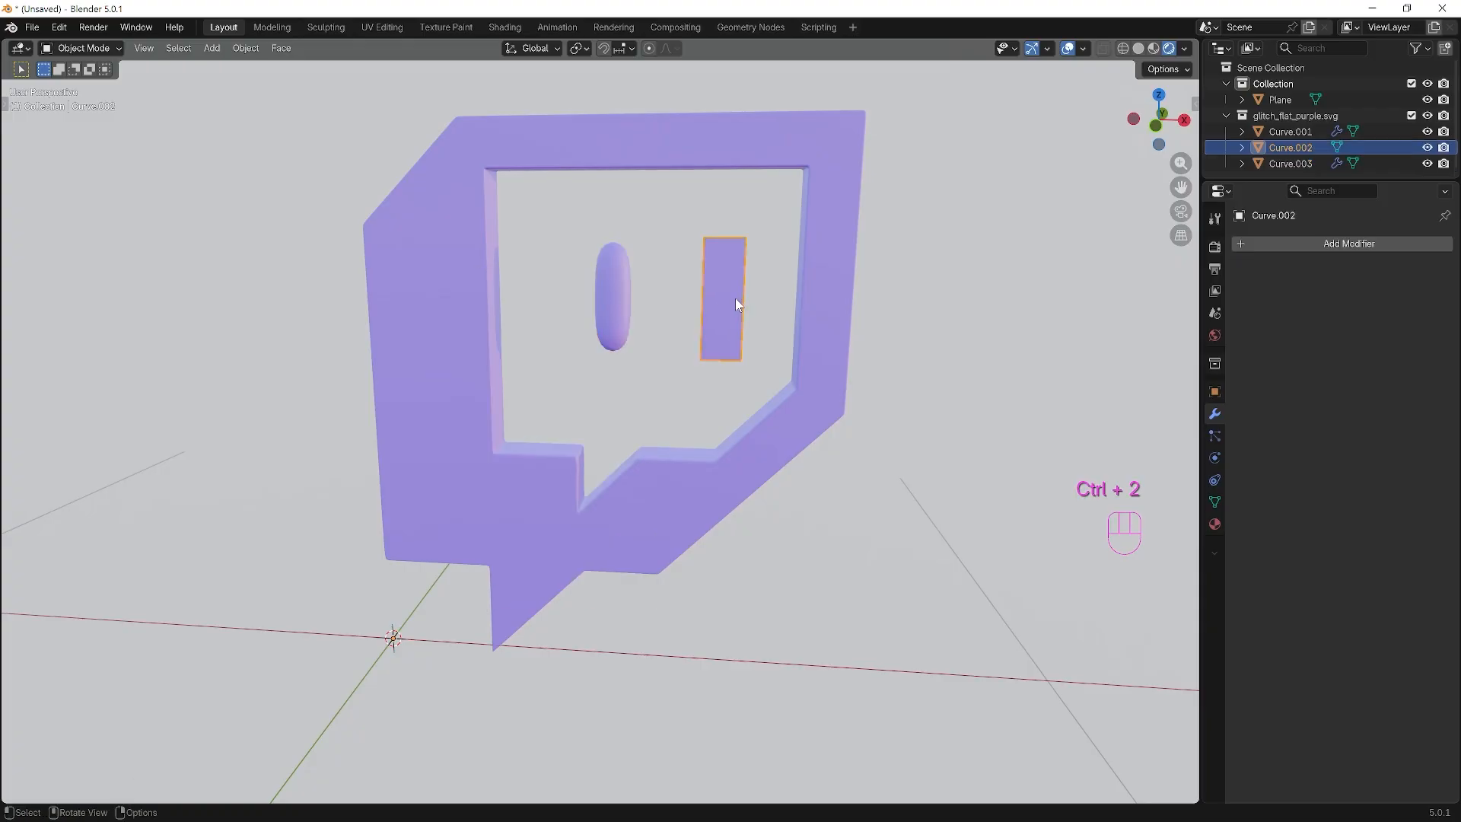
key(Tab)
key(Tab)
middle_drag(772, 408, 696, 411)
text(e)
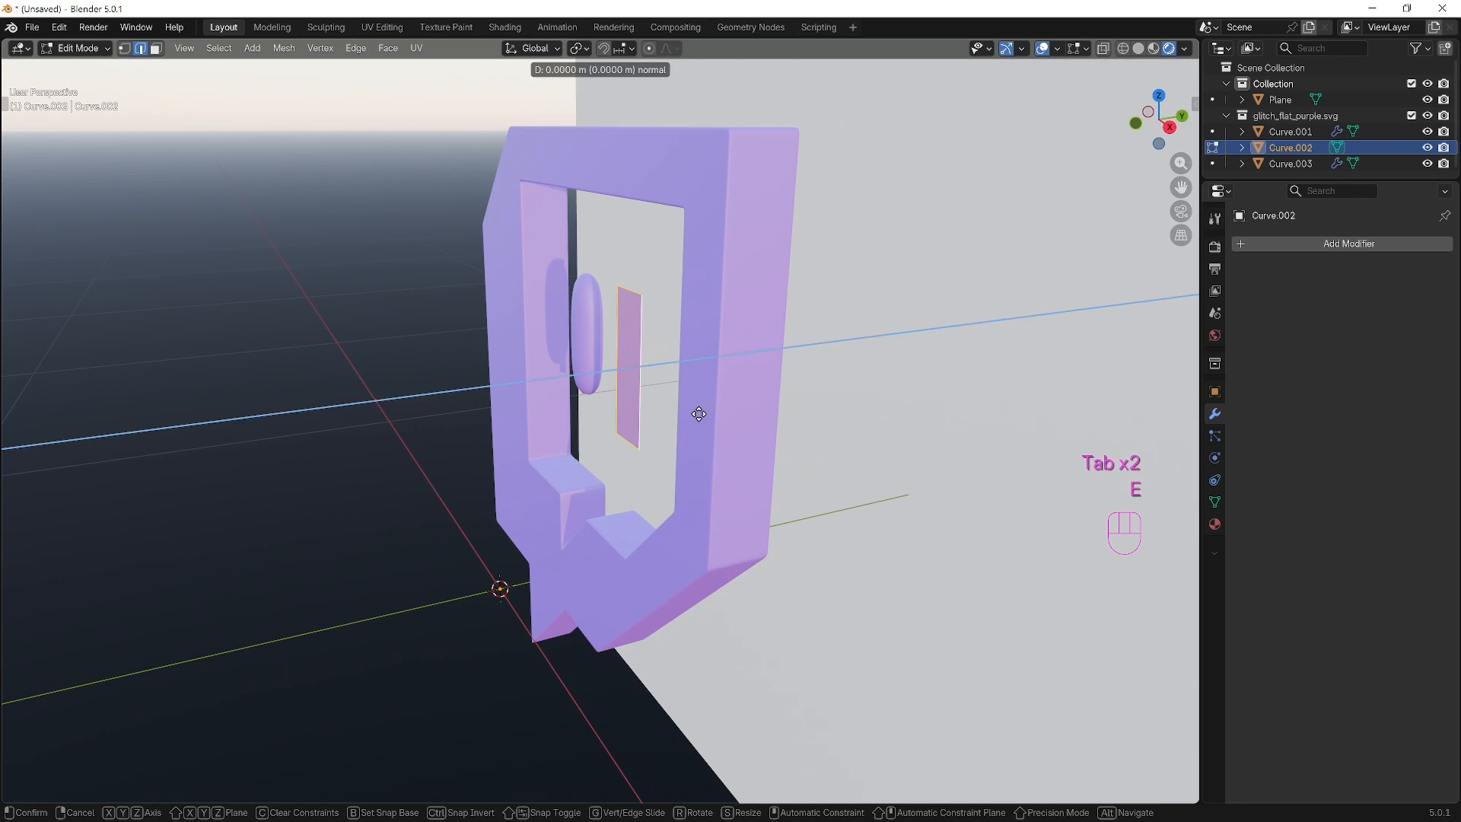
text(y0.05)
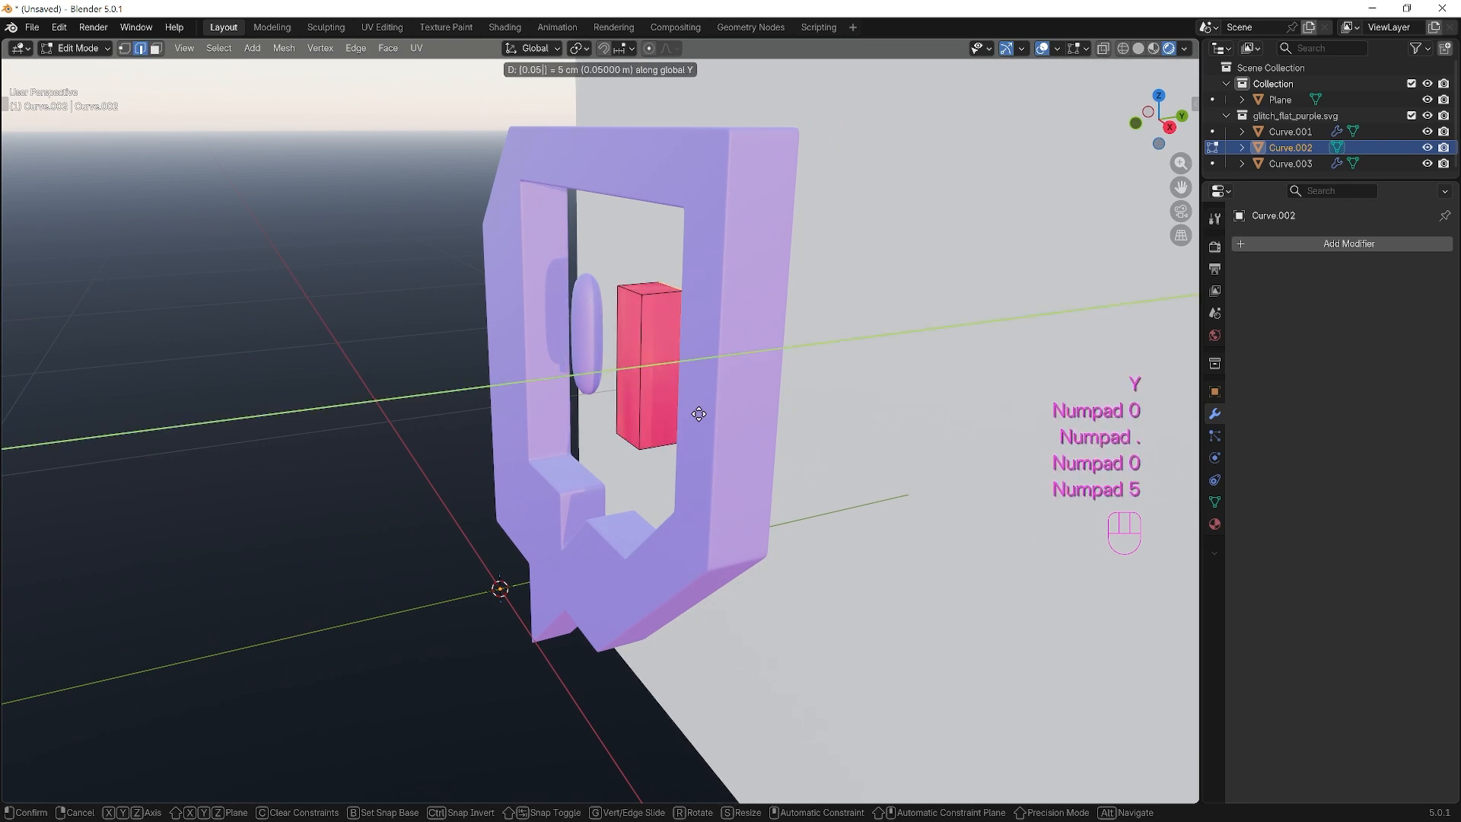
click(699, 413)
Recalculate the right eye's normals and add a horizontal loop cut across its middle.
middle_drag(699, 413, 723, 362)
key(a)
key(shift+n)
key(ctrl+r)
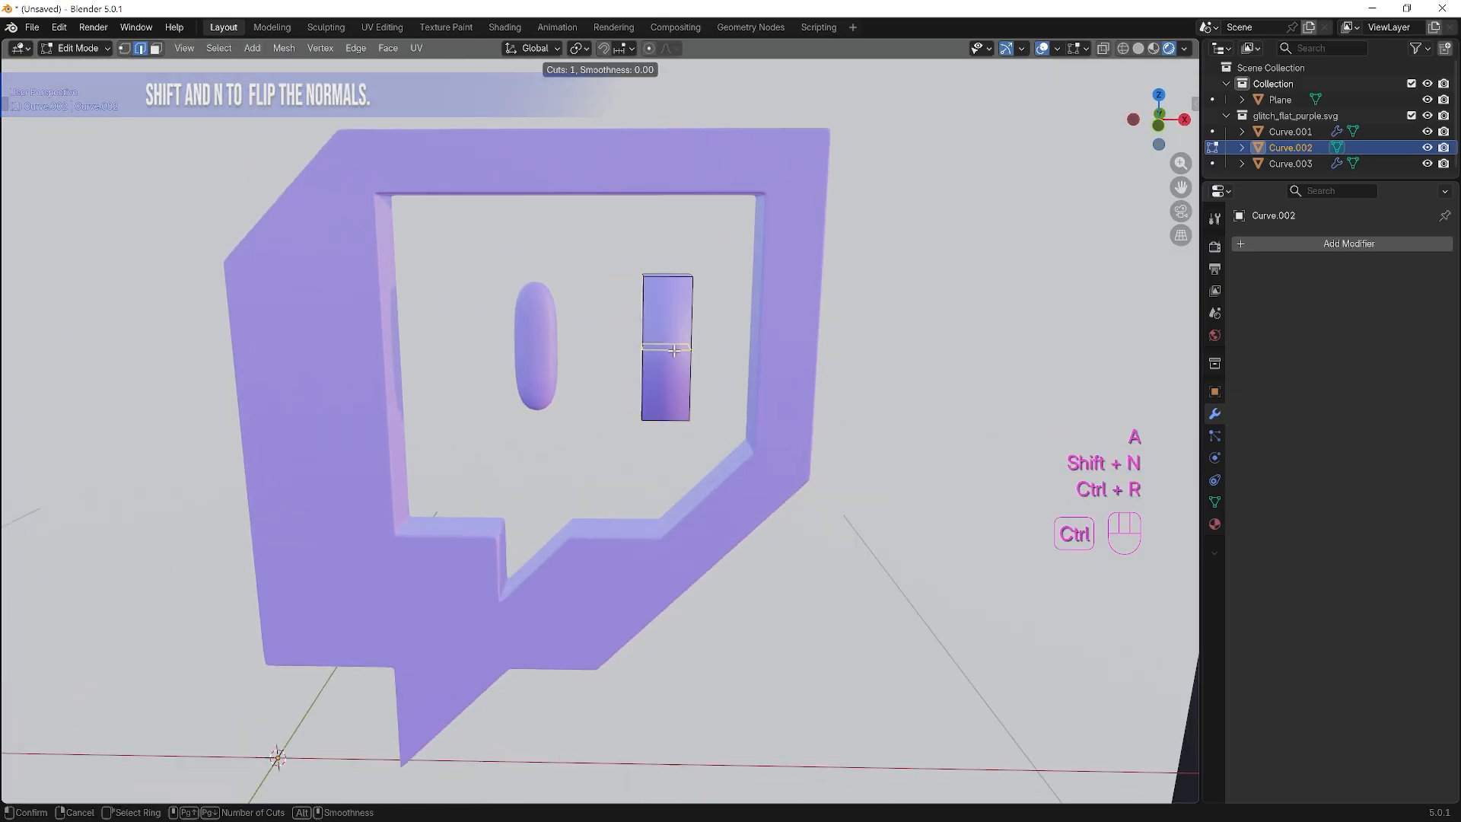
click(673, 350)
click(673, 350)
Return to Object Mode and give the right eye smooth shading and a level 2 Subdivision modifier.
key(Tab)
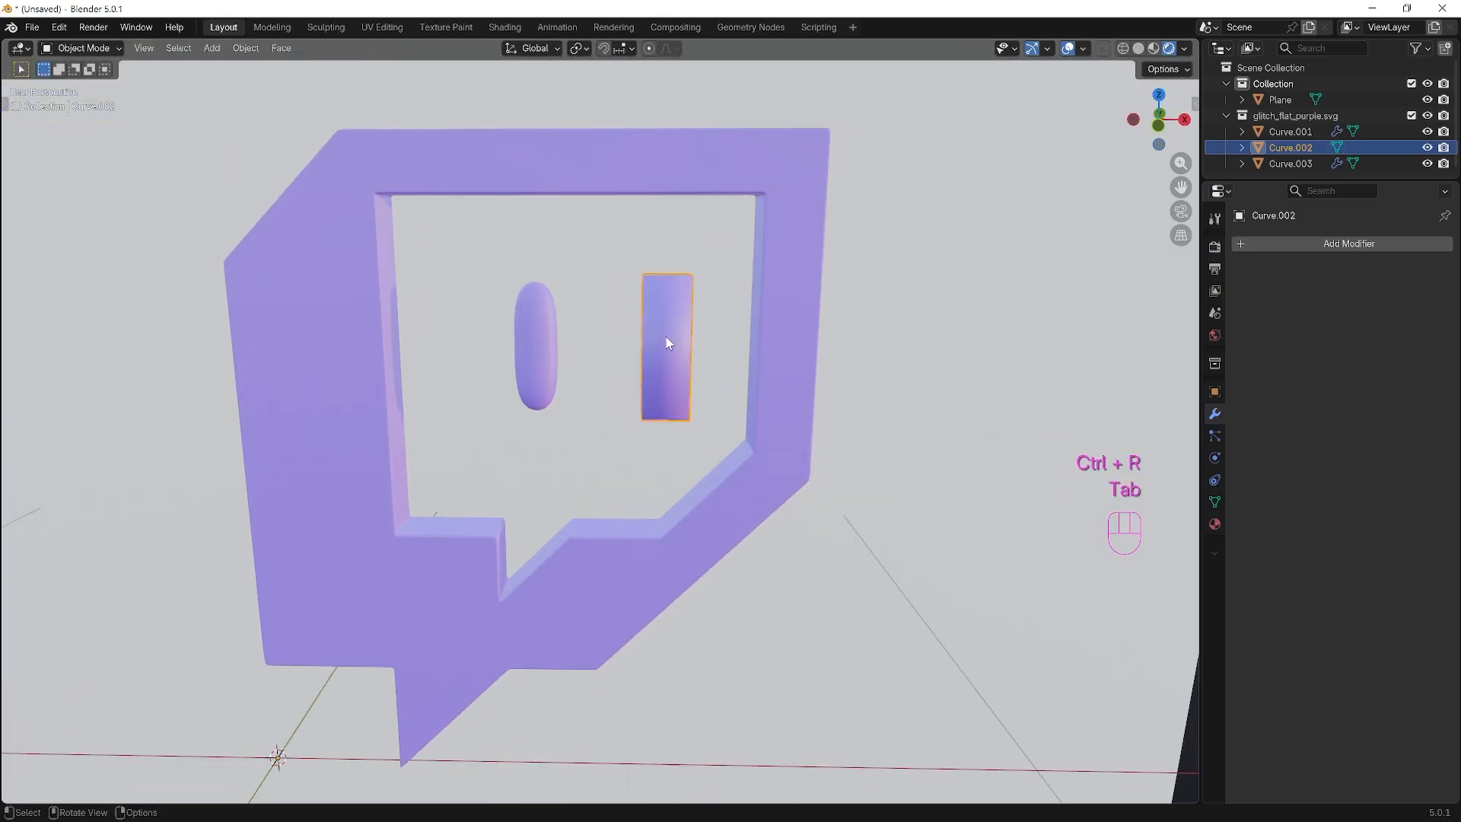
right_click(667, 342)
click(665, 334)
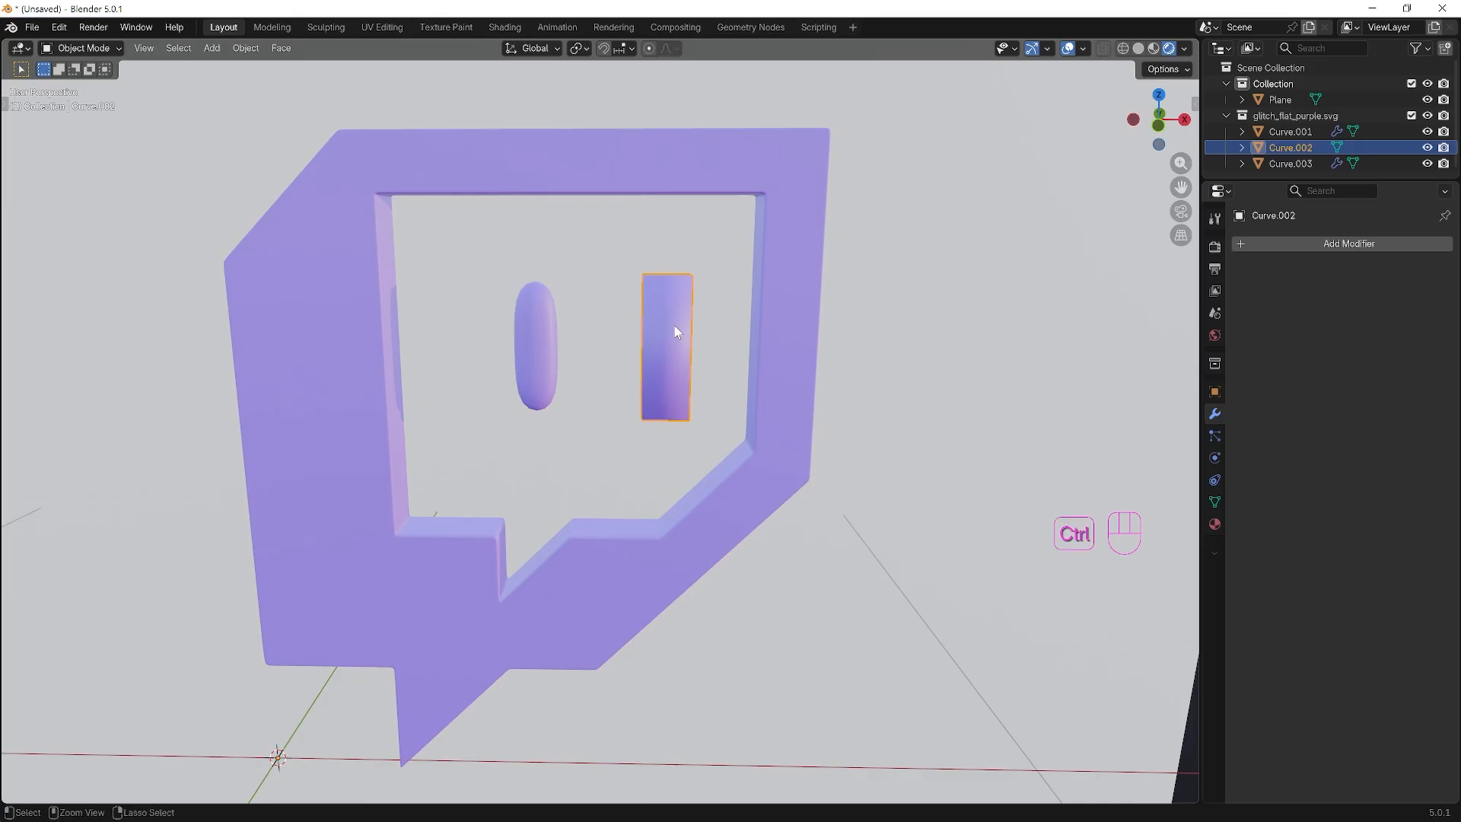
key(ctrl+2)
middle_drag(718, 373, 591, 464)
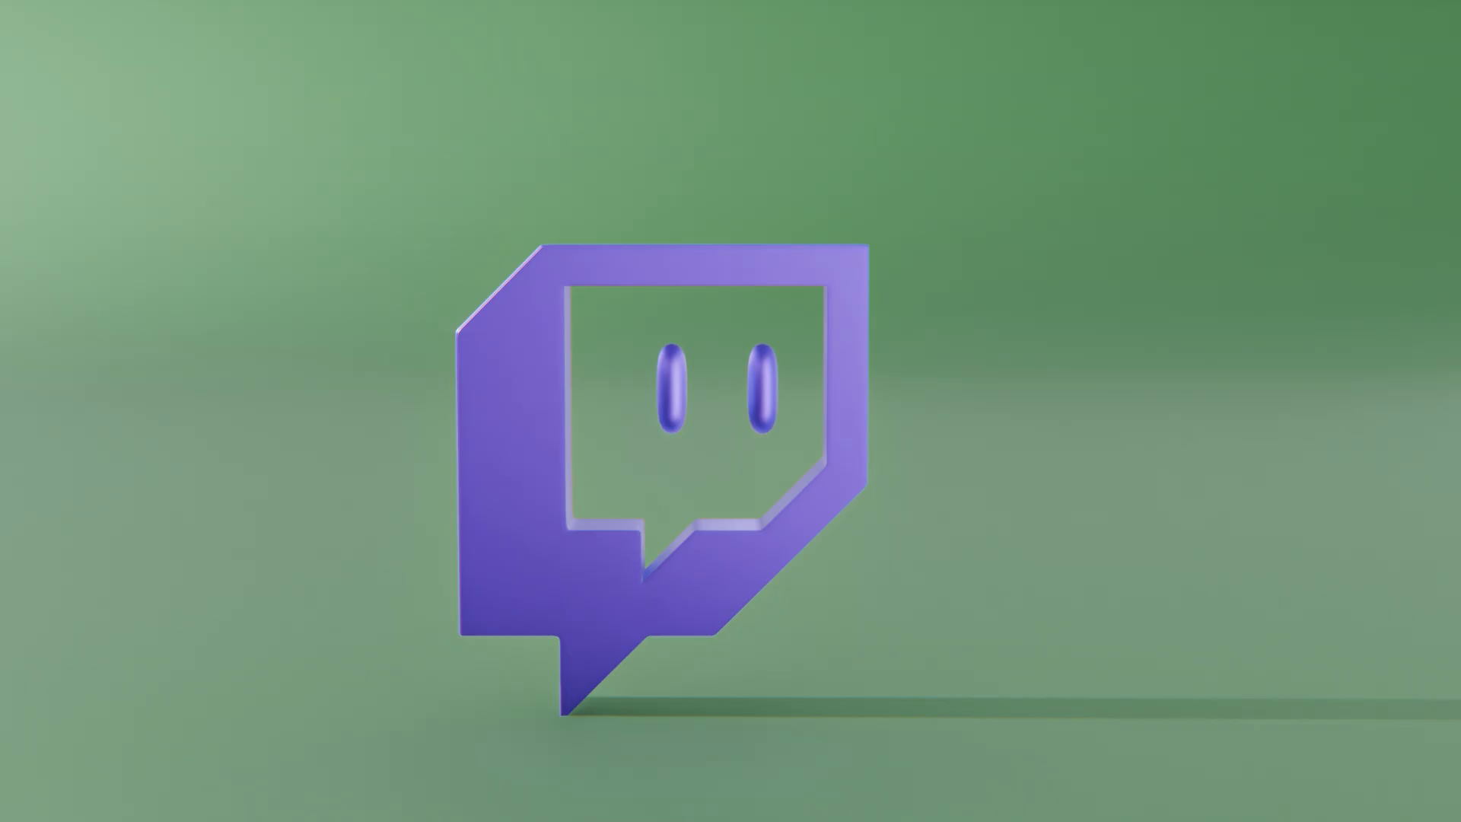